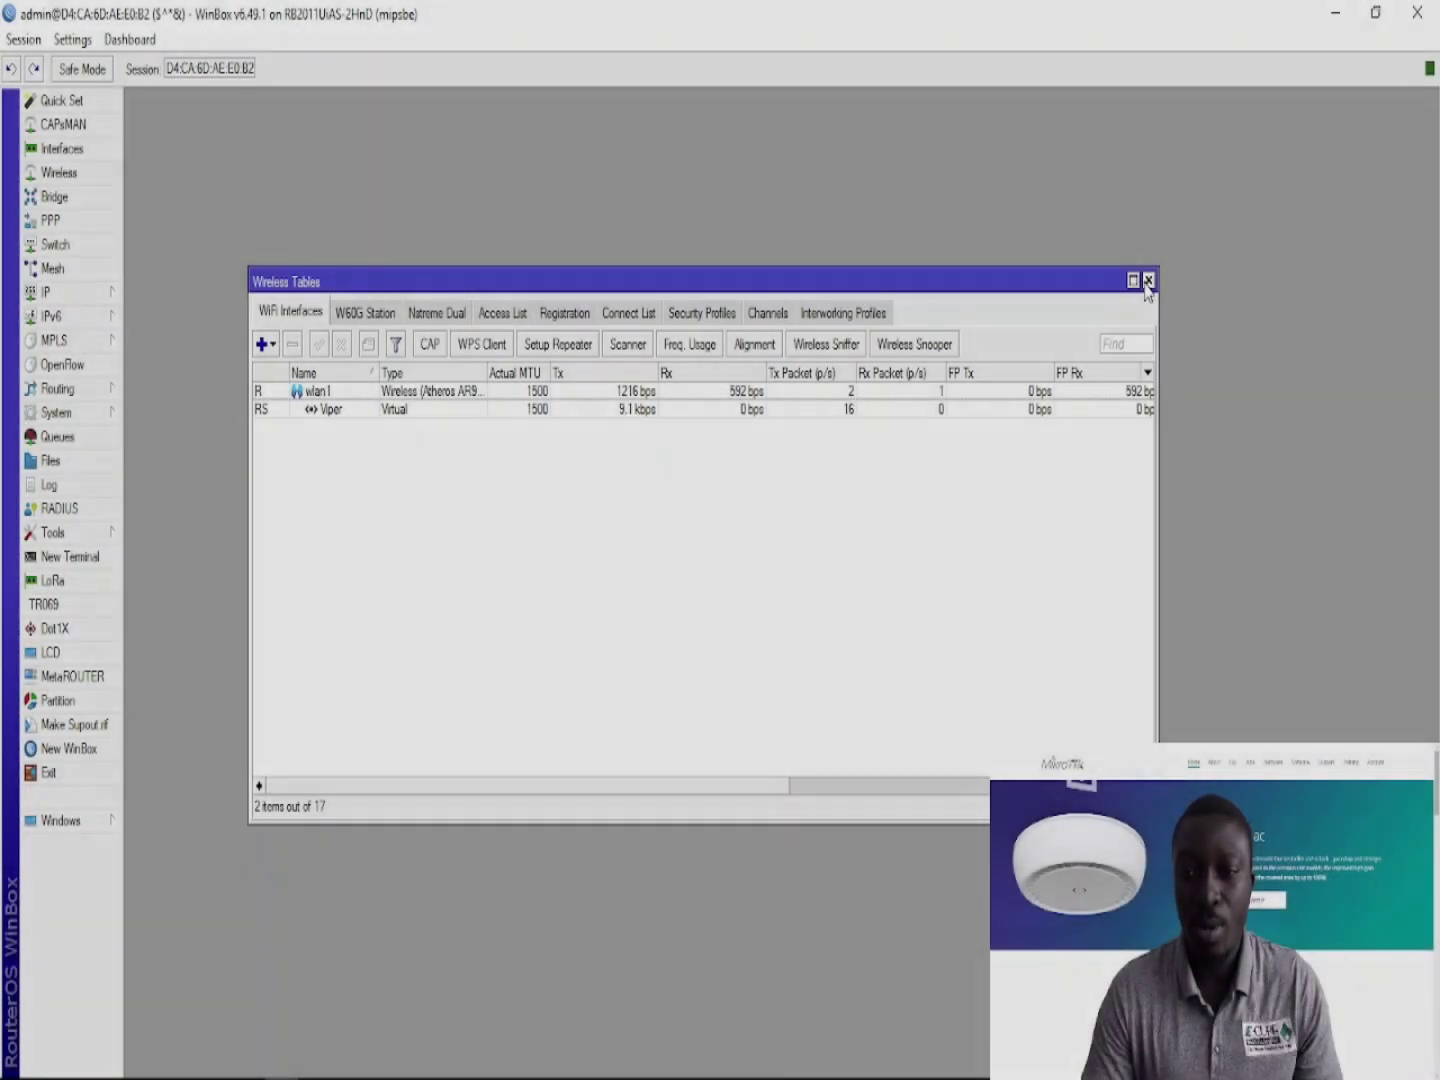
- Reopen Wireless Tables maximized, select Viper, and begin adding a new Virtual interface
left_click(1148, 280)
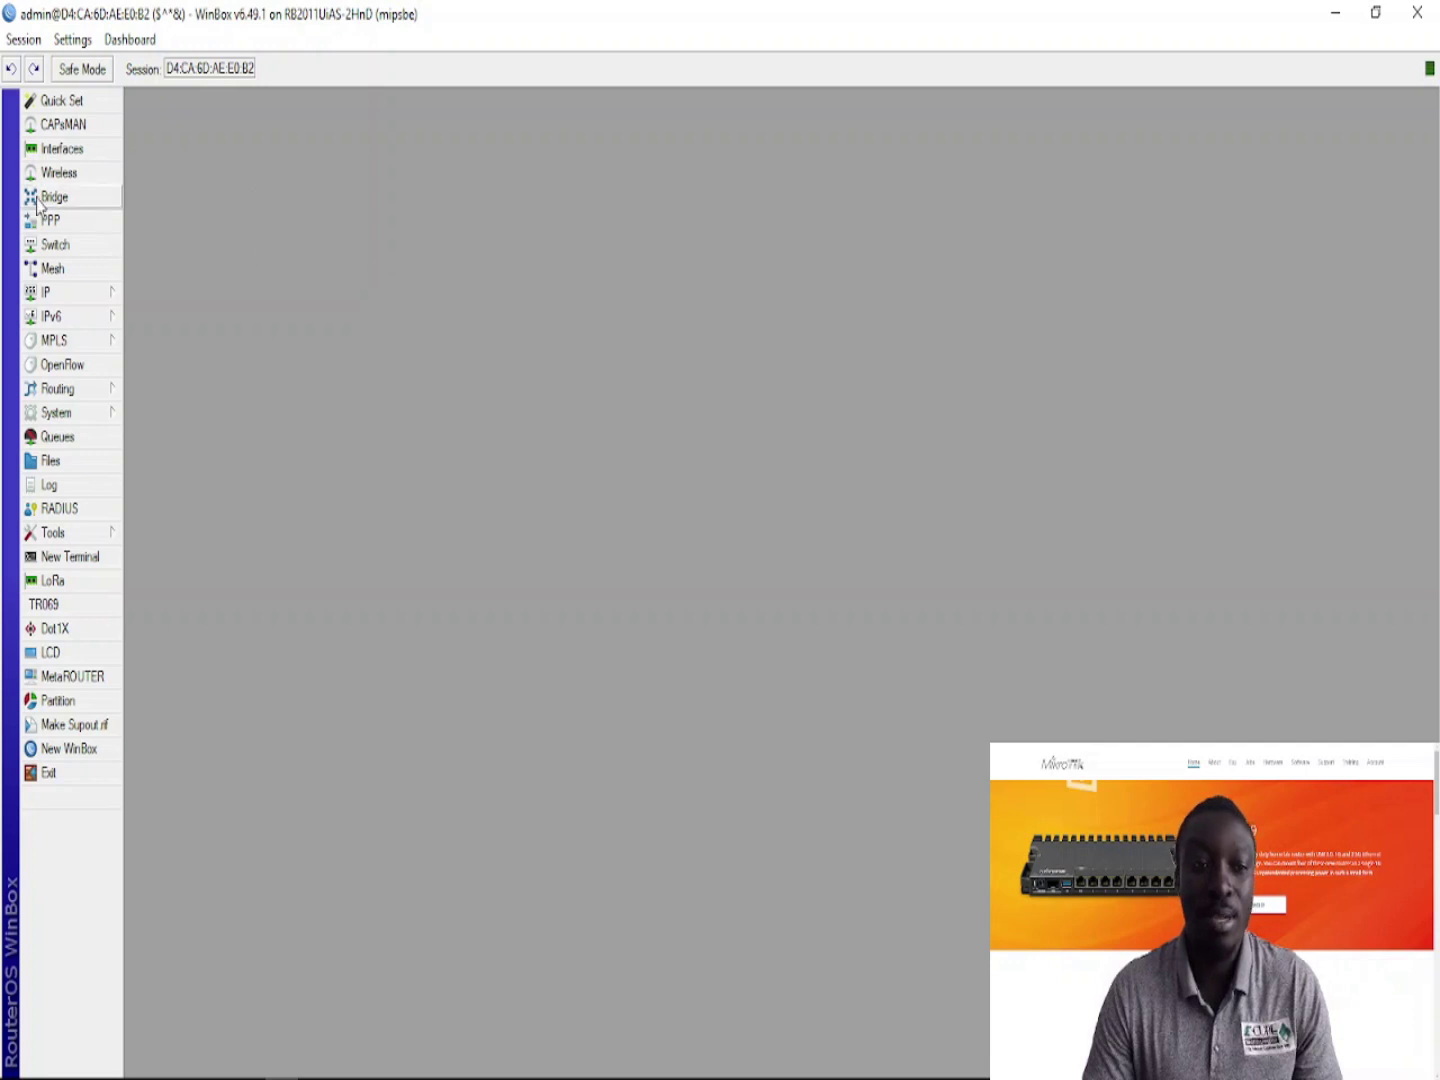
left_click(78, 174)
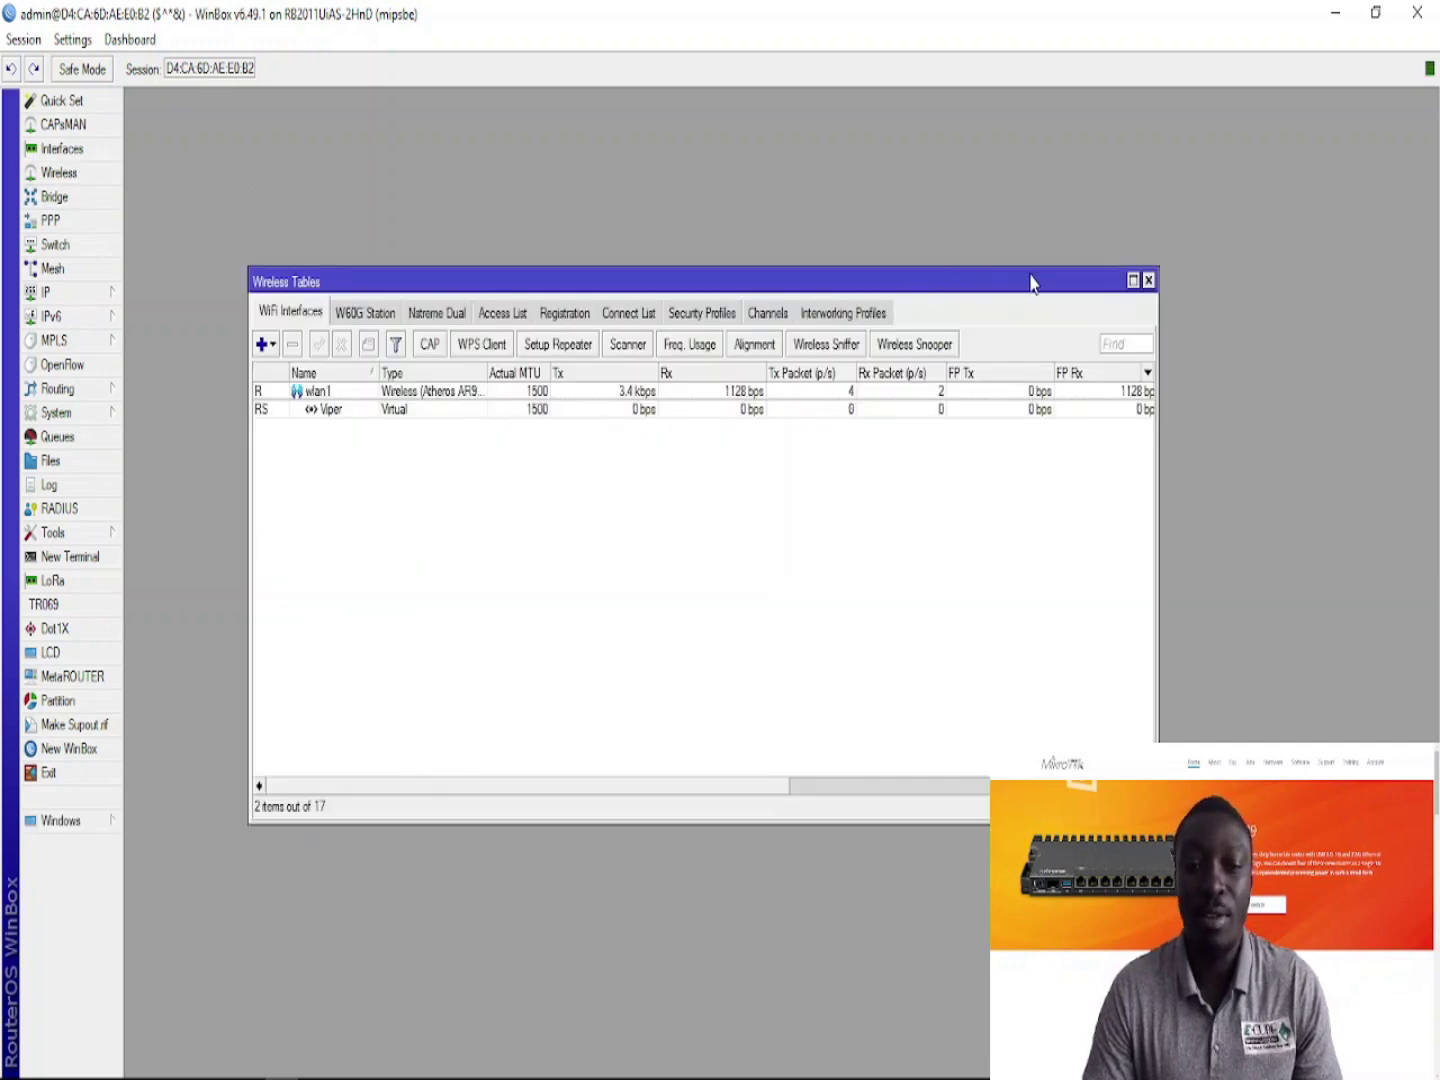
left_click(1133, 281)
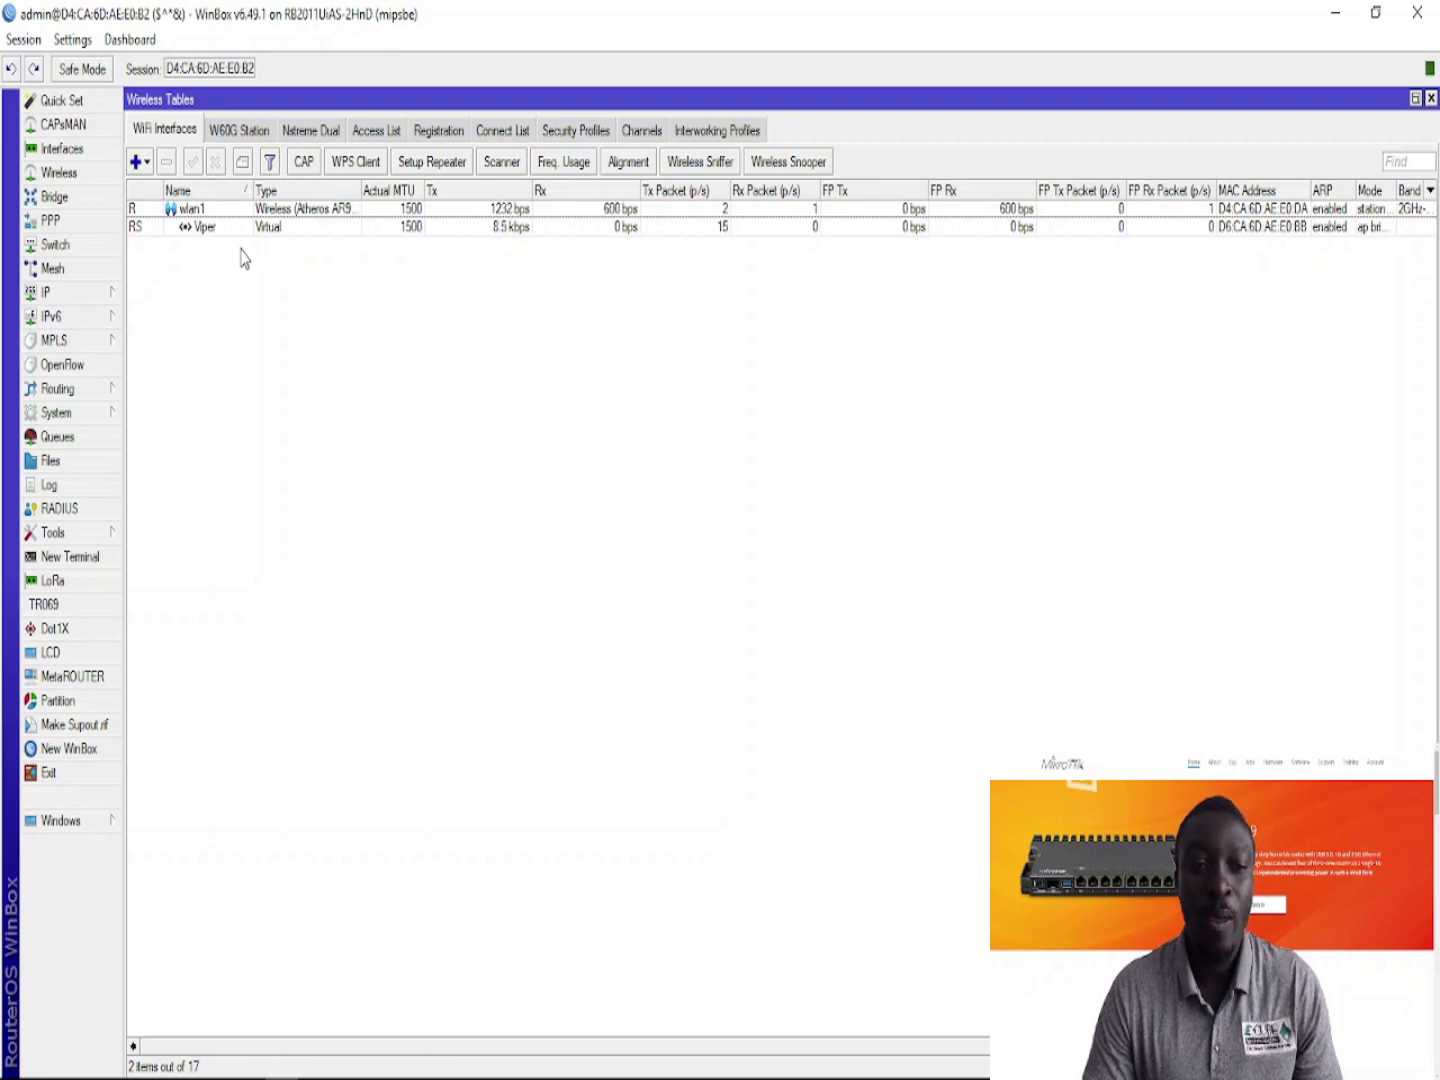
left_click(207, 229)
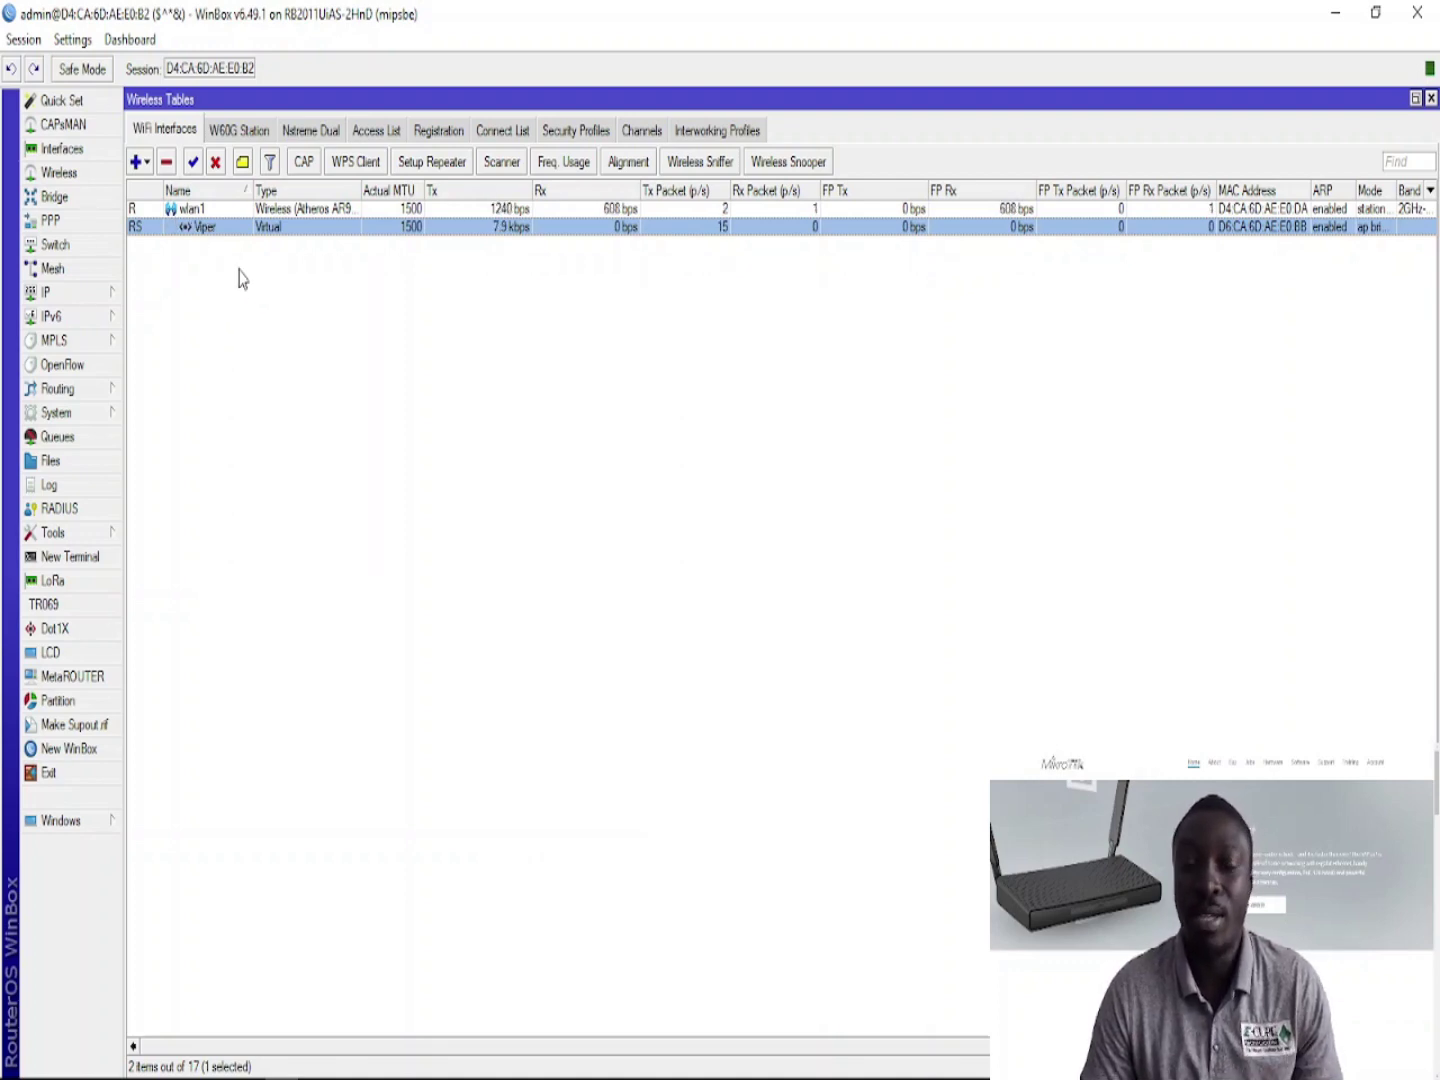
left_click(144, 162)
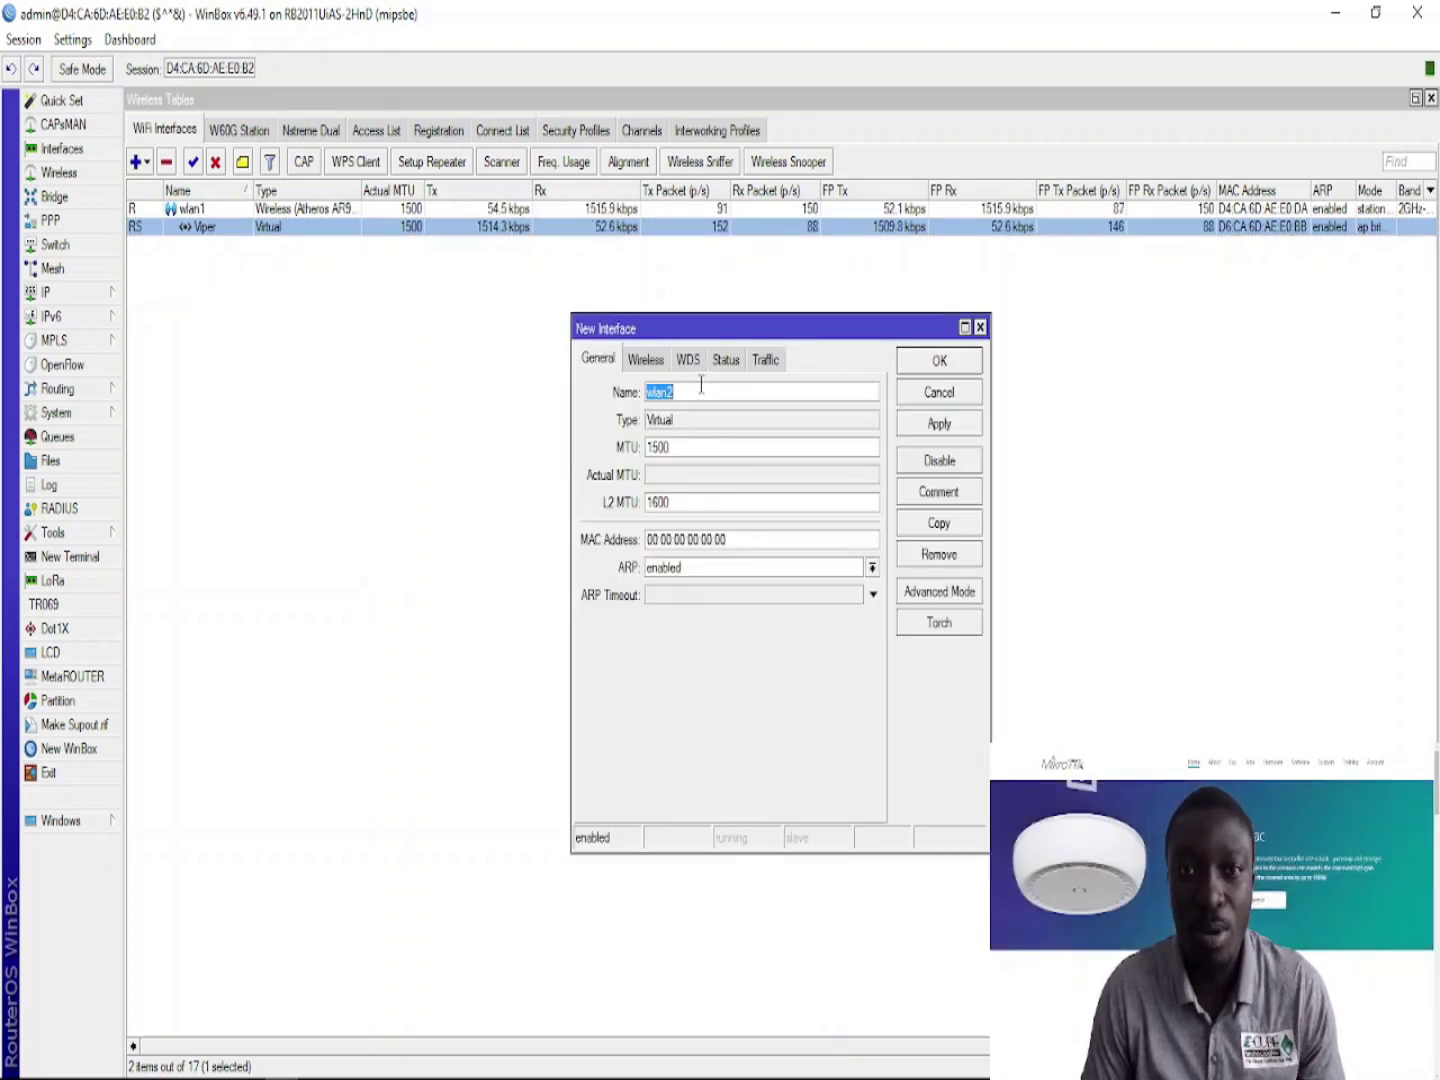
- On the Wireless tab, keep ap bridge mode and set Secondary Channel to auto
left_click(646, 360)
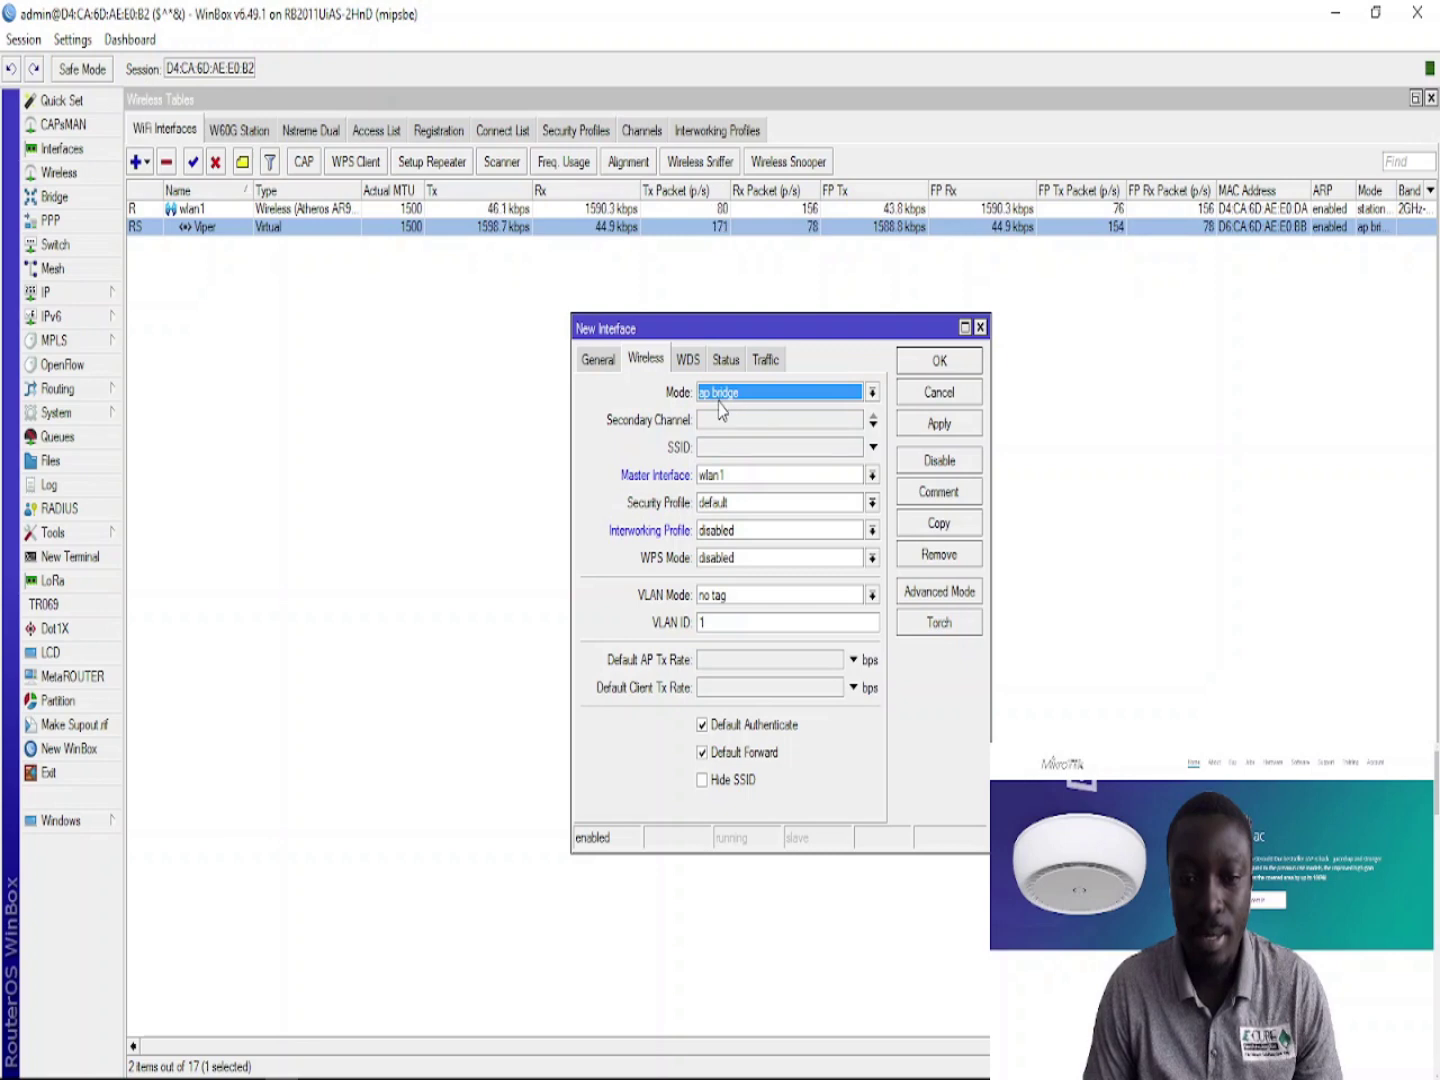
left_click(720, 393)
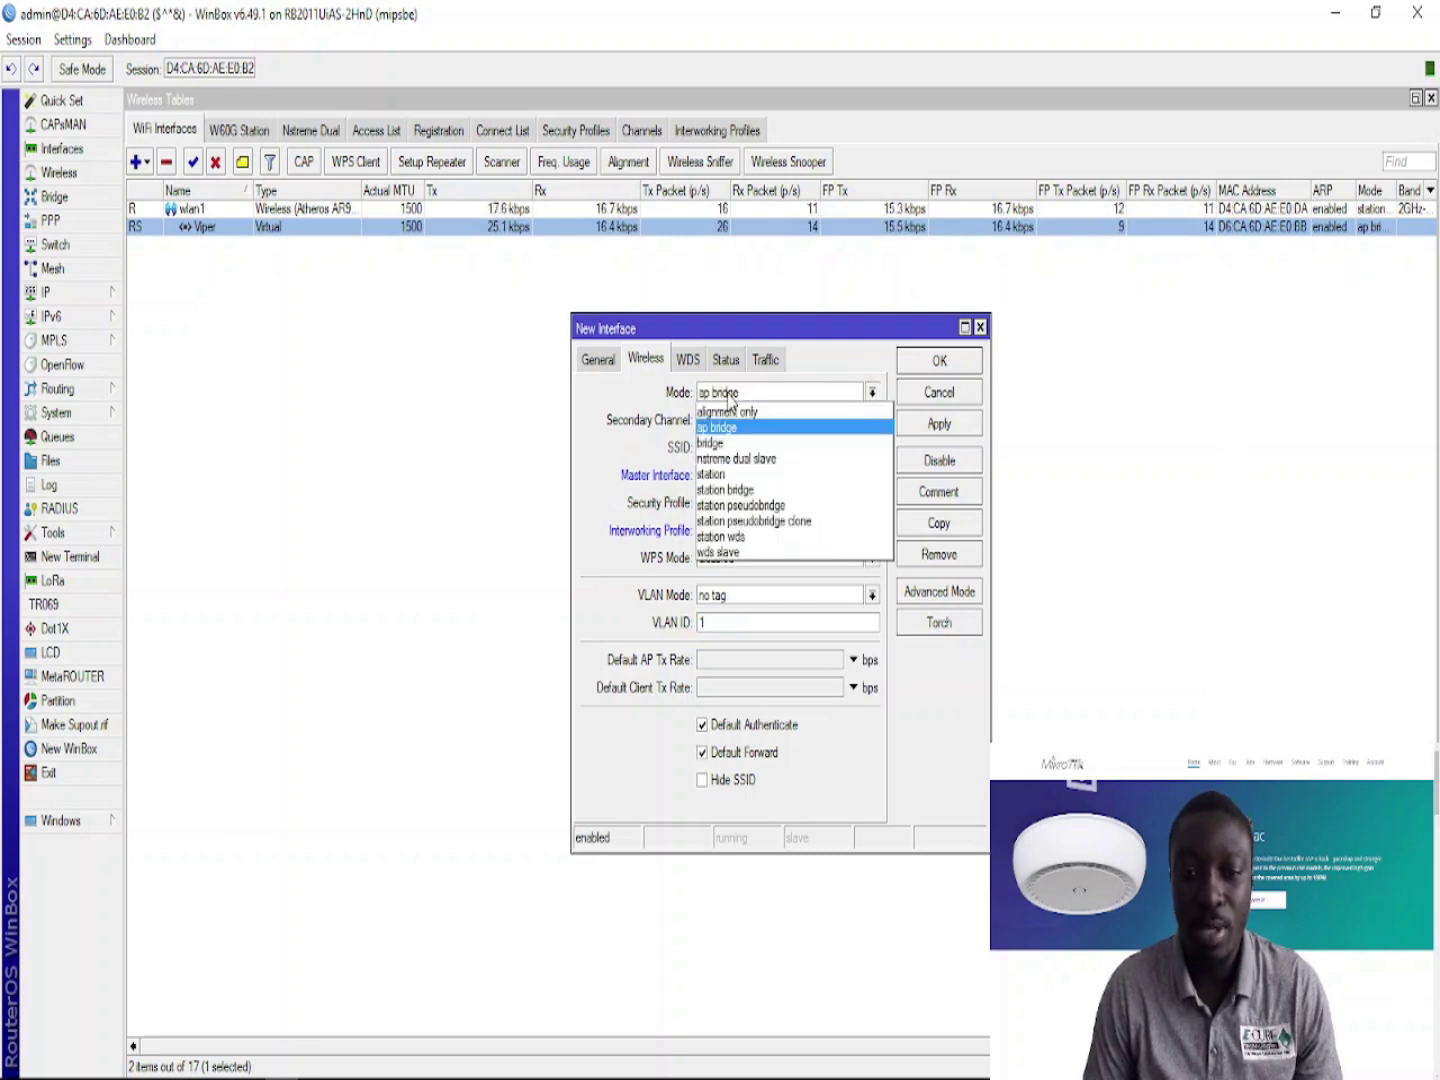
left_click(733, 395)
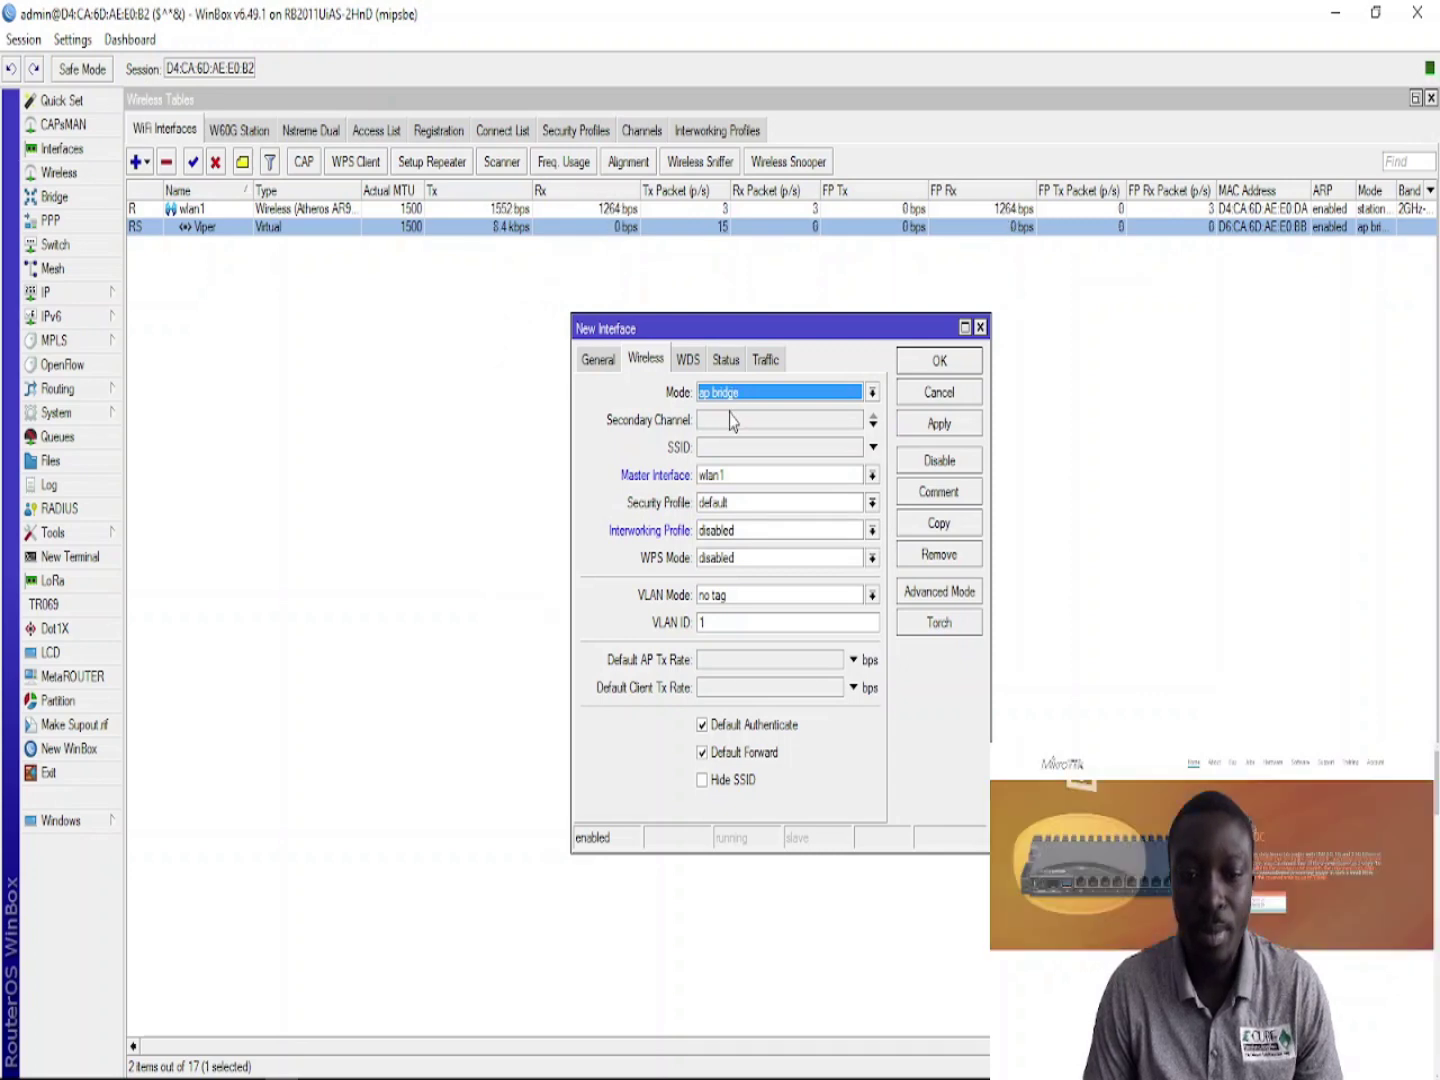
left_click(756, 426)
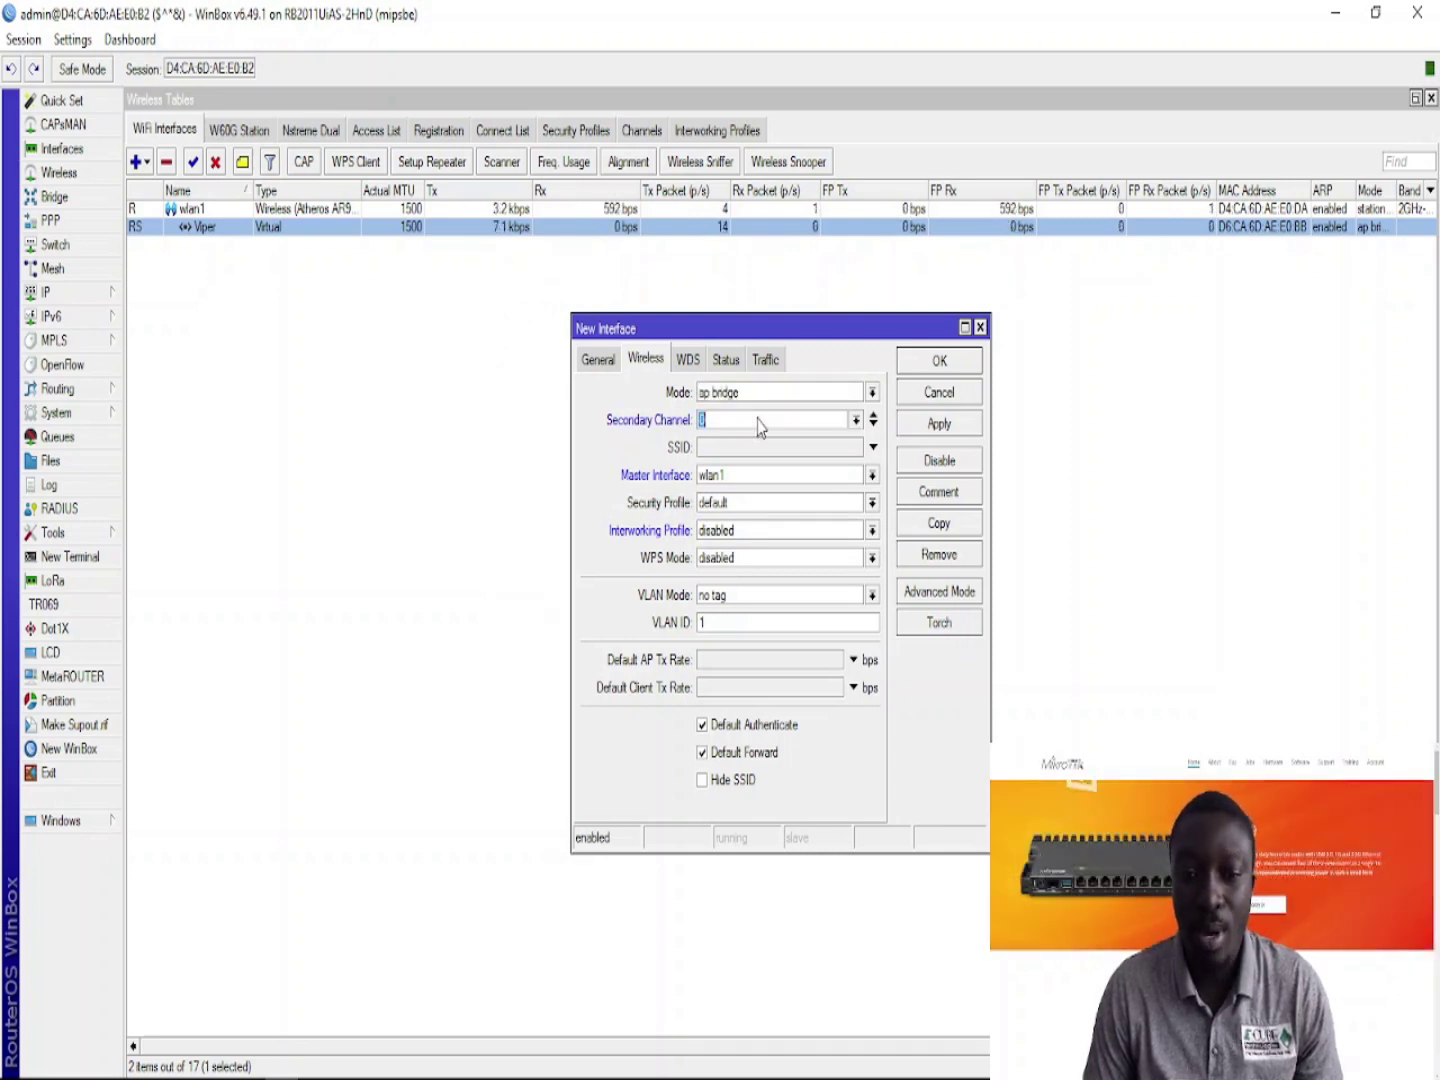
left_click(855, 425)
left_click(855, 424)
left_click(855, 420)
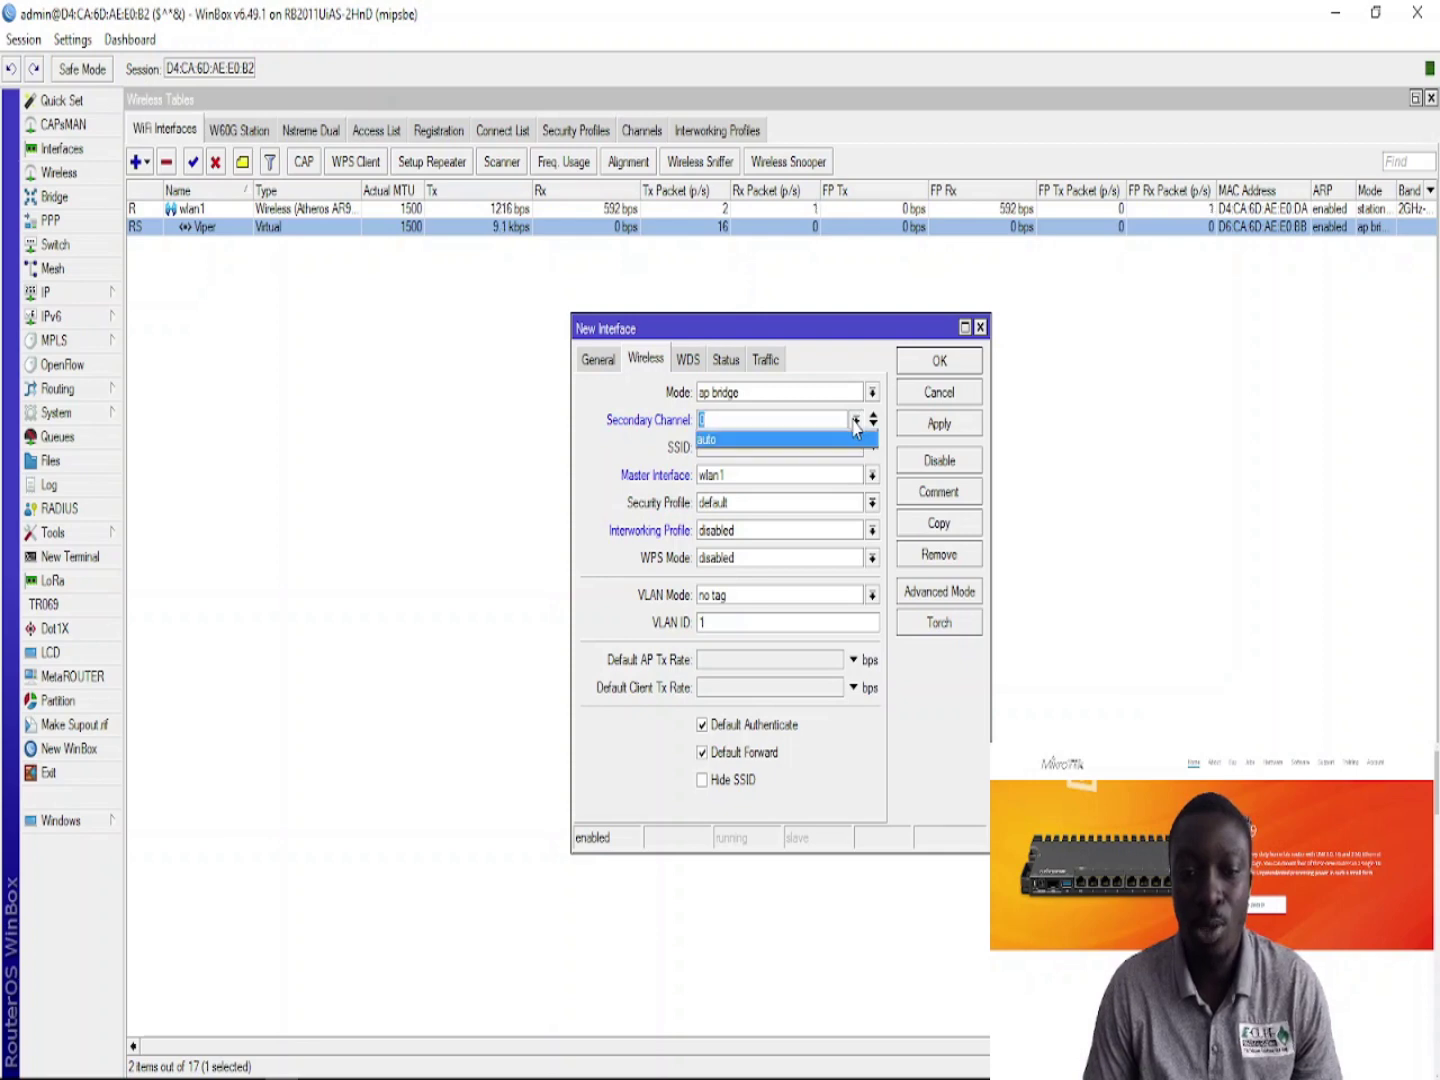
left_click(856, 420)
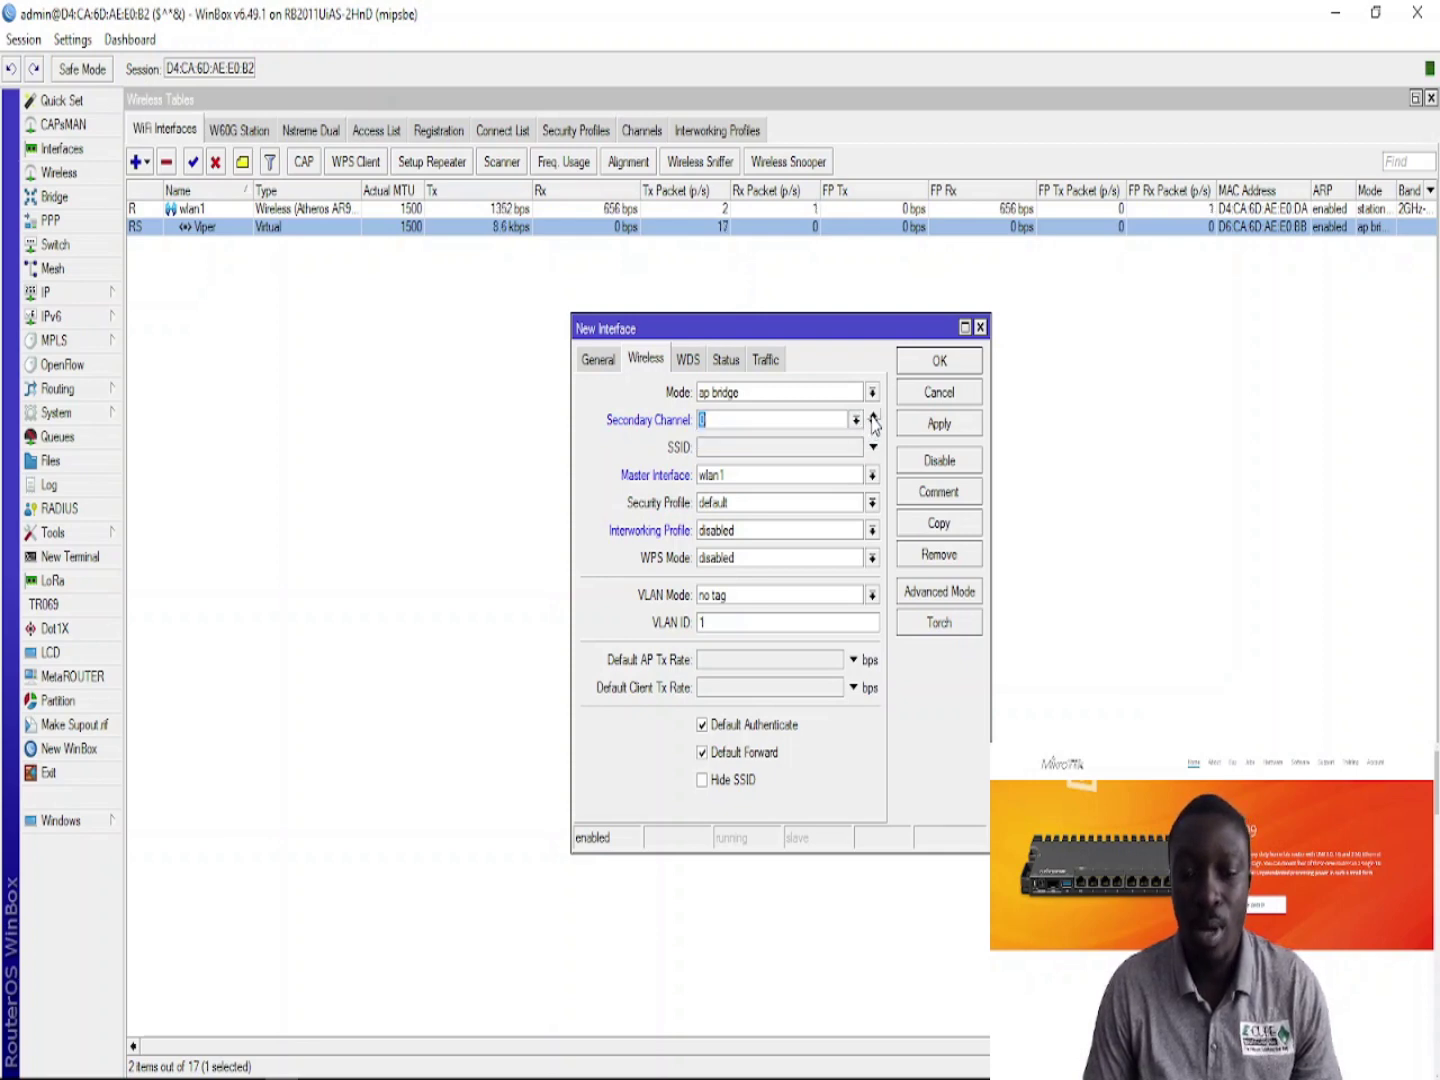
left_click(856, 420)
left_click(746, 441)
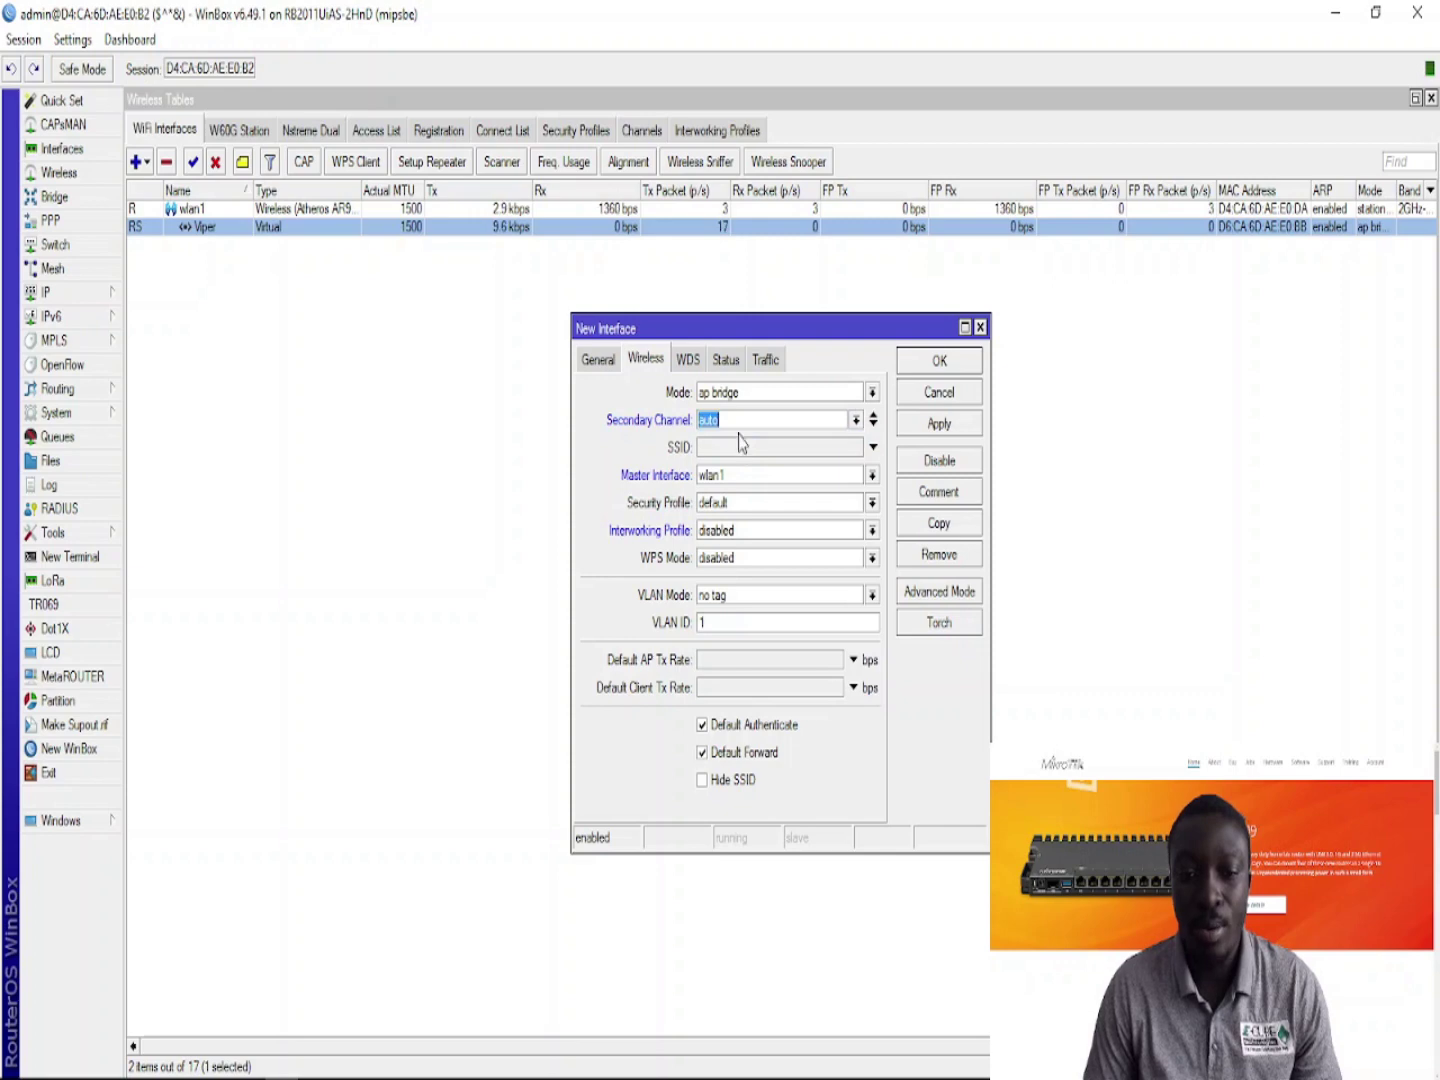
- Enter Managers_Wifi as the SSID and show the security profile choices
left_click(733, 447)
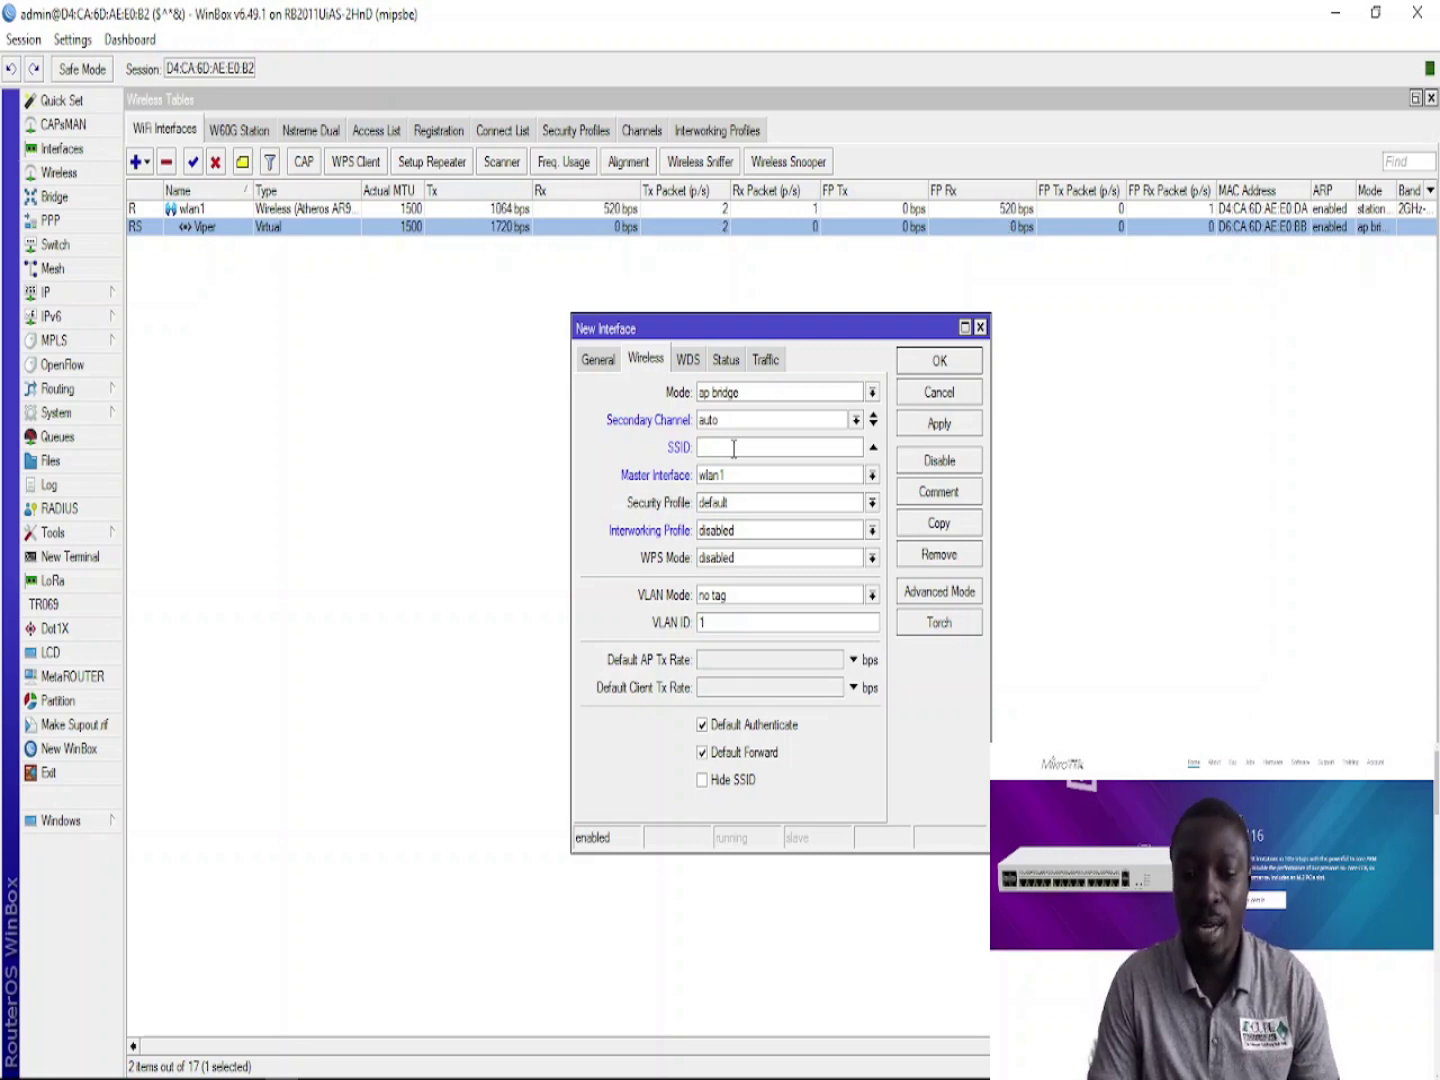
type("Managers")
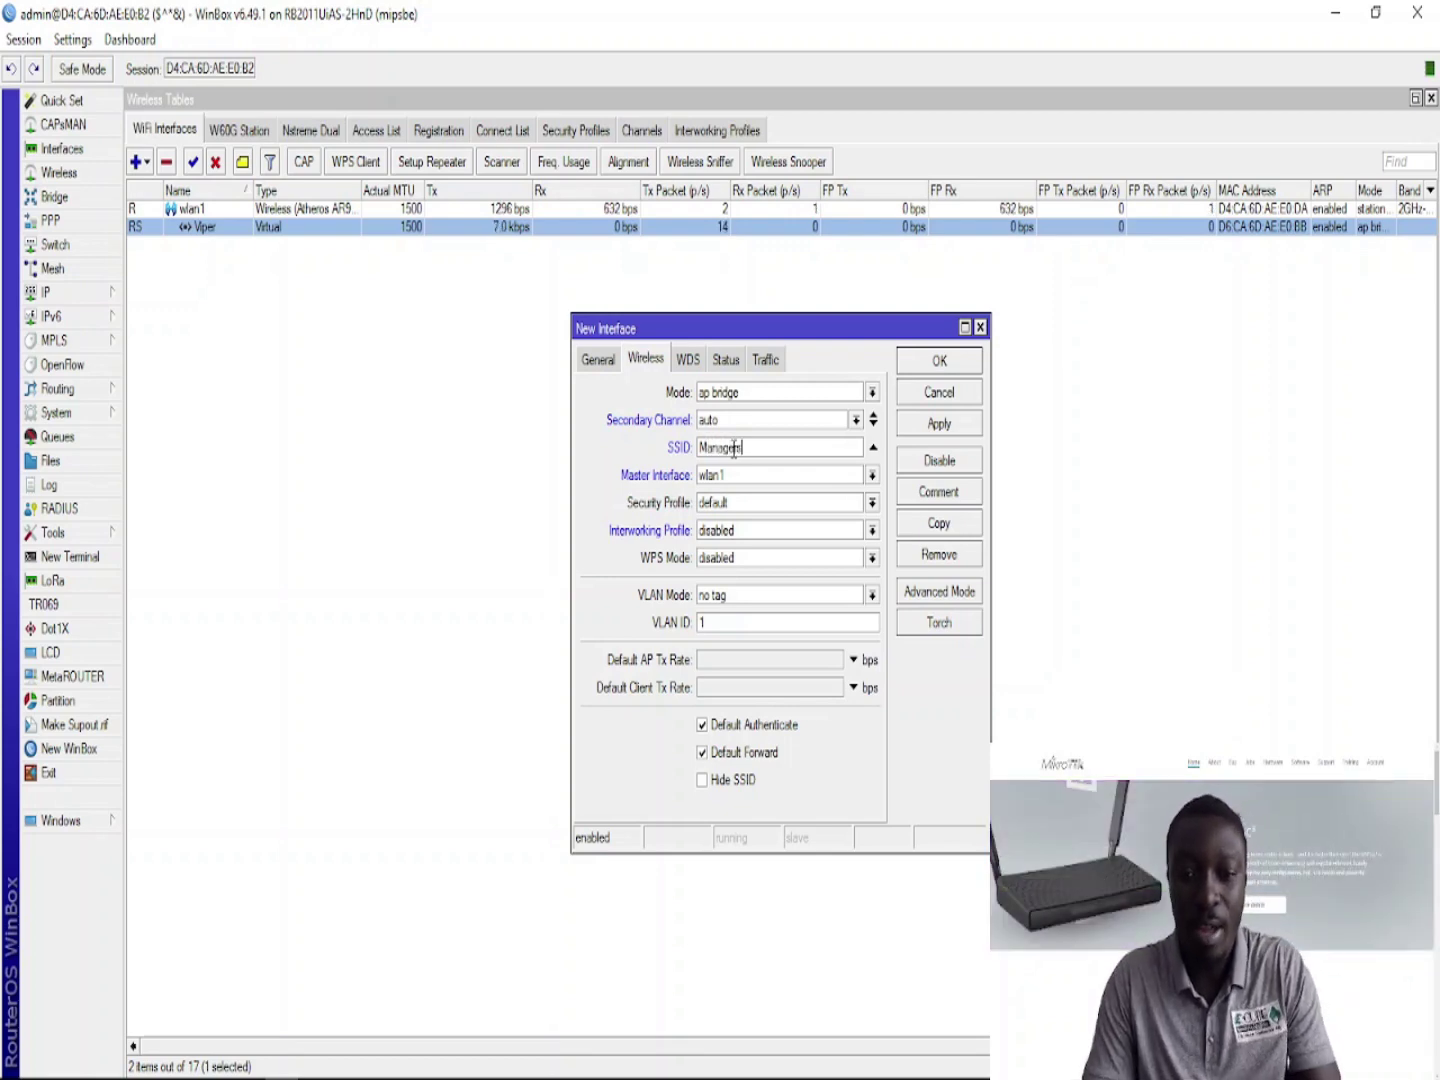
type("_Wifi")
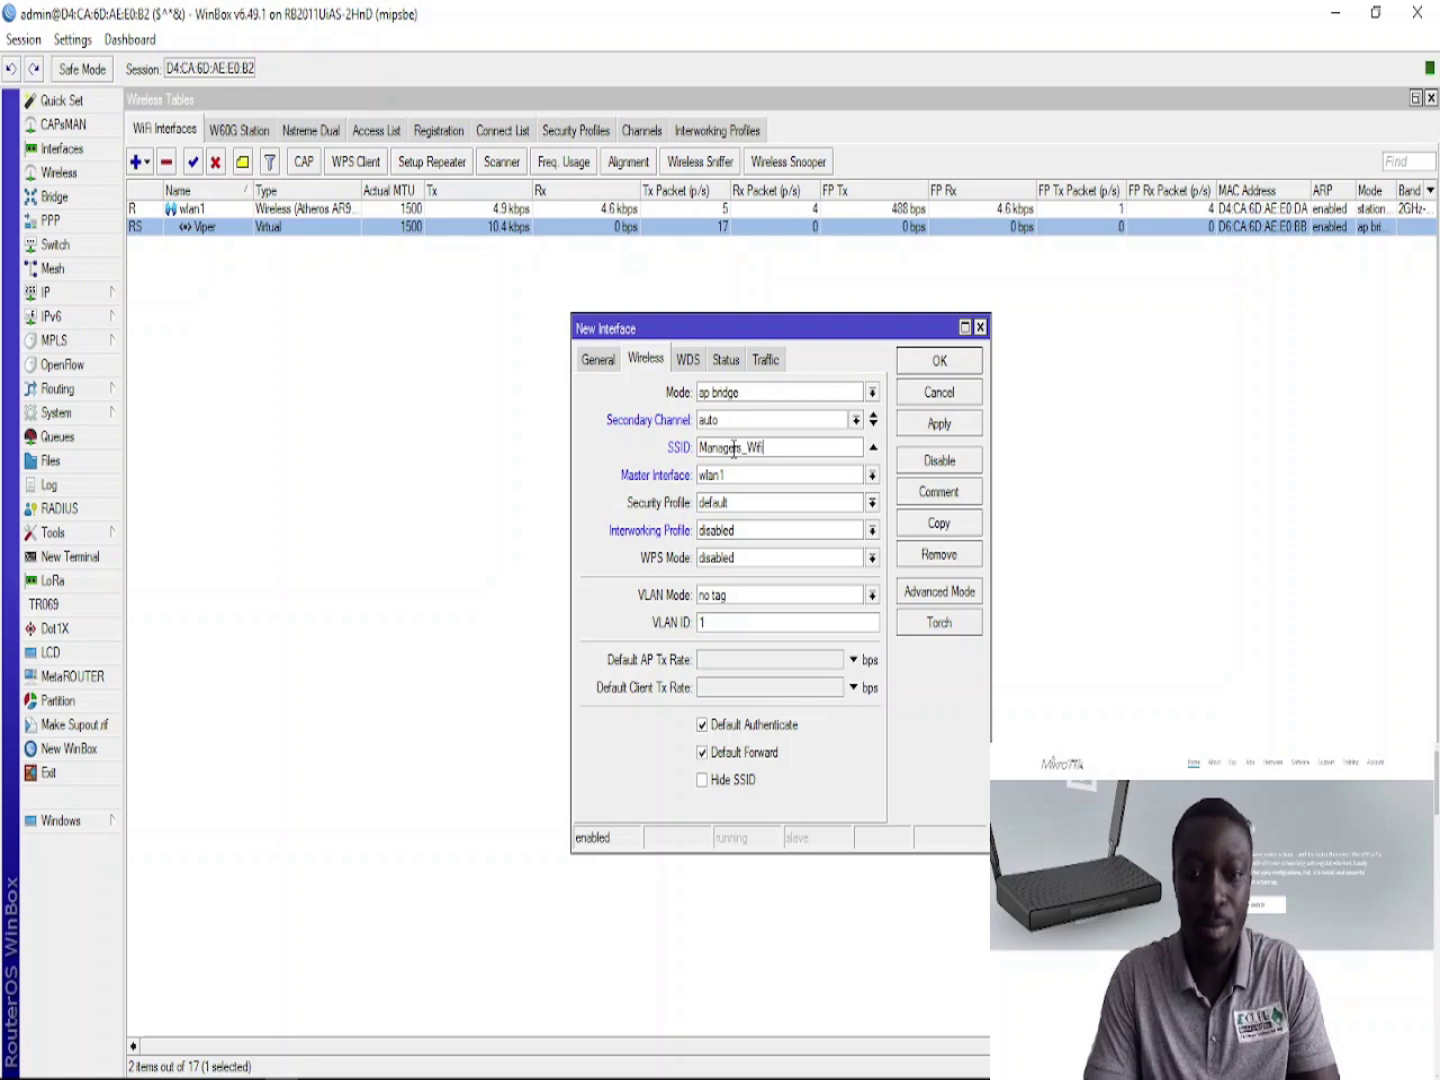
left_click(794, 505)
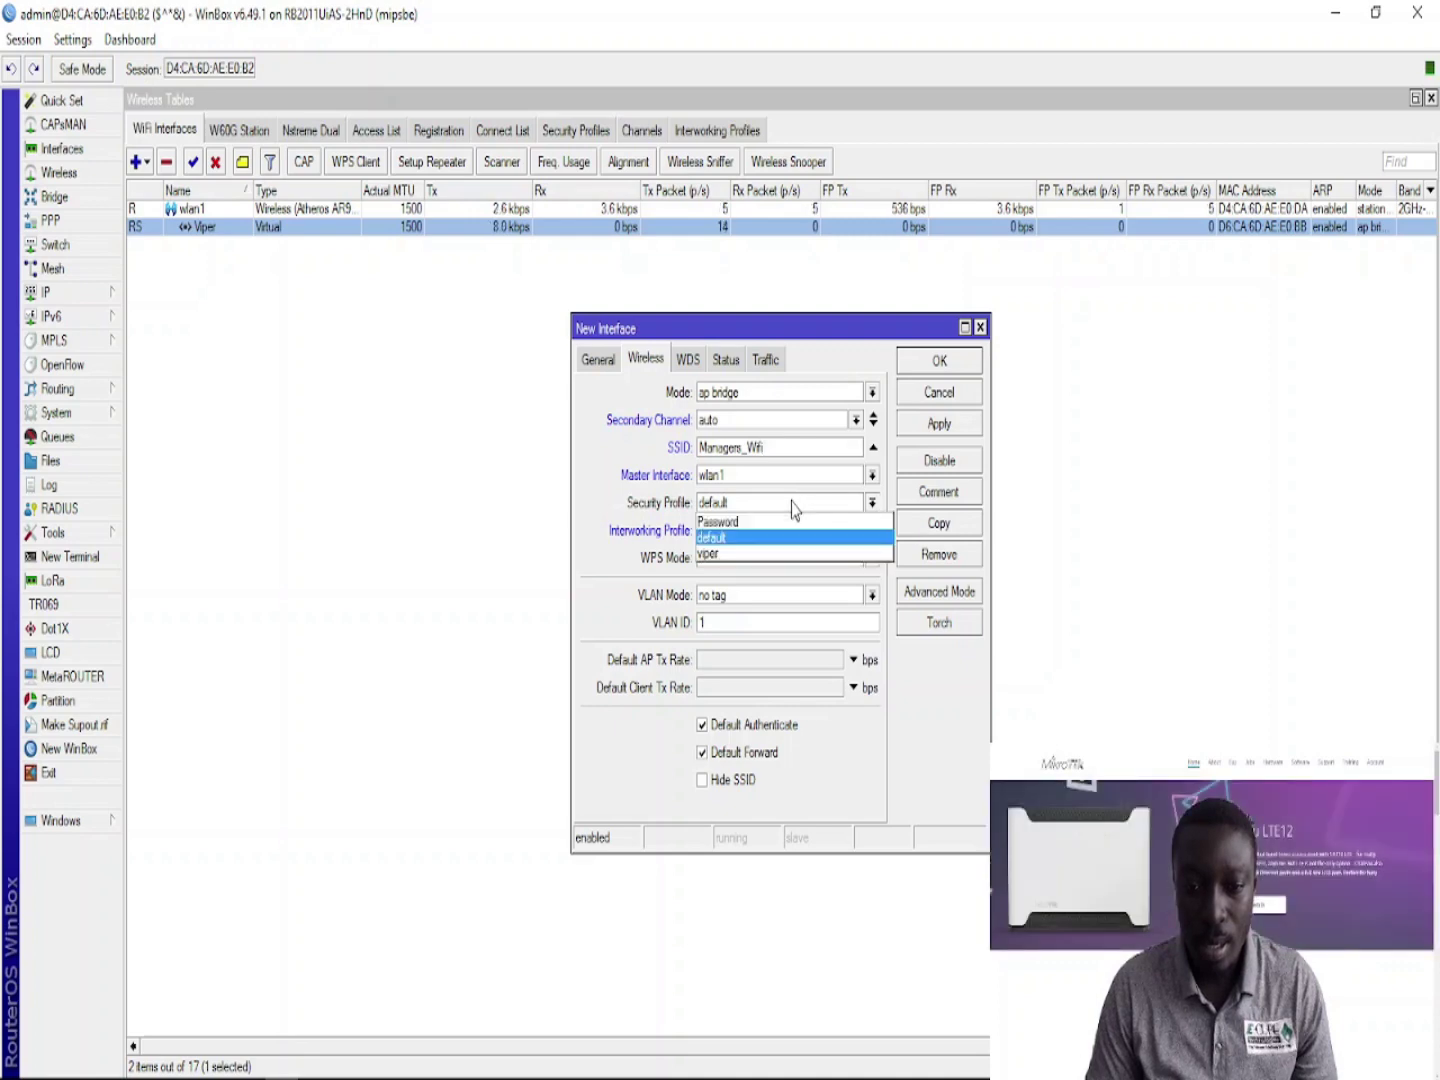
- Keep the default security profile and wlan1 as the master interface
left_click(794, 509)
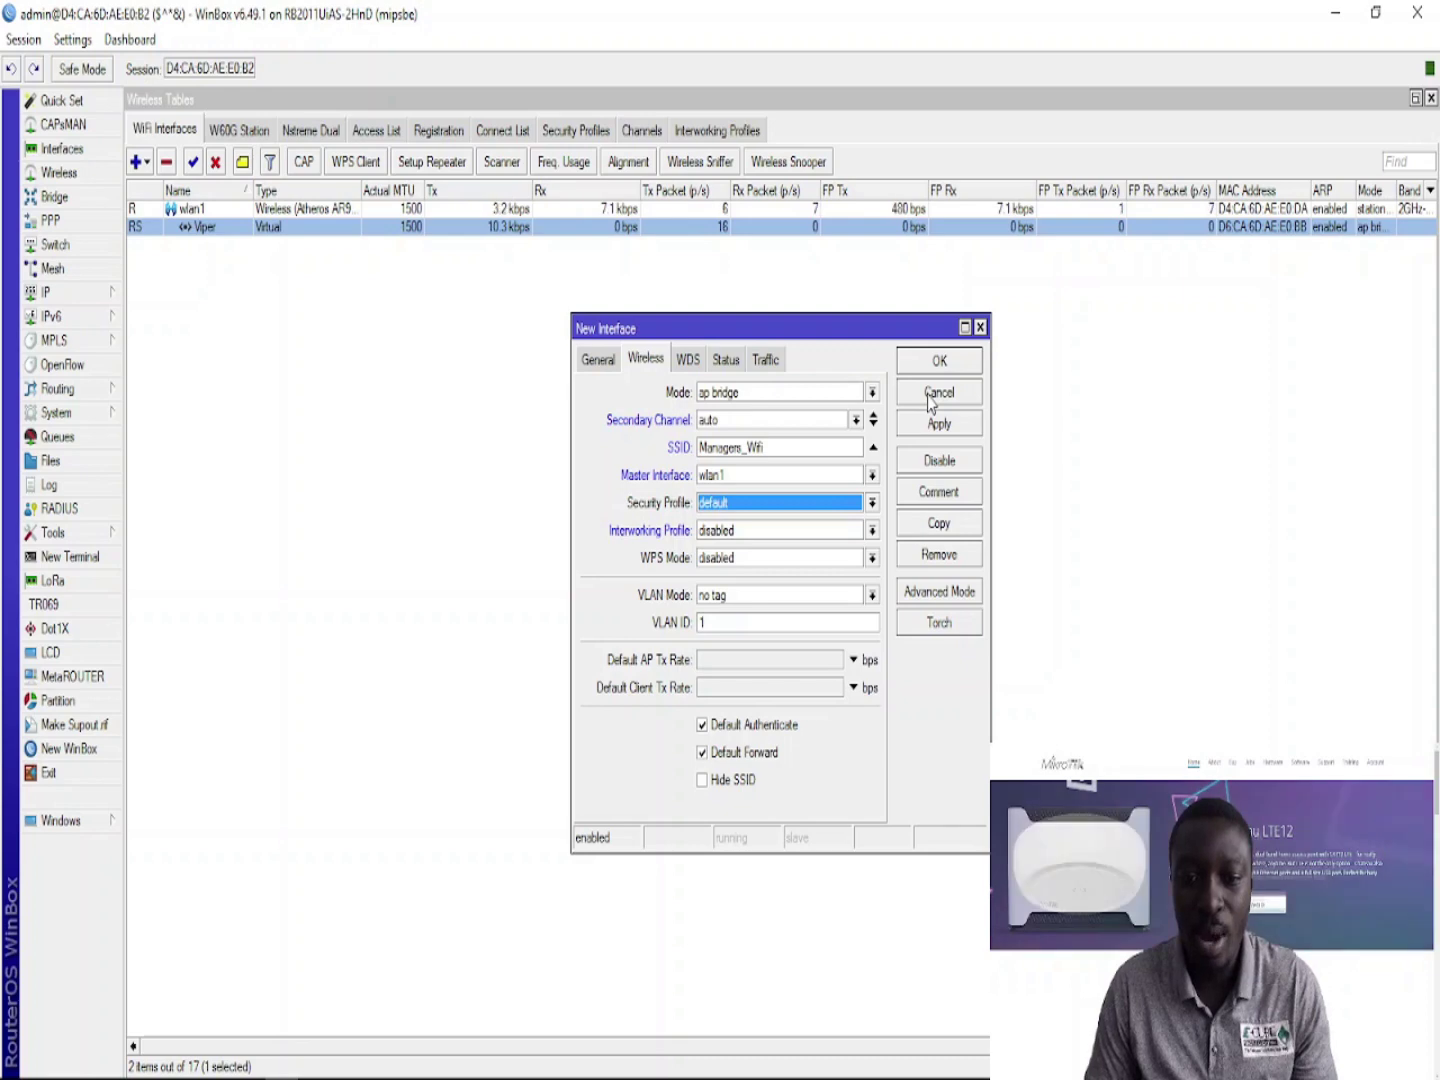
left_click(788, 450)
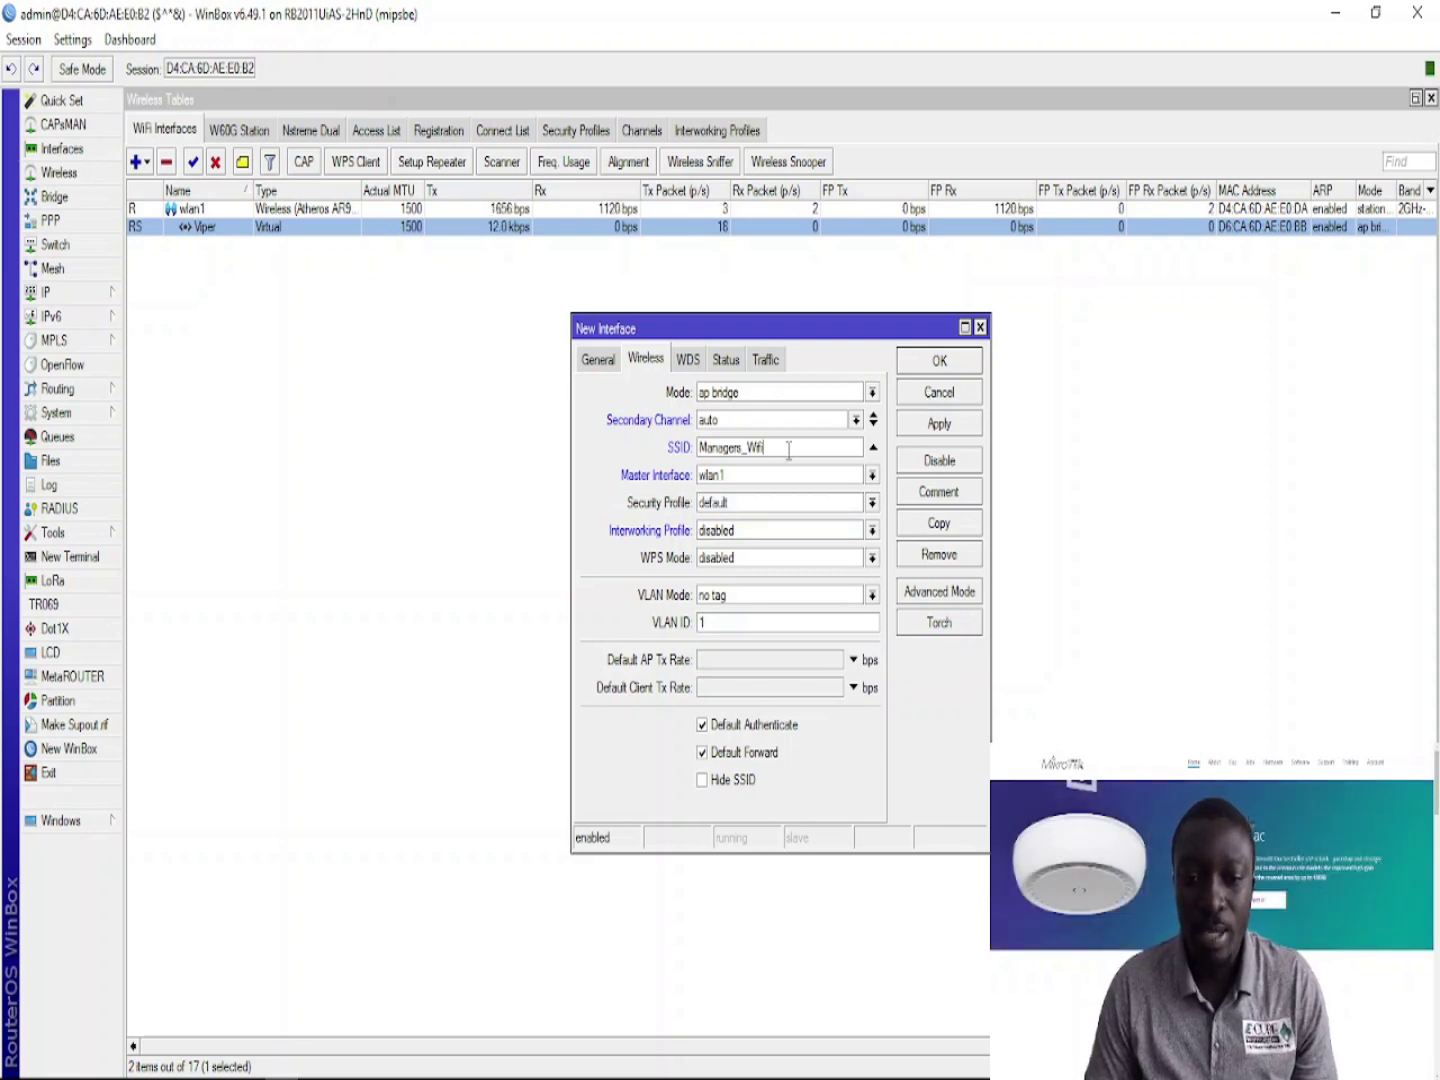
left_click(751, 476)
left_click(751, 477)
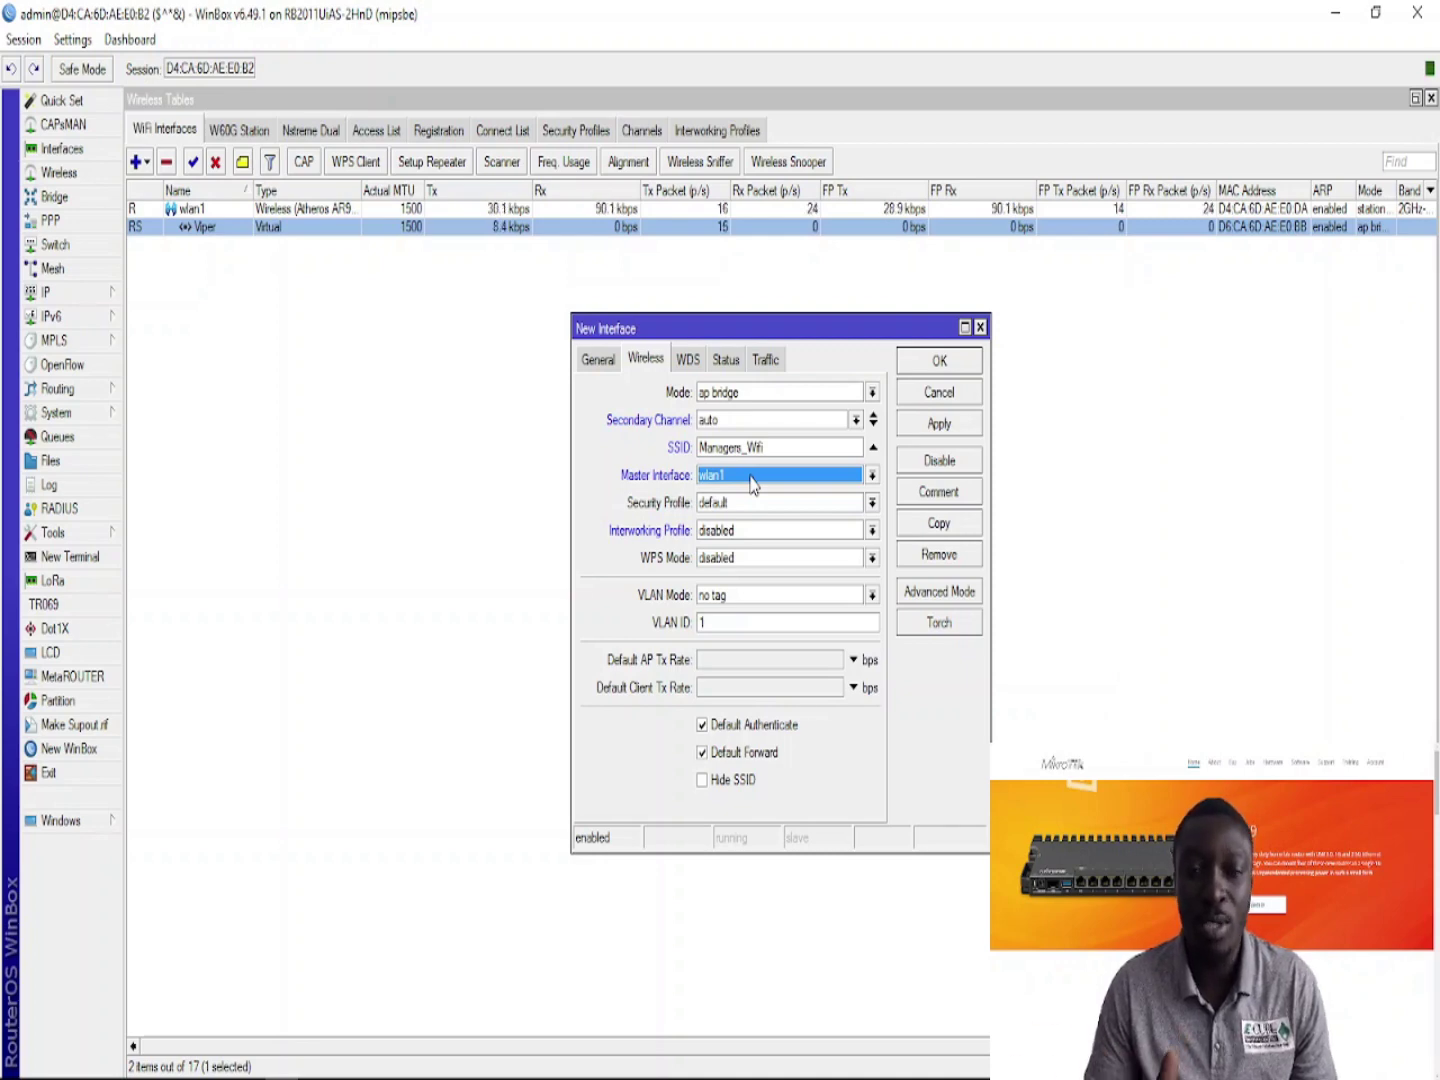
left_click(752, 484)
left_click(751, 484)
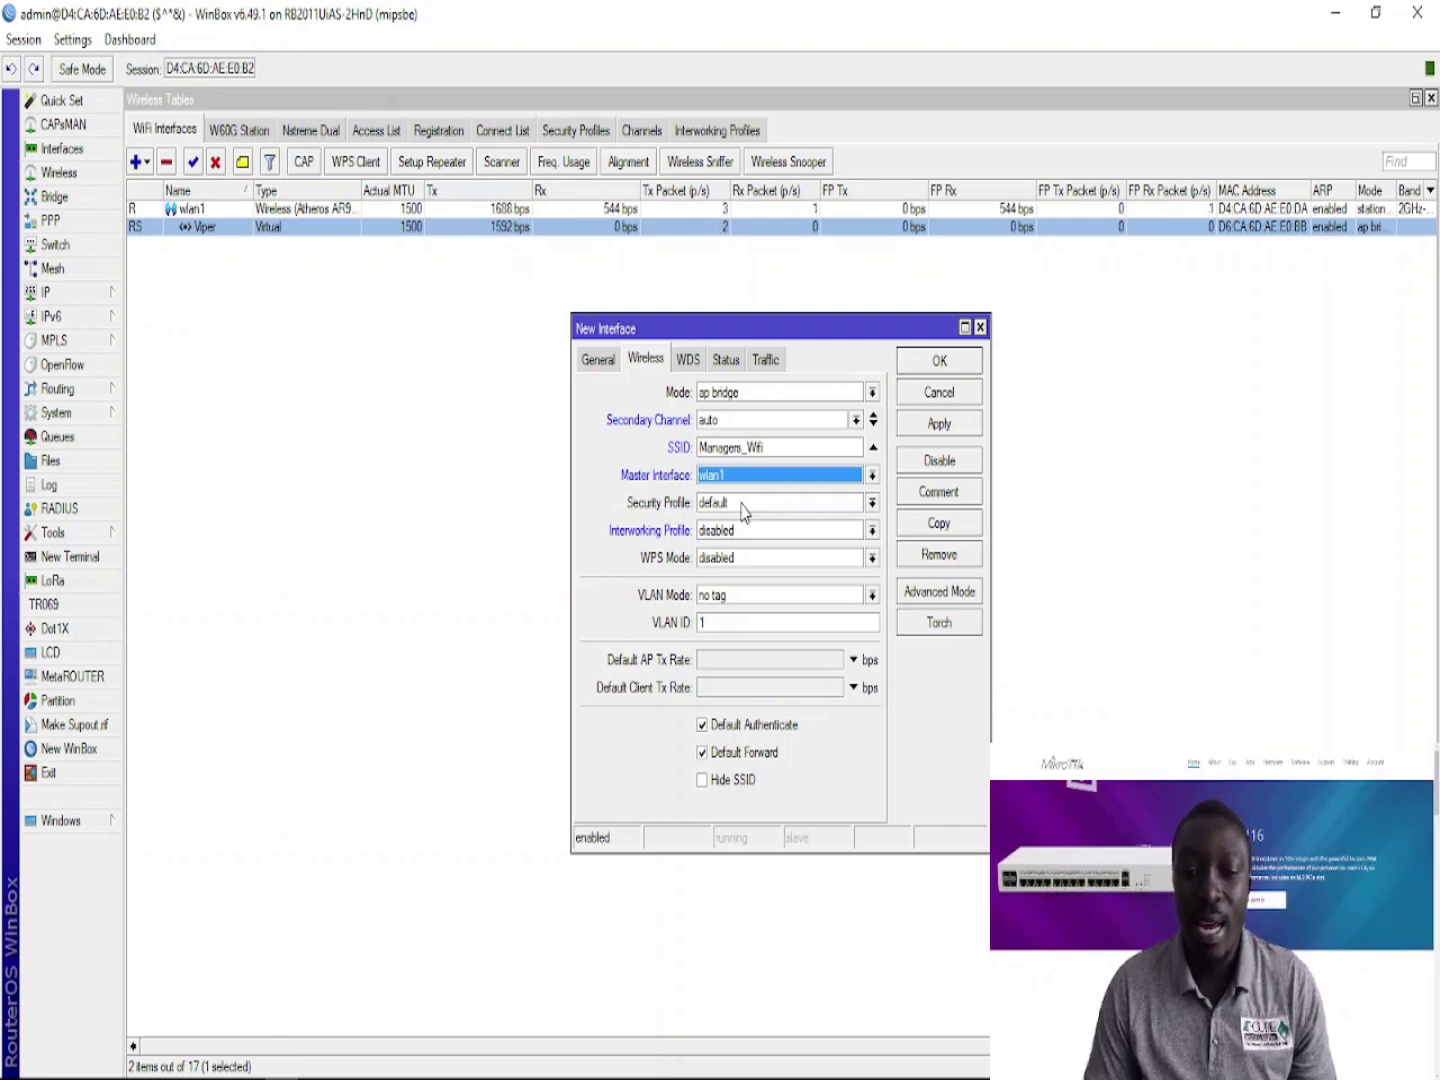
left_click(744, 511)
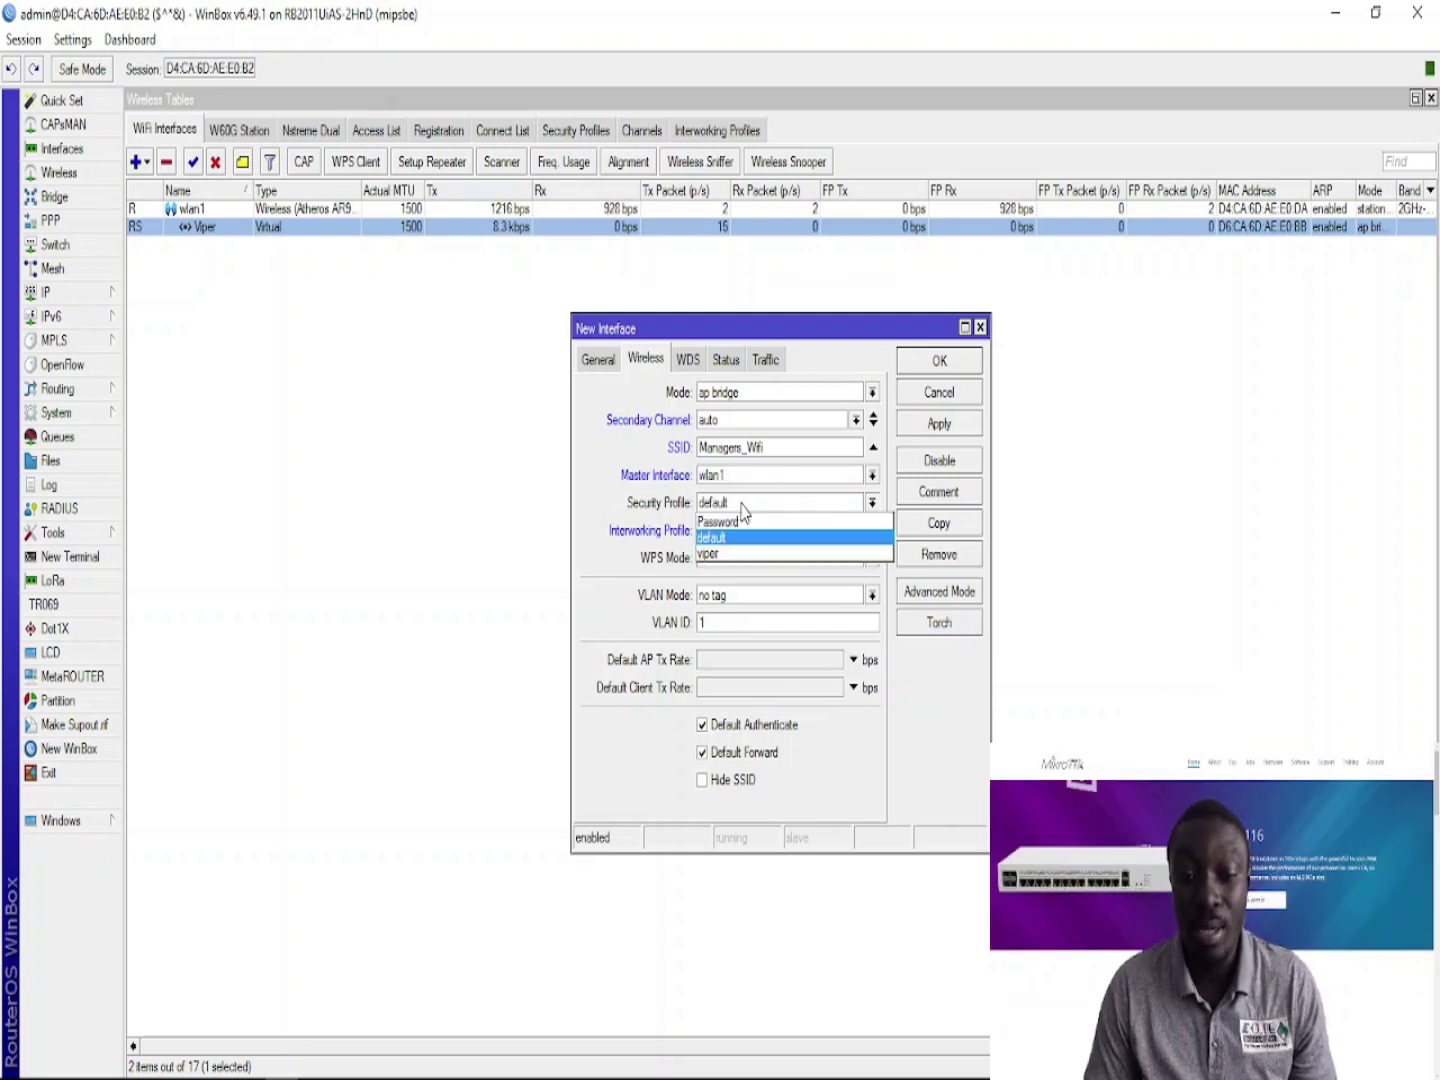
left_click(744, 511)
left_click(743, 510)
left_click(743, 511)
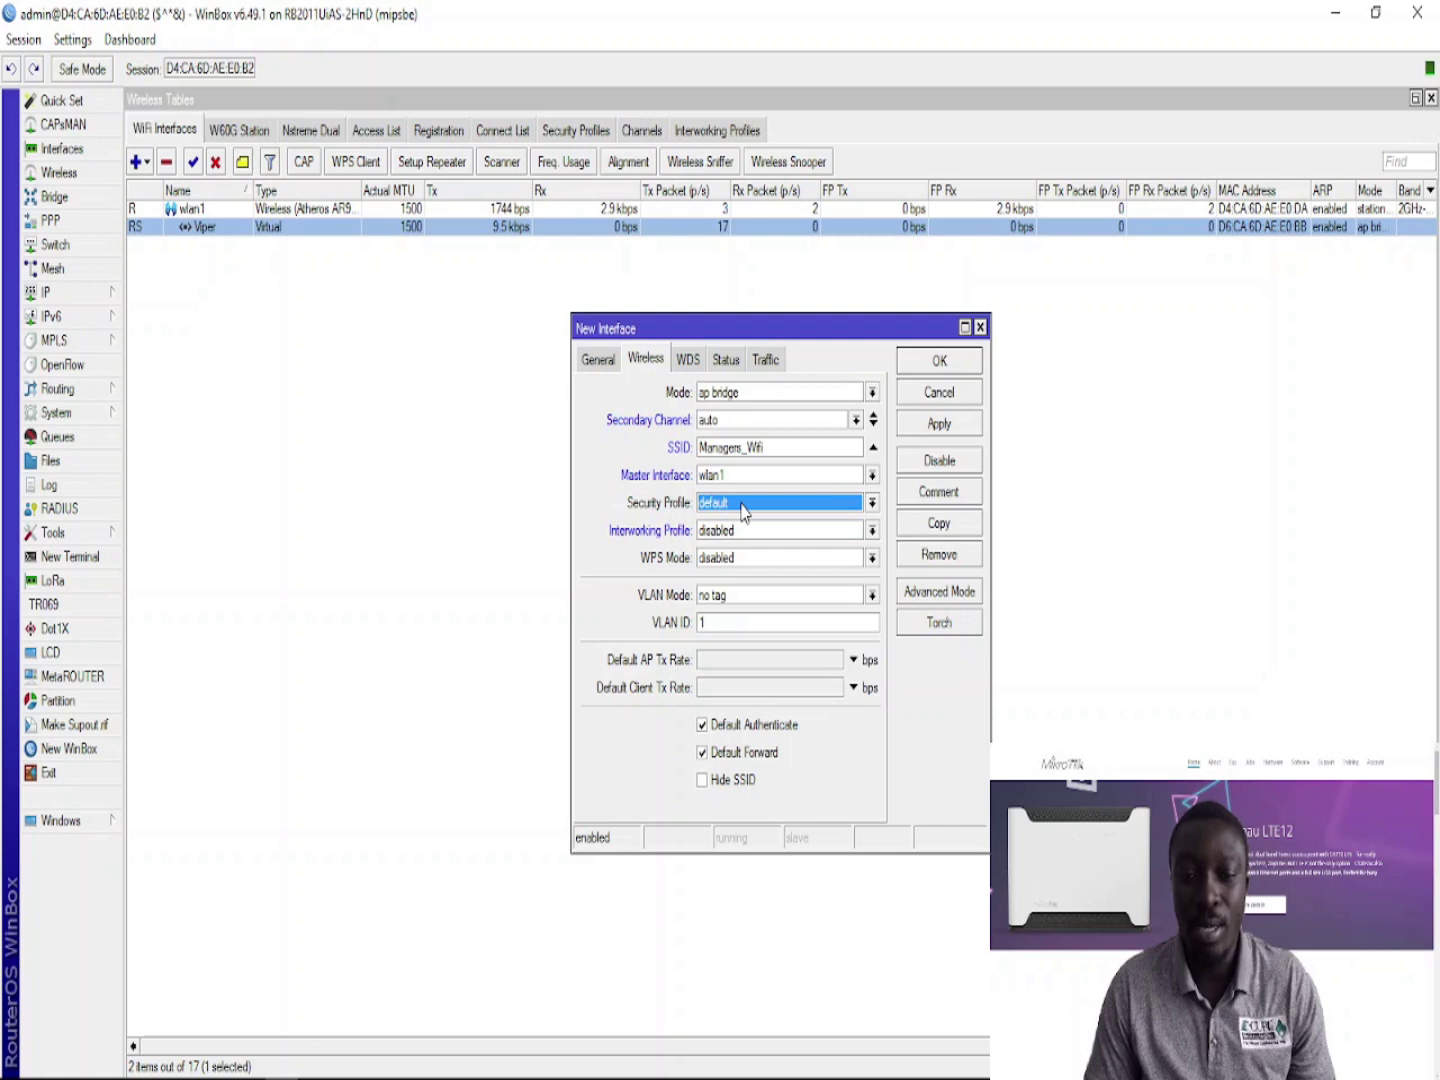
- Set the interworking profile to disabled and apply the settings
left_click(738, 532)
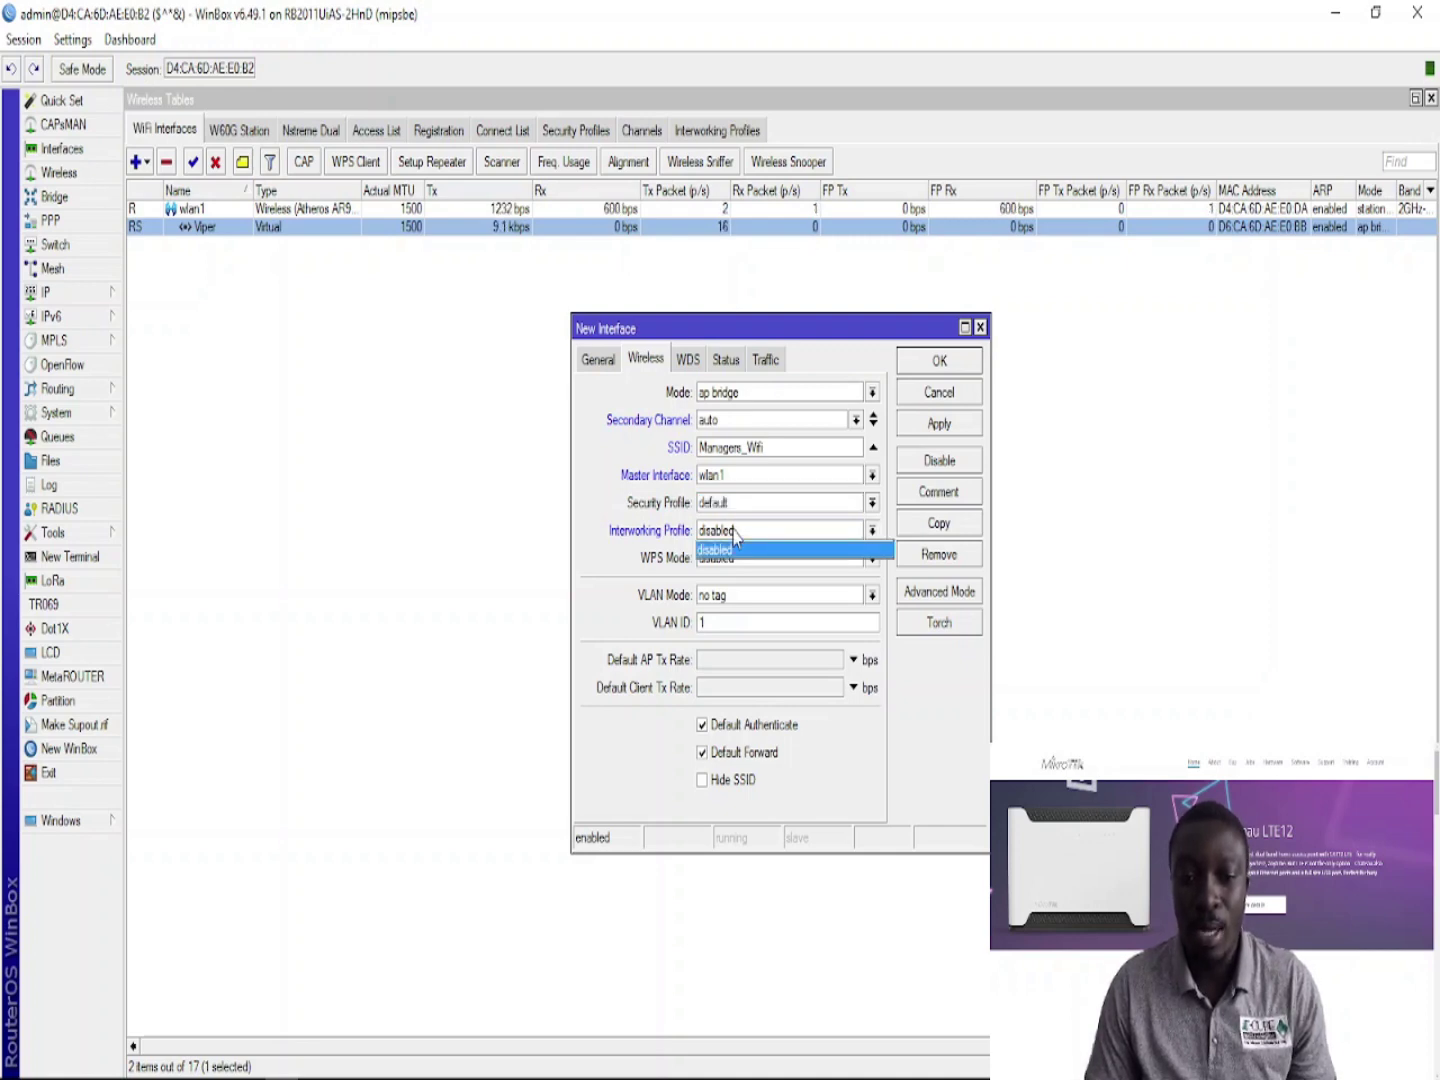
left_click(736, 547)
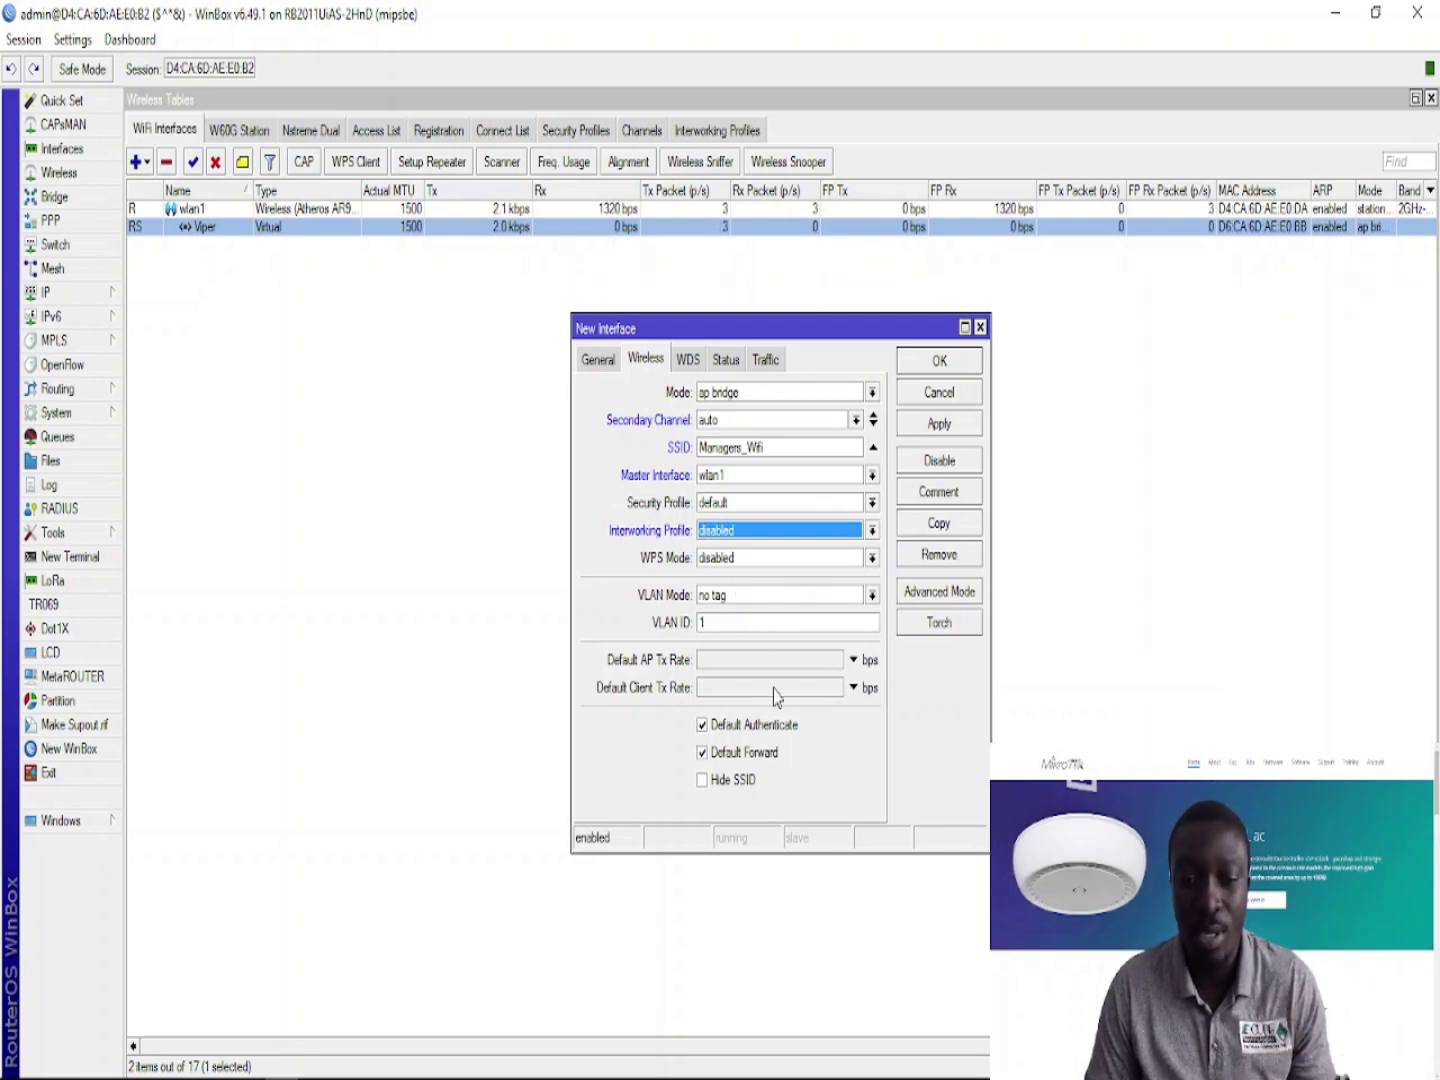
left_click(728, 622)
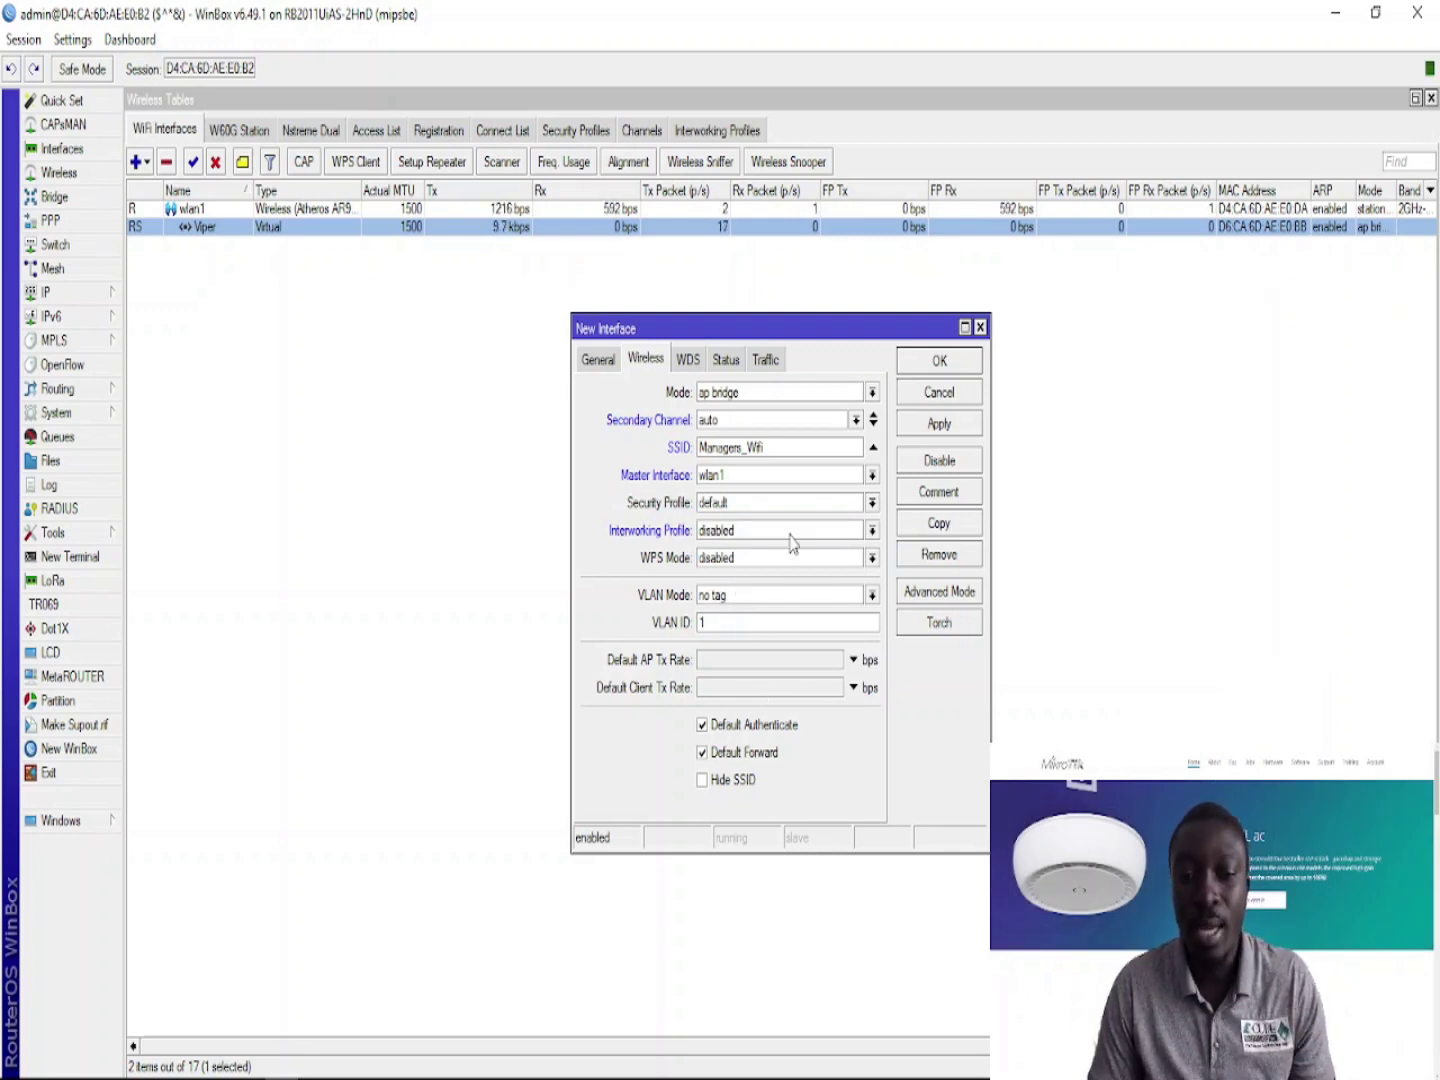
left_click(931, 425)
- Save the interface, rename wlan2 to Managers_Wifi, and widen the Name column to show it
left_click(925, 364)
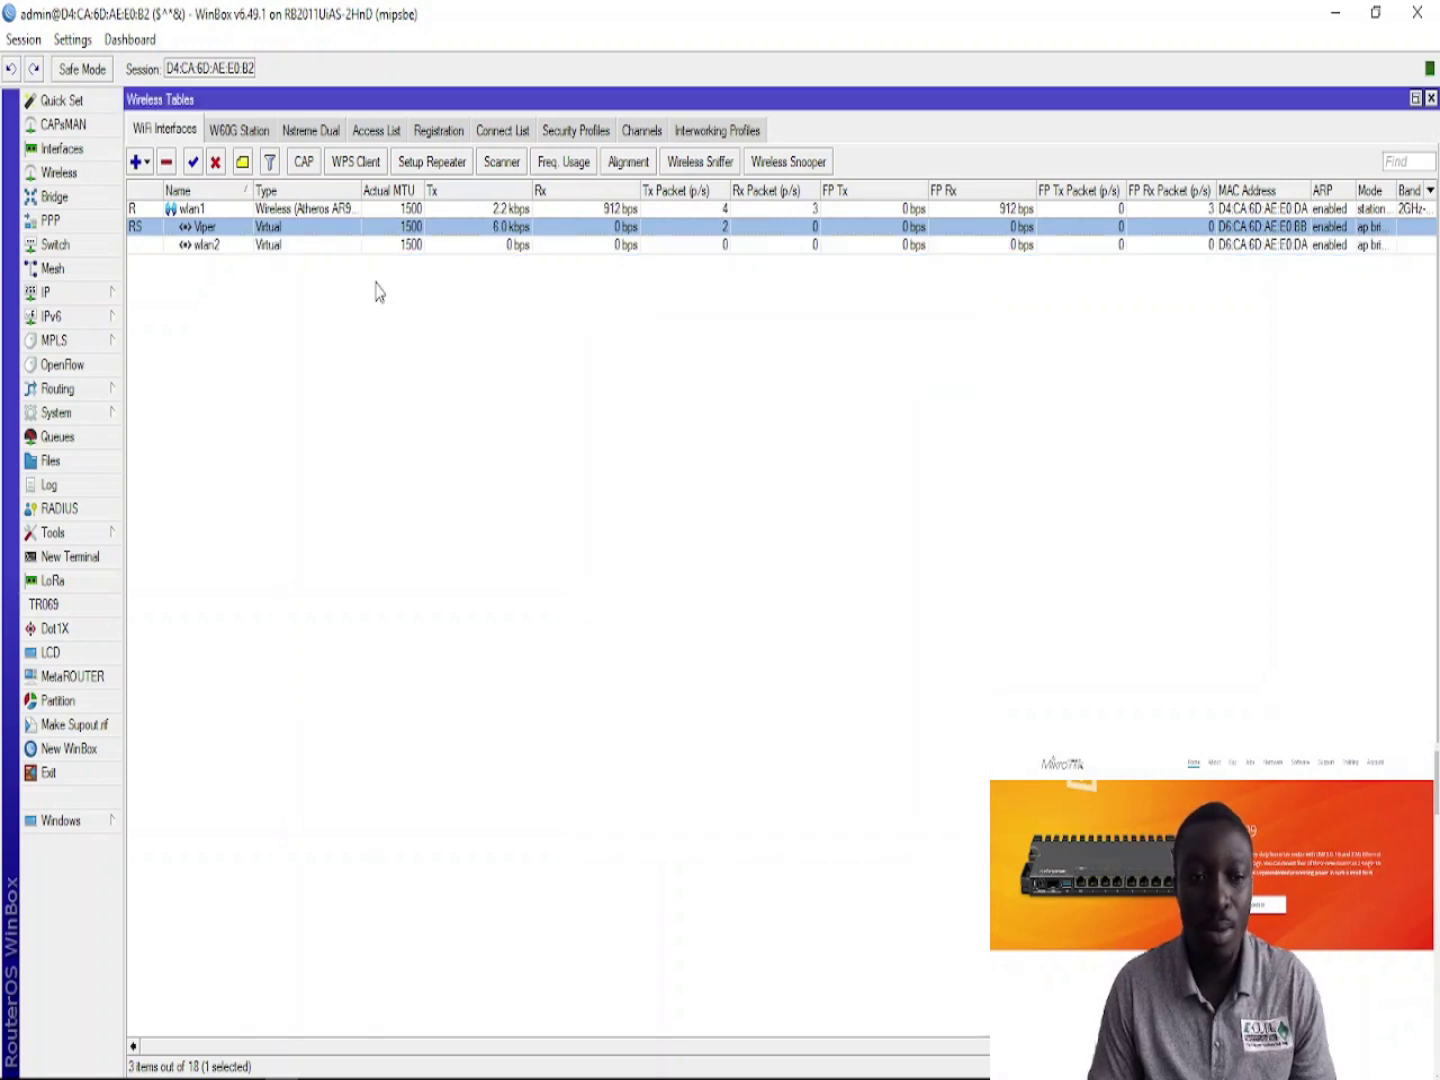
left_click(229, 247)
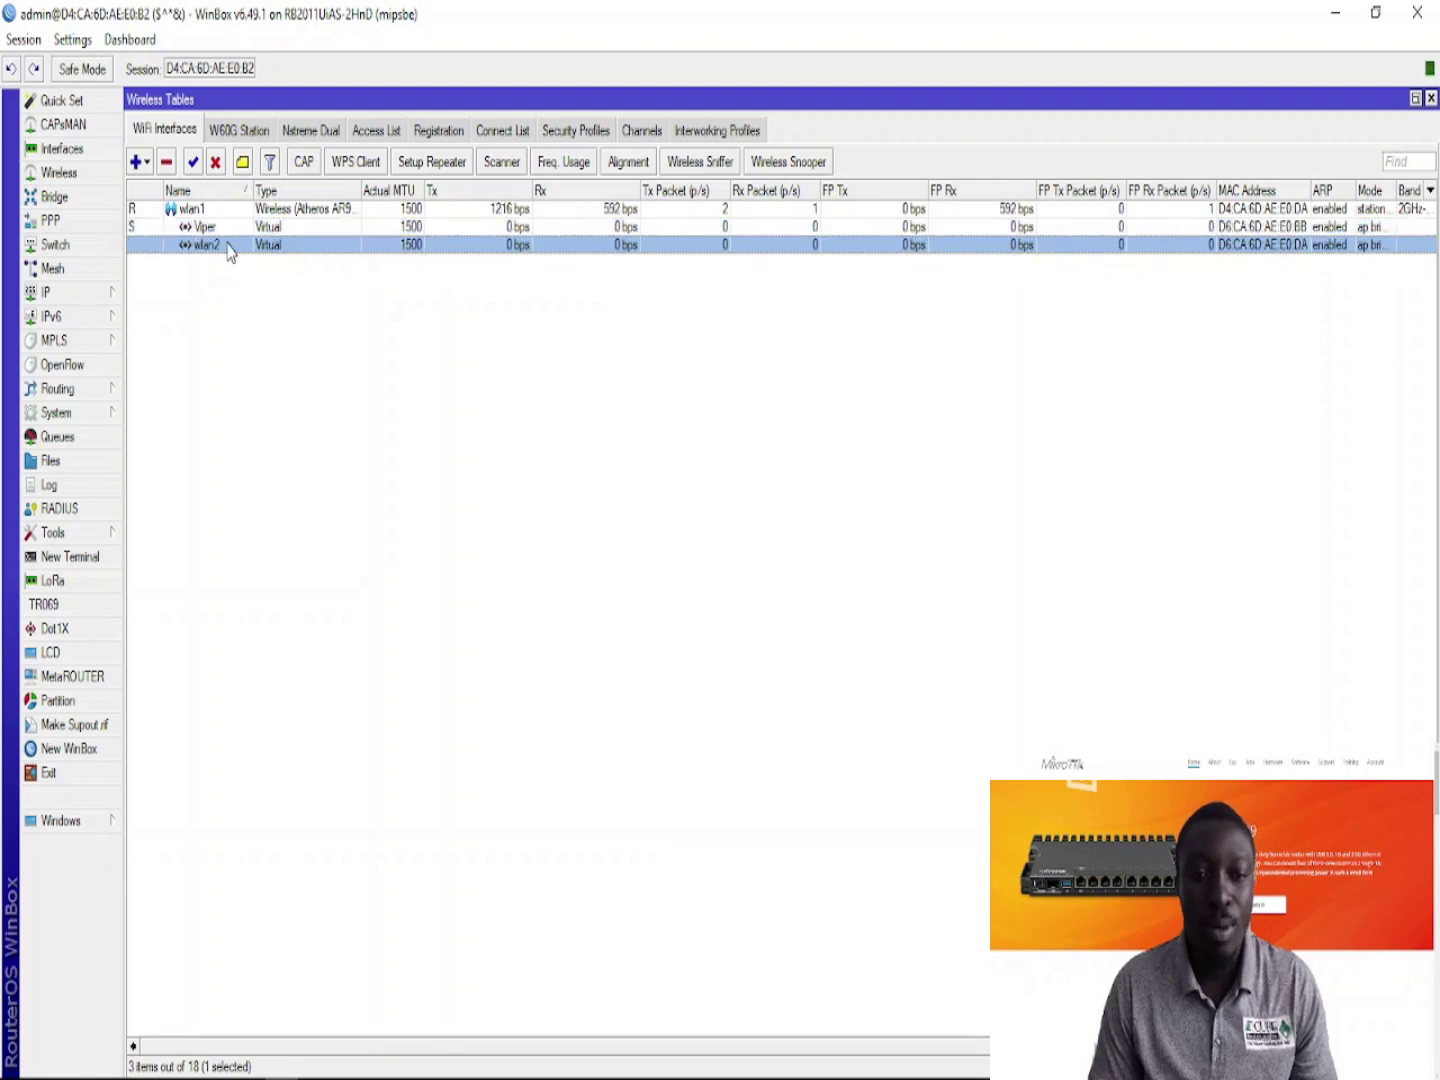
double_click(230, 246)
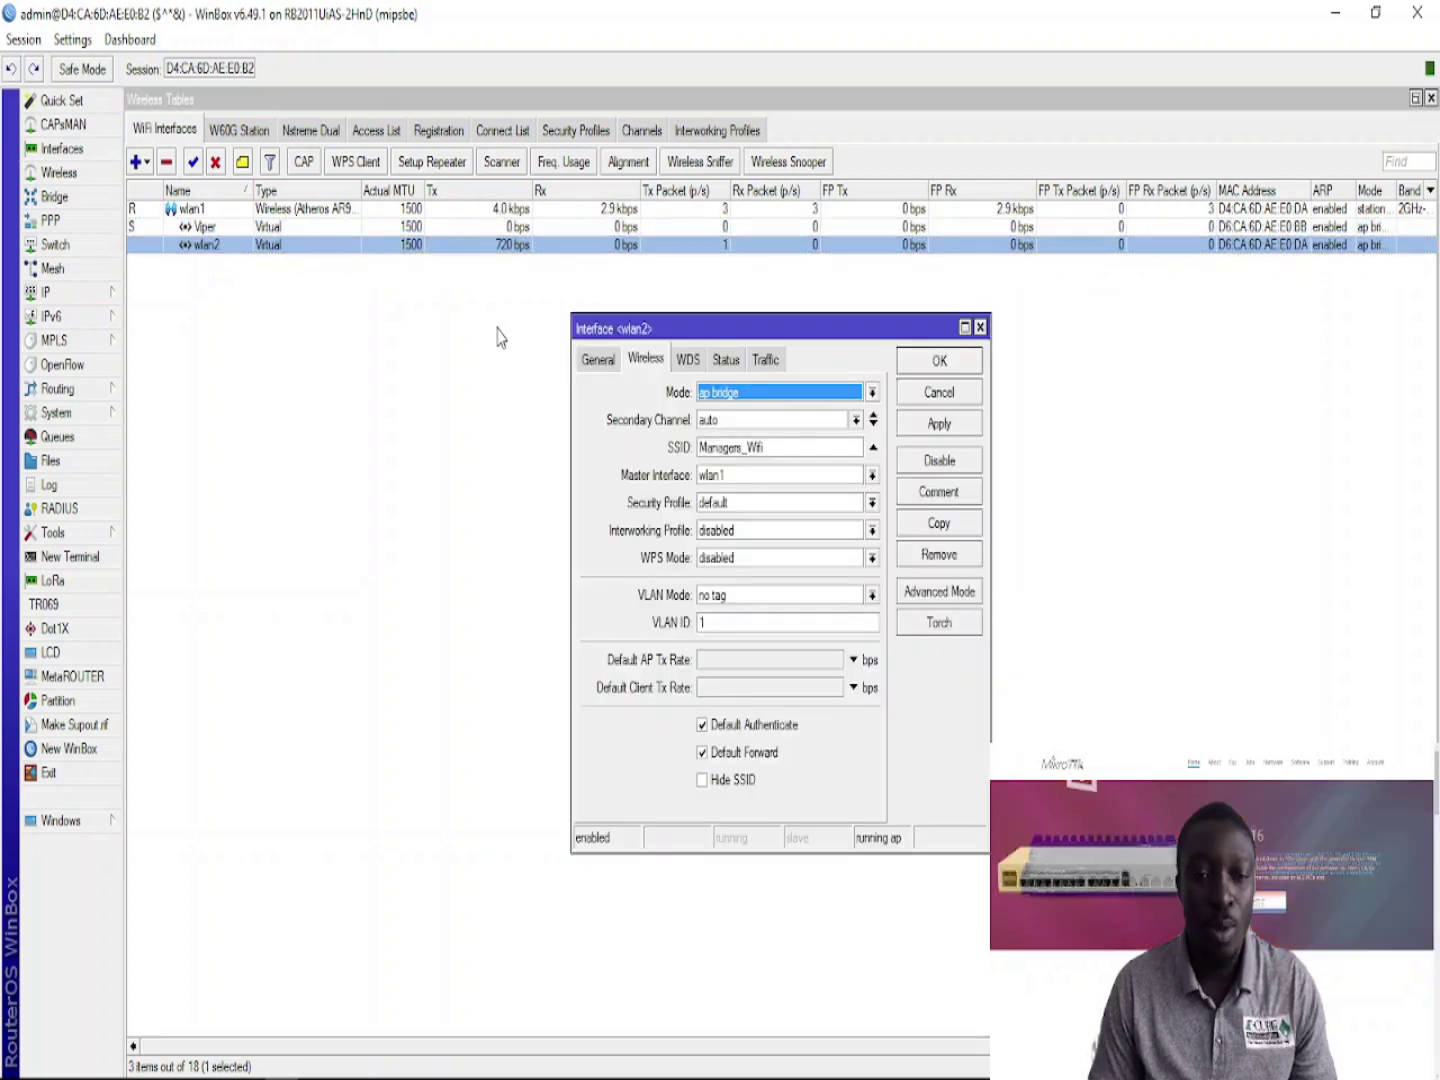
left_click(605, 362)
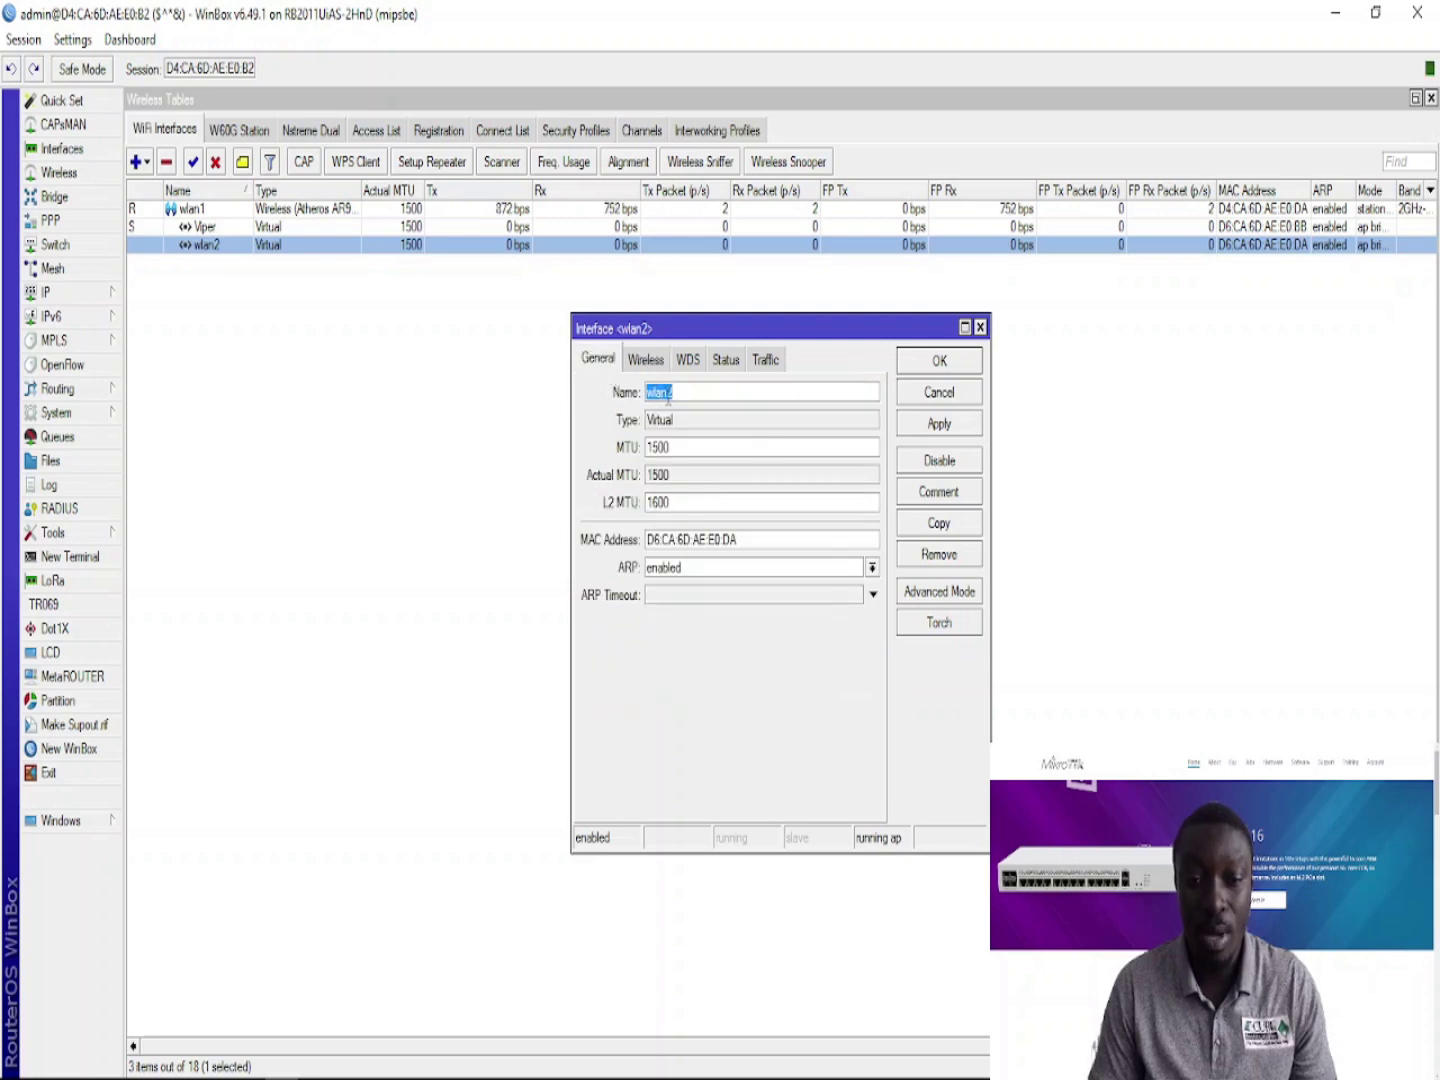
type("Mandi")
key("BackSpace")
key("BackSpace")
type("s_Wifi")
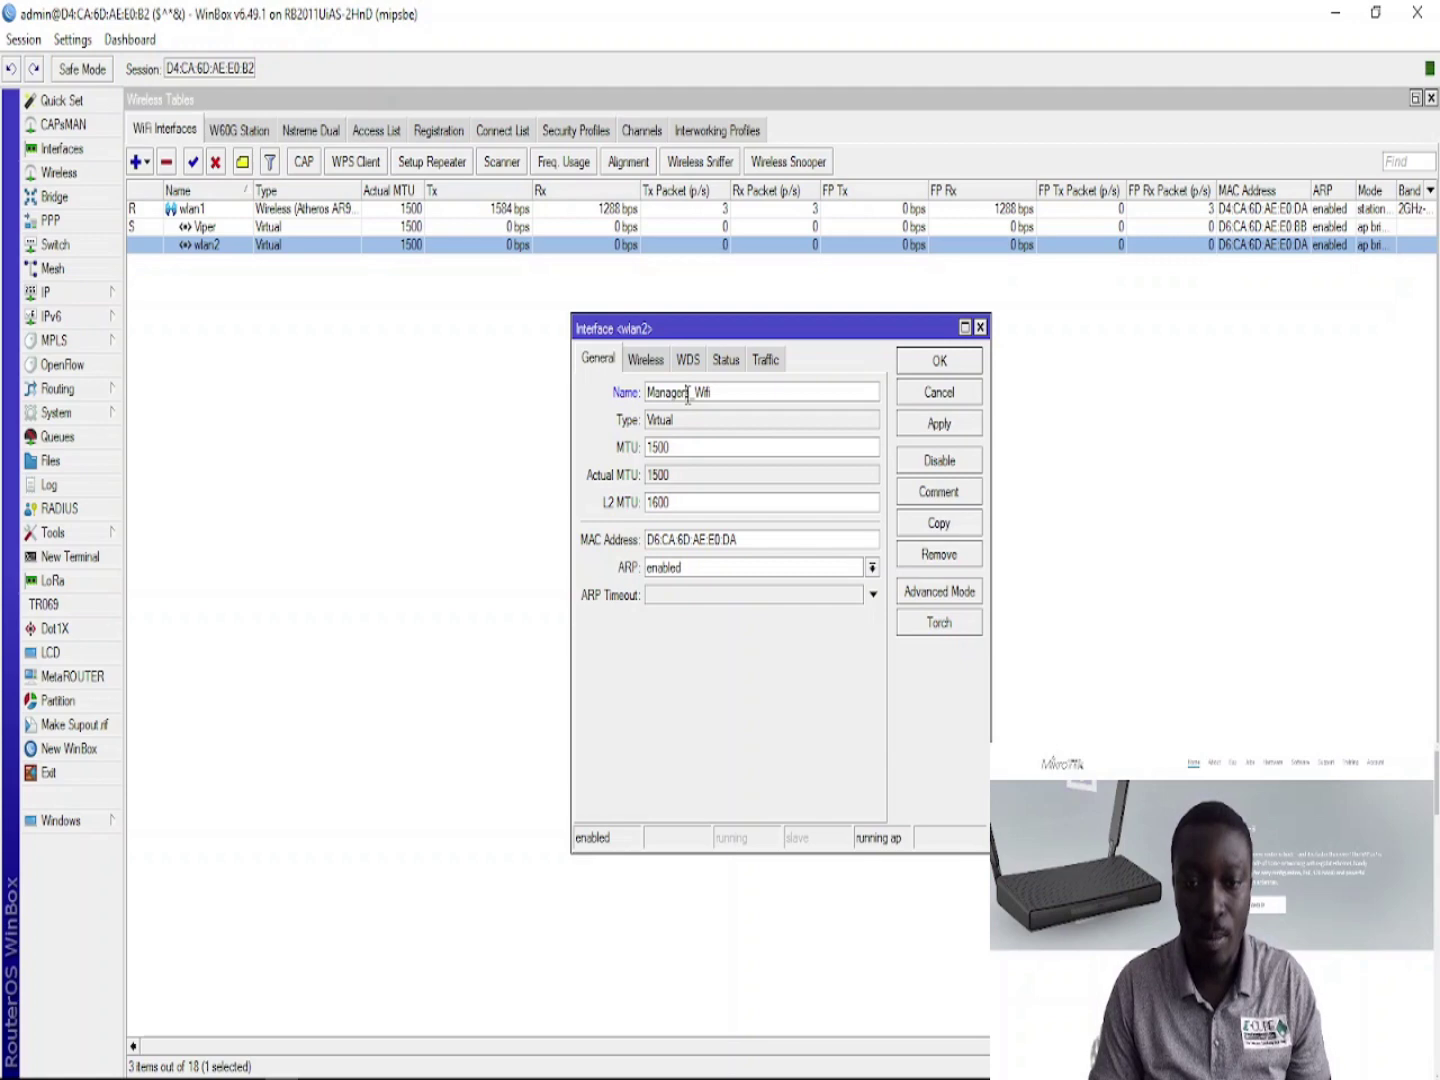
left_click(930, 427)
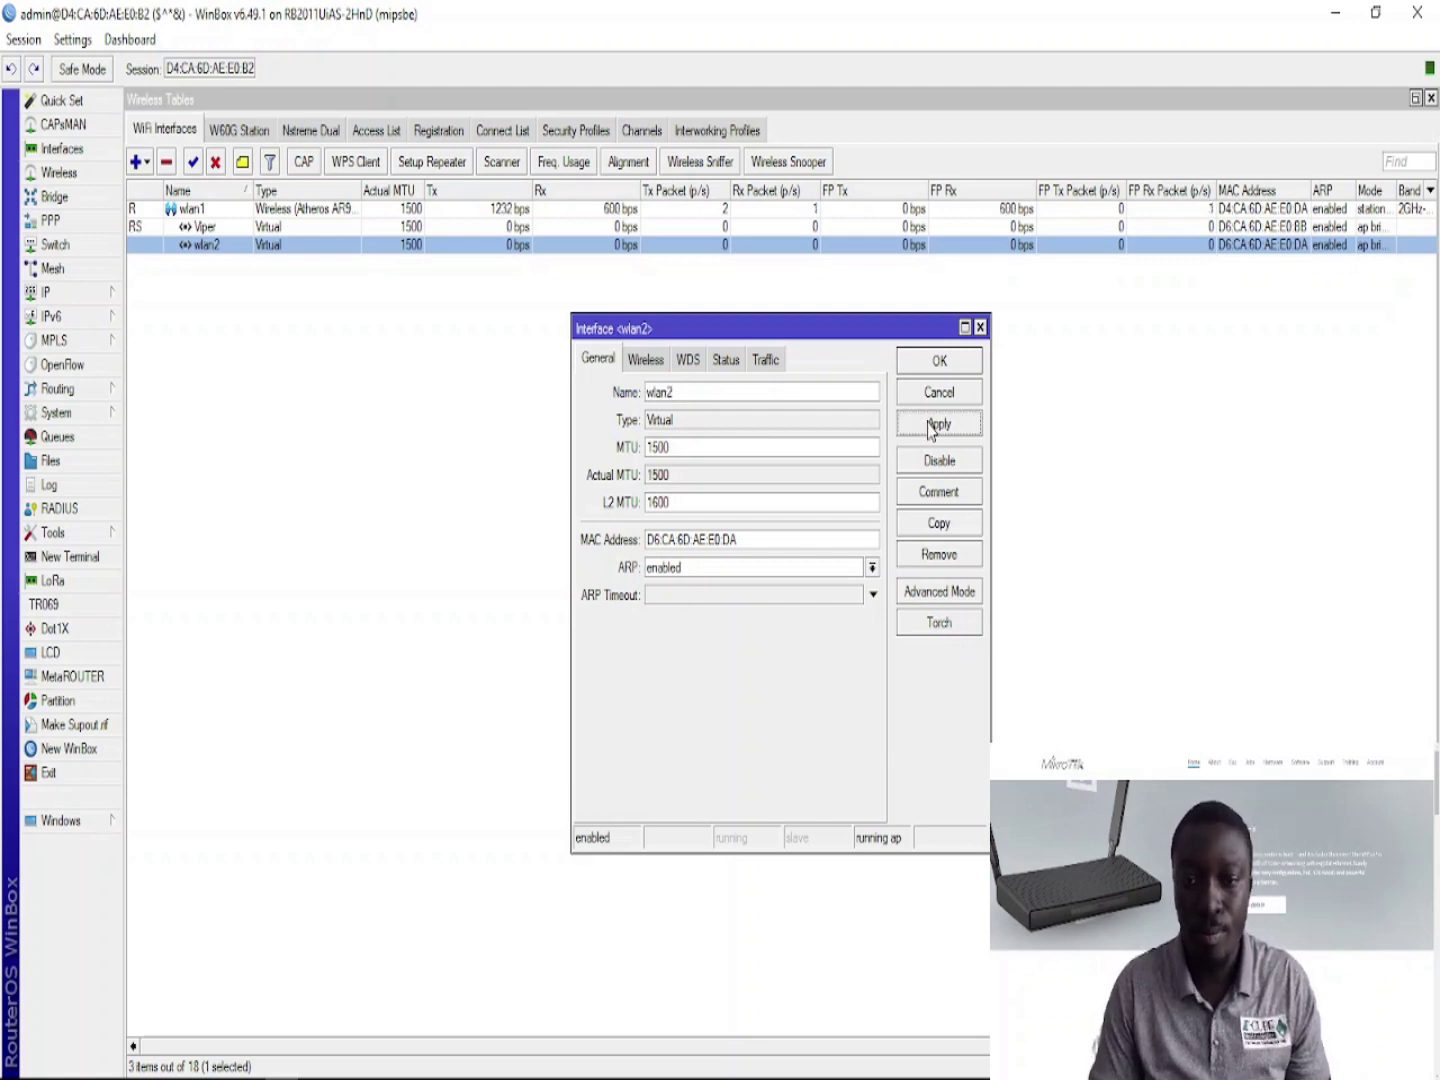
left_click(926, 360)
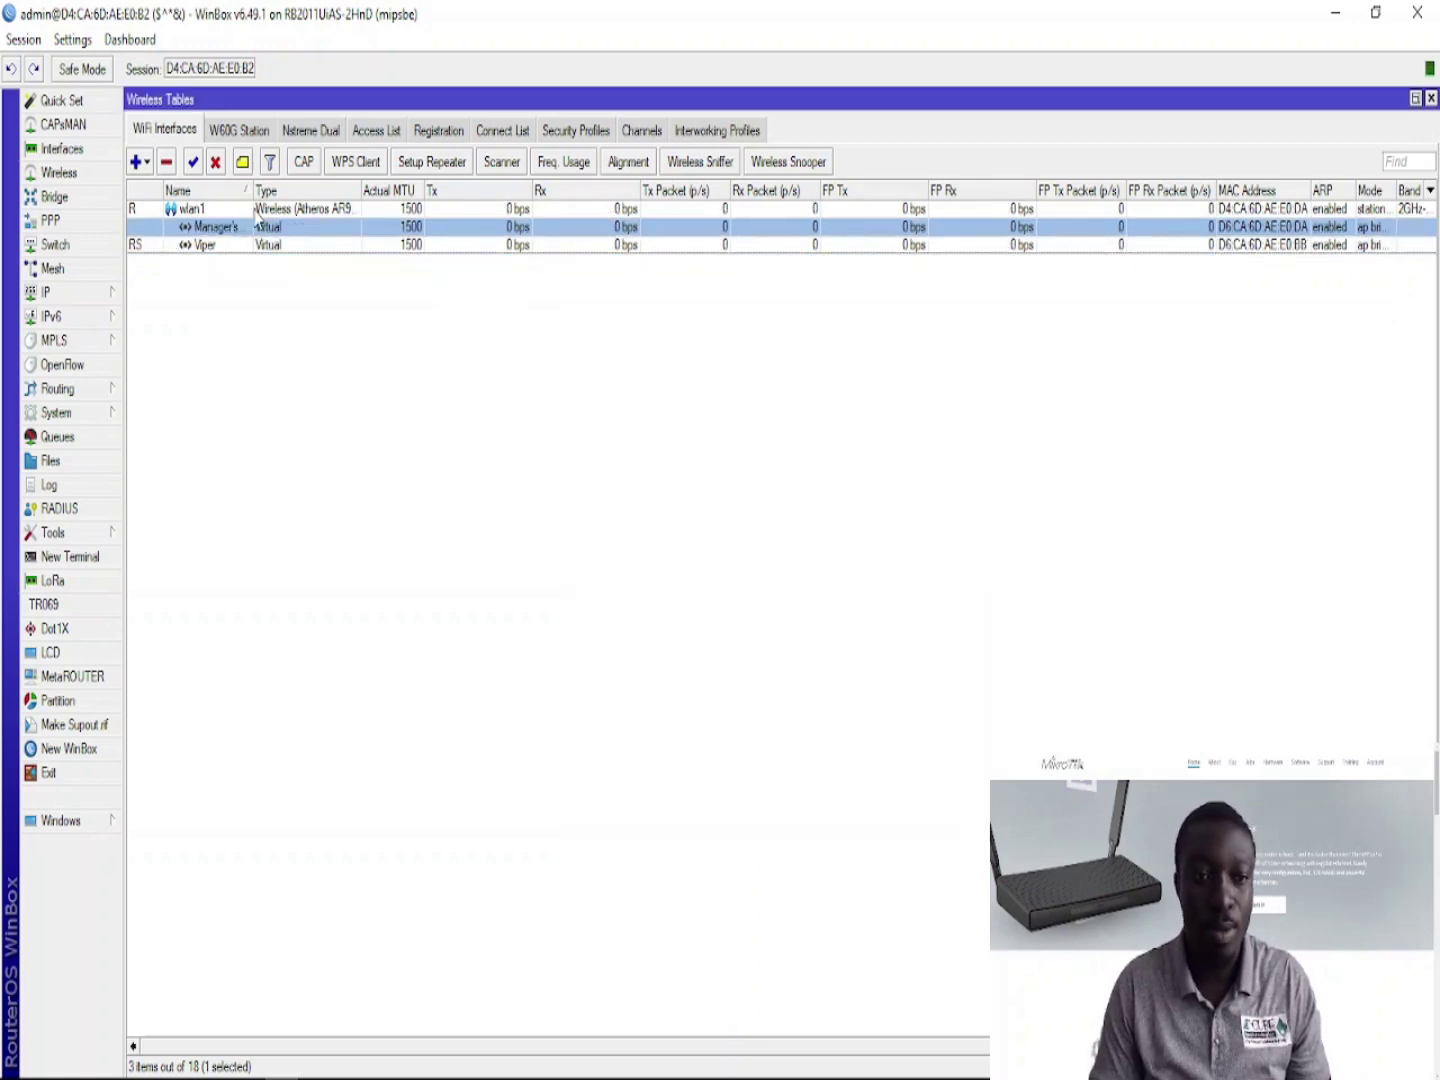
left_click_drag(254, 188, 263, 189)
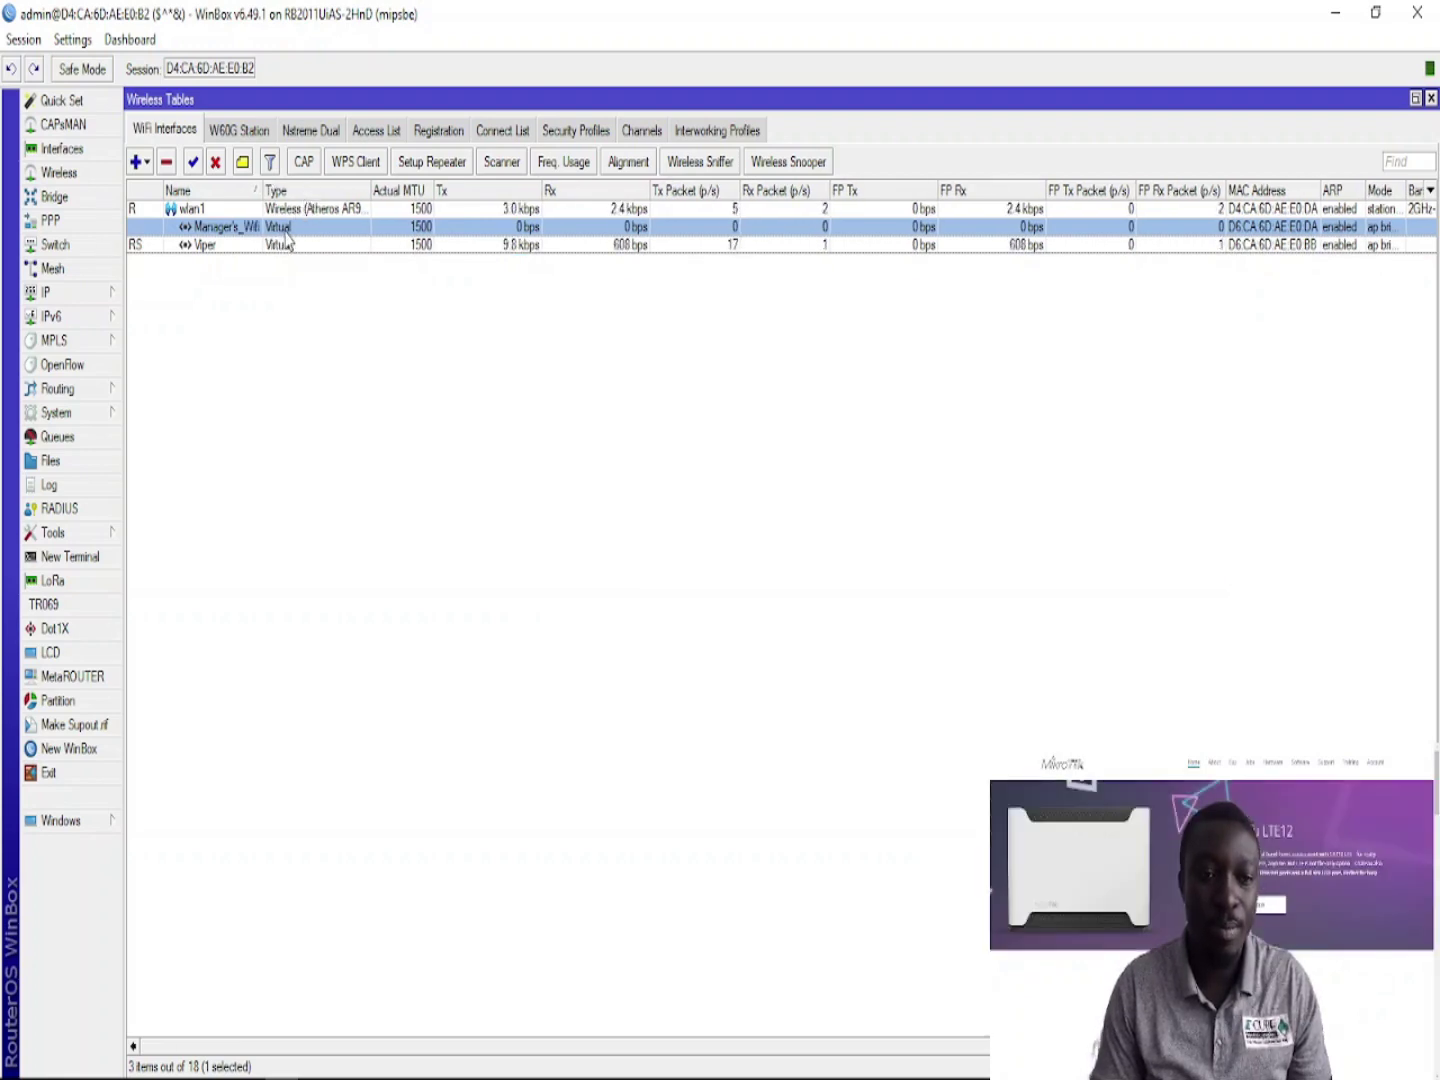
left_click(146, 164)
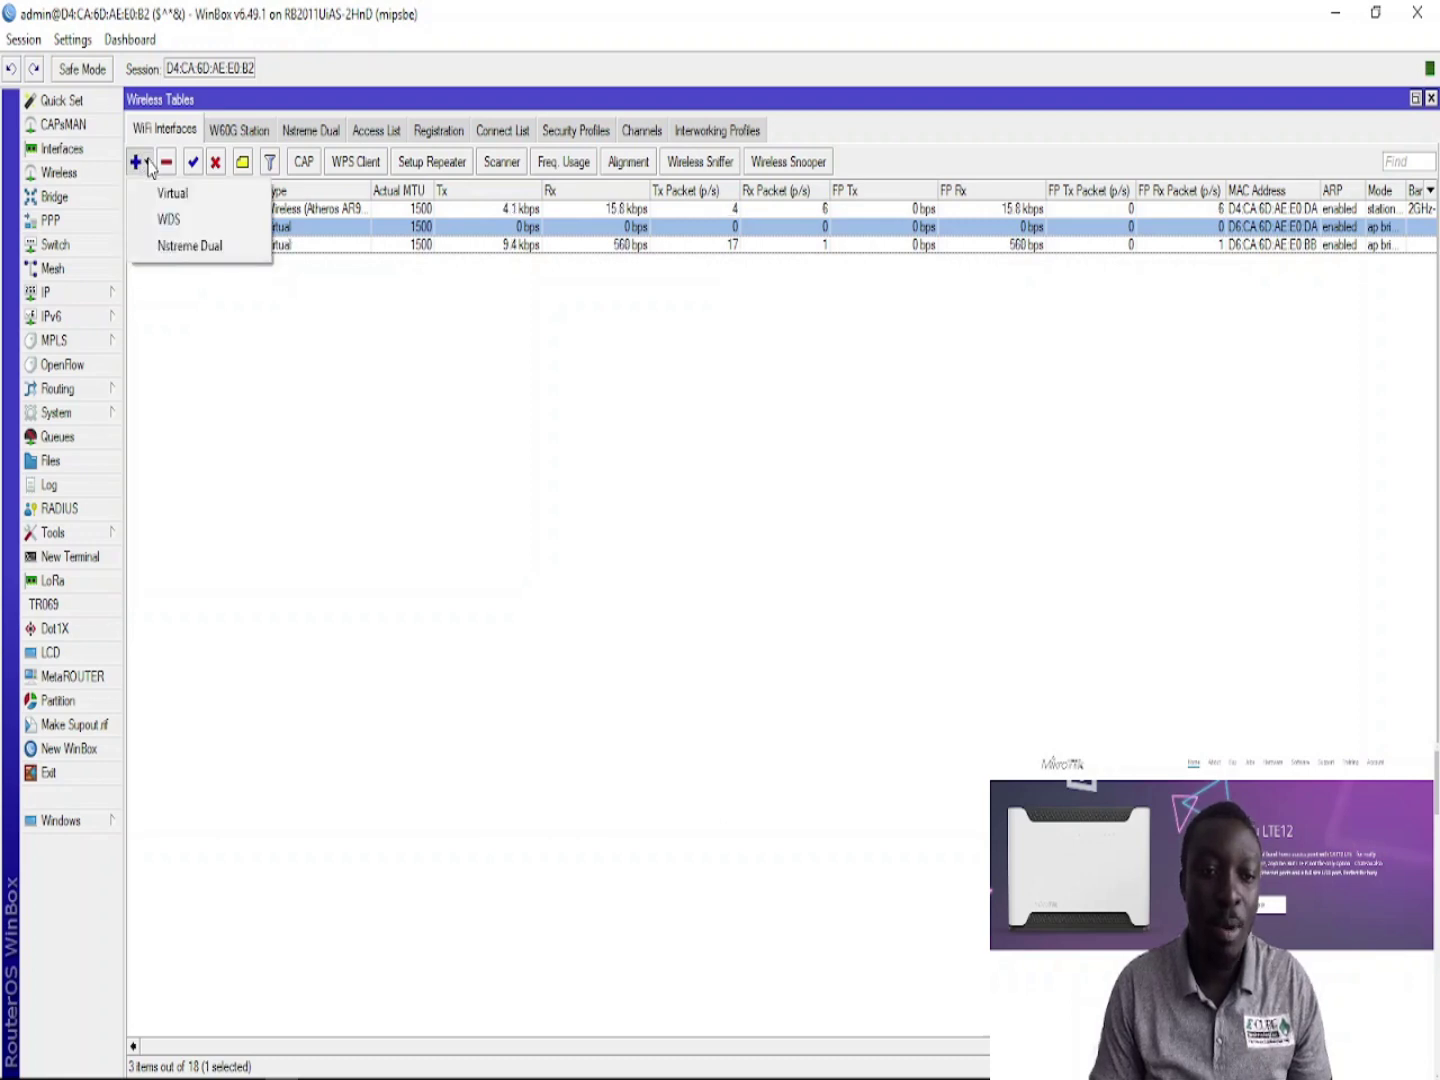
- Add a new virtual interface named Staff_Wifi with SSID Staff_Wifi
left_click(178, 187)
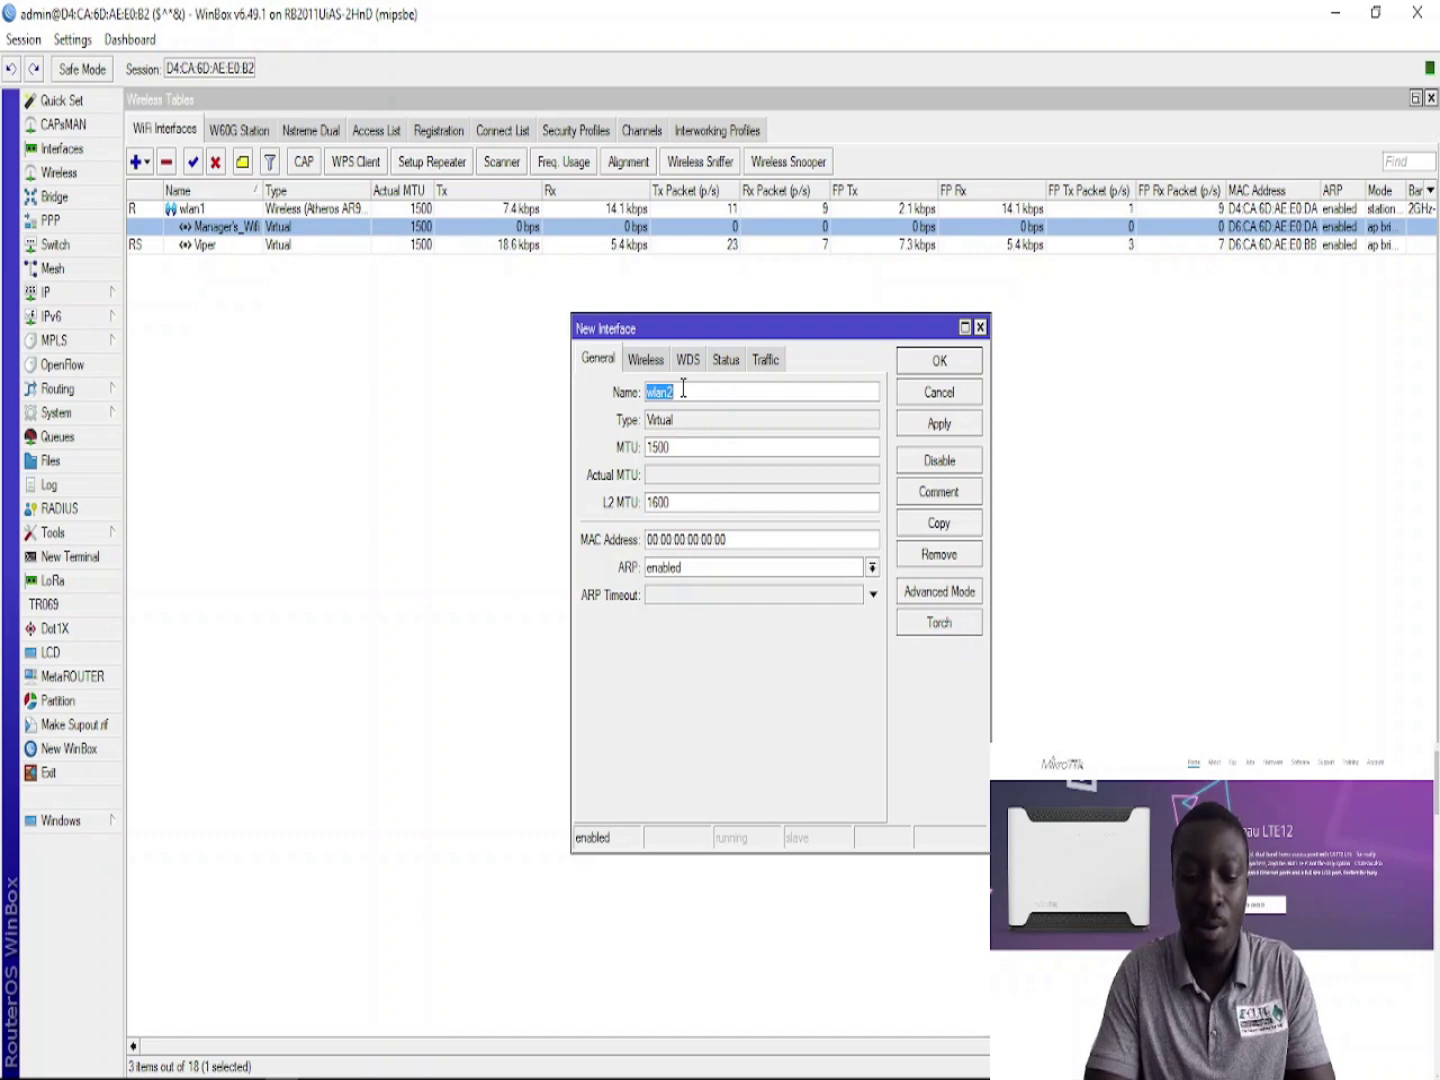
type("Staff")
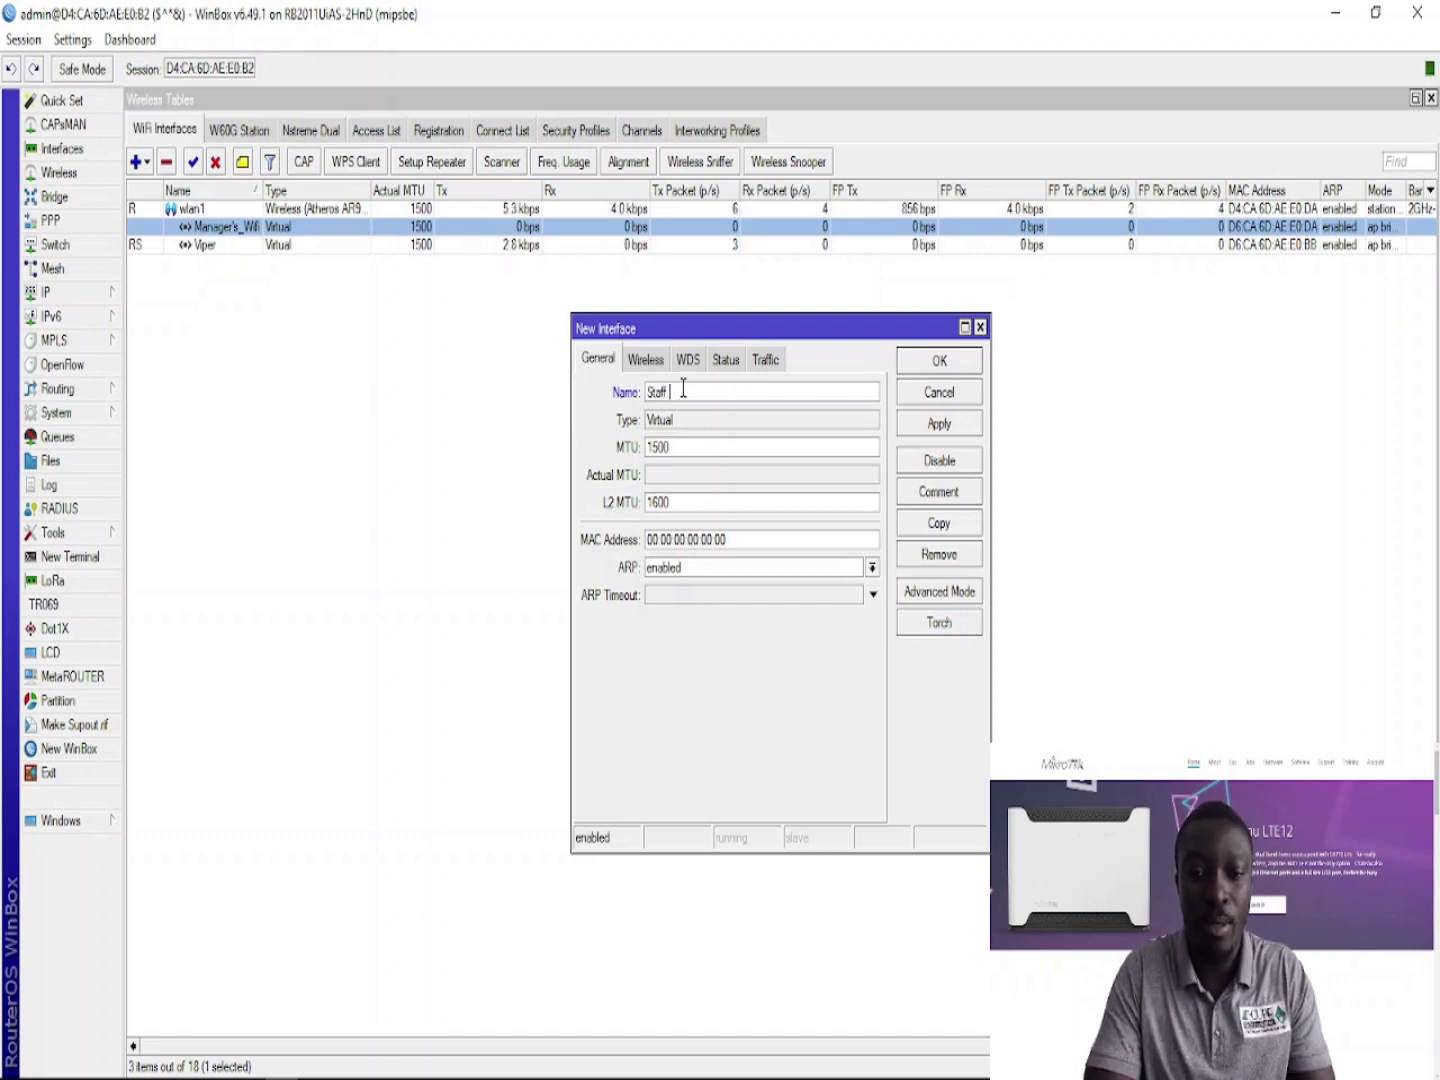
type("_Wifi")
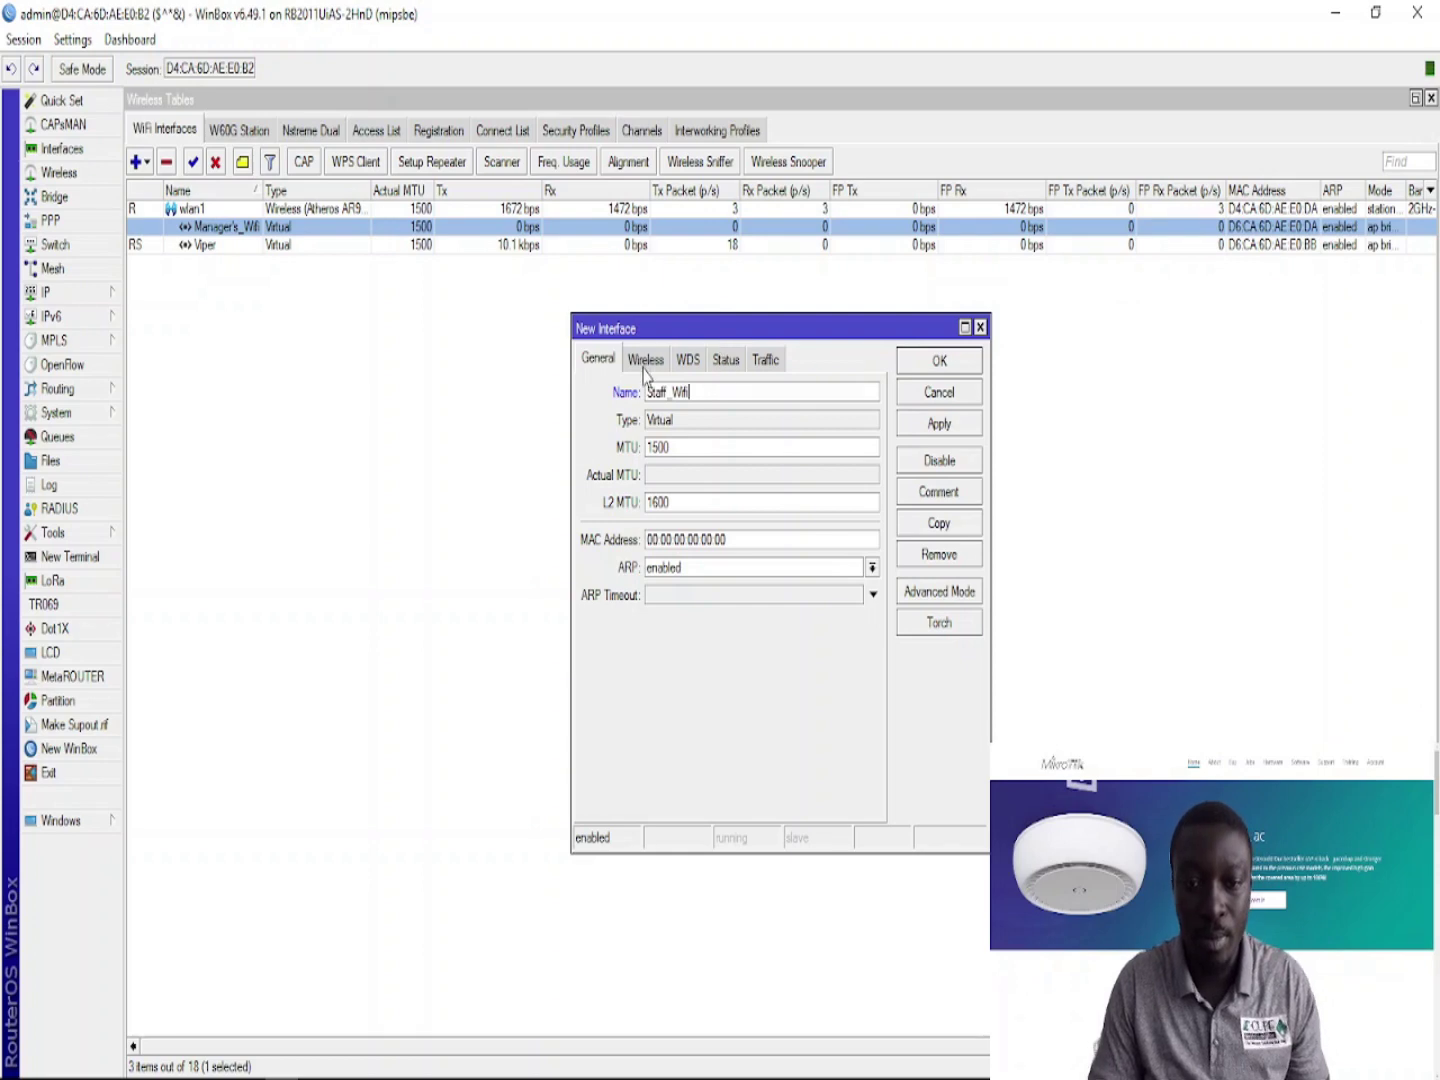
left_click(645, 359)
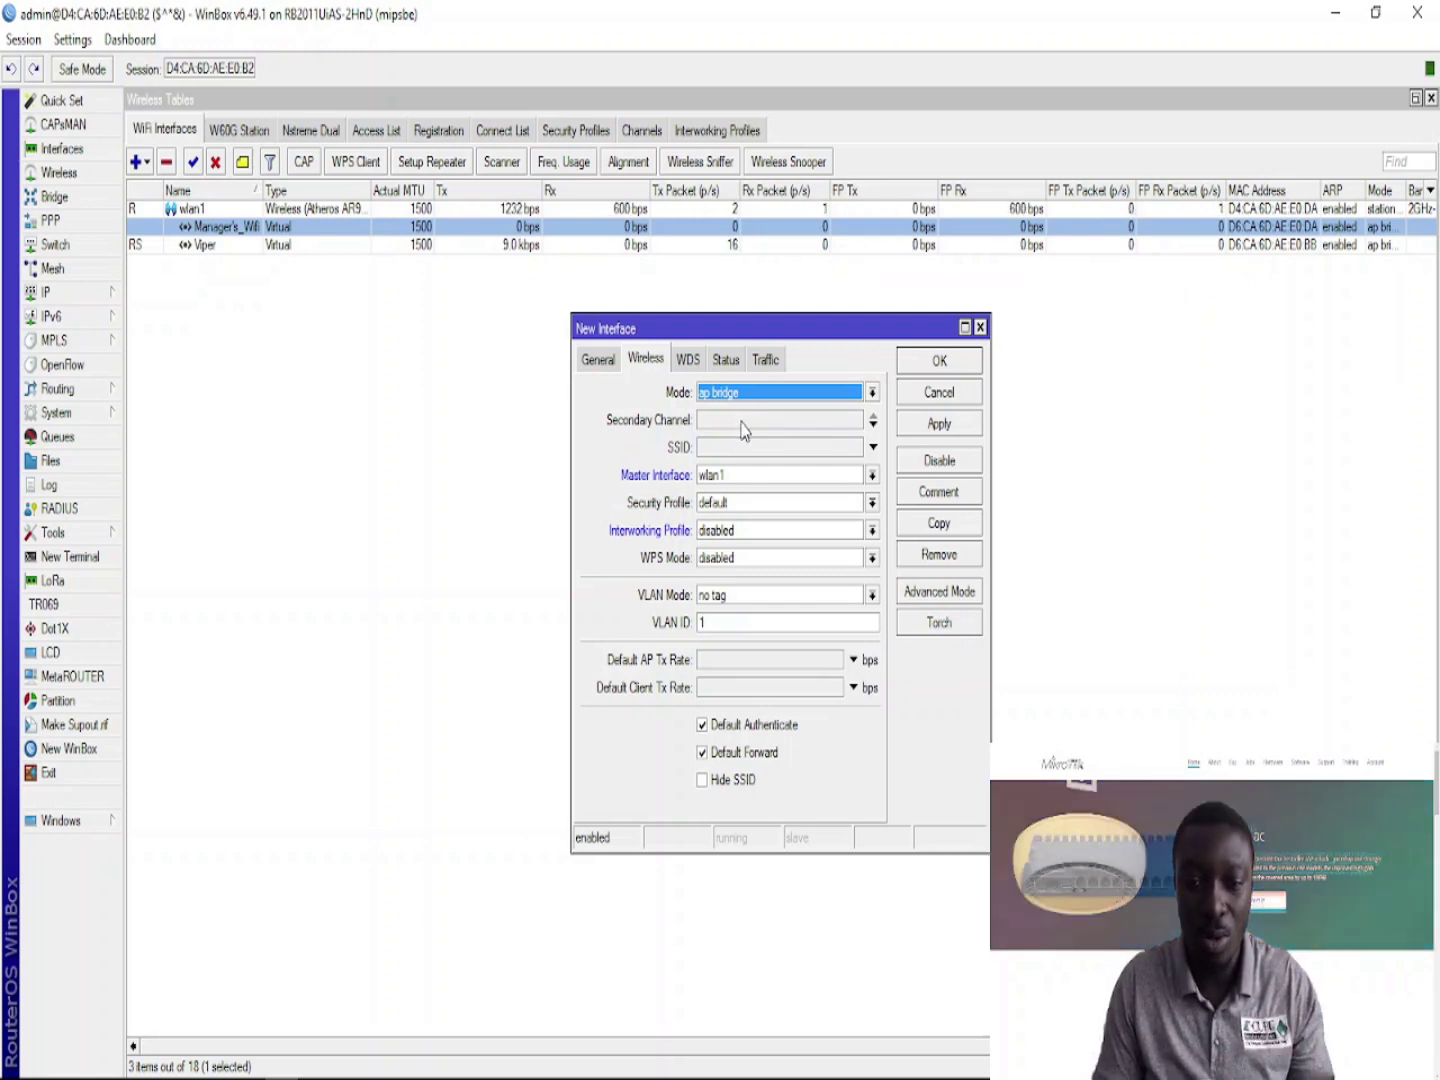
left_click(735, 452)
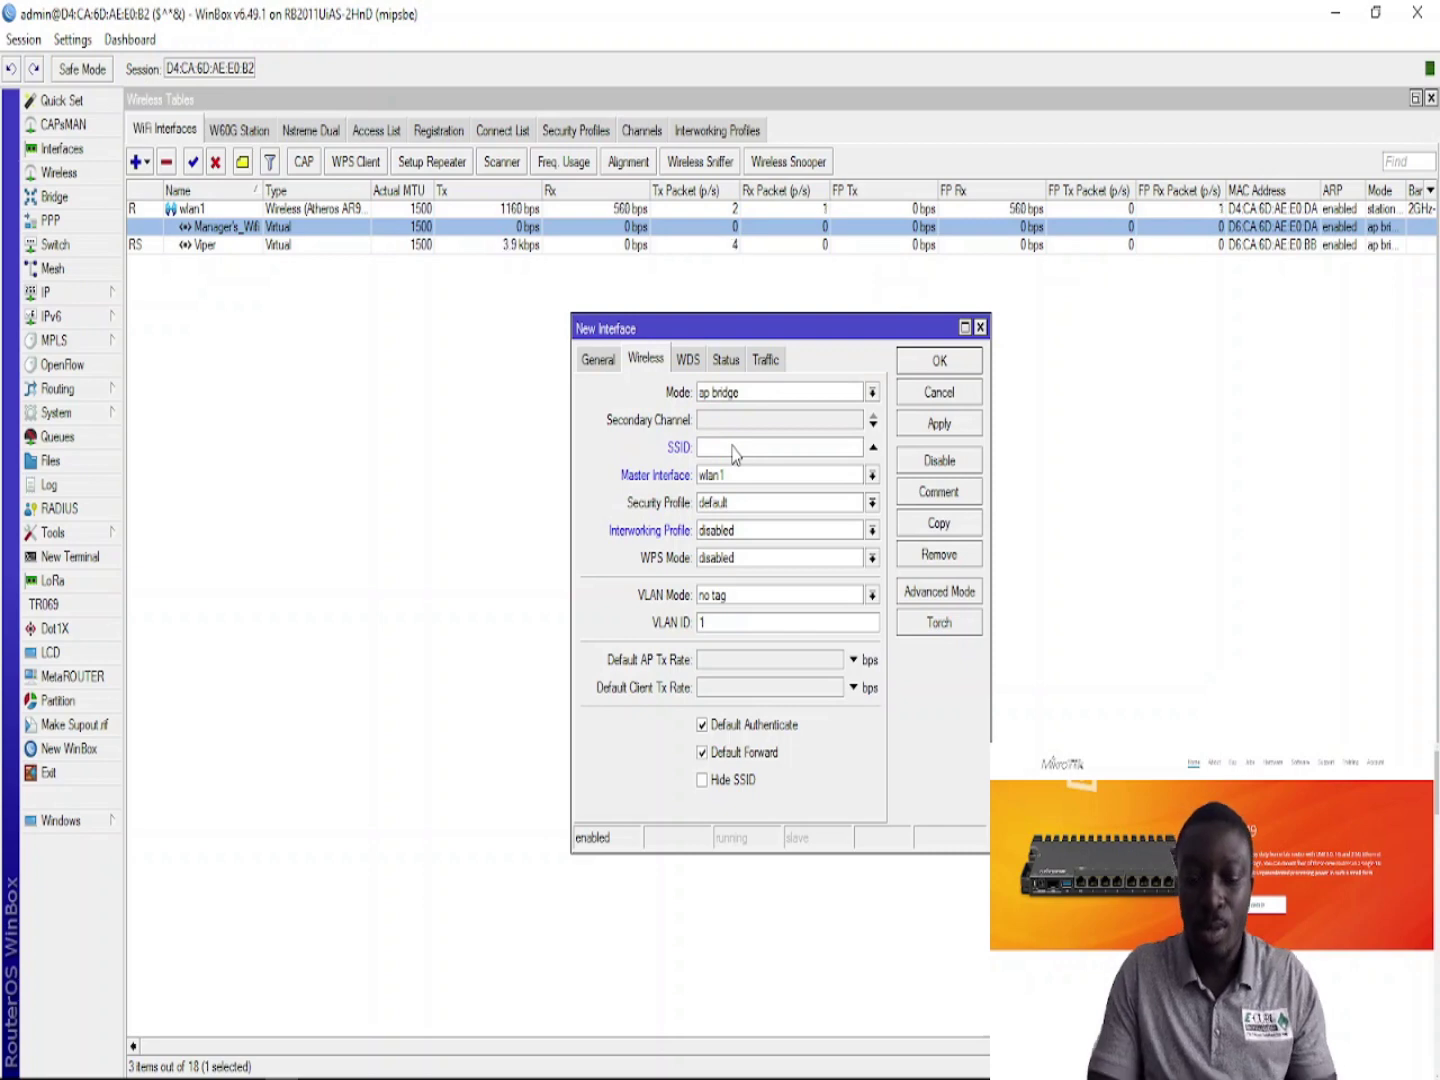
type("Staff")
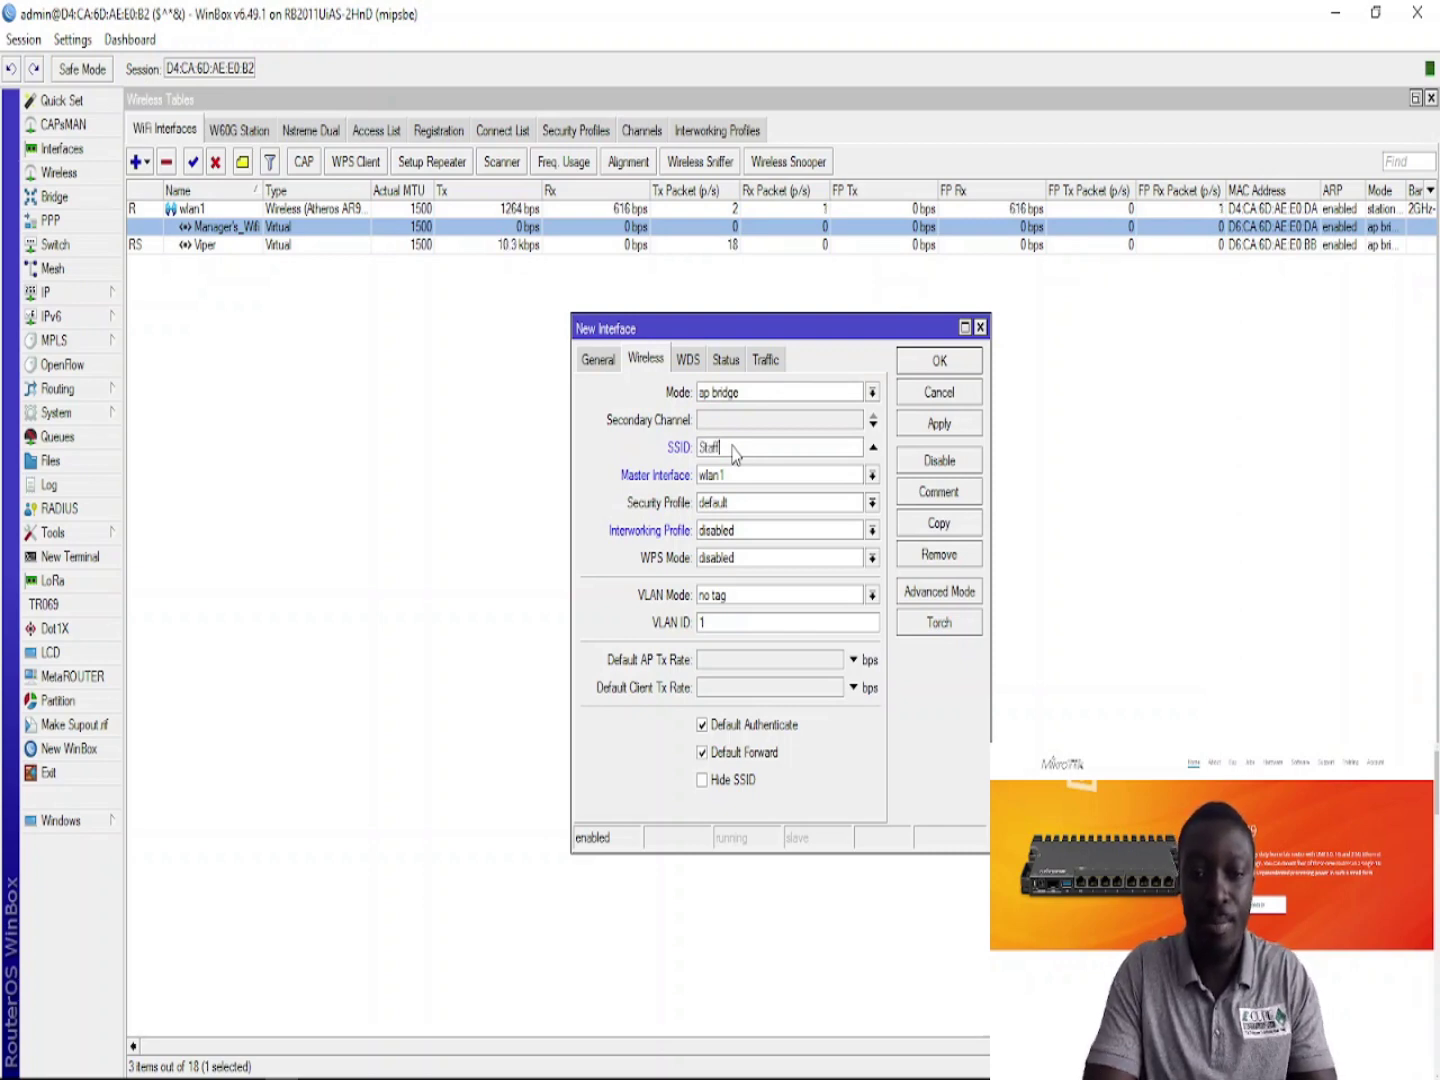
type("_Wifi")
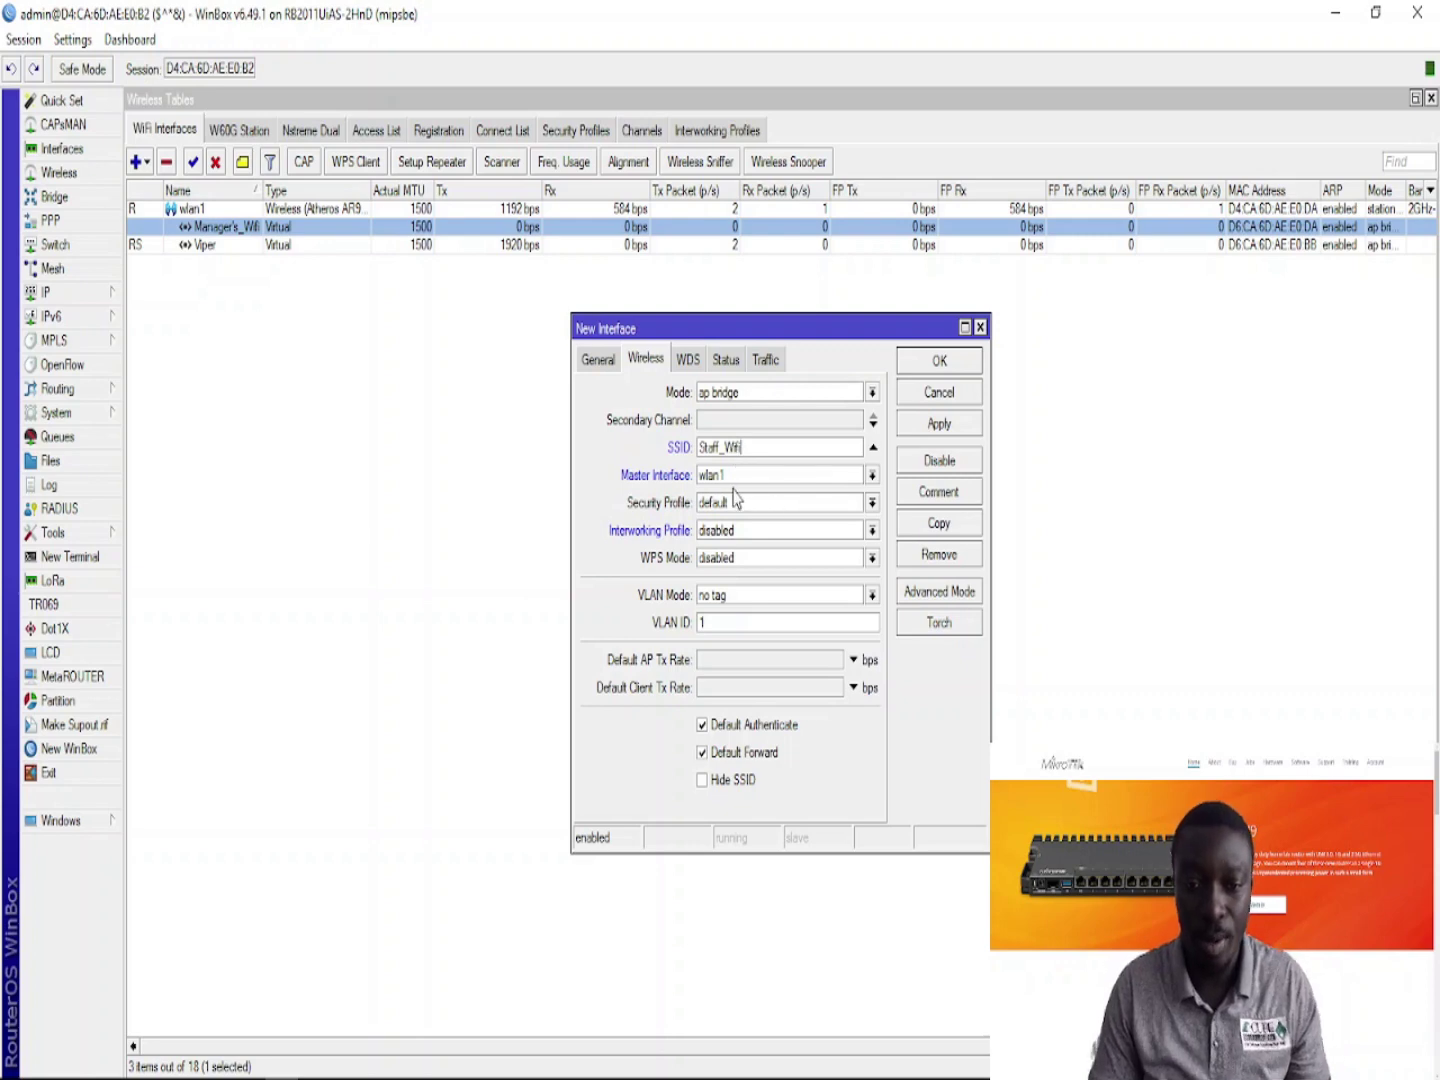
- Keep master wlan1 and the default security profile, then apply and save Staff_Wifi
left_click(729, 476)
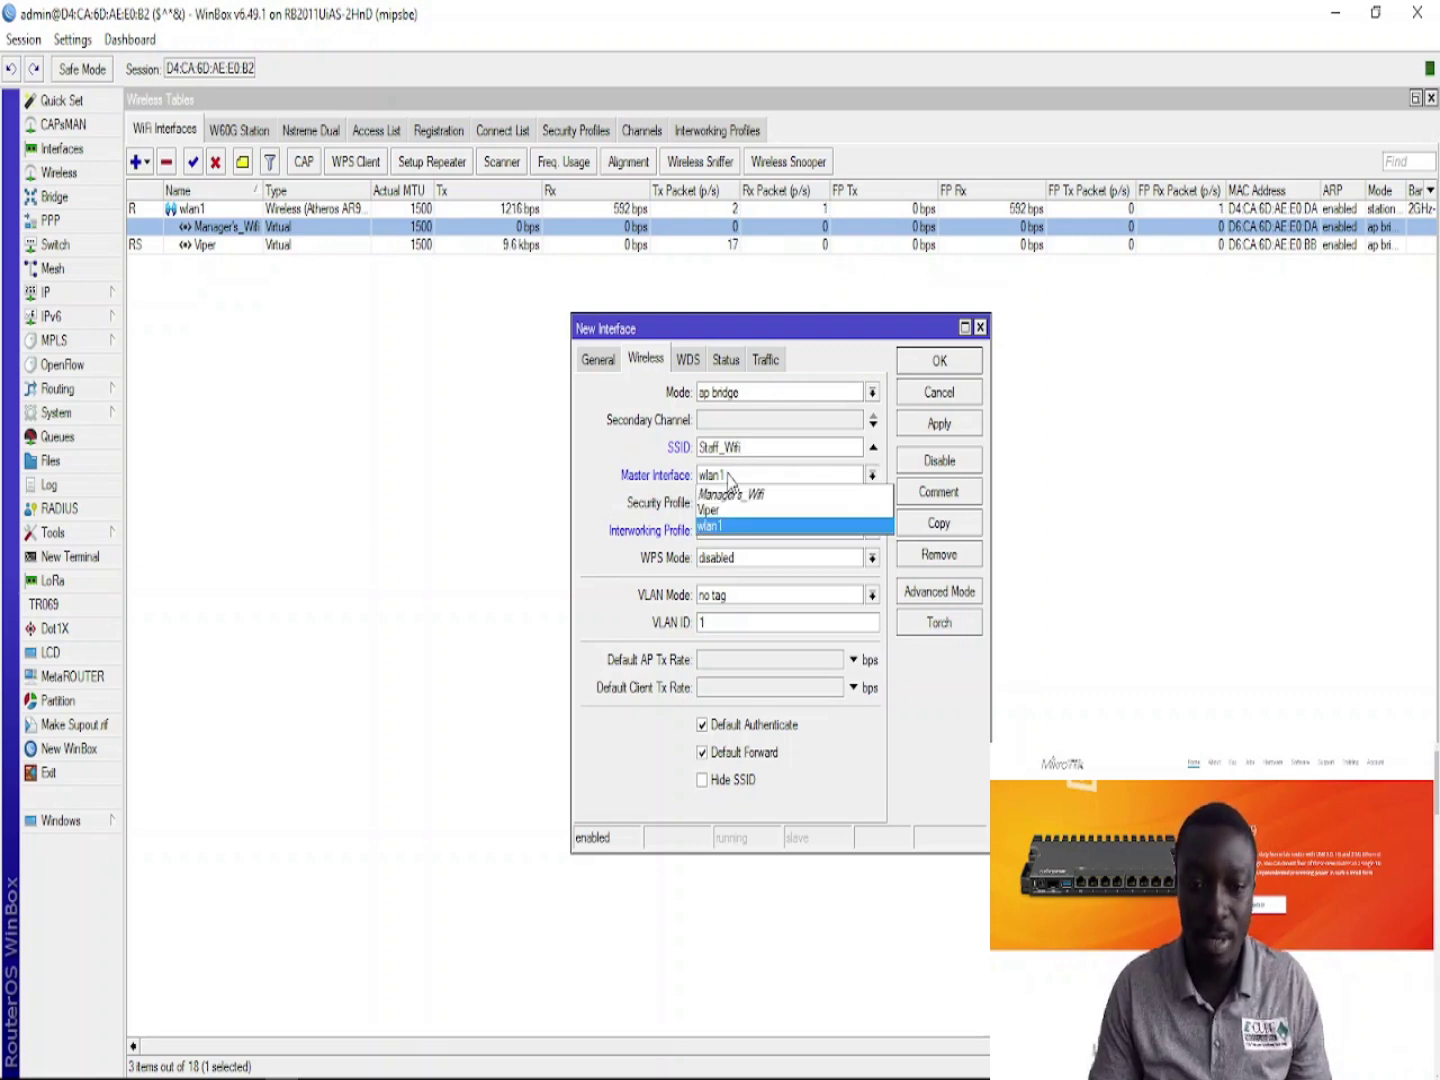
left_click(730, 479)
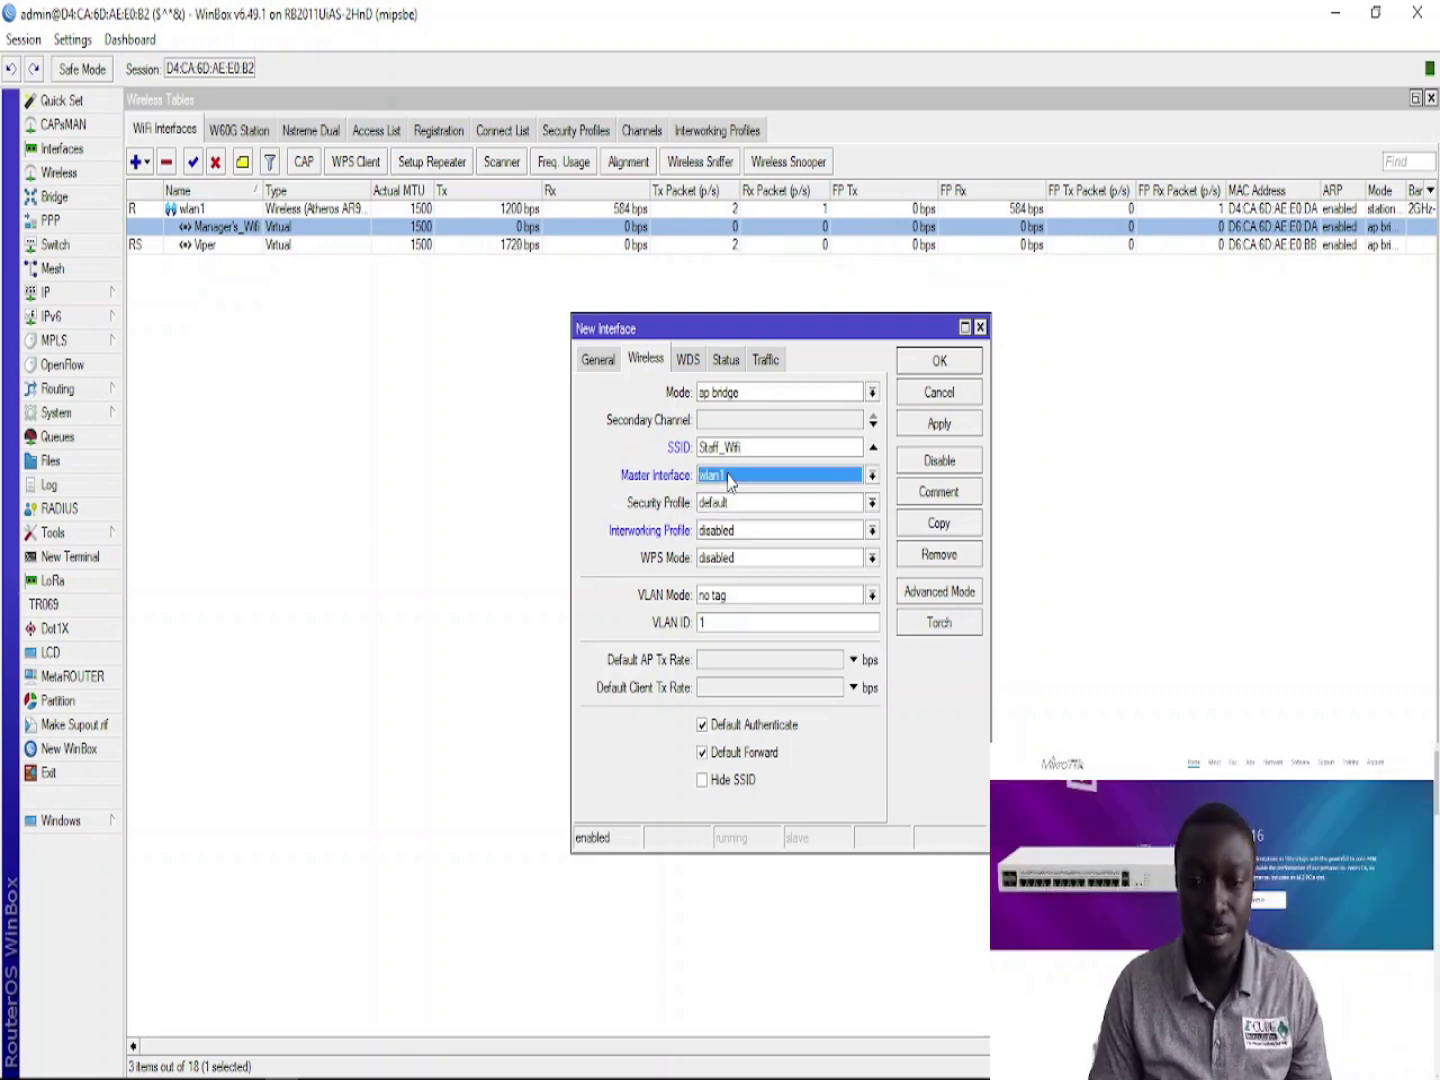
left_click(734, 506)
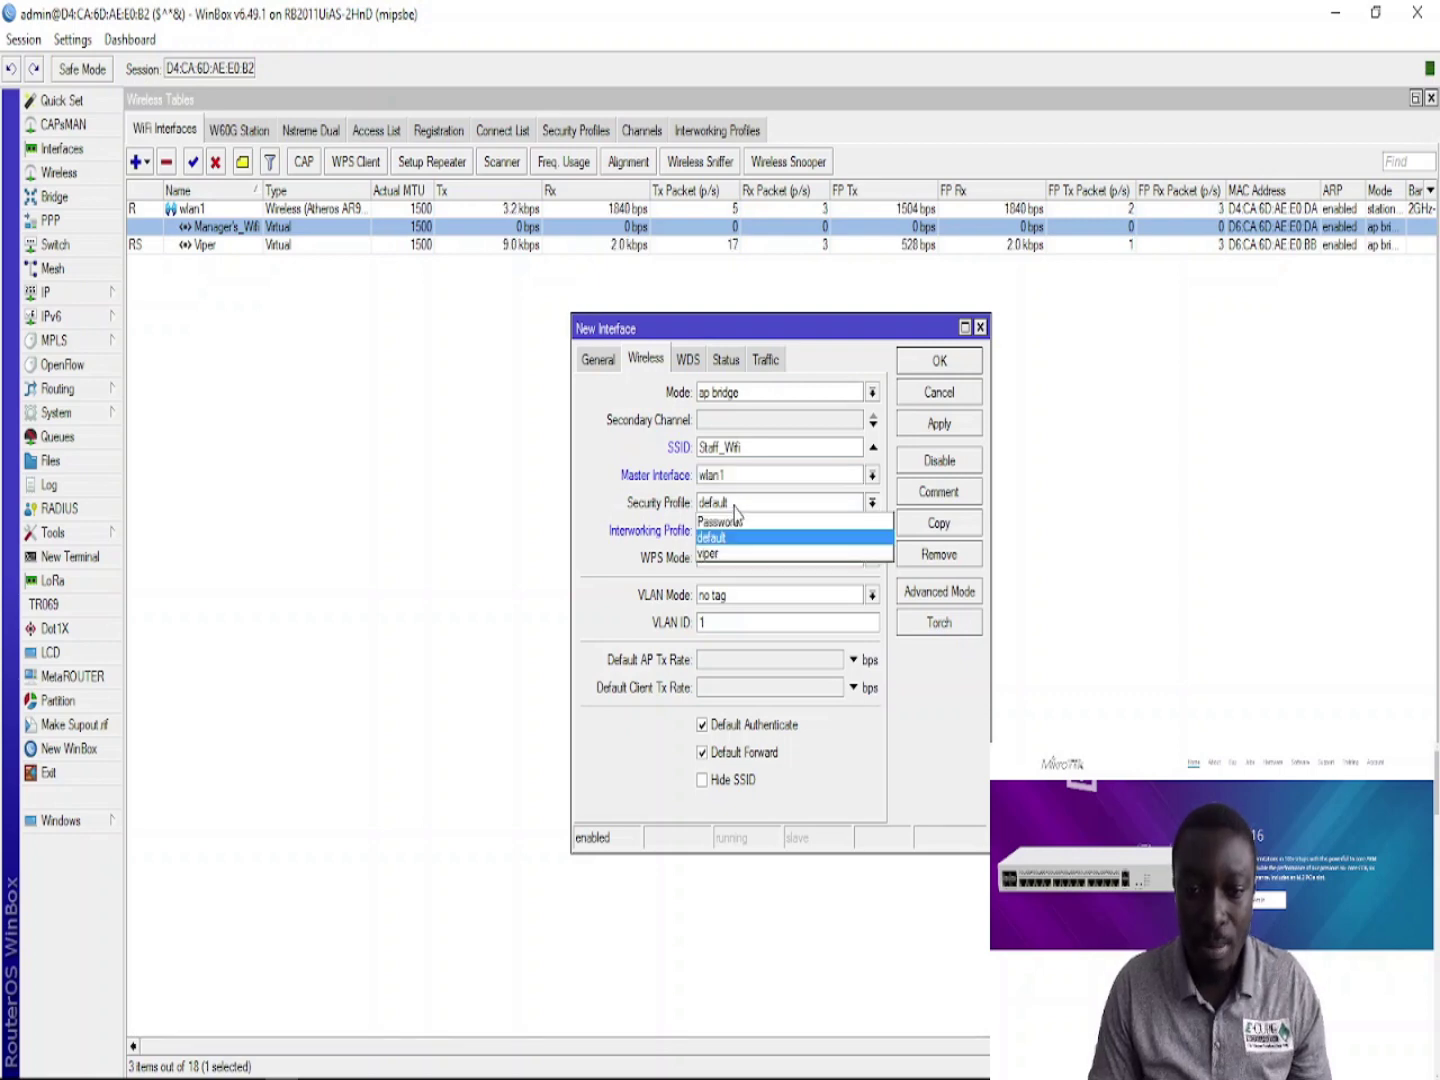
left_click(734, 508)
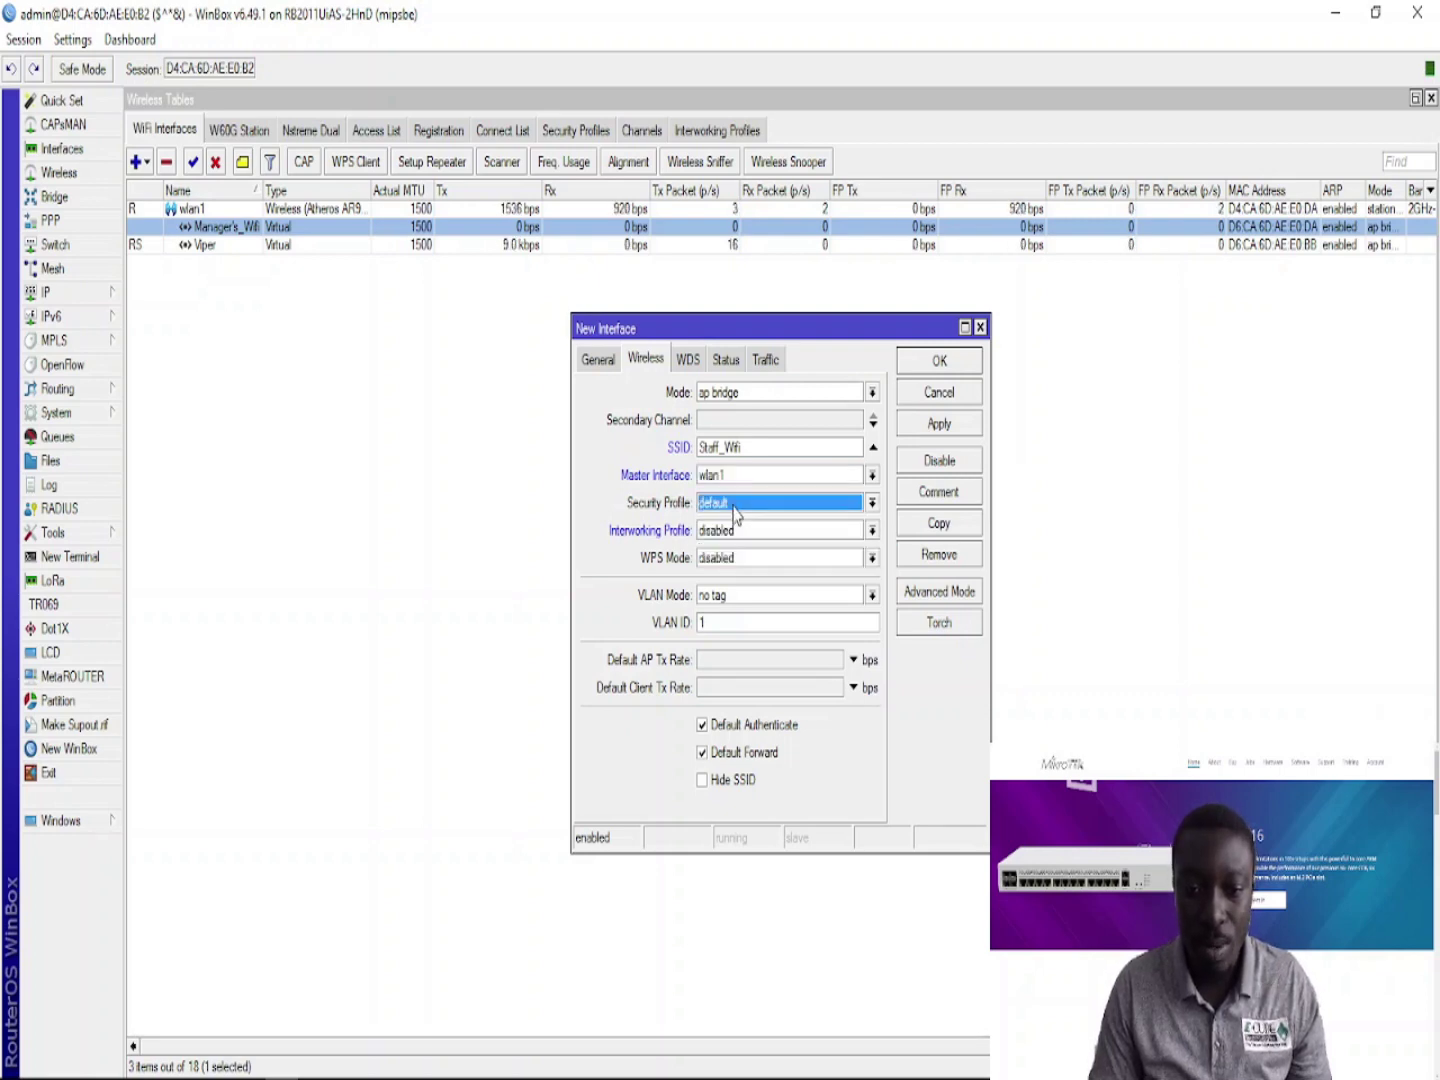
left_click(935, 425)
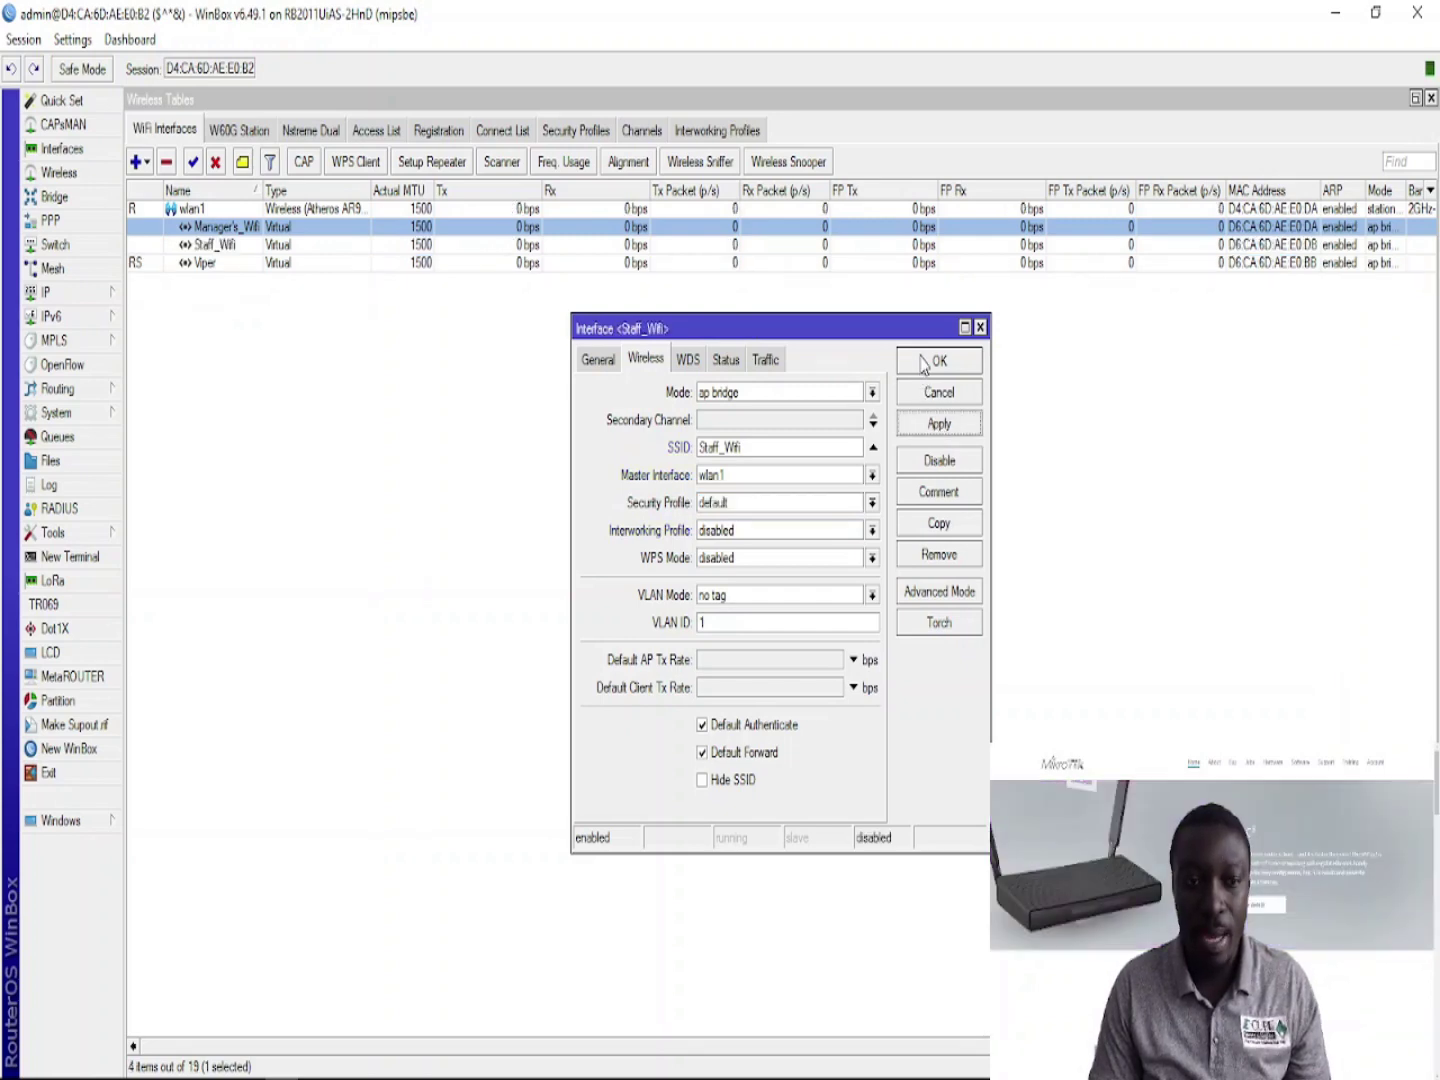
left_click(924, 362)
left_click(136, 162)
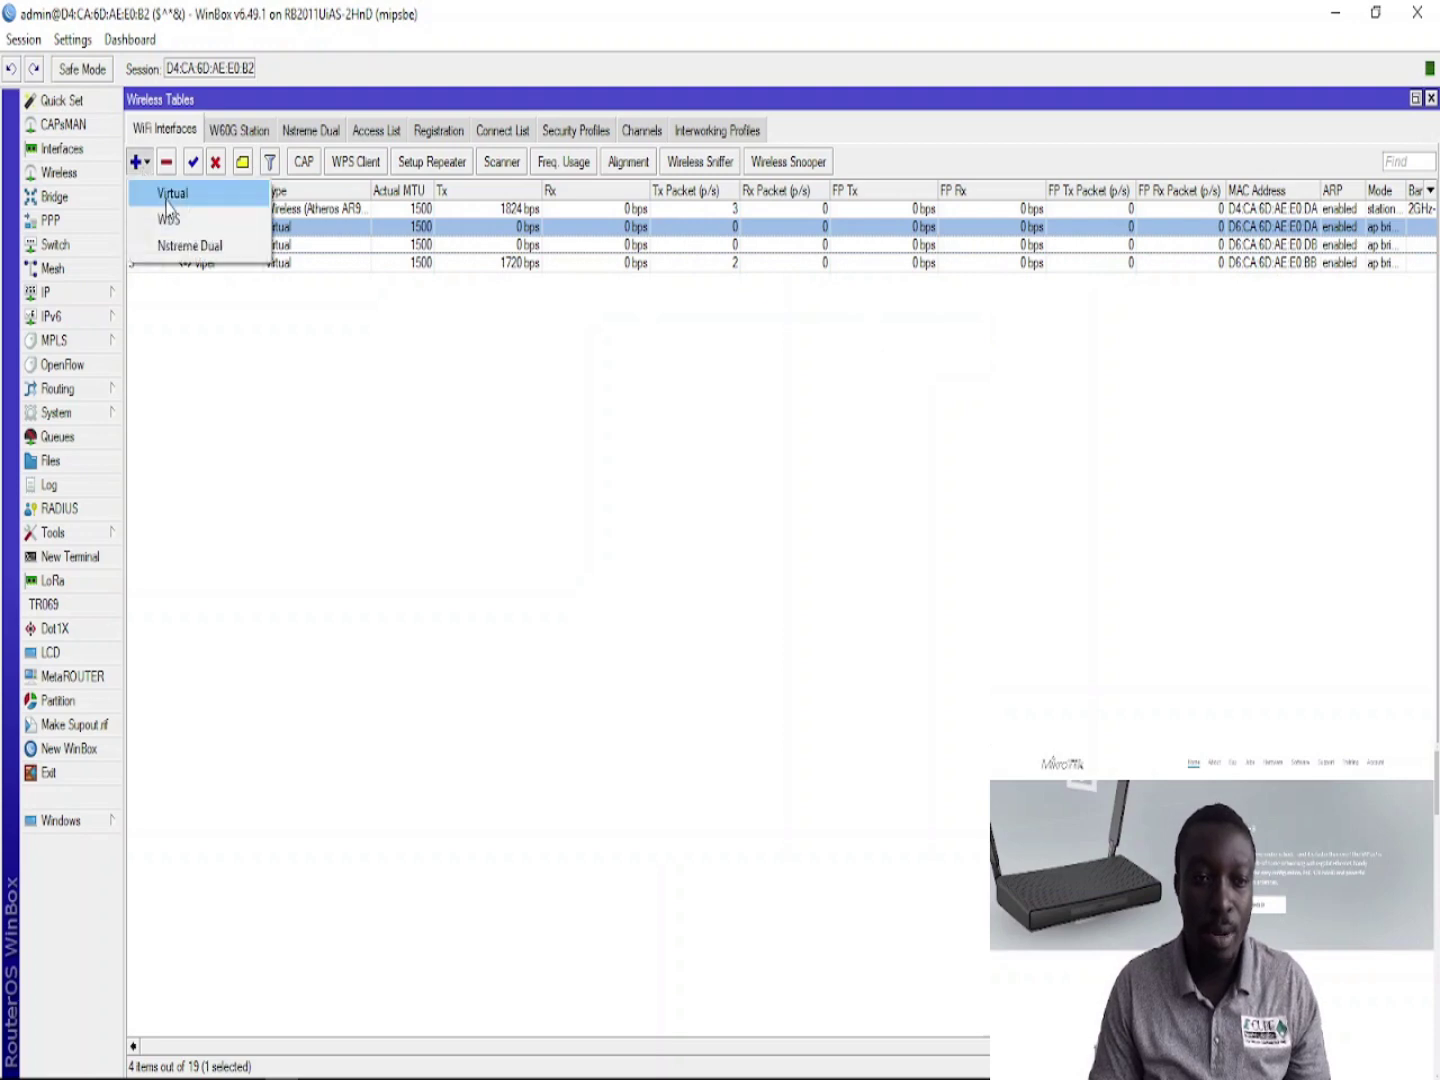
- Add a new virtual interface named Guest with SSID Guest_Wifi
left_click(175, 195)
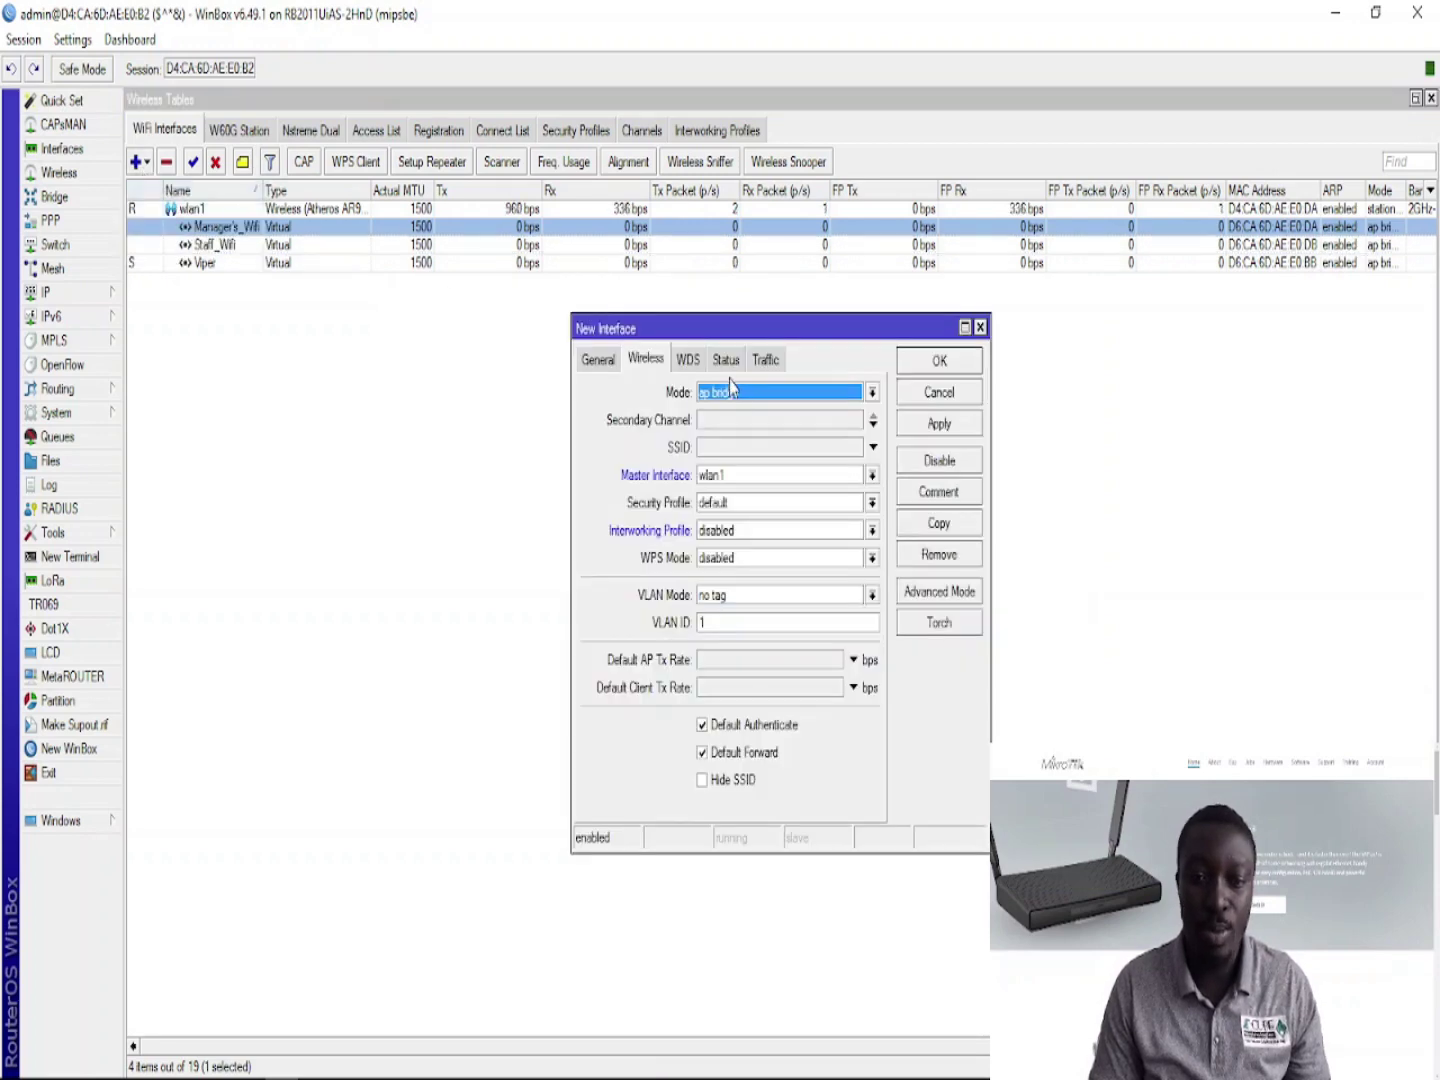
left_click(606, 361)
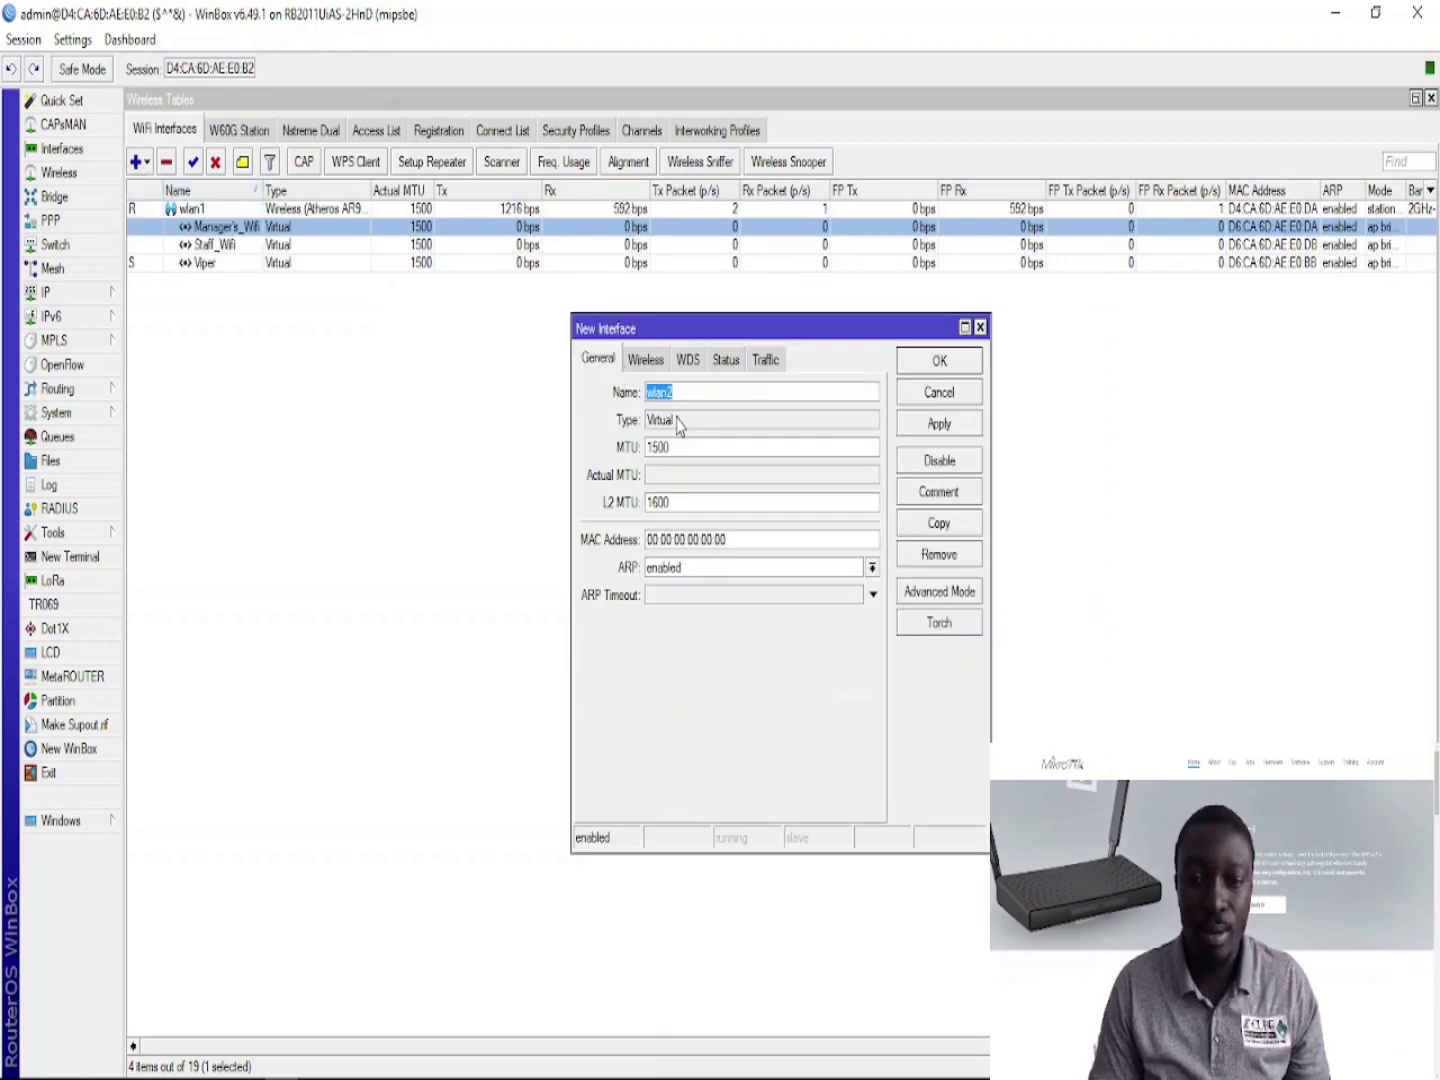
type("Guest")
left_click(648, 362)
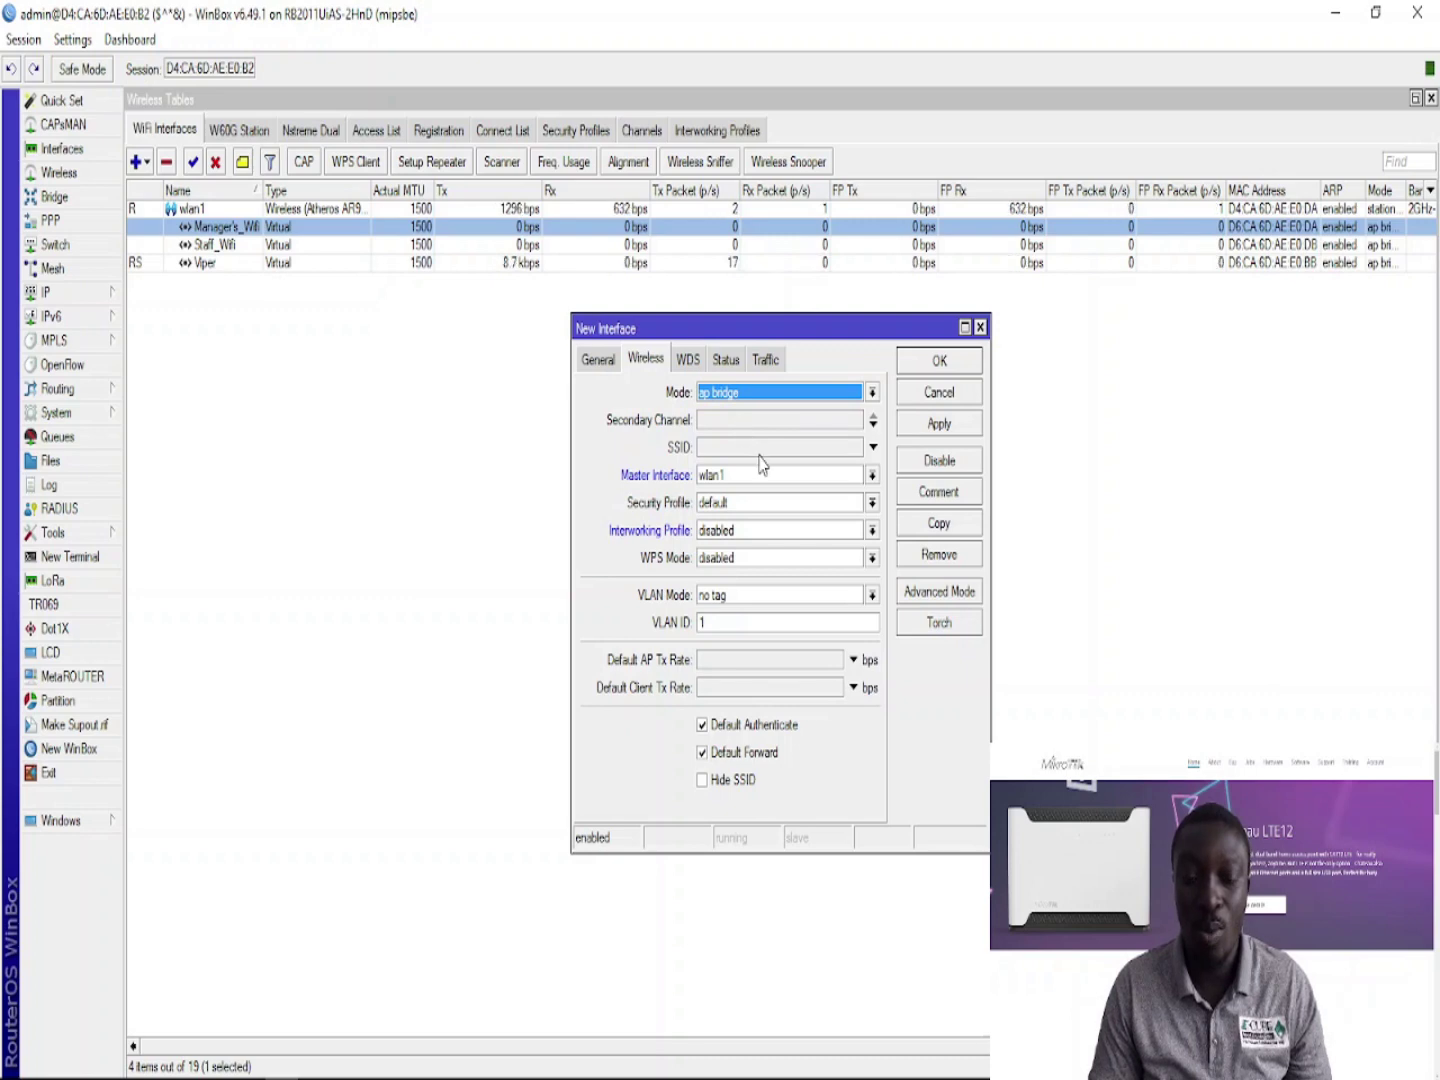
left_click(757, 450)
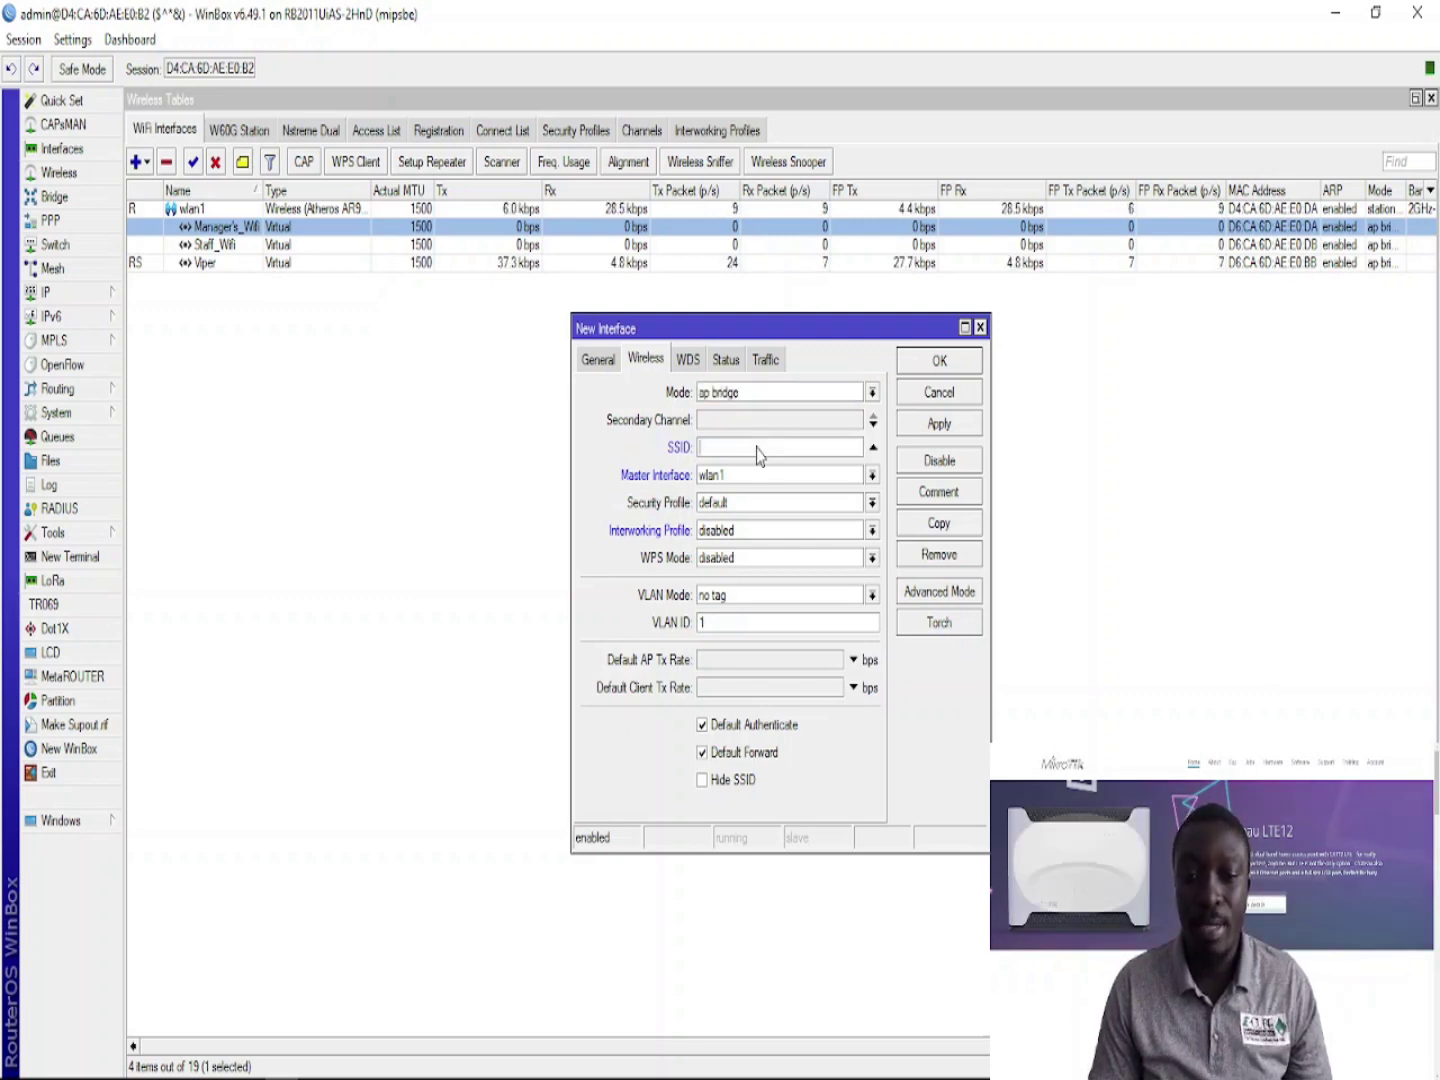
type("Guest")
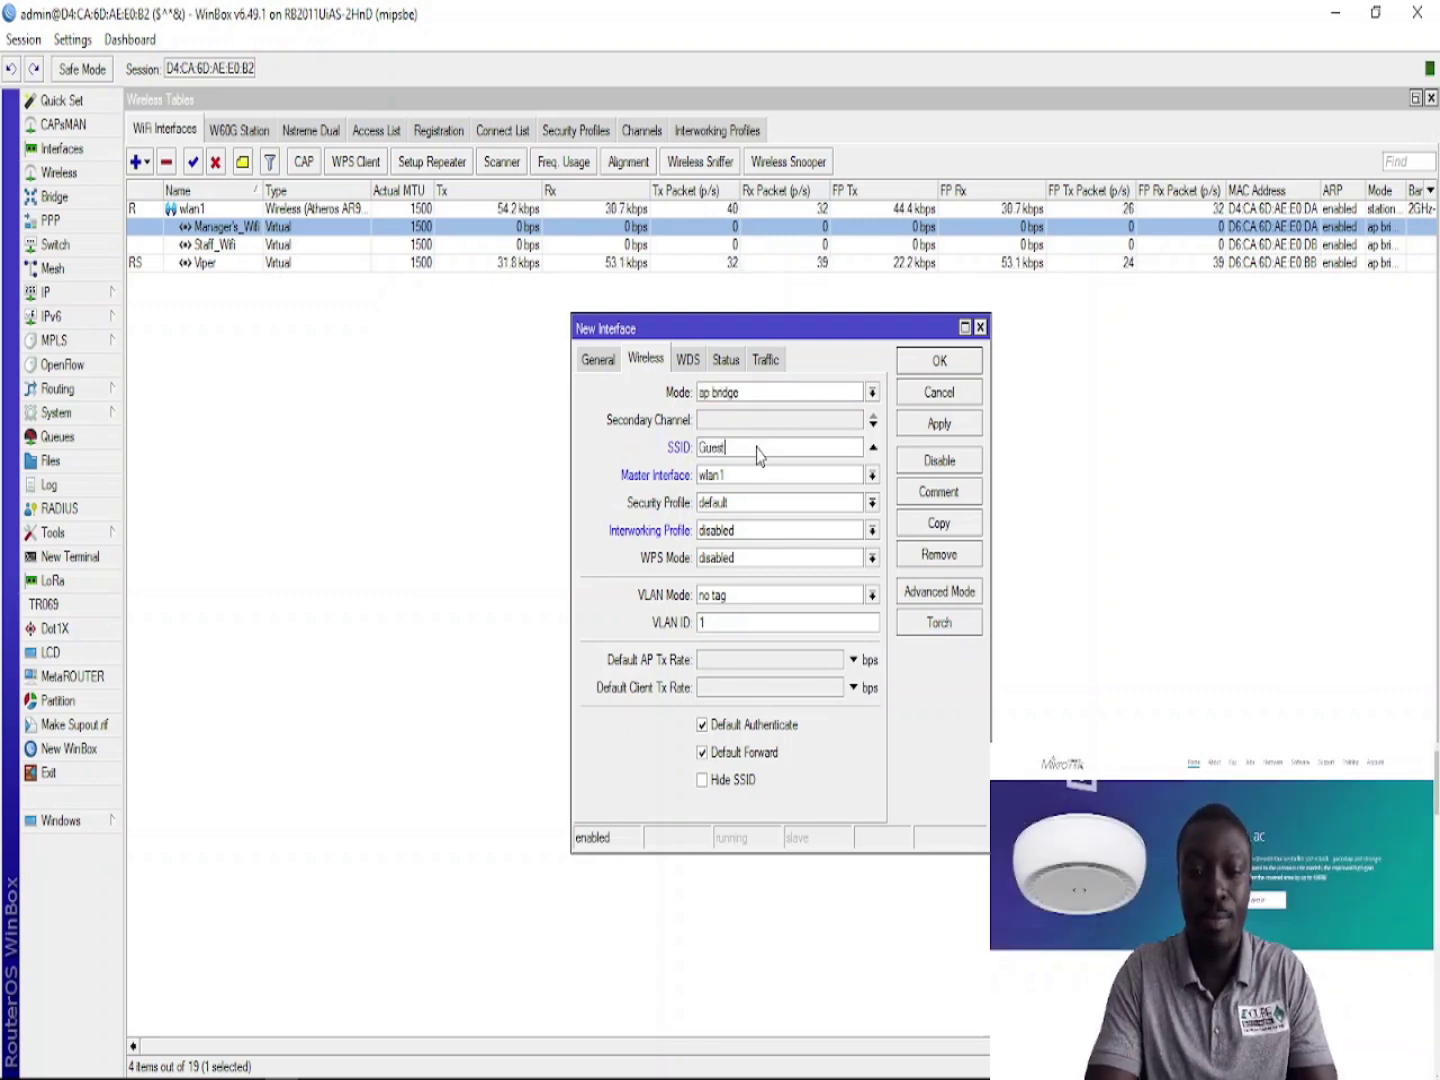
type("_Wifi")
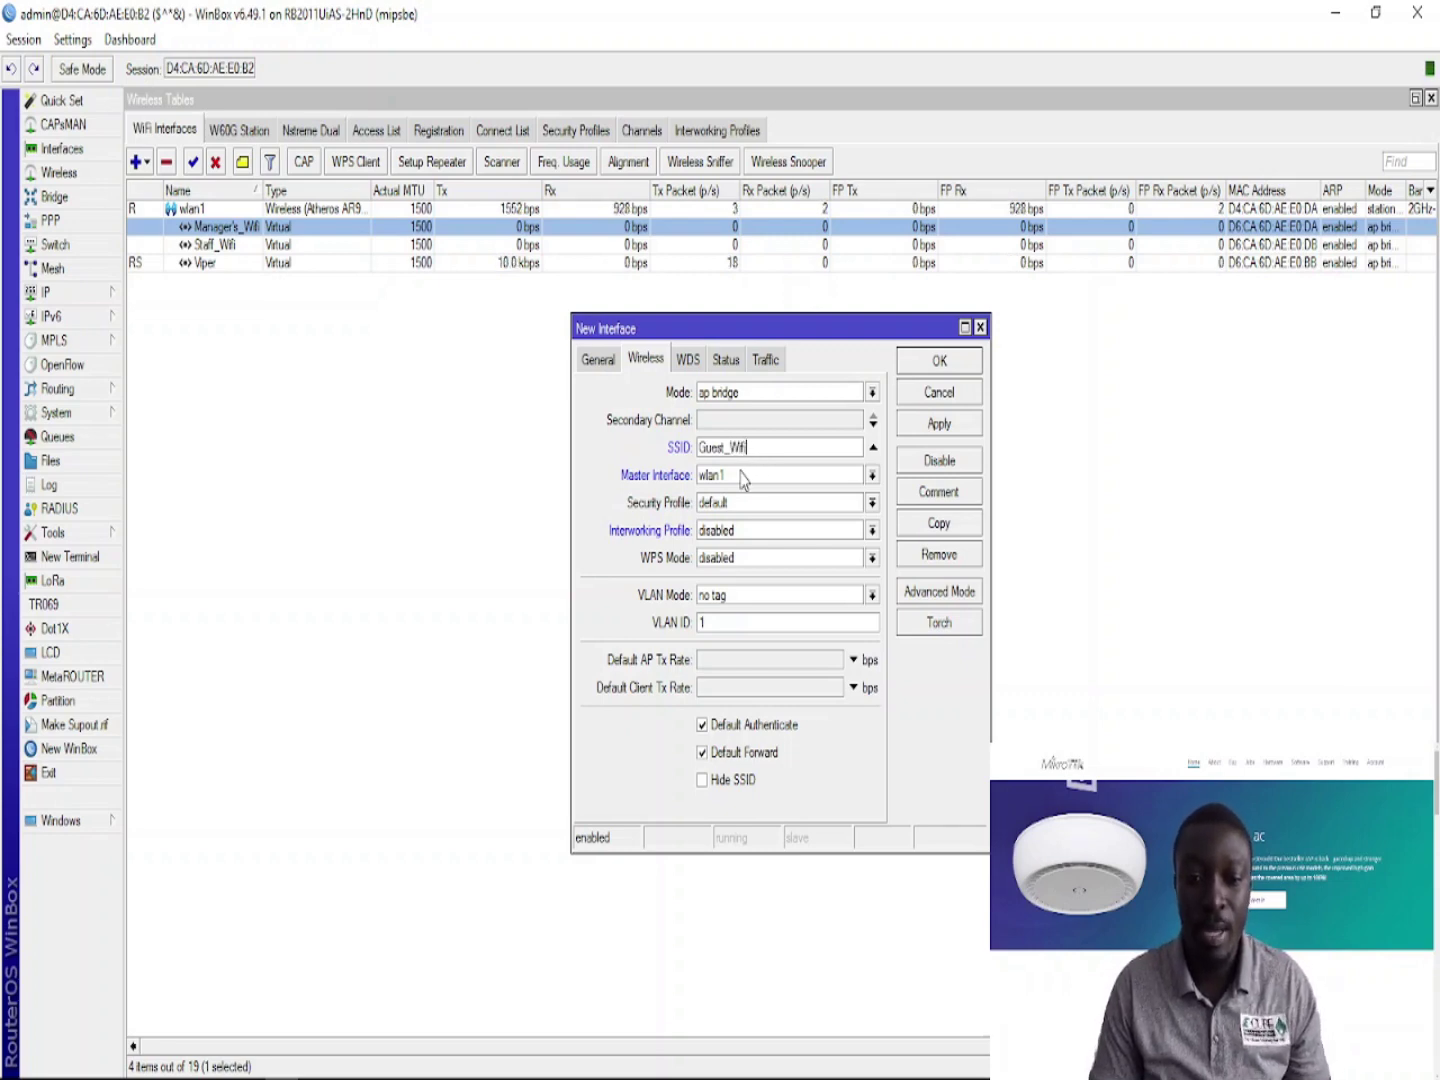
- Keep master wlan1 and the default security profile, then apply and save Guest
left_click(742, 476)
left_click(743, 478)
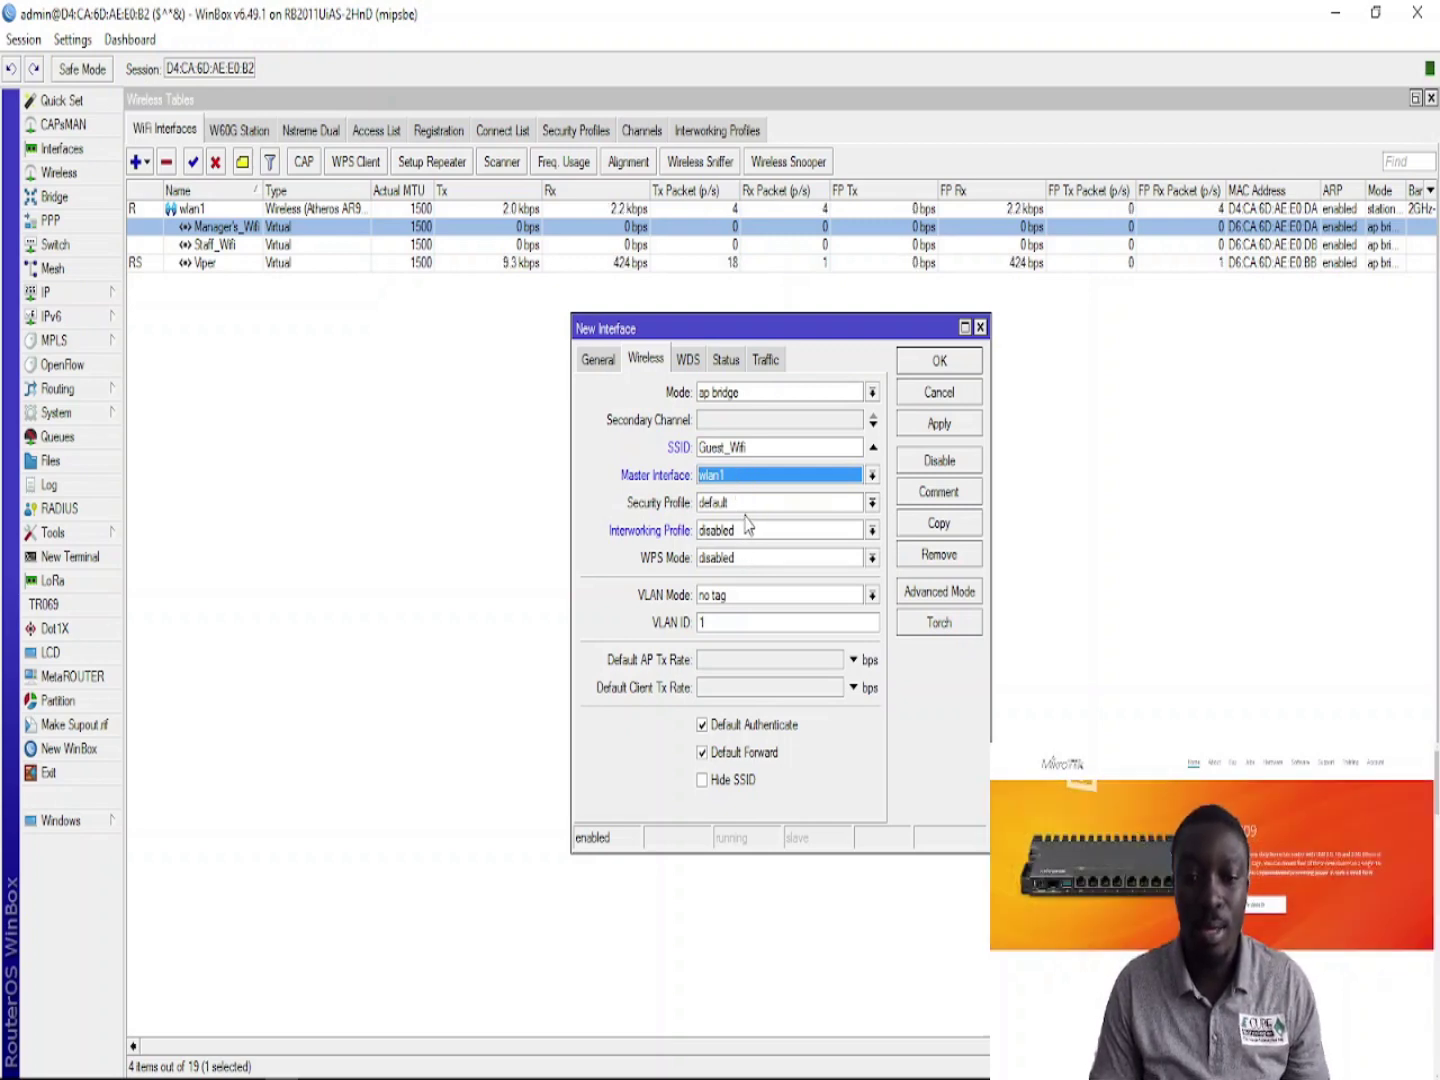
left_click(740, 507)
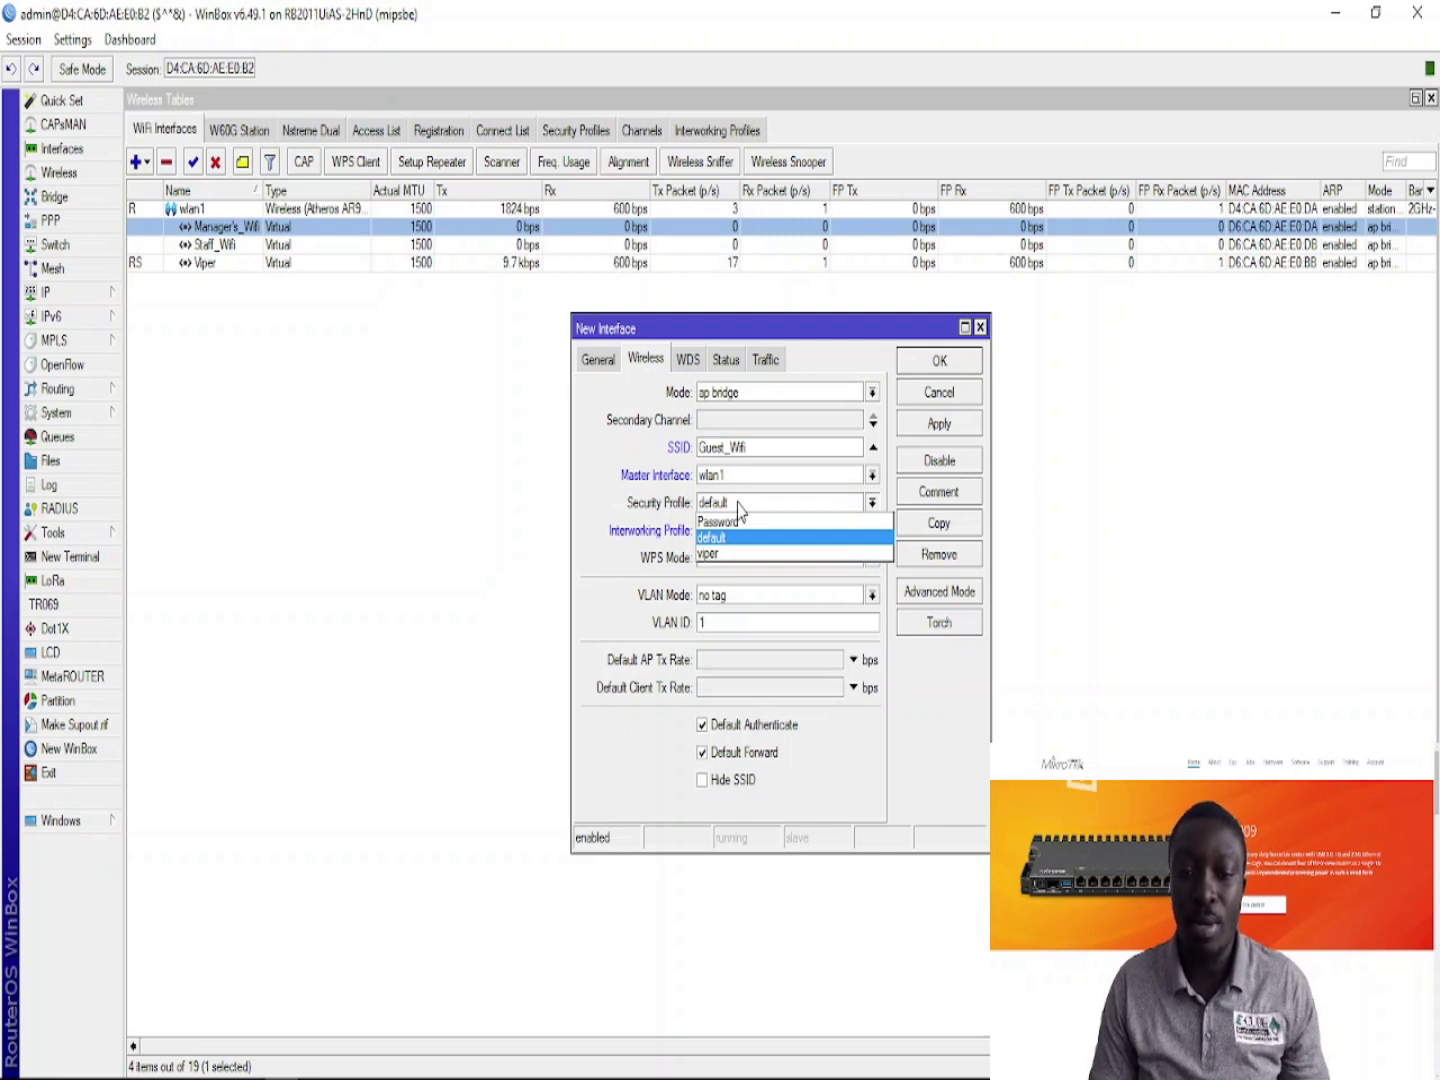
left_click(740, 508)
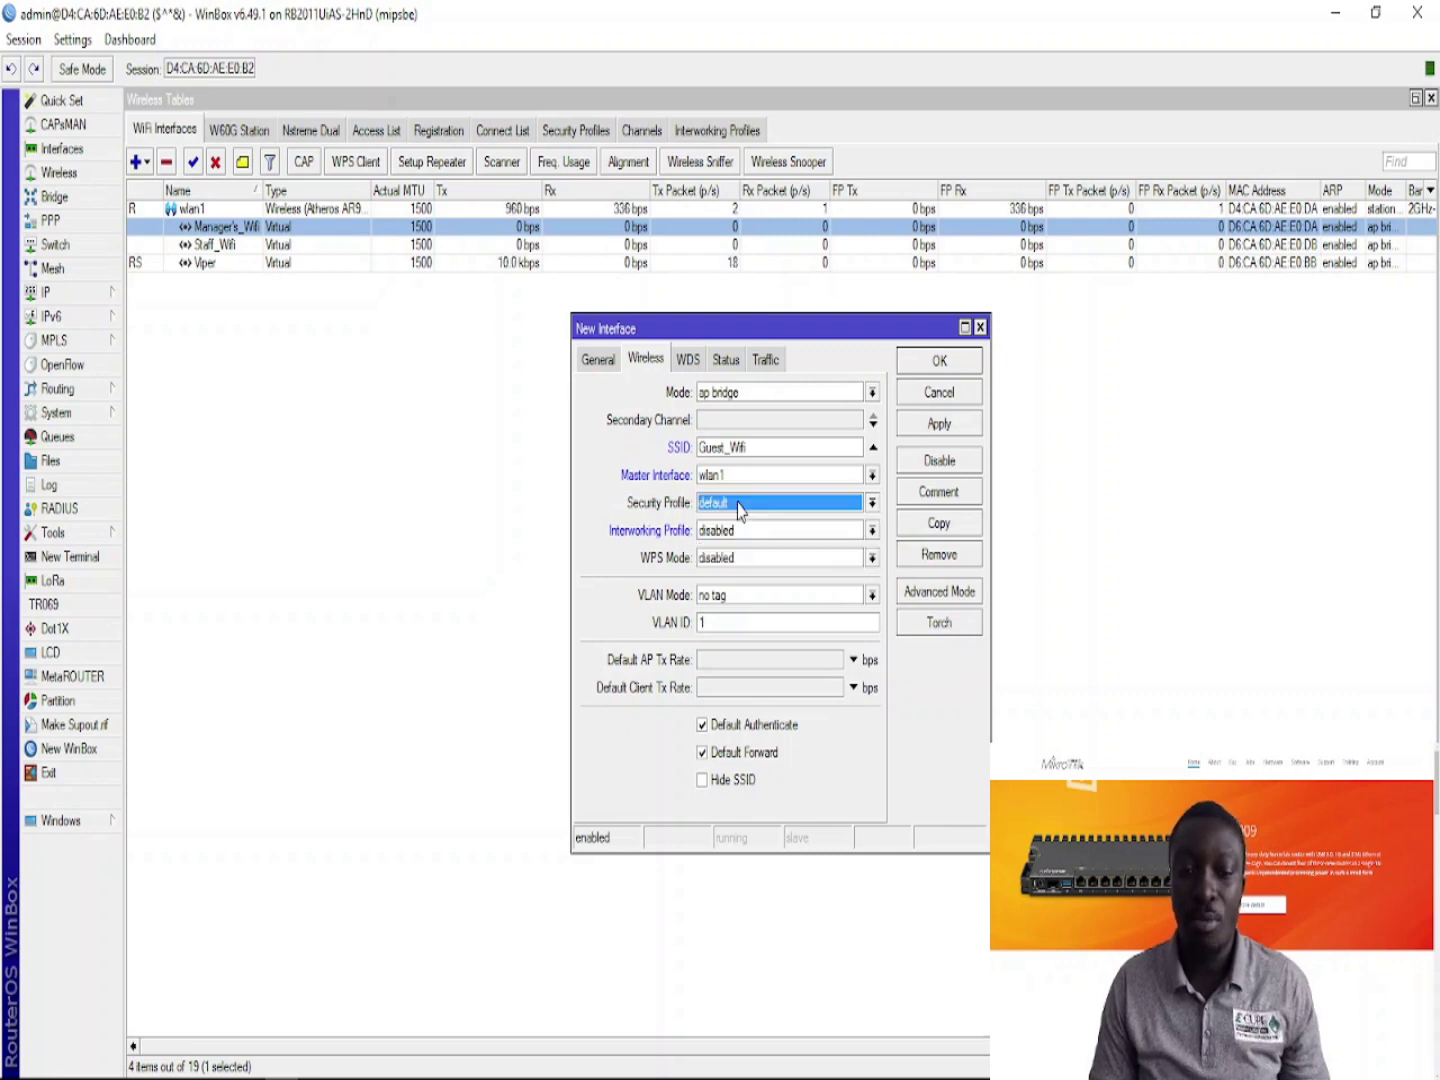
left_click(923, 427)
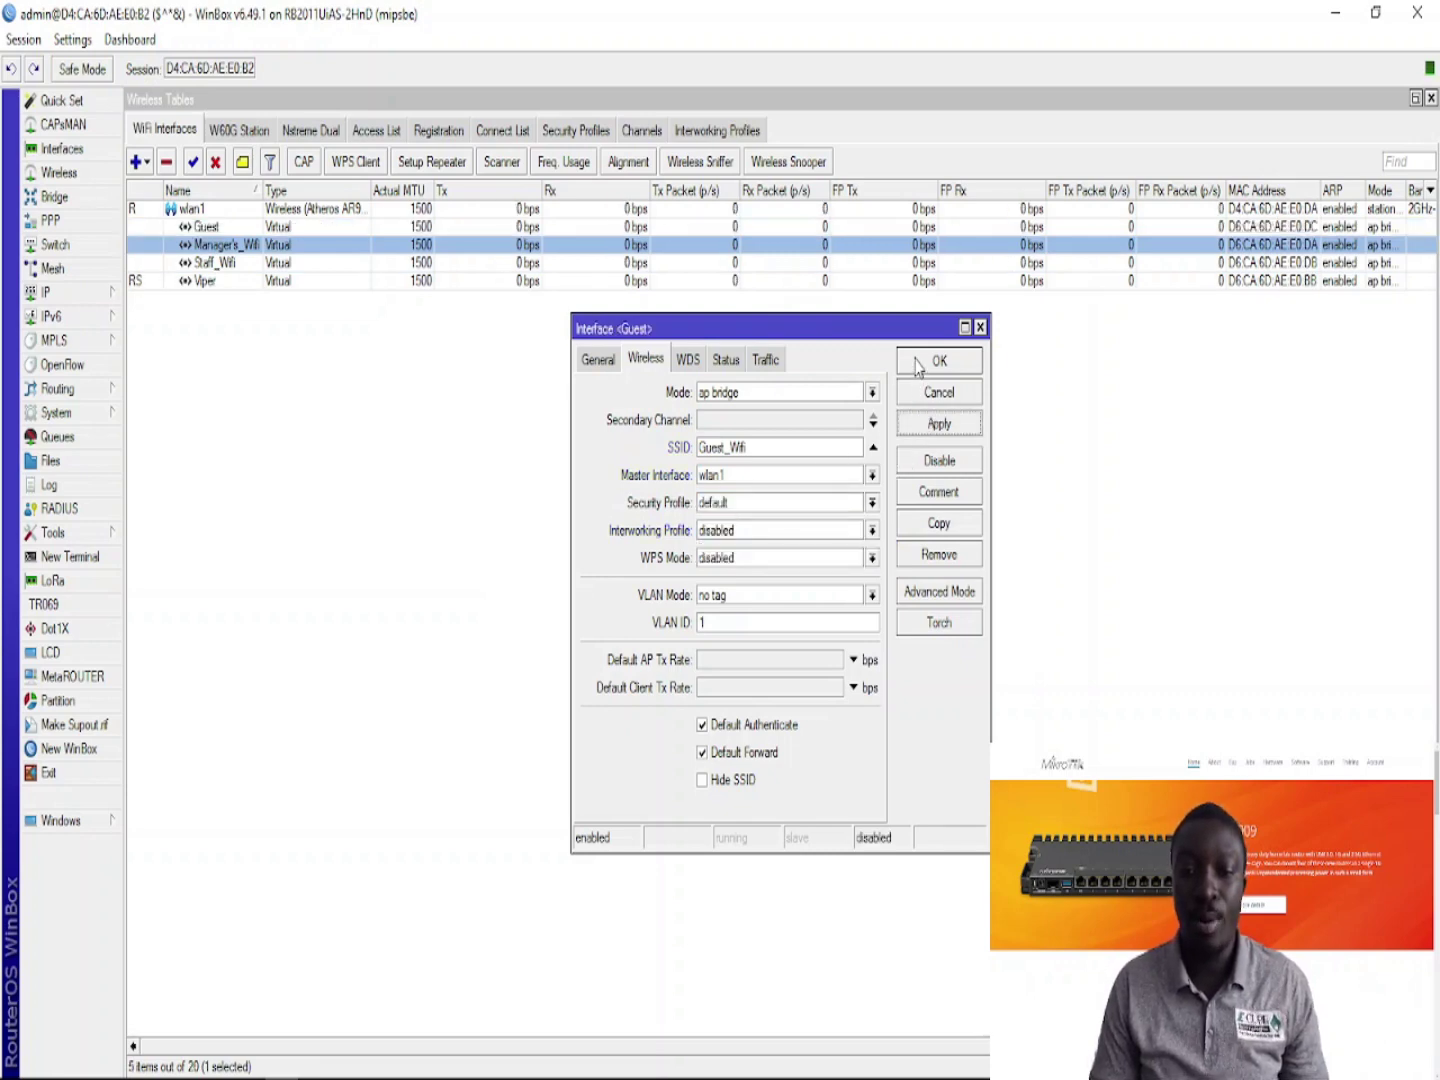
left_click(918, 366)
left_click(486, 410)
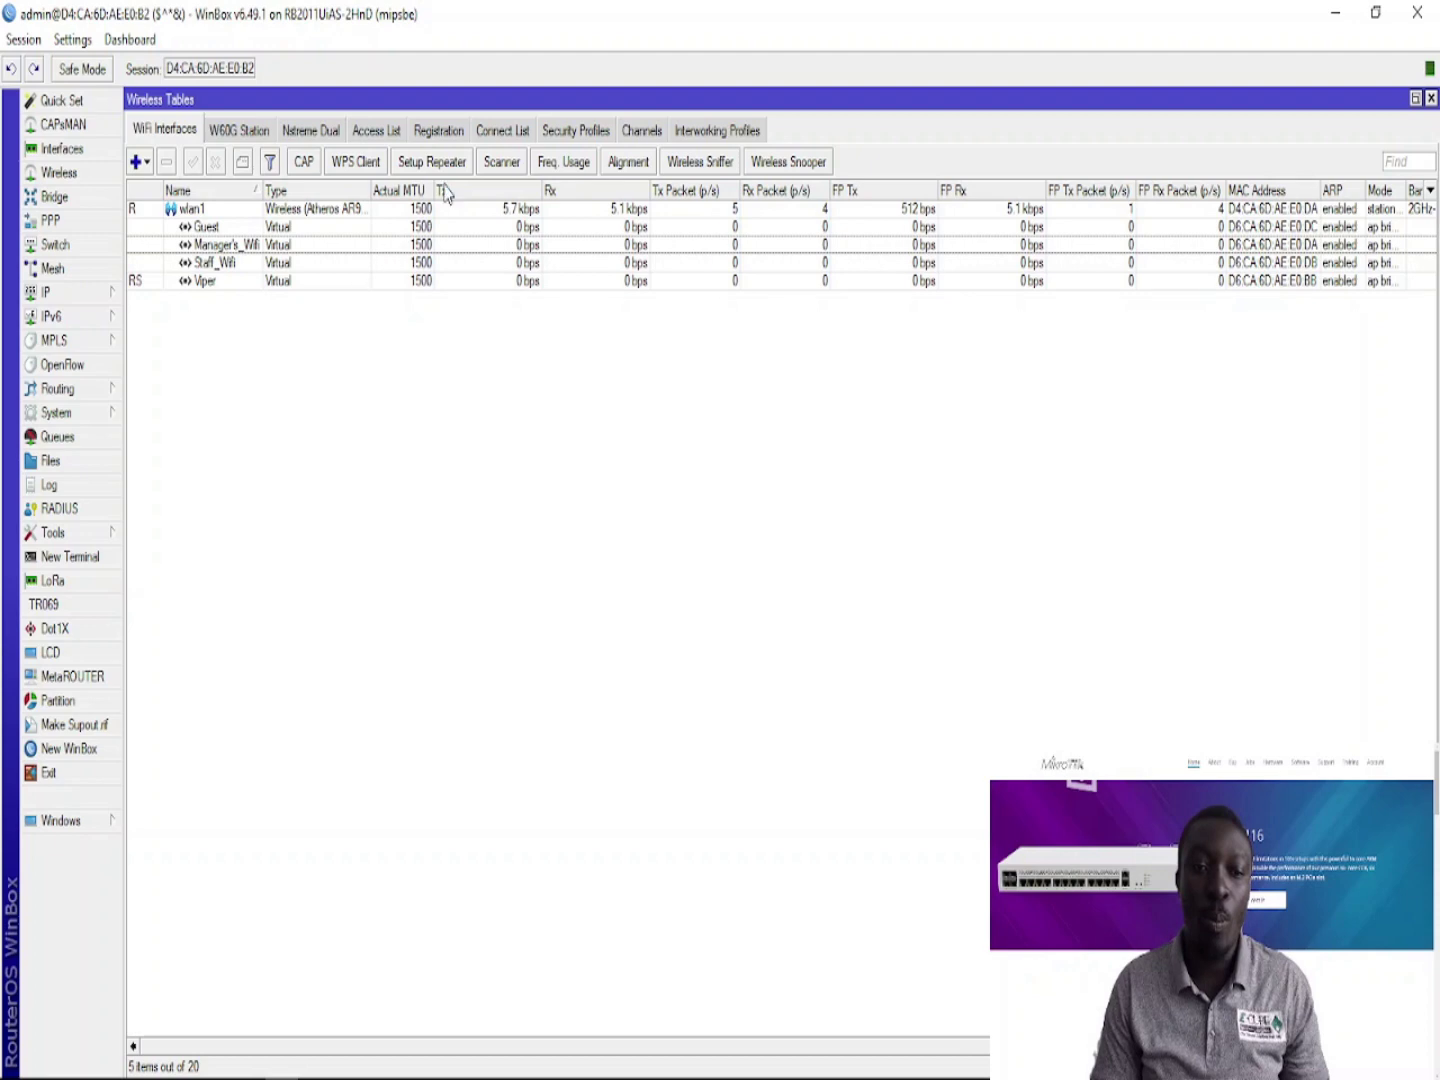
- On the Security Profiles tab, add a new profile and name it Managers
left_click(585, 138)
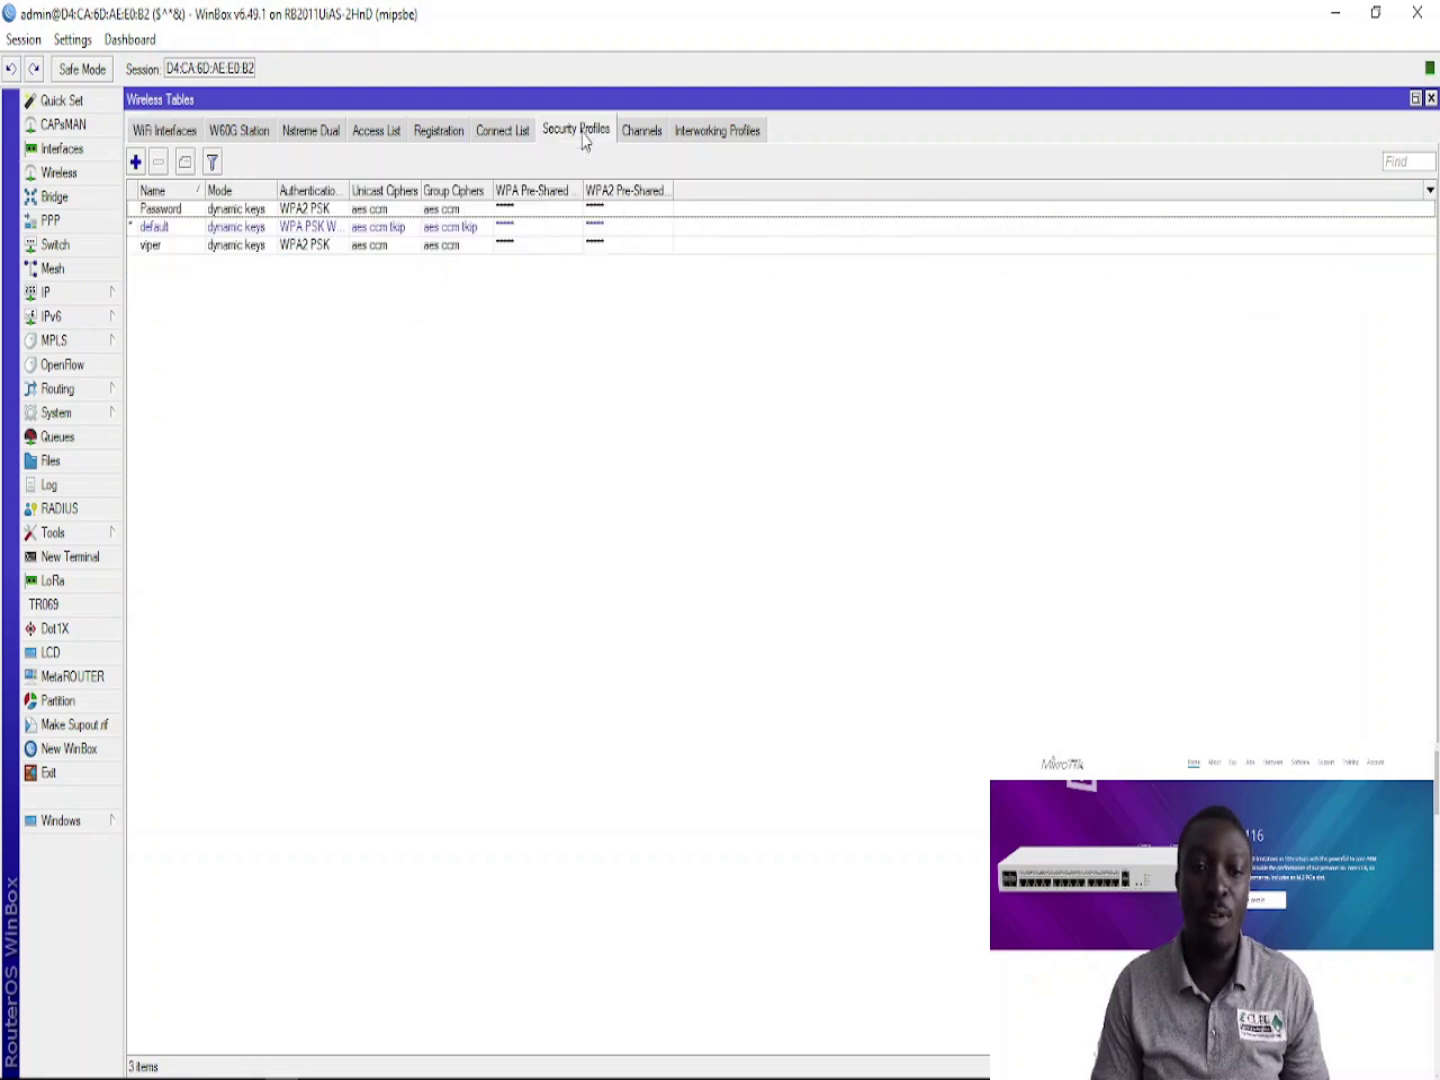
left_click(135, 162)
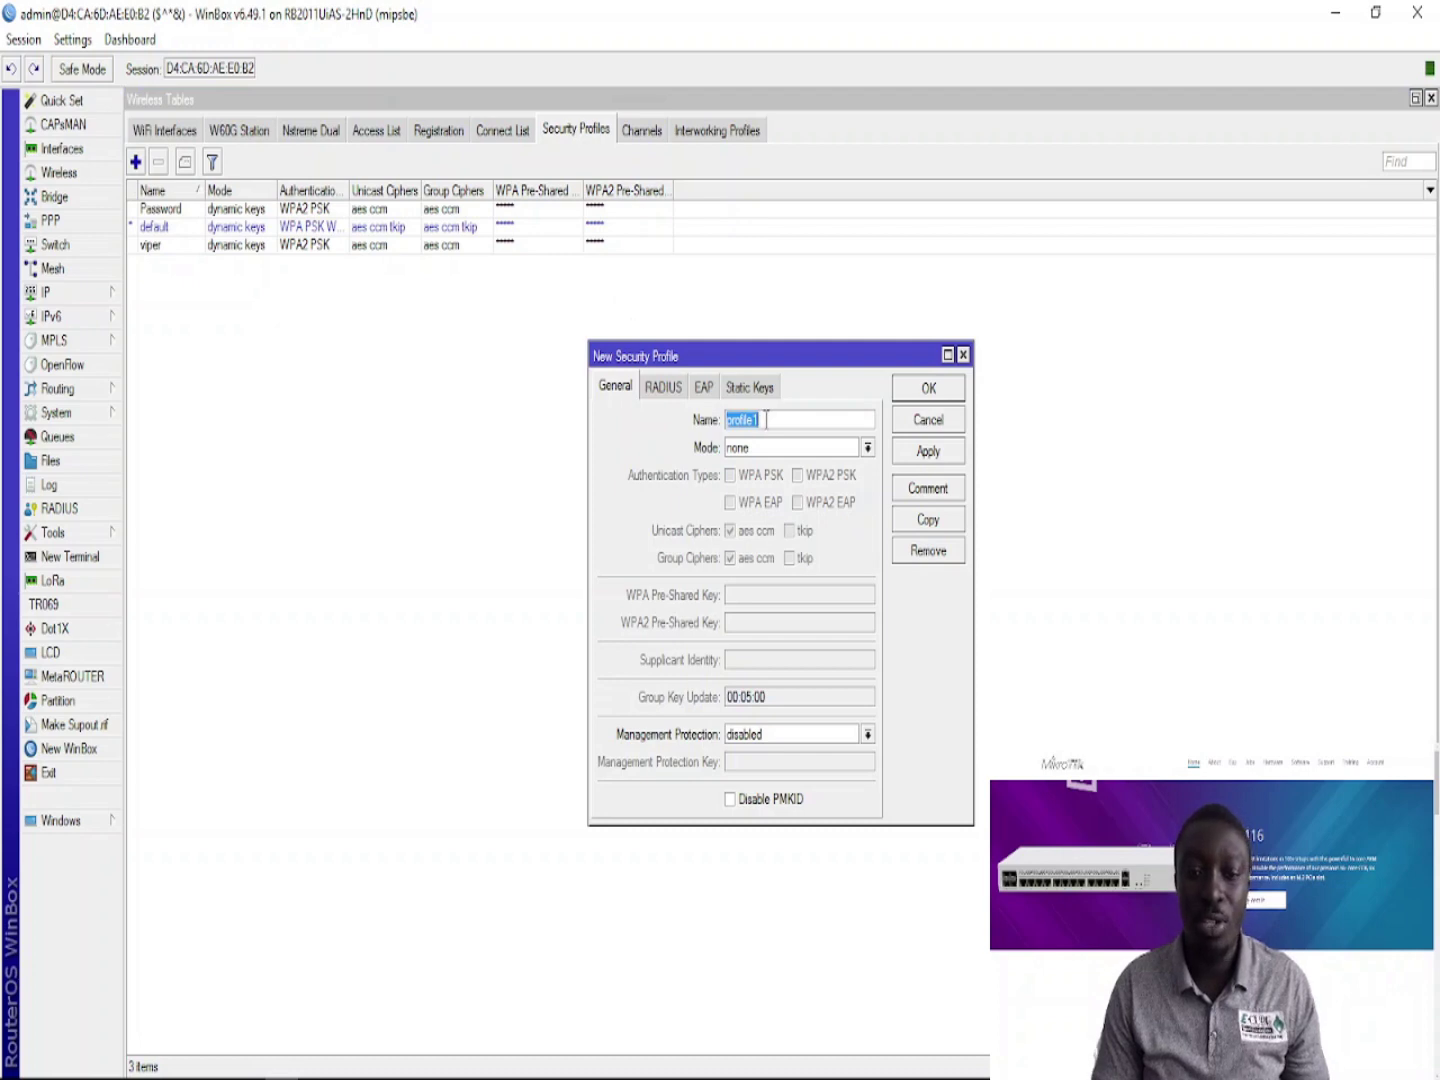
type("Managers")
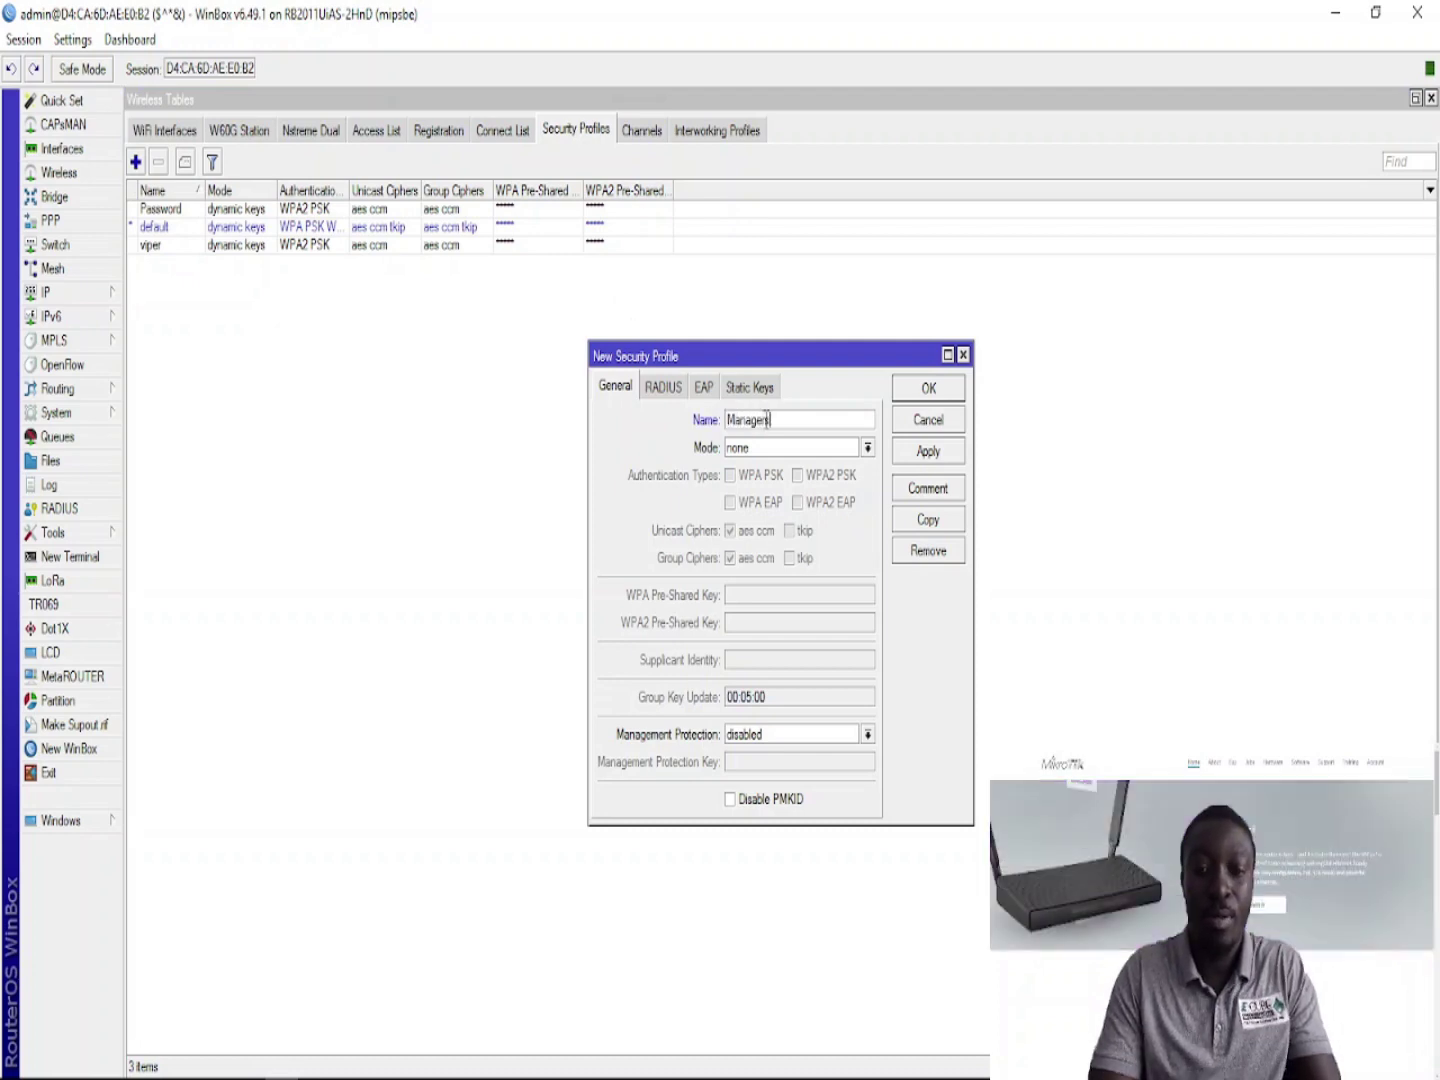
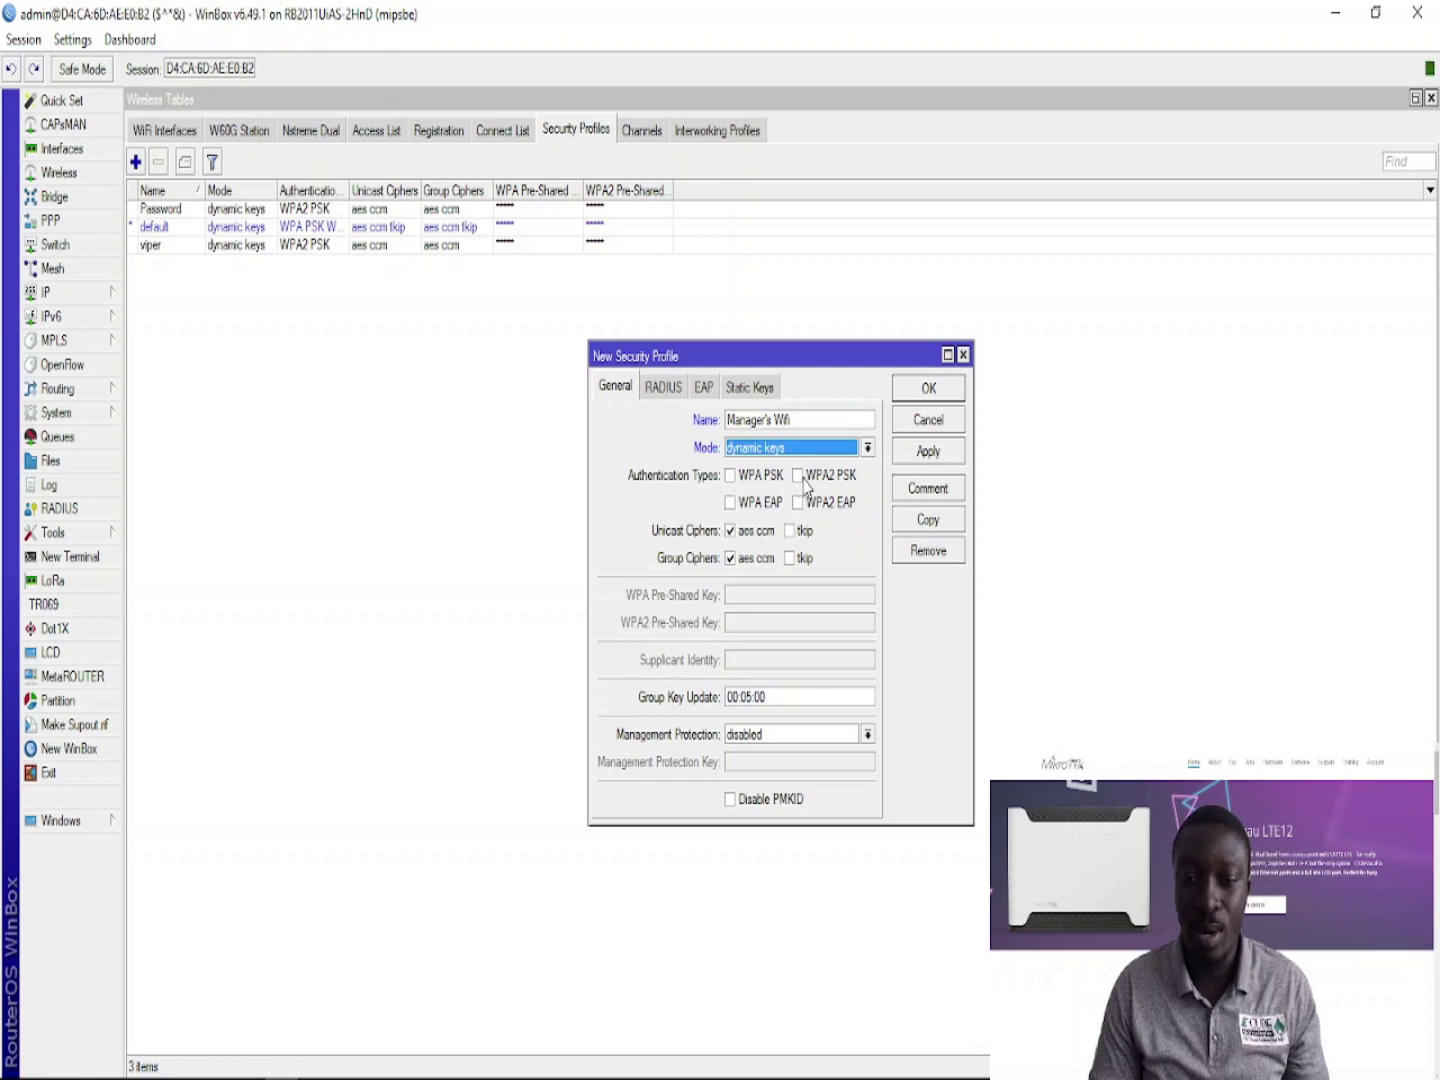
- Enable WPA2 PSK on Manager's Wifi, unhide passwords, enter its pre-shared key, and save the profile
left_click(798, 476)
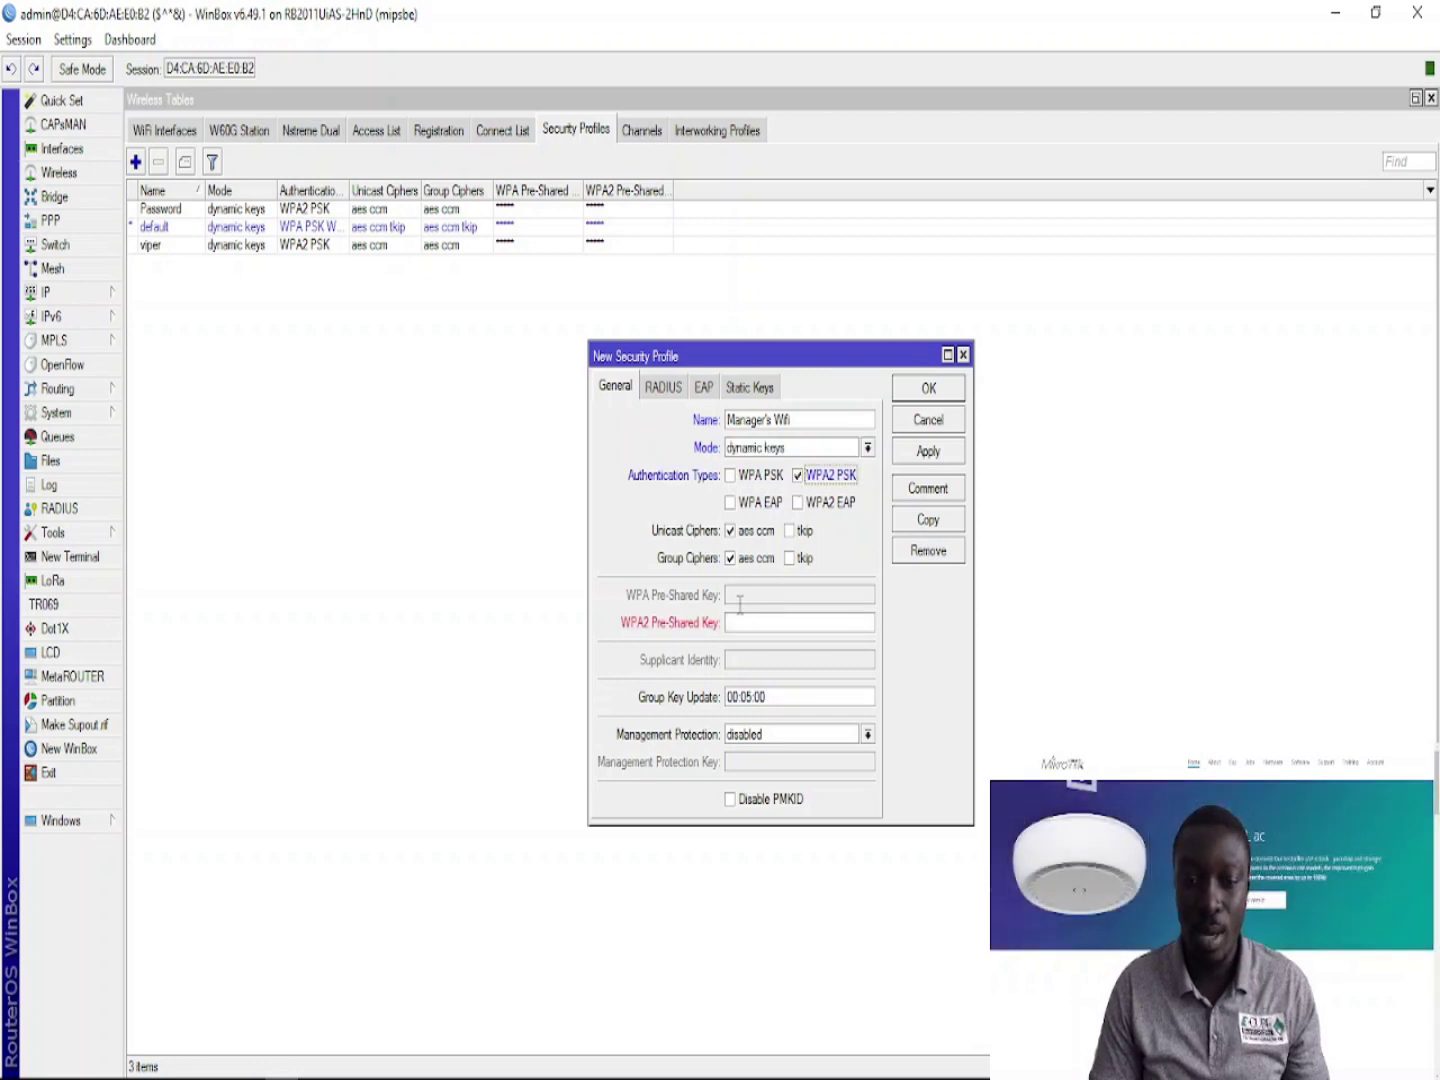
left_click(72, 40)
left_click(86, 89)
left_click(743, 620)
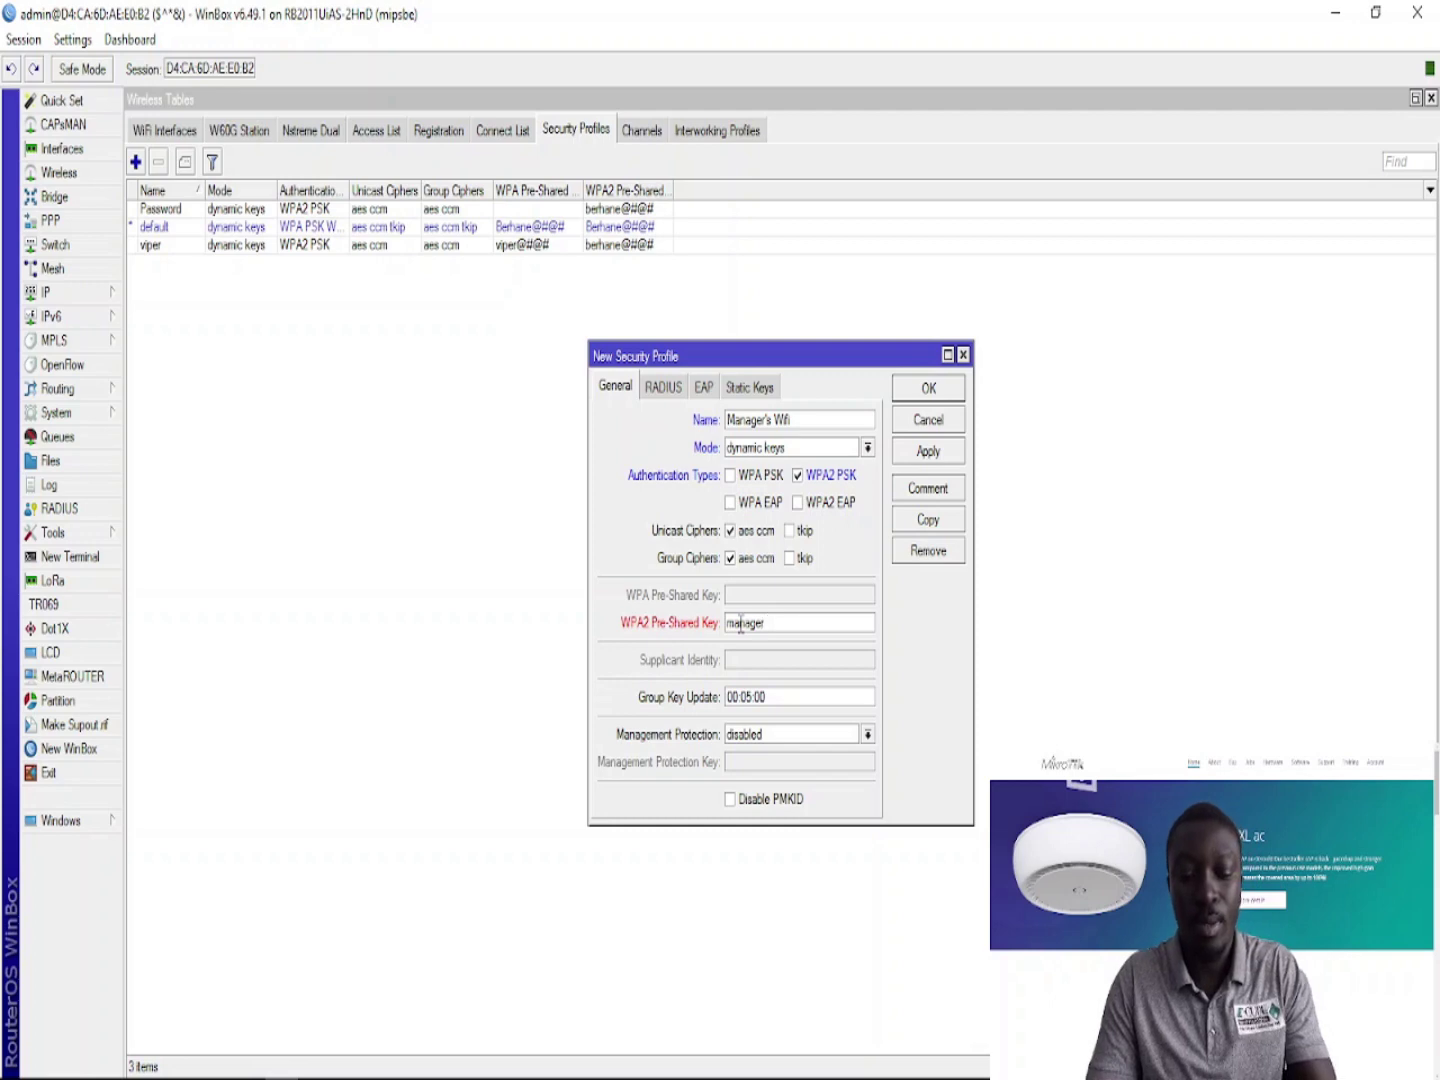
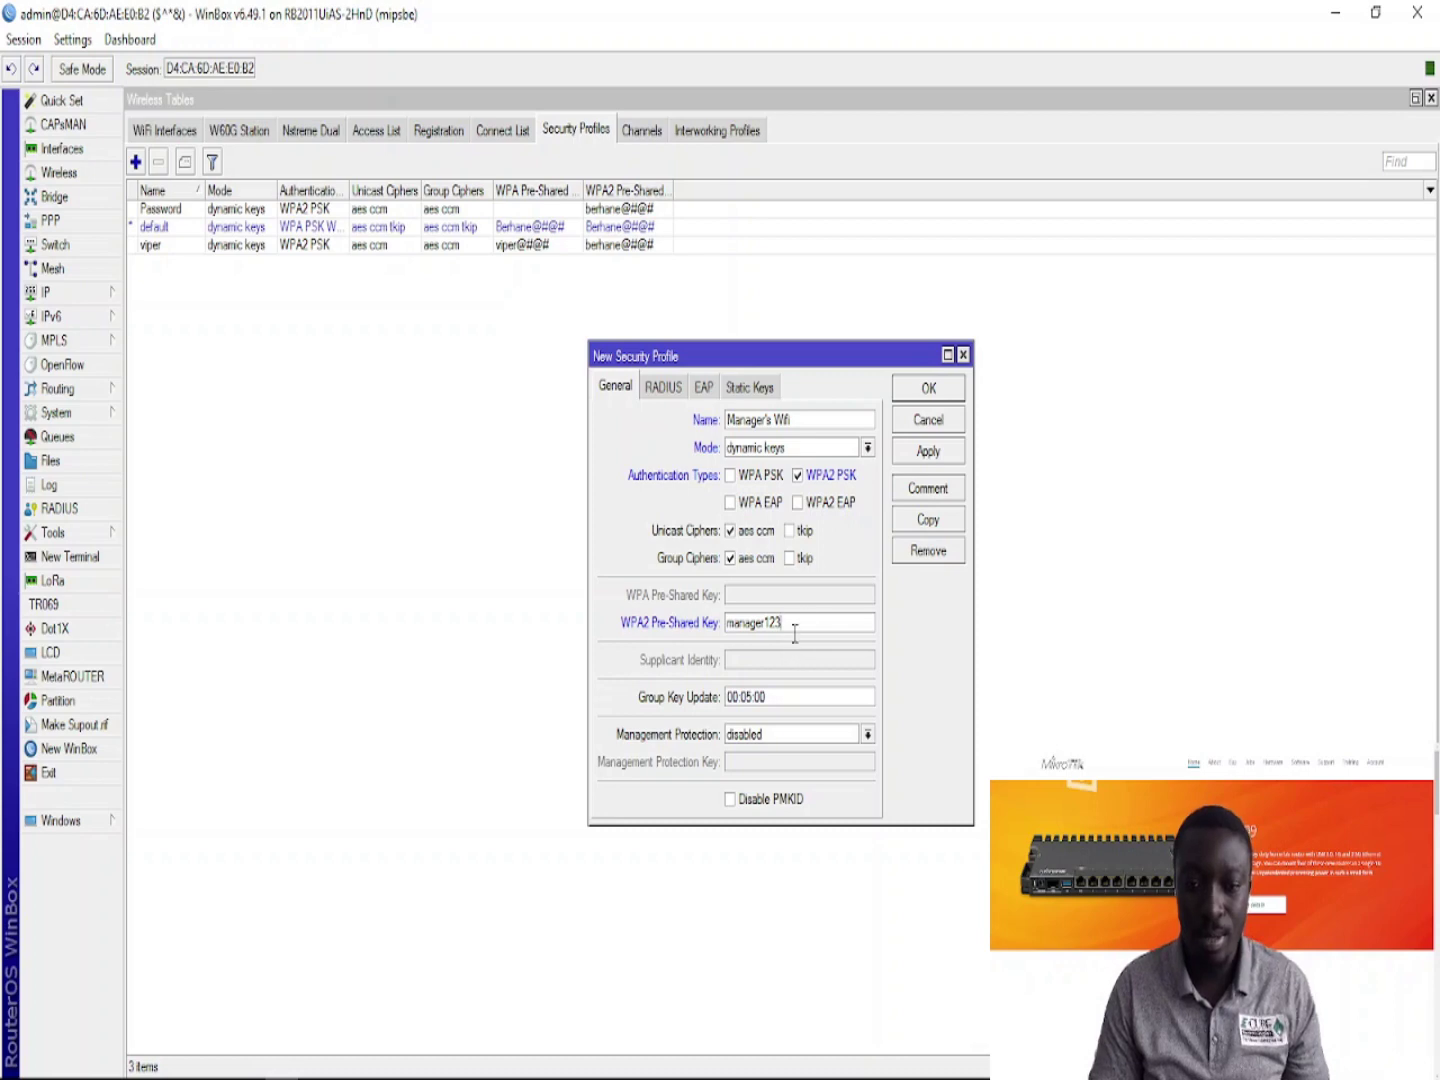
left_click(920, 454)
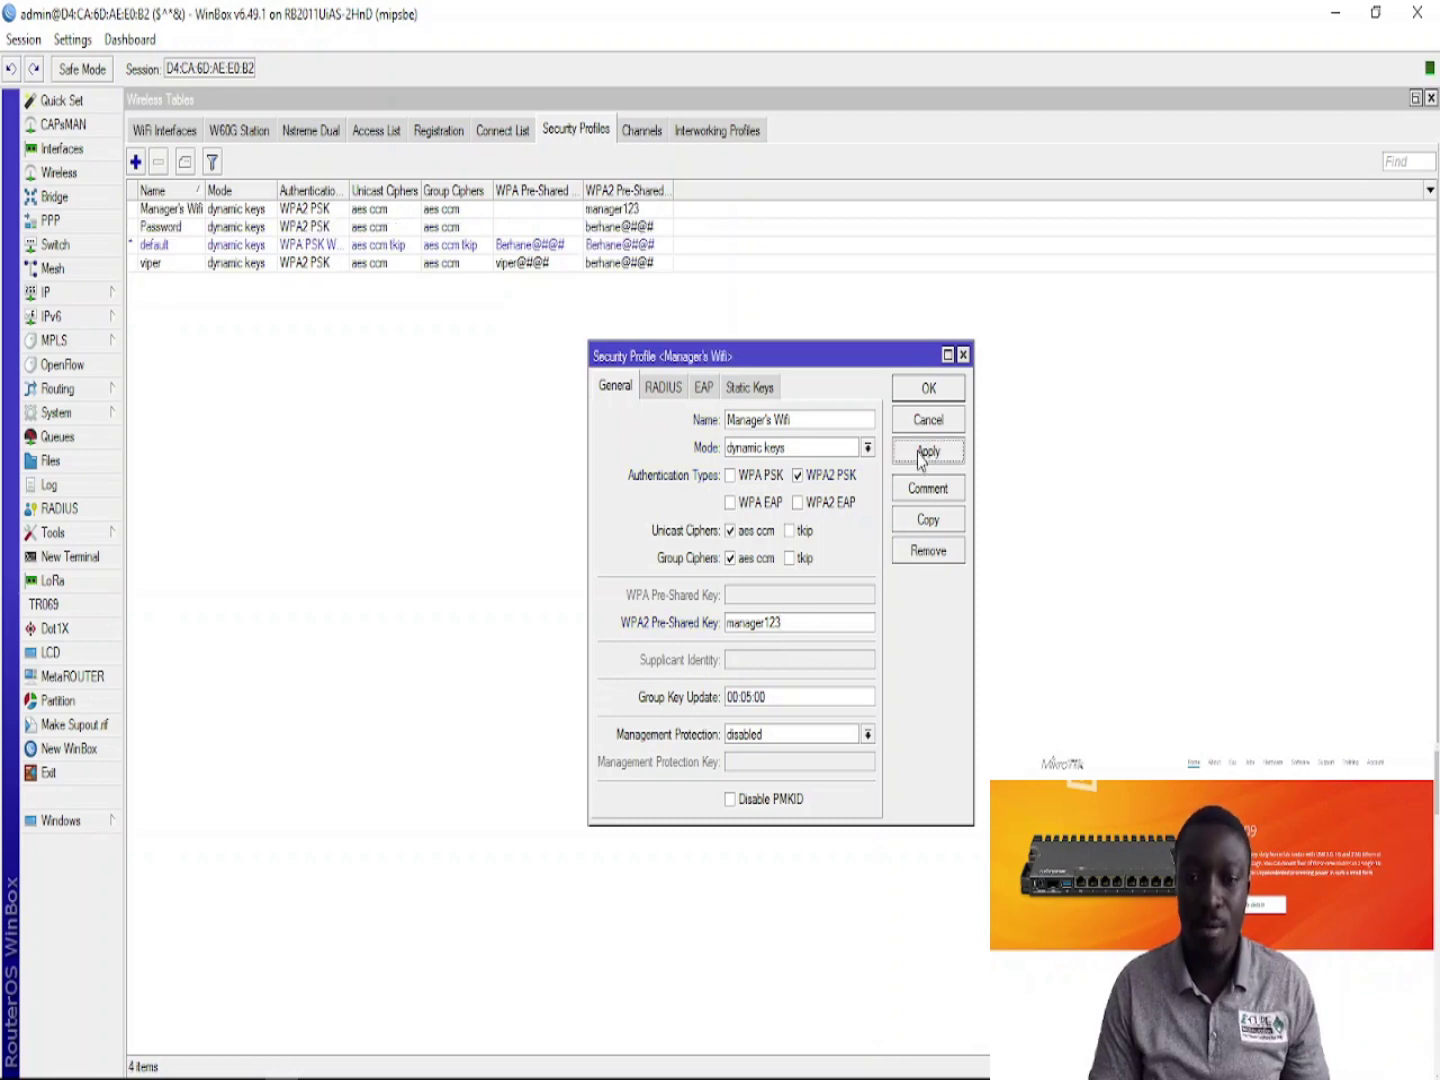
left_click(914, 397)
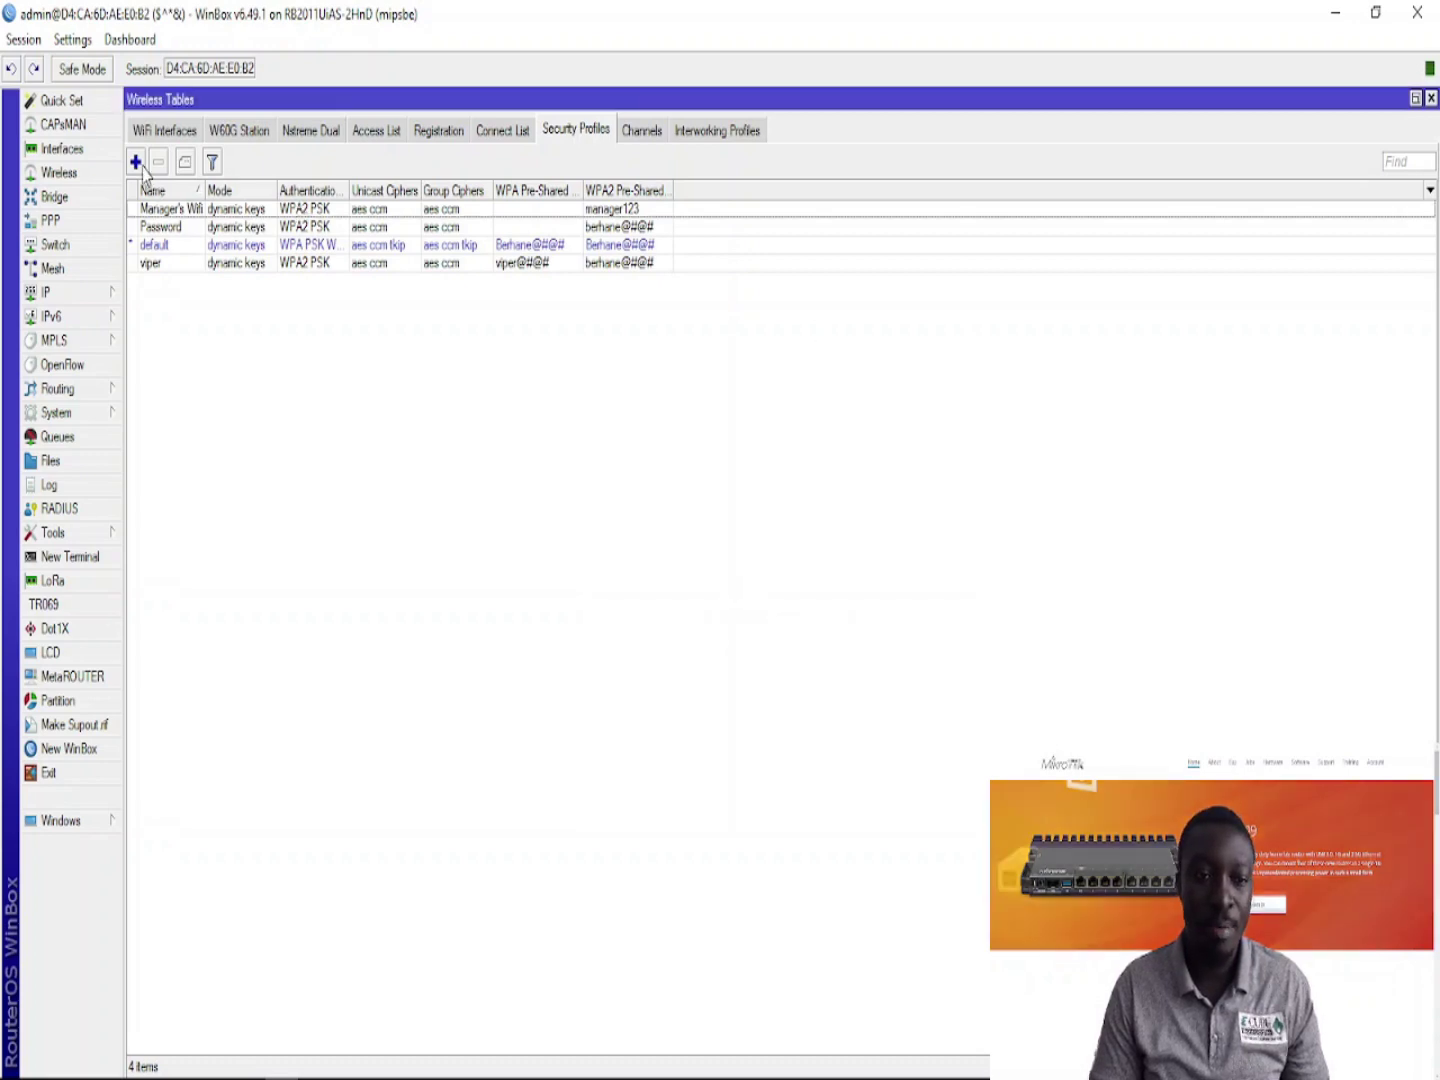
- Create the Saff Wifi profile with dynamic keys mode, WPA2 PSK and its pre-shared key
left_click(137, 162)
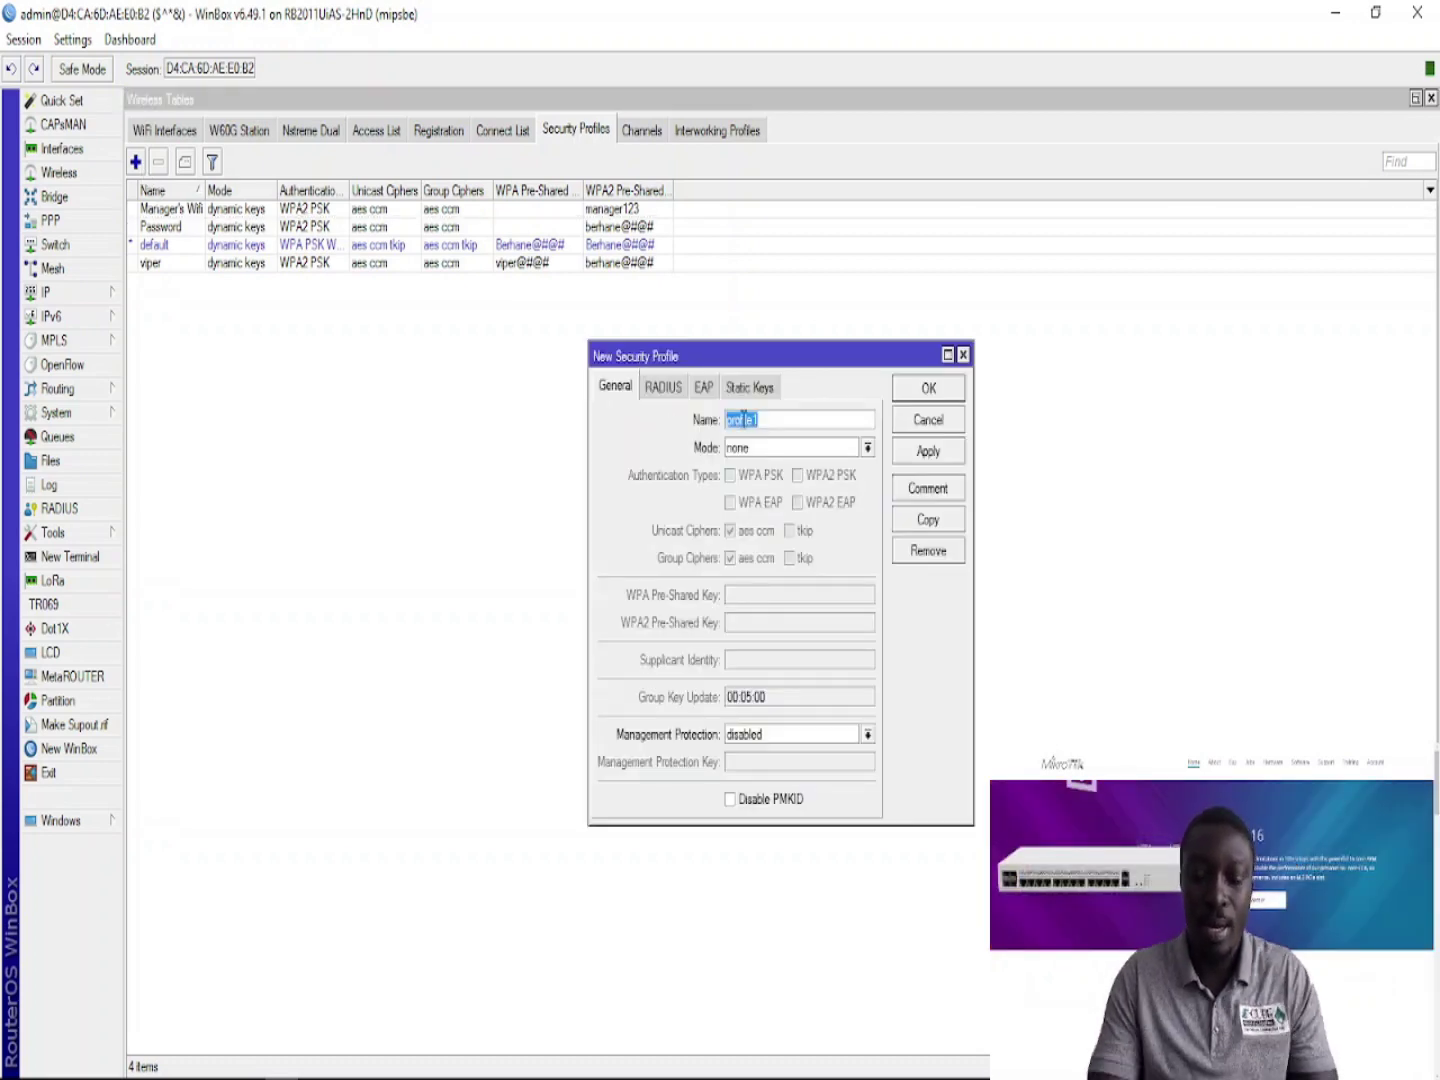
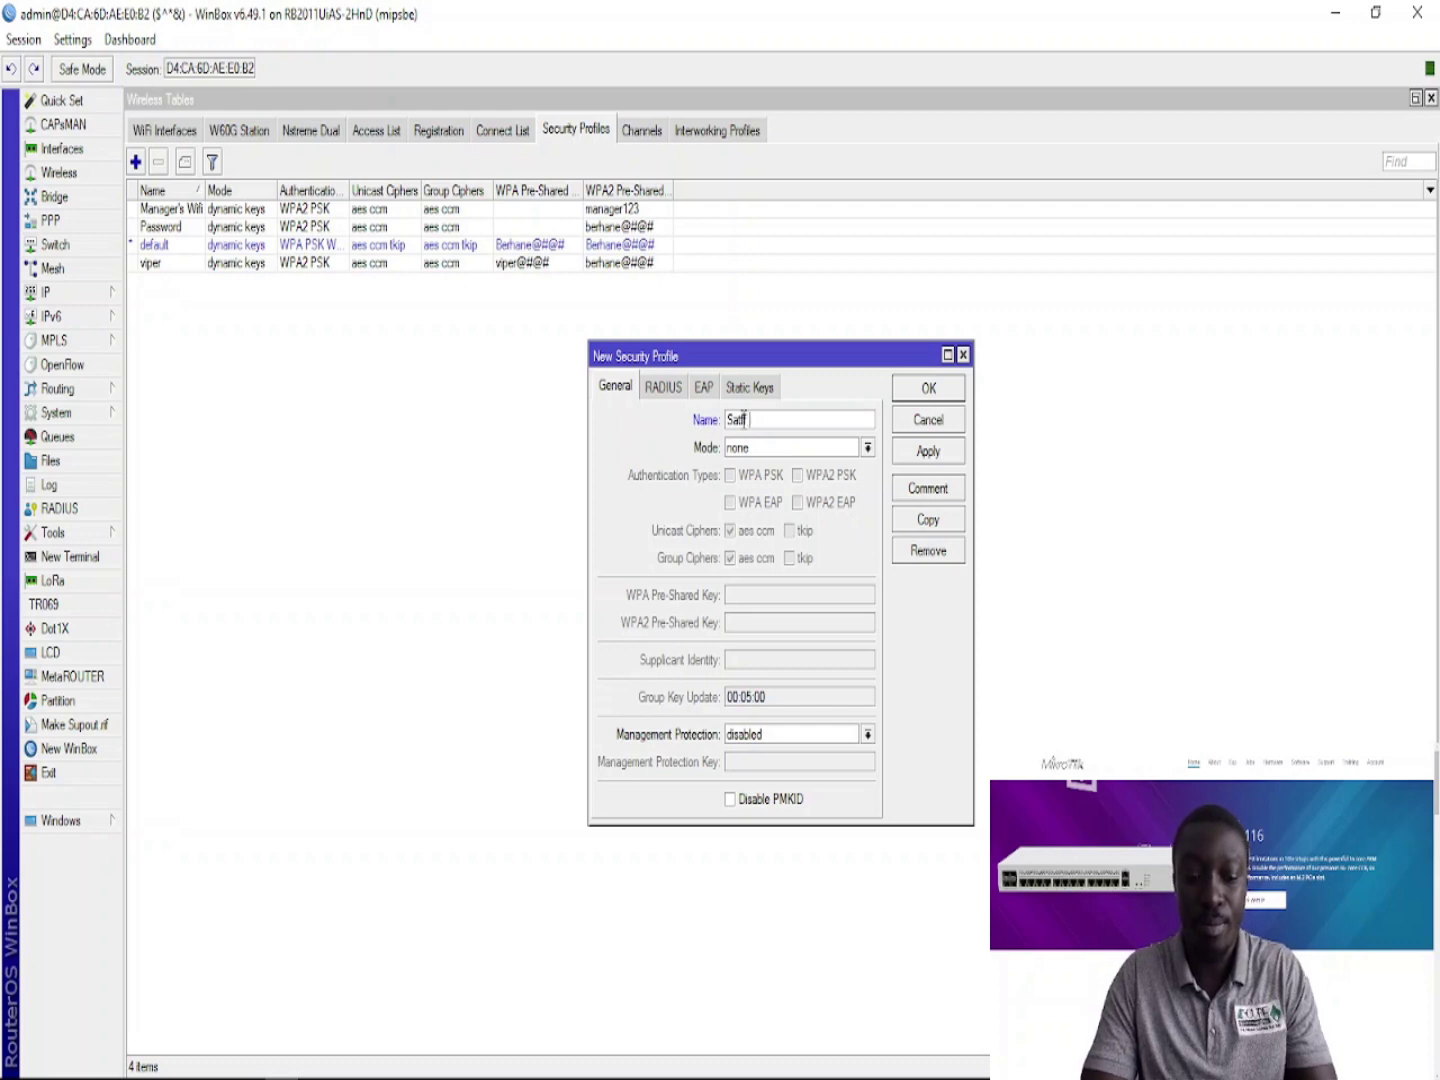
left_click(757, 450)
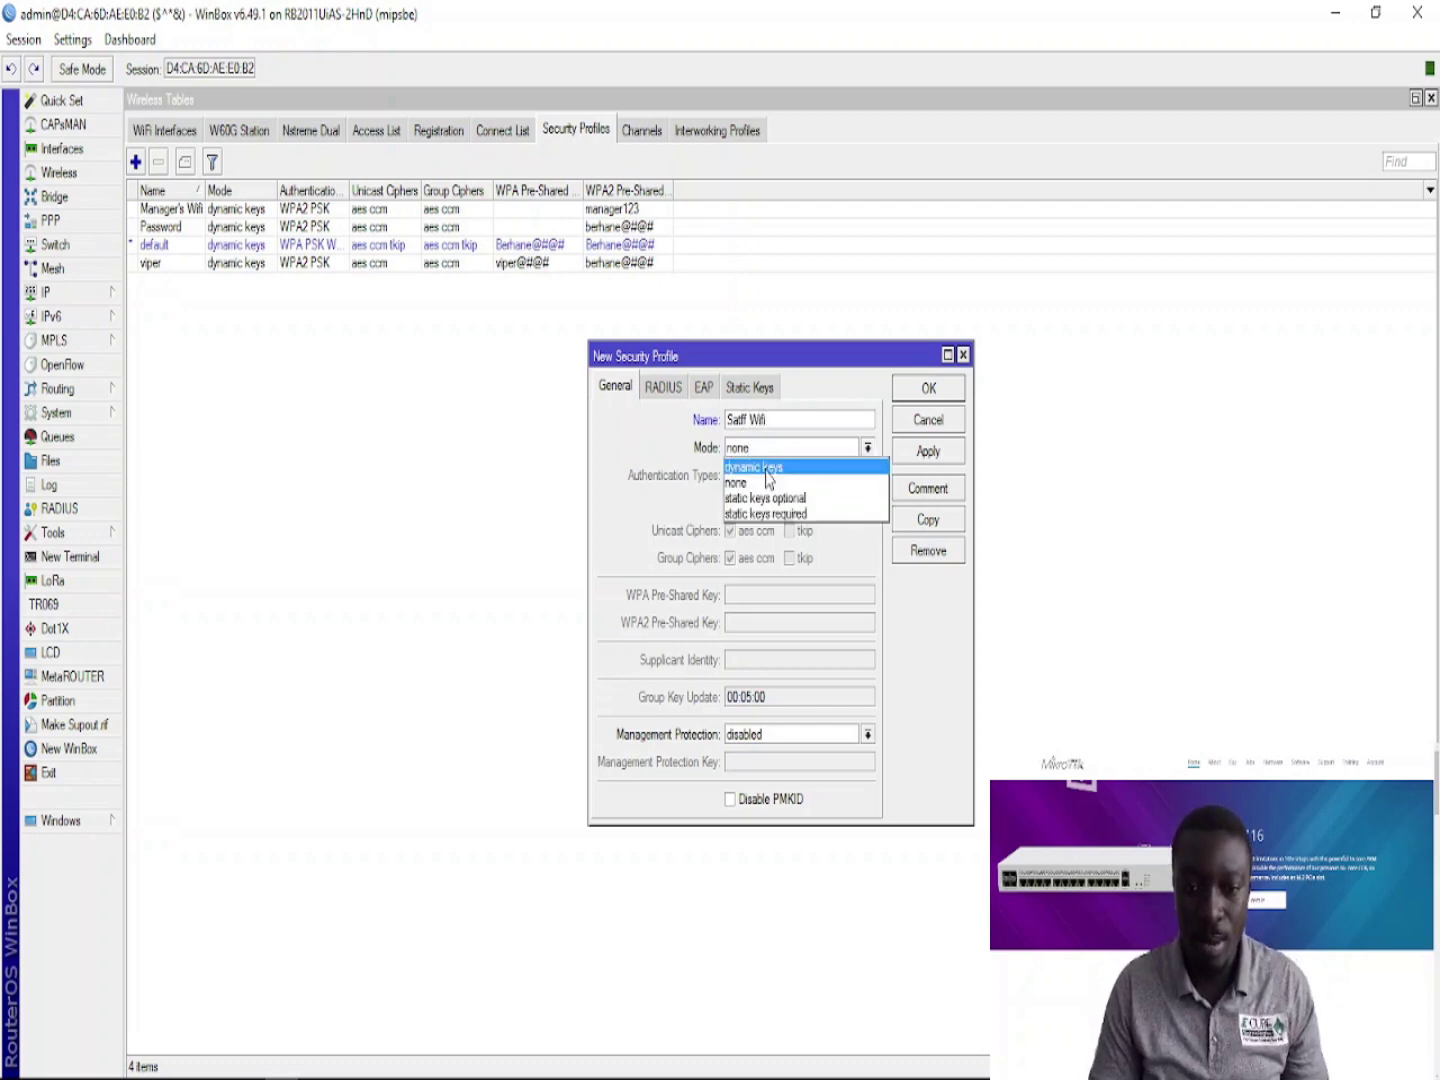
left_click(767, 470)
left_click(797, 476)
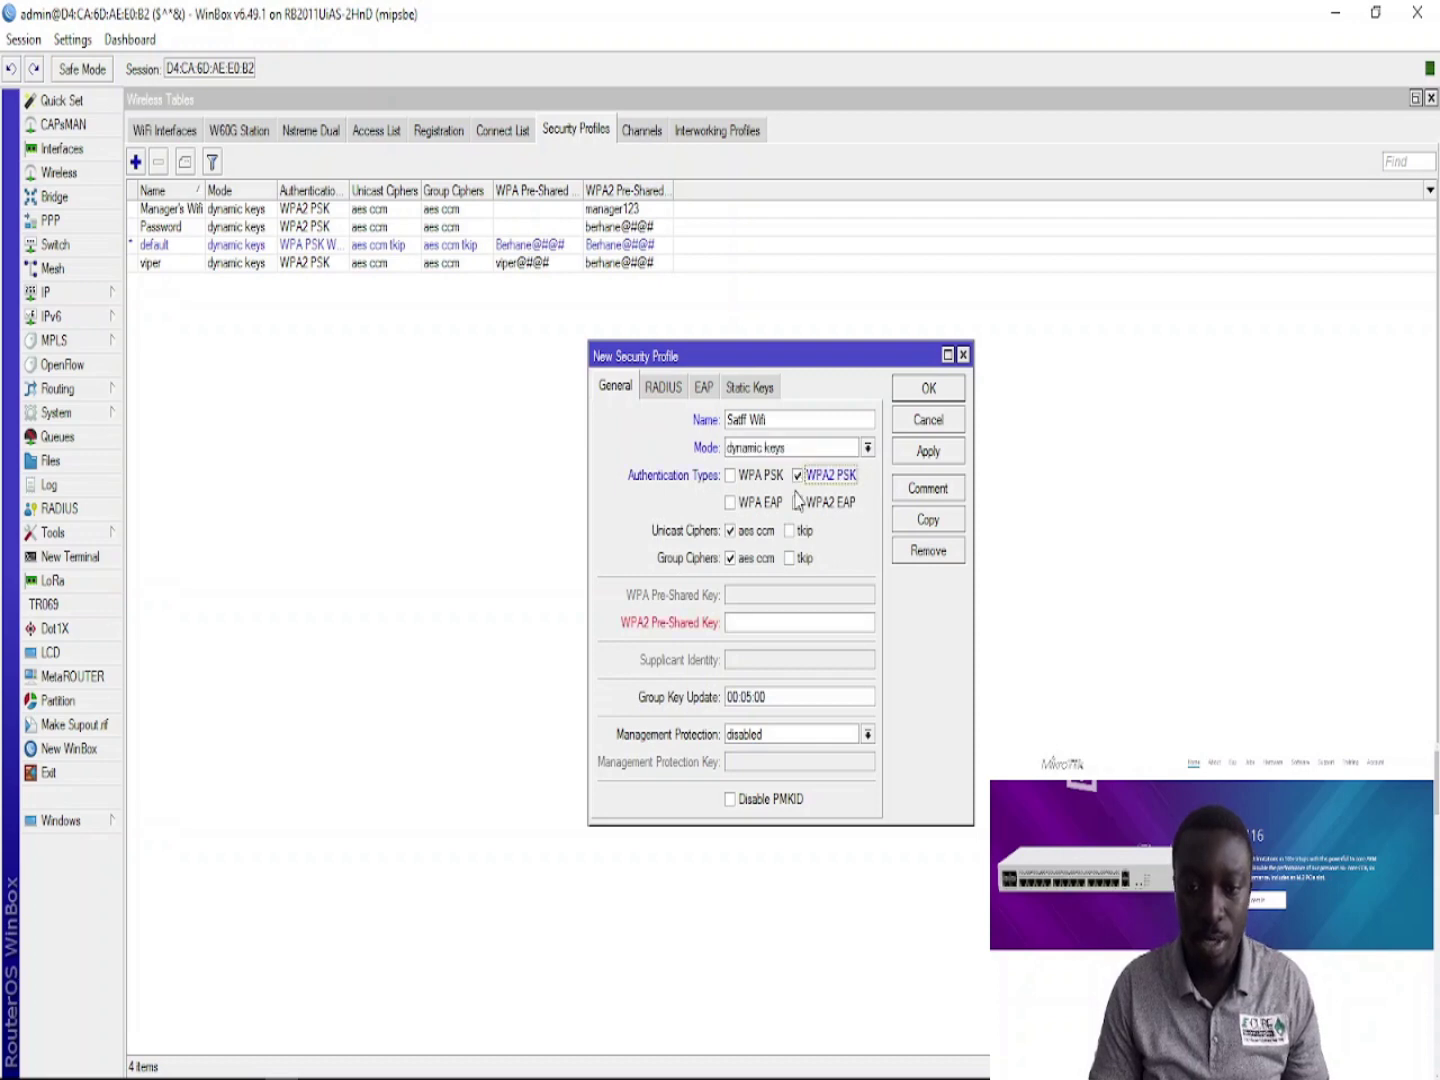
left_click(731, 622)
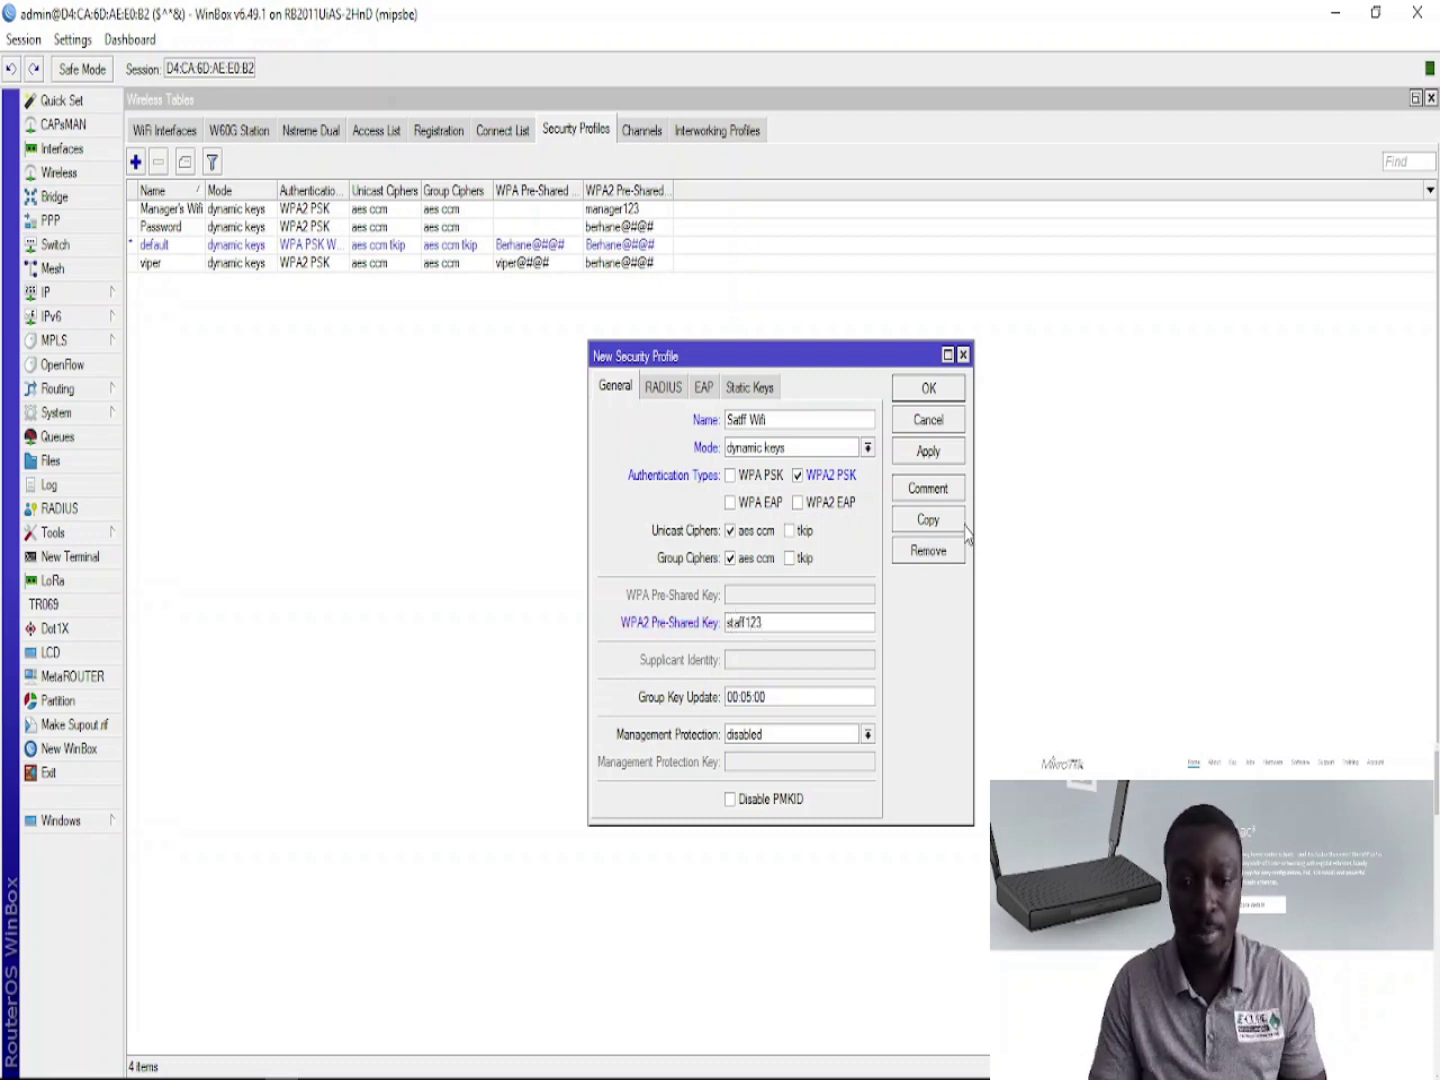
left_click(928, 451)
left_click(929, 389)
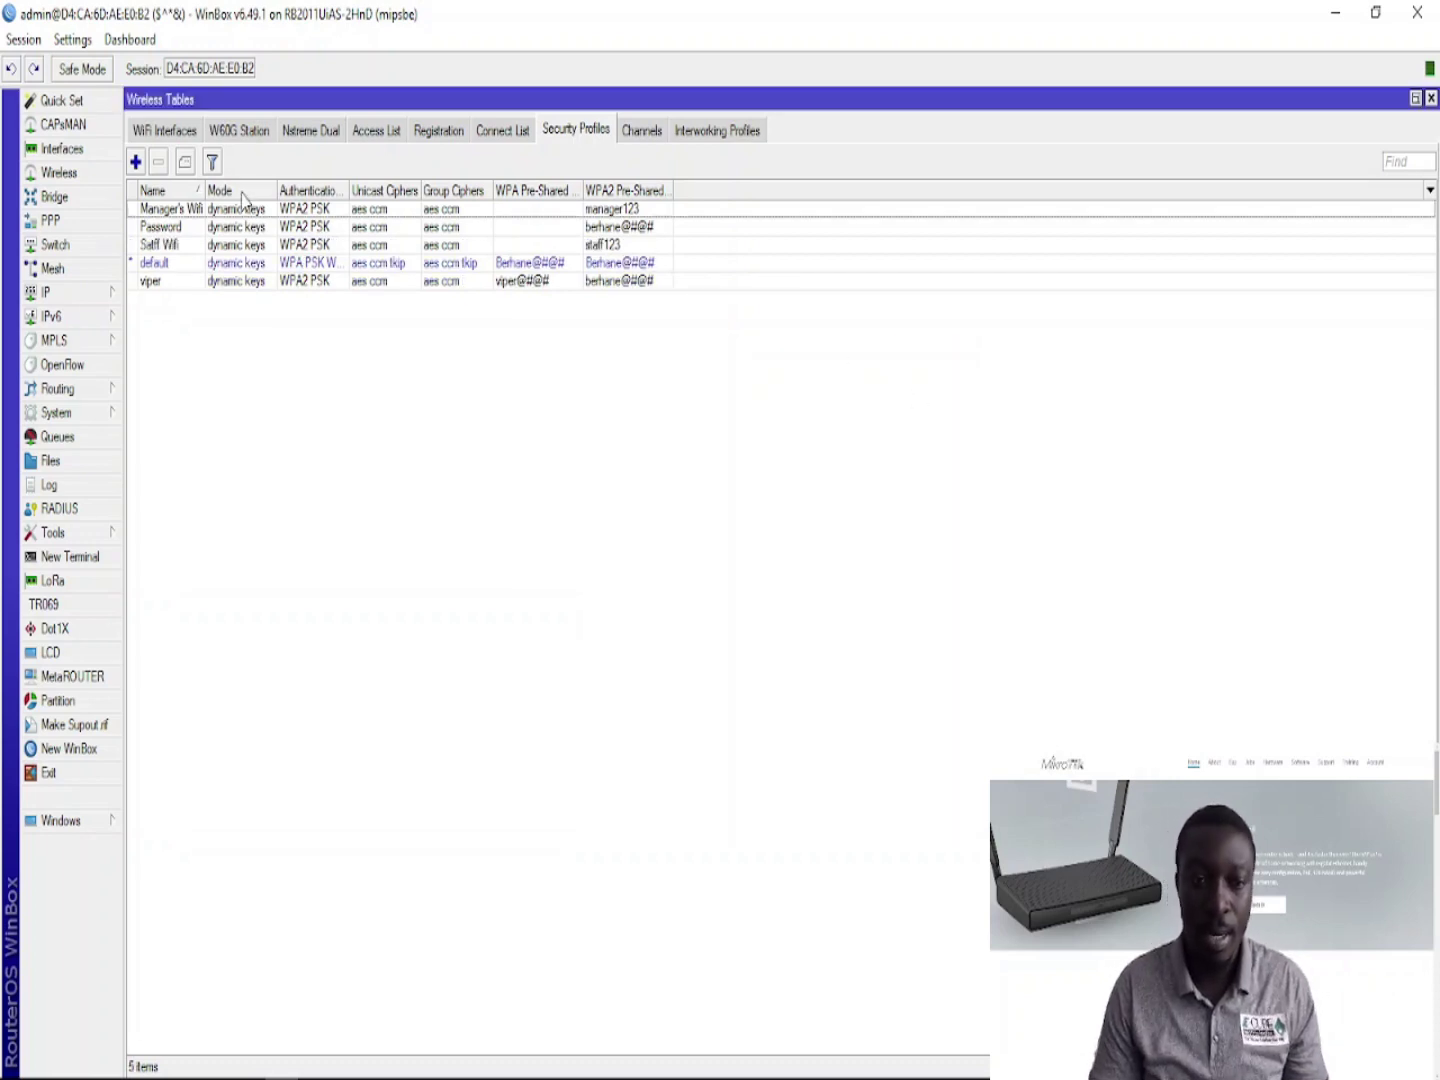
- Create the 'Guest' profile with dynamic keys mode, WPA2 PSK and a pre-shared key, and save it
left_click(136, 162)
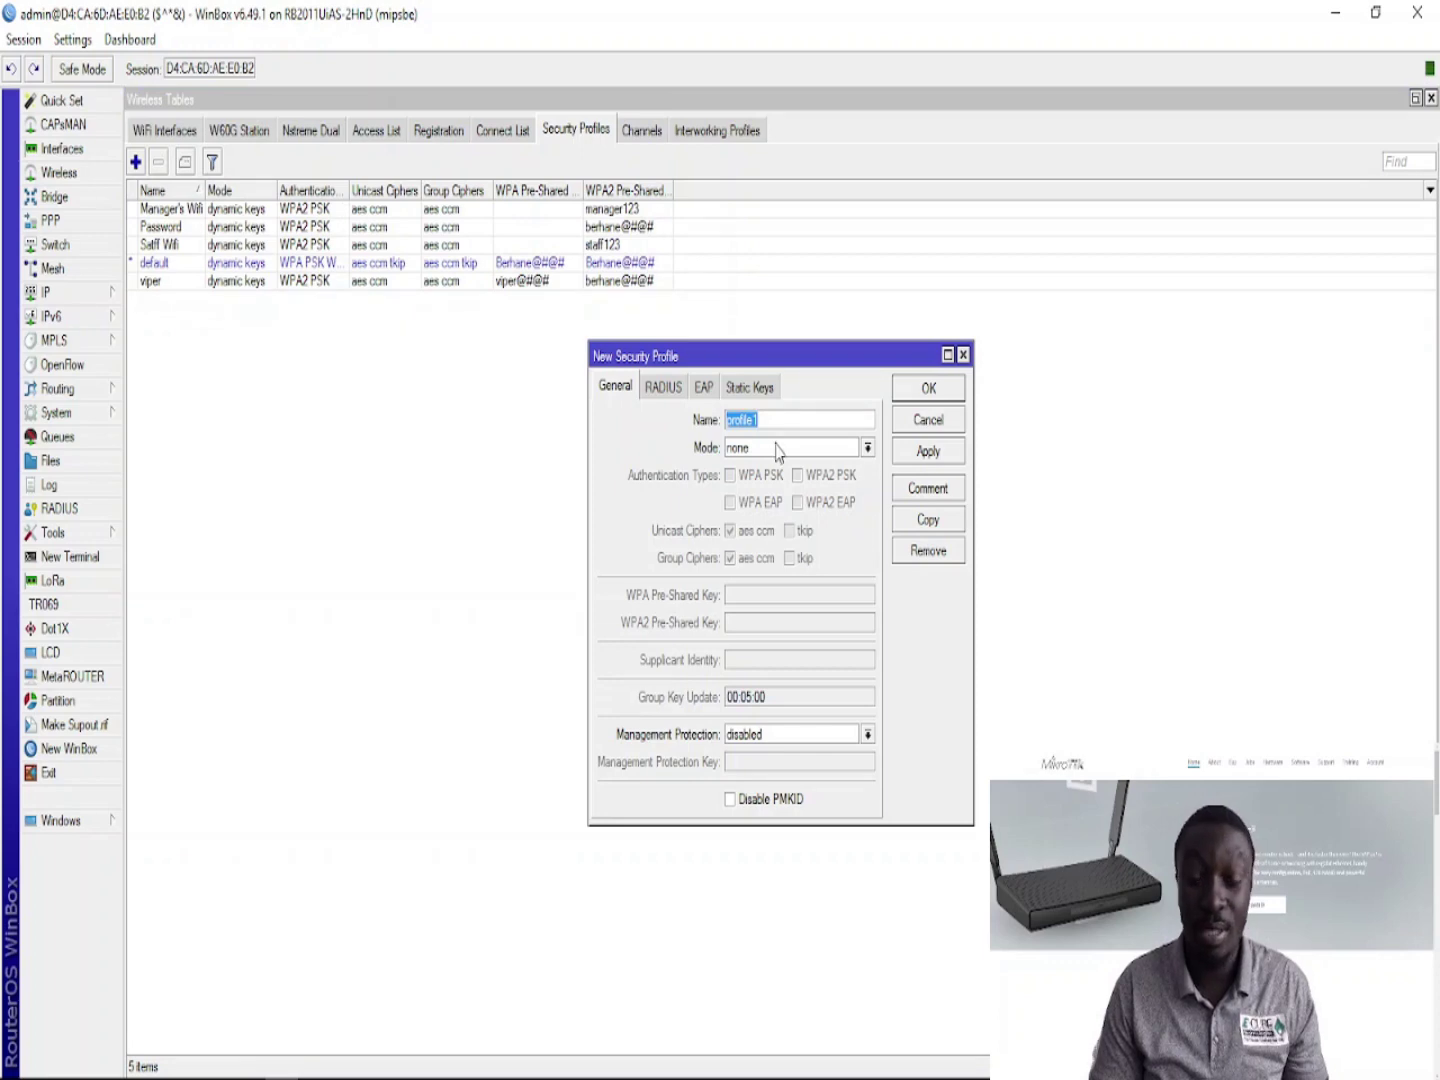
type("Guest Wifi")
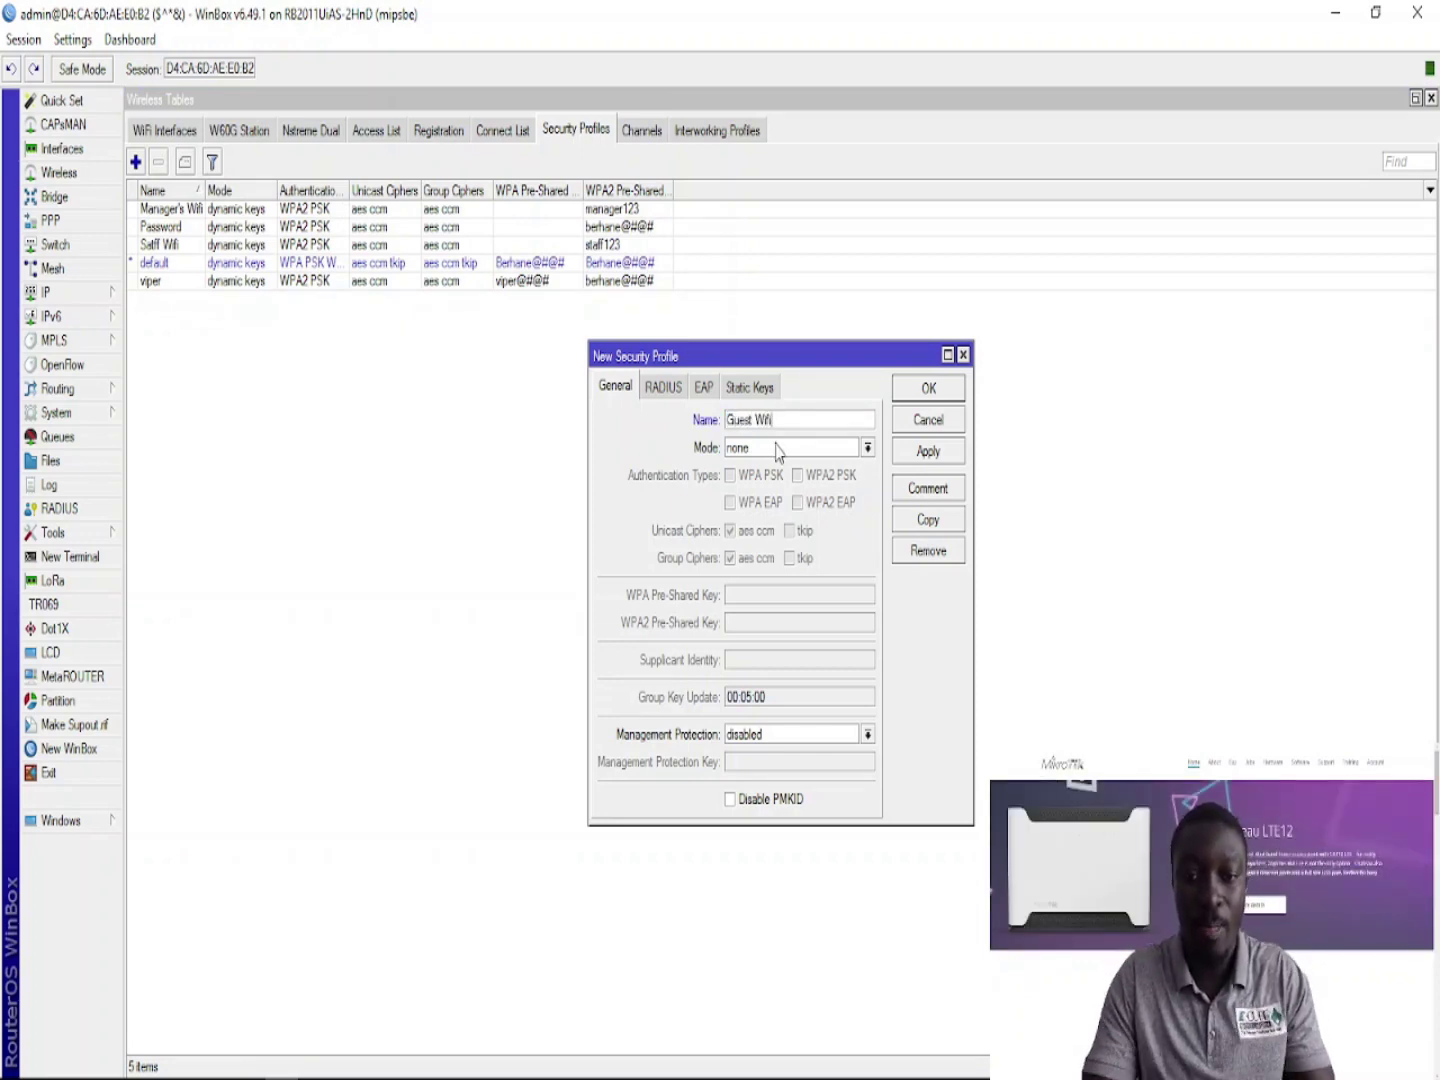
left_click(778, 449)
left_click(772, 463)
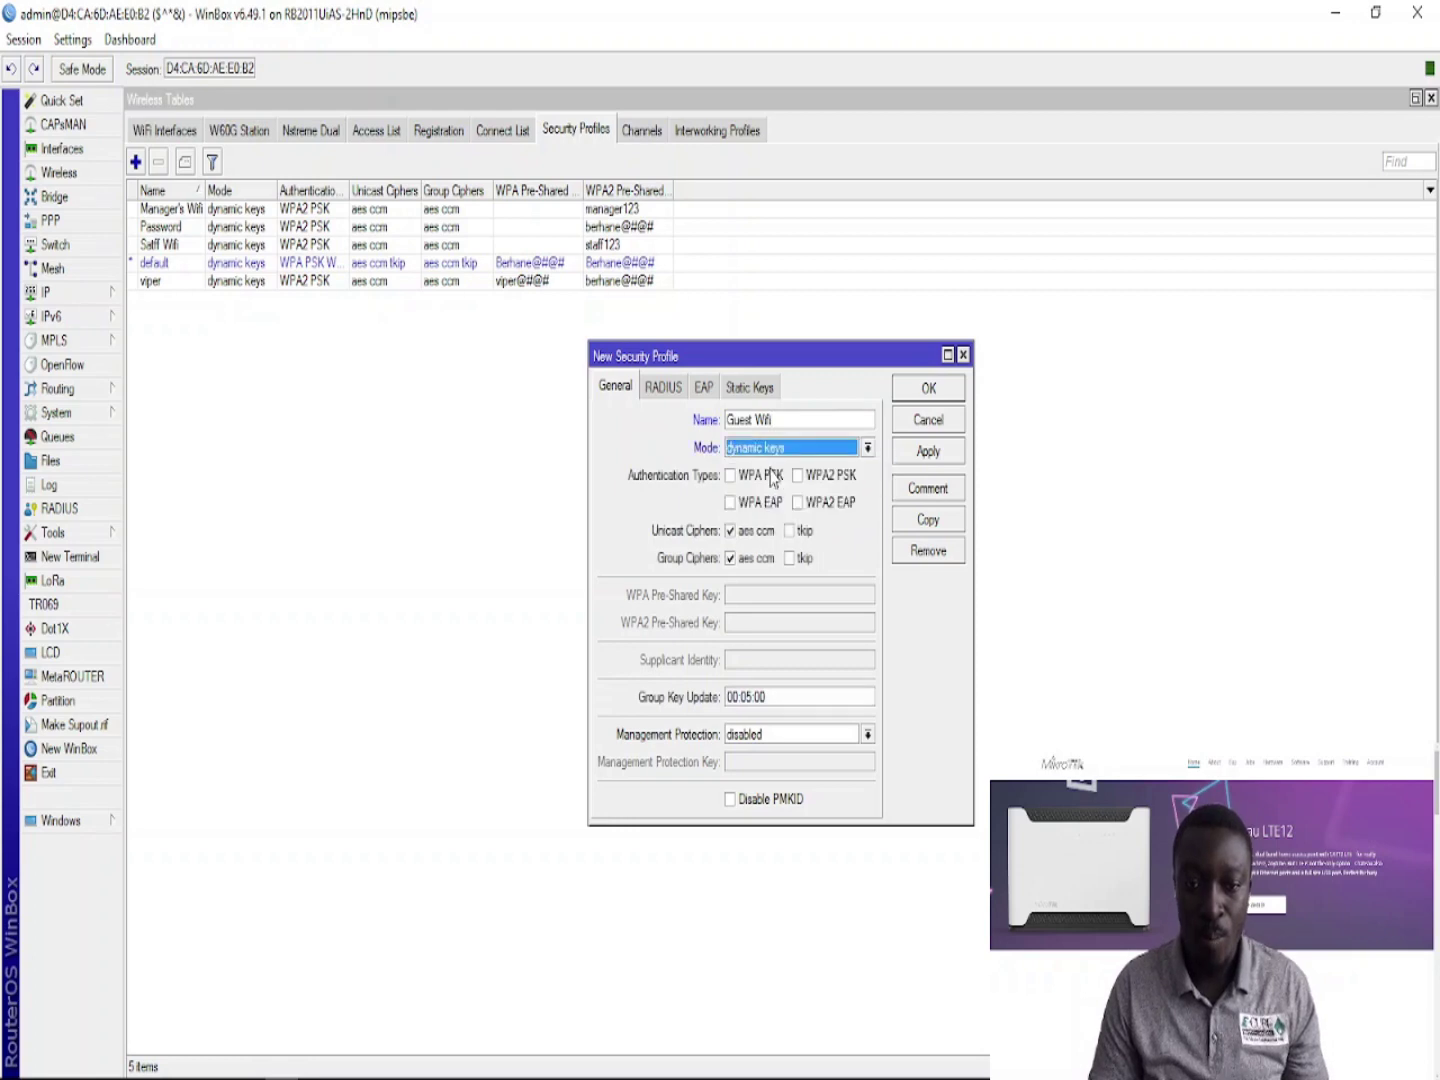
left_click(797, 475)
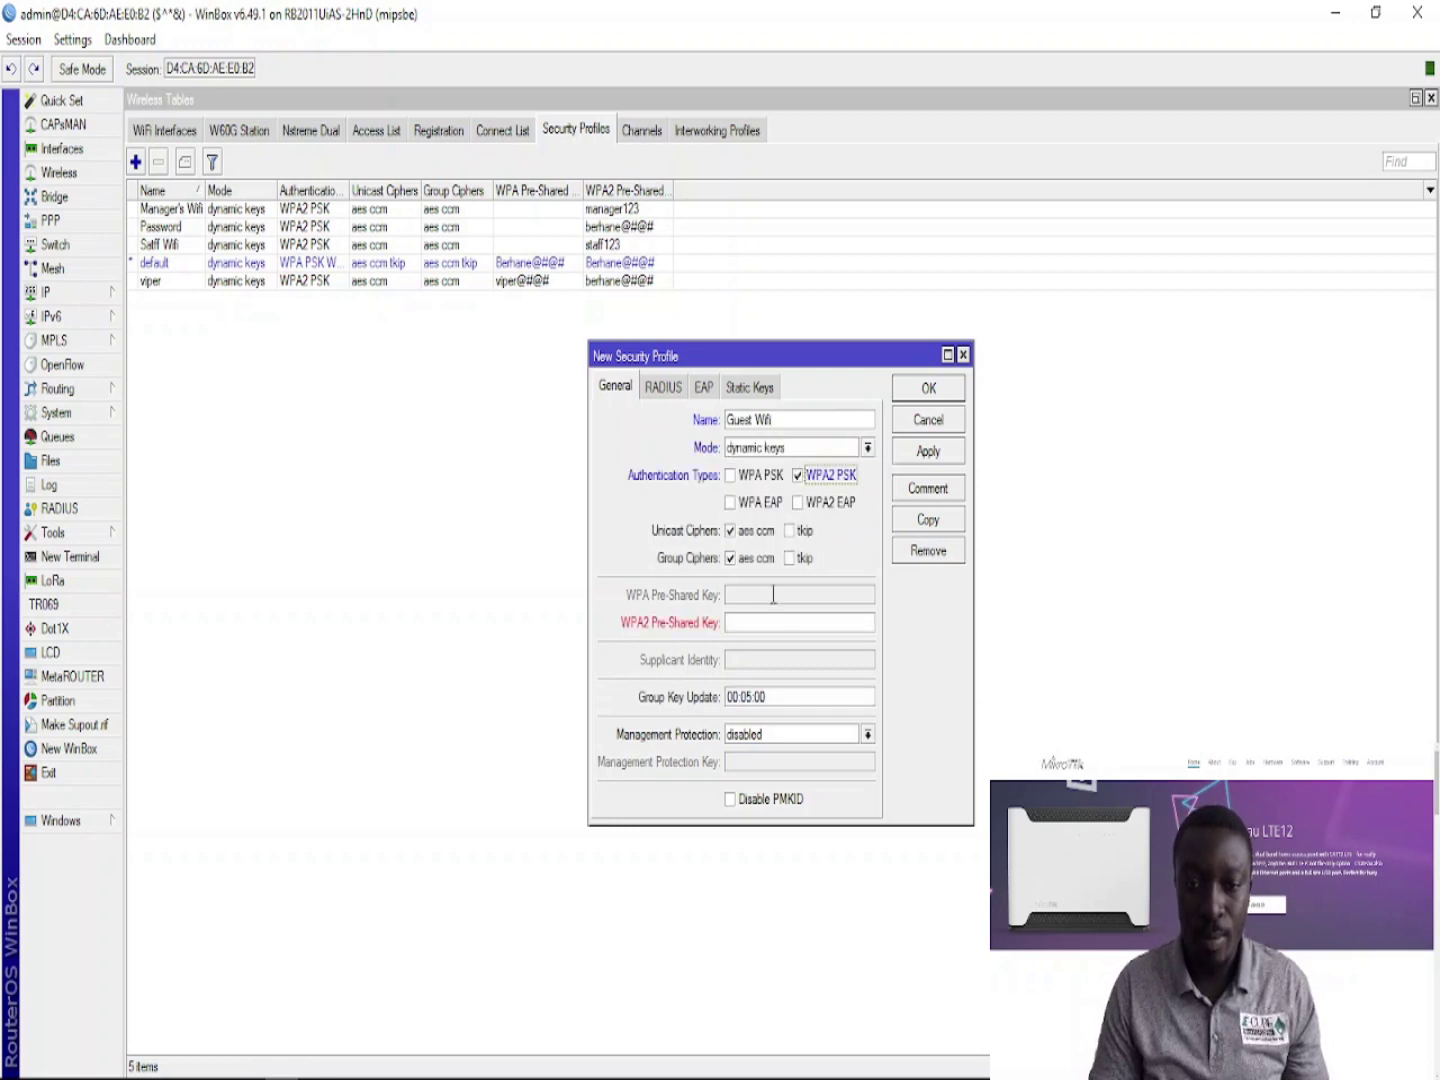
left_click(752, 628)
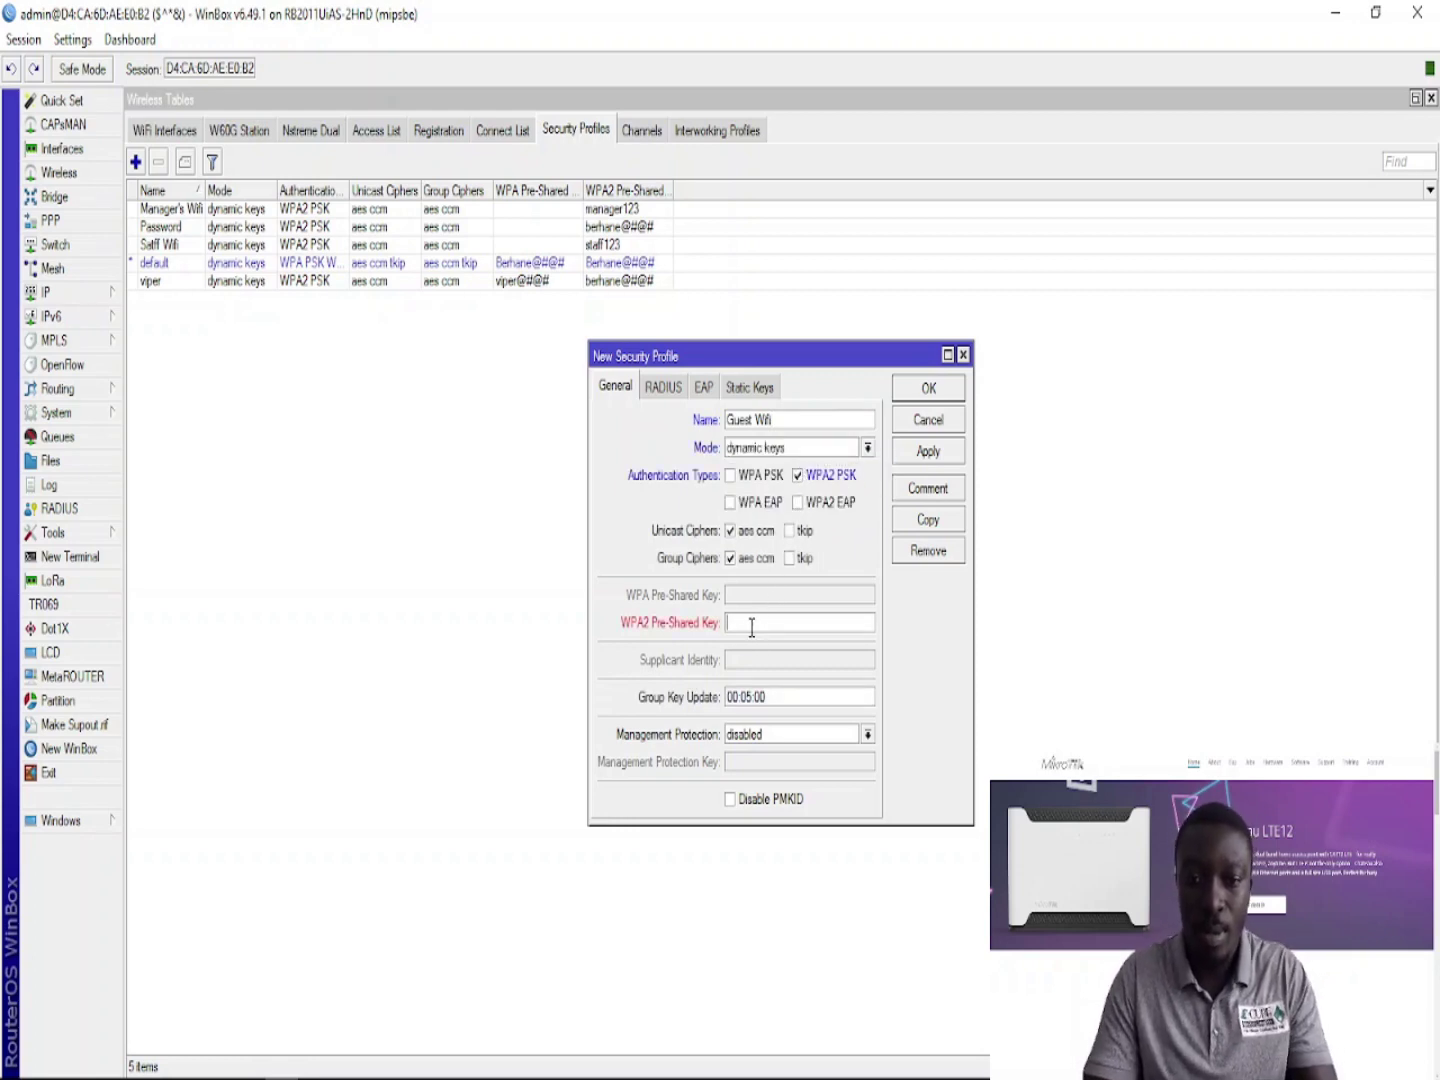
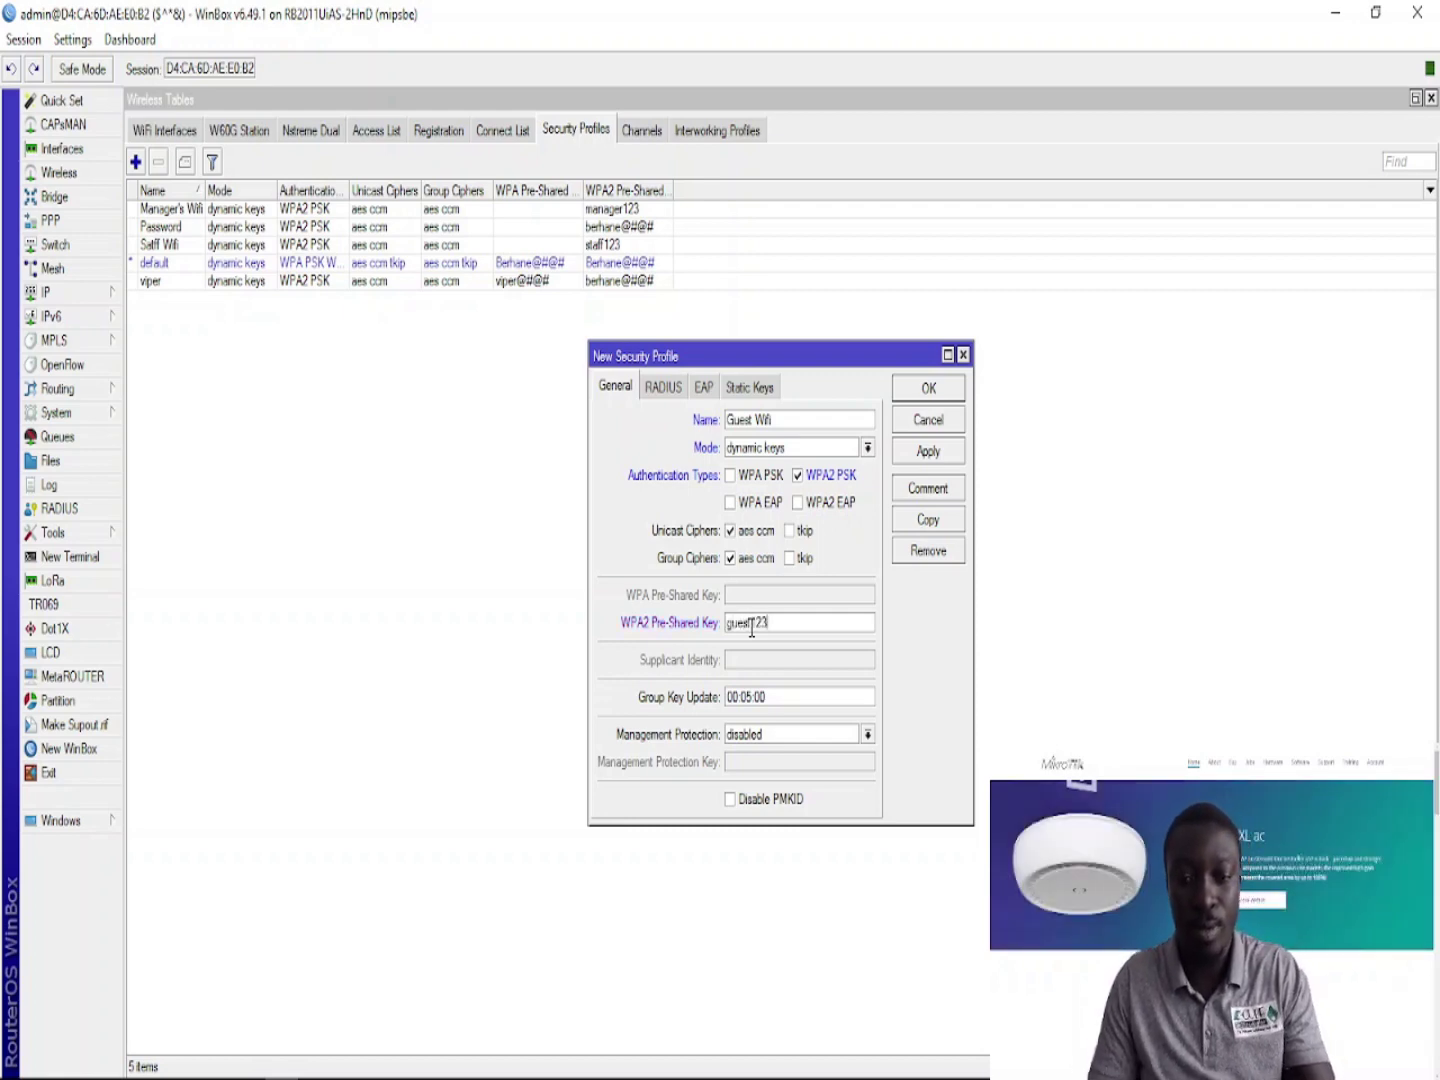
left_click(929, 451)
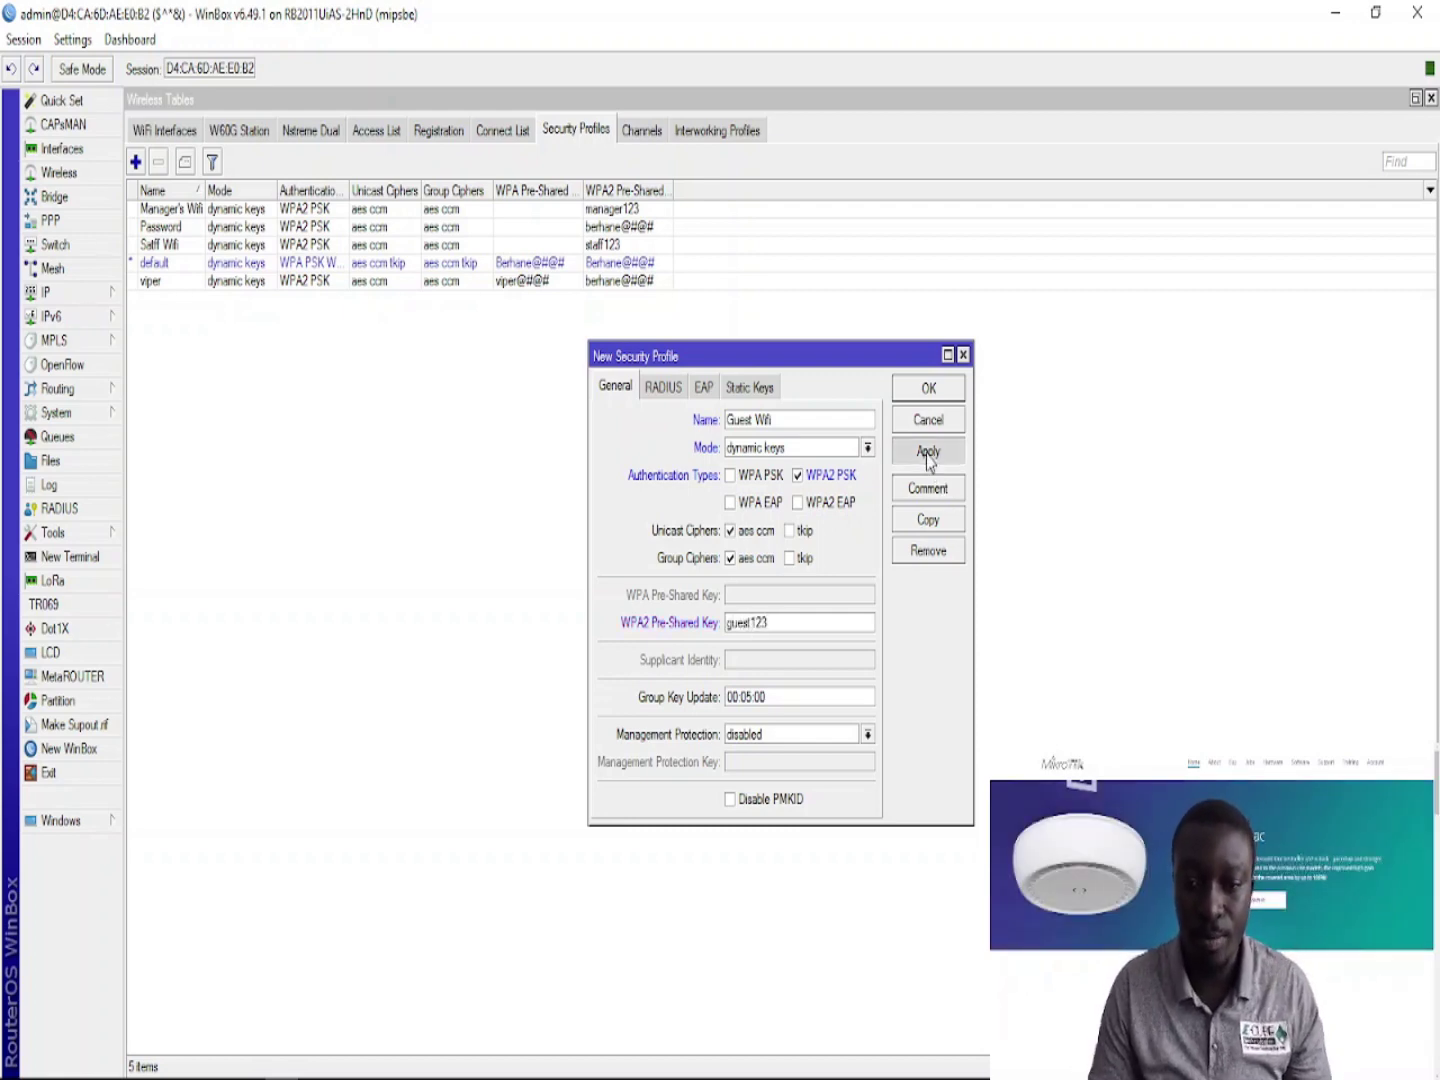
left_click(911, 391)
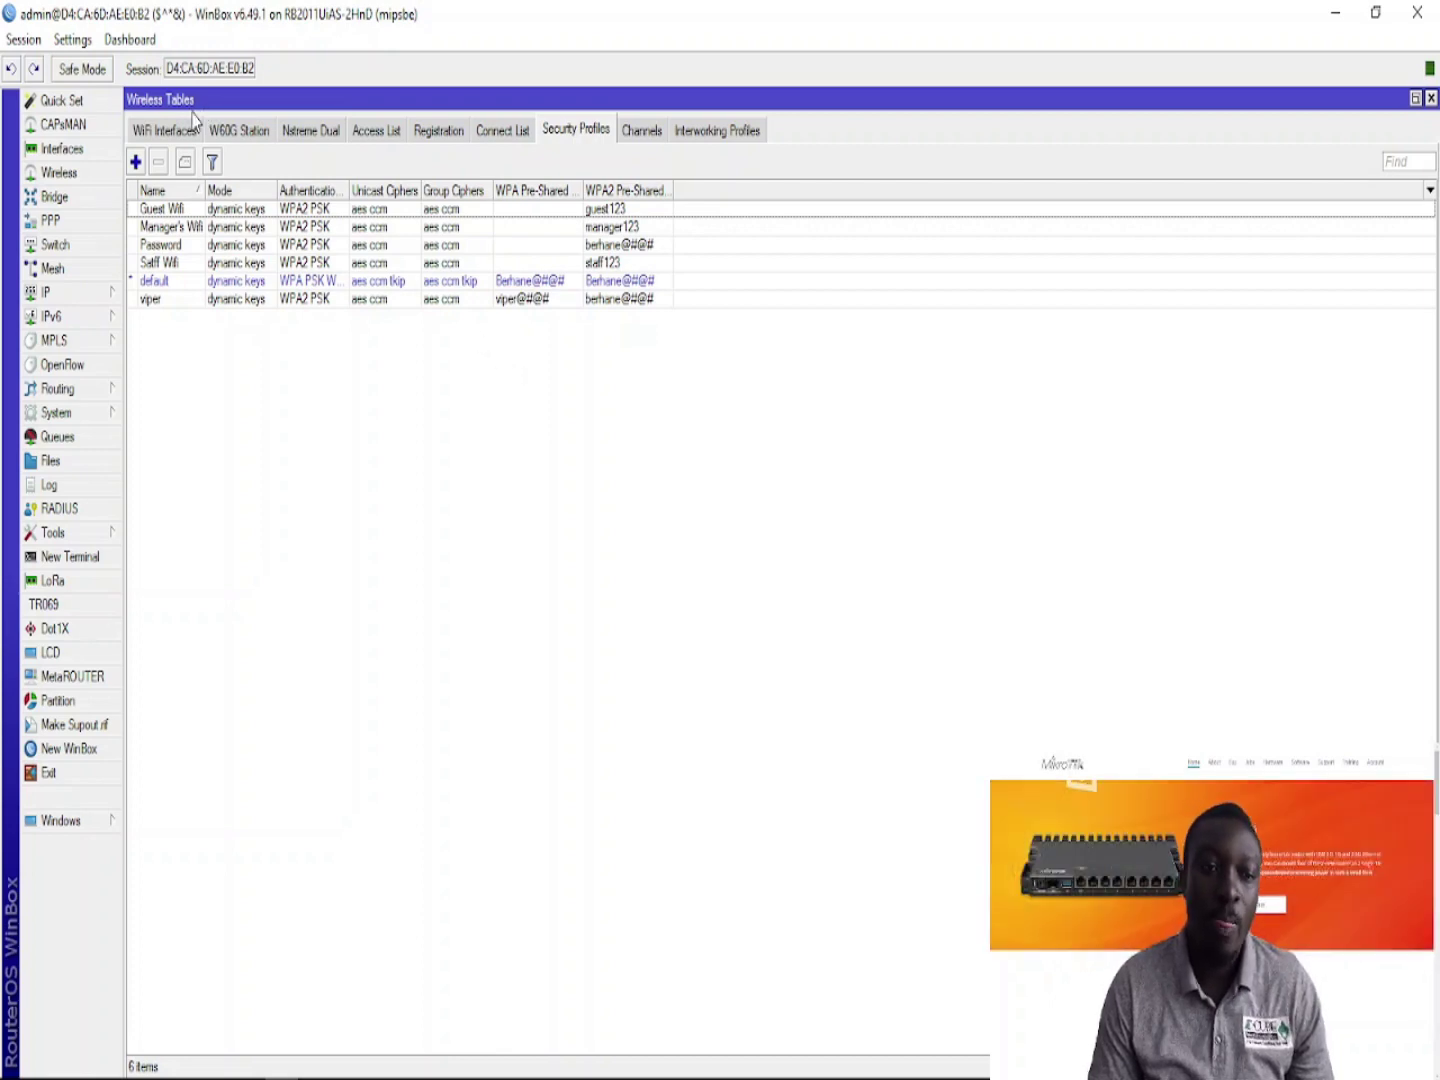
- Assign the Guest Wifi security profile to the Guest virtual interface
left_click(164, 132)
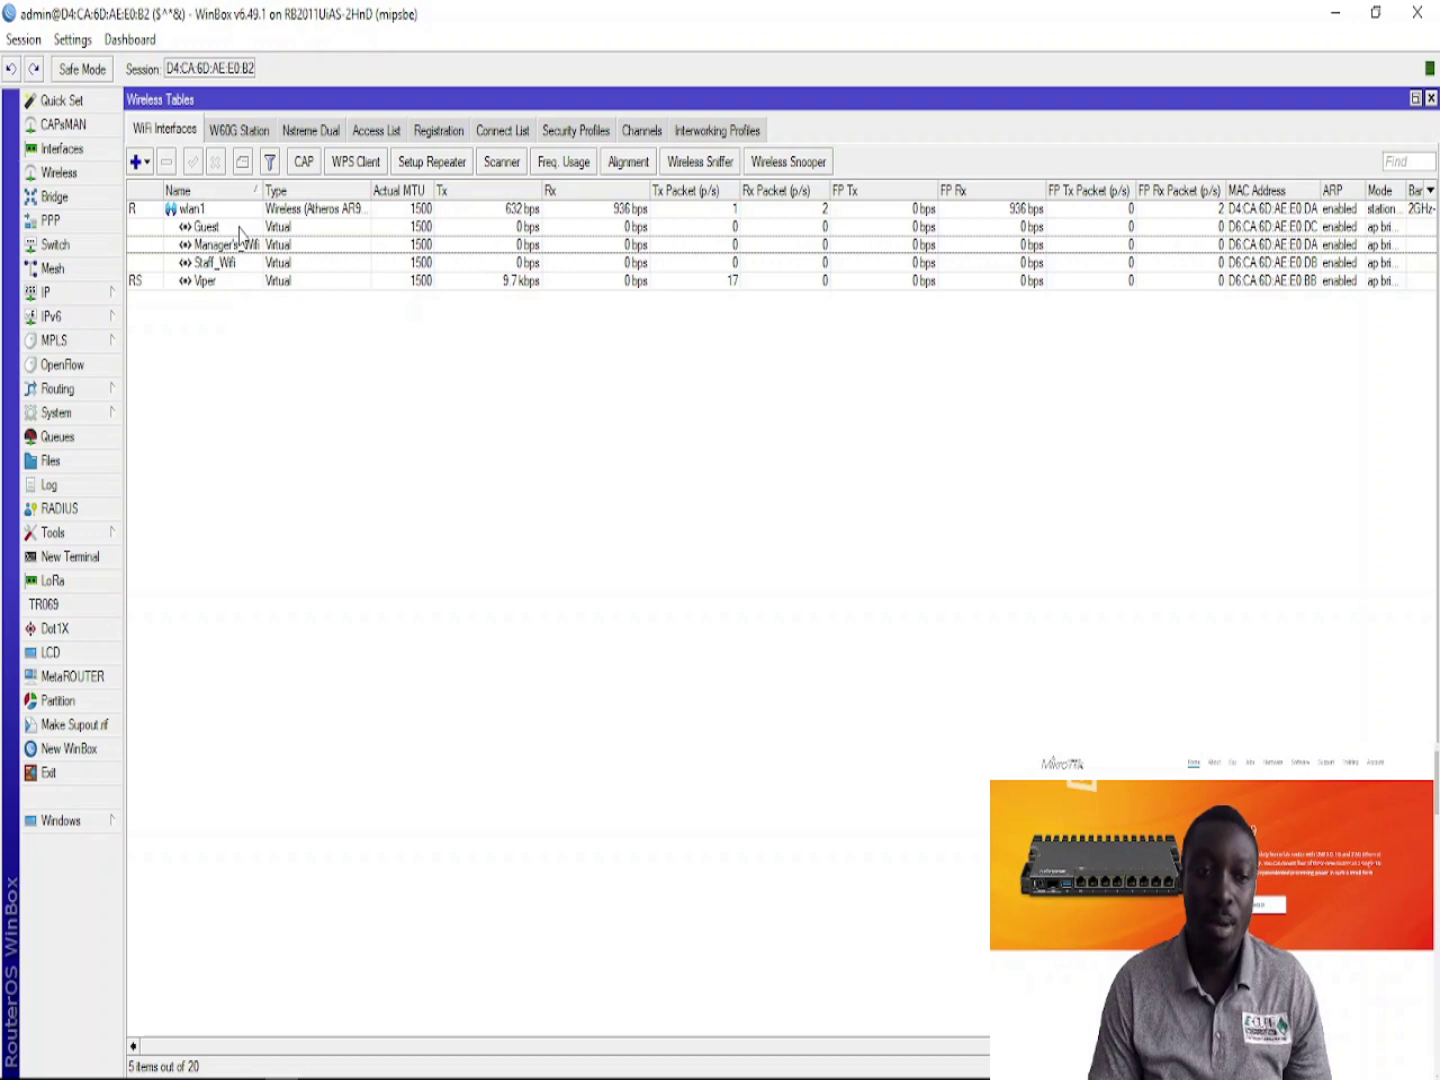
double_click(239, 229)
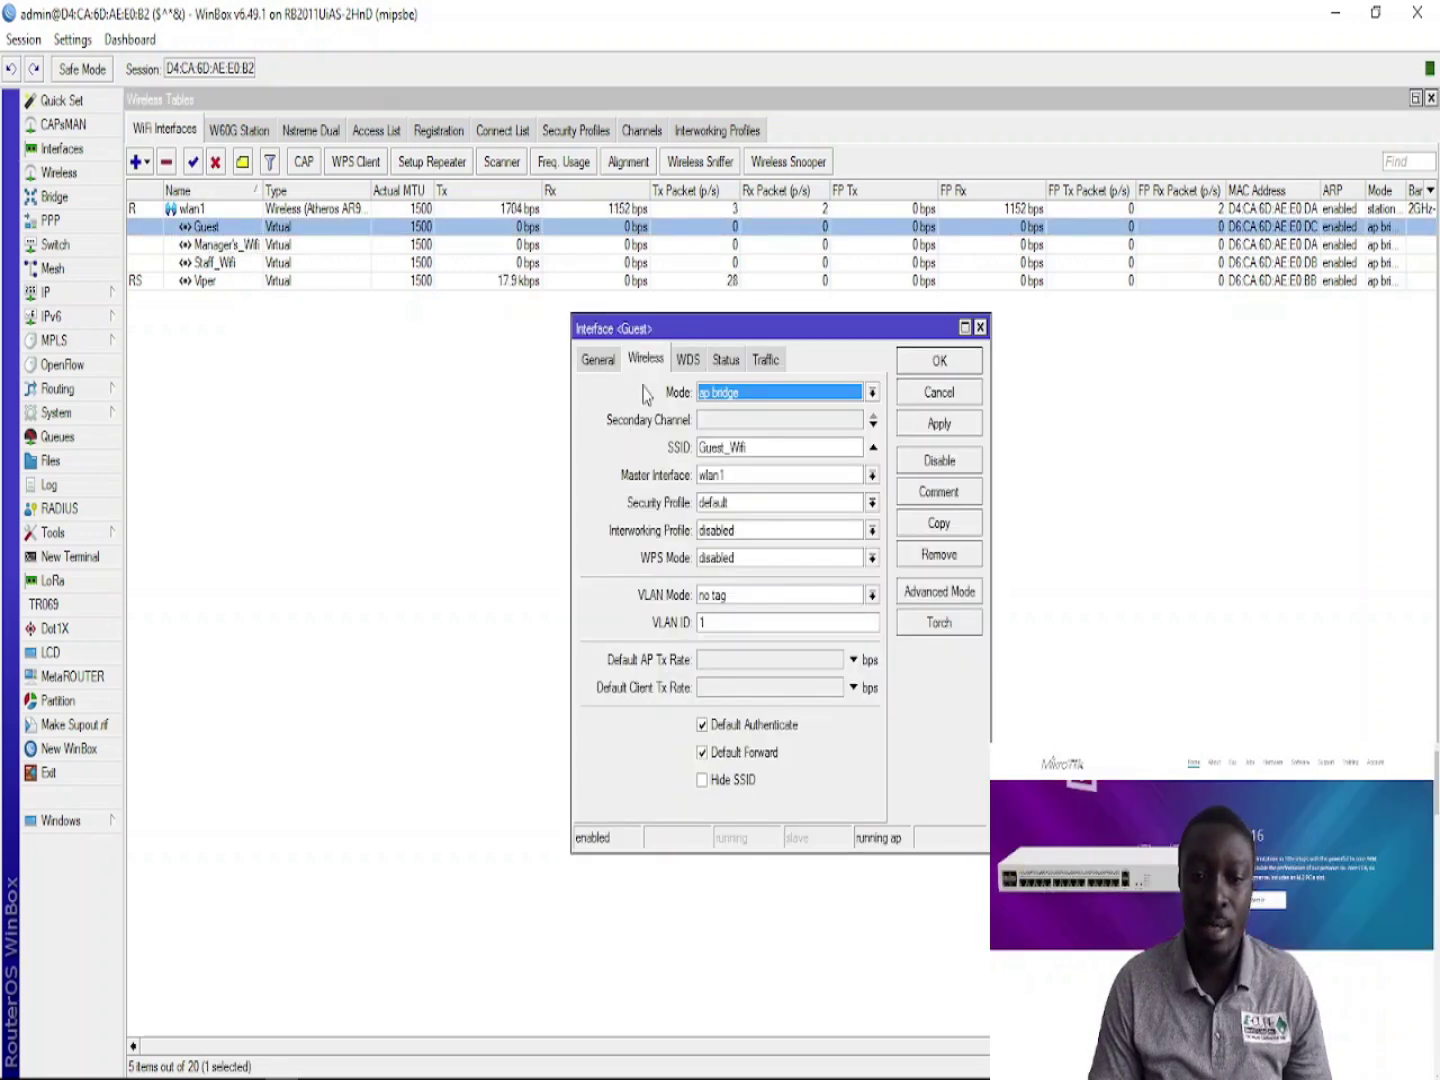
left_click(740, 510)
left_click(737, 518)
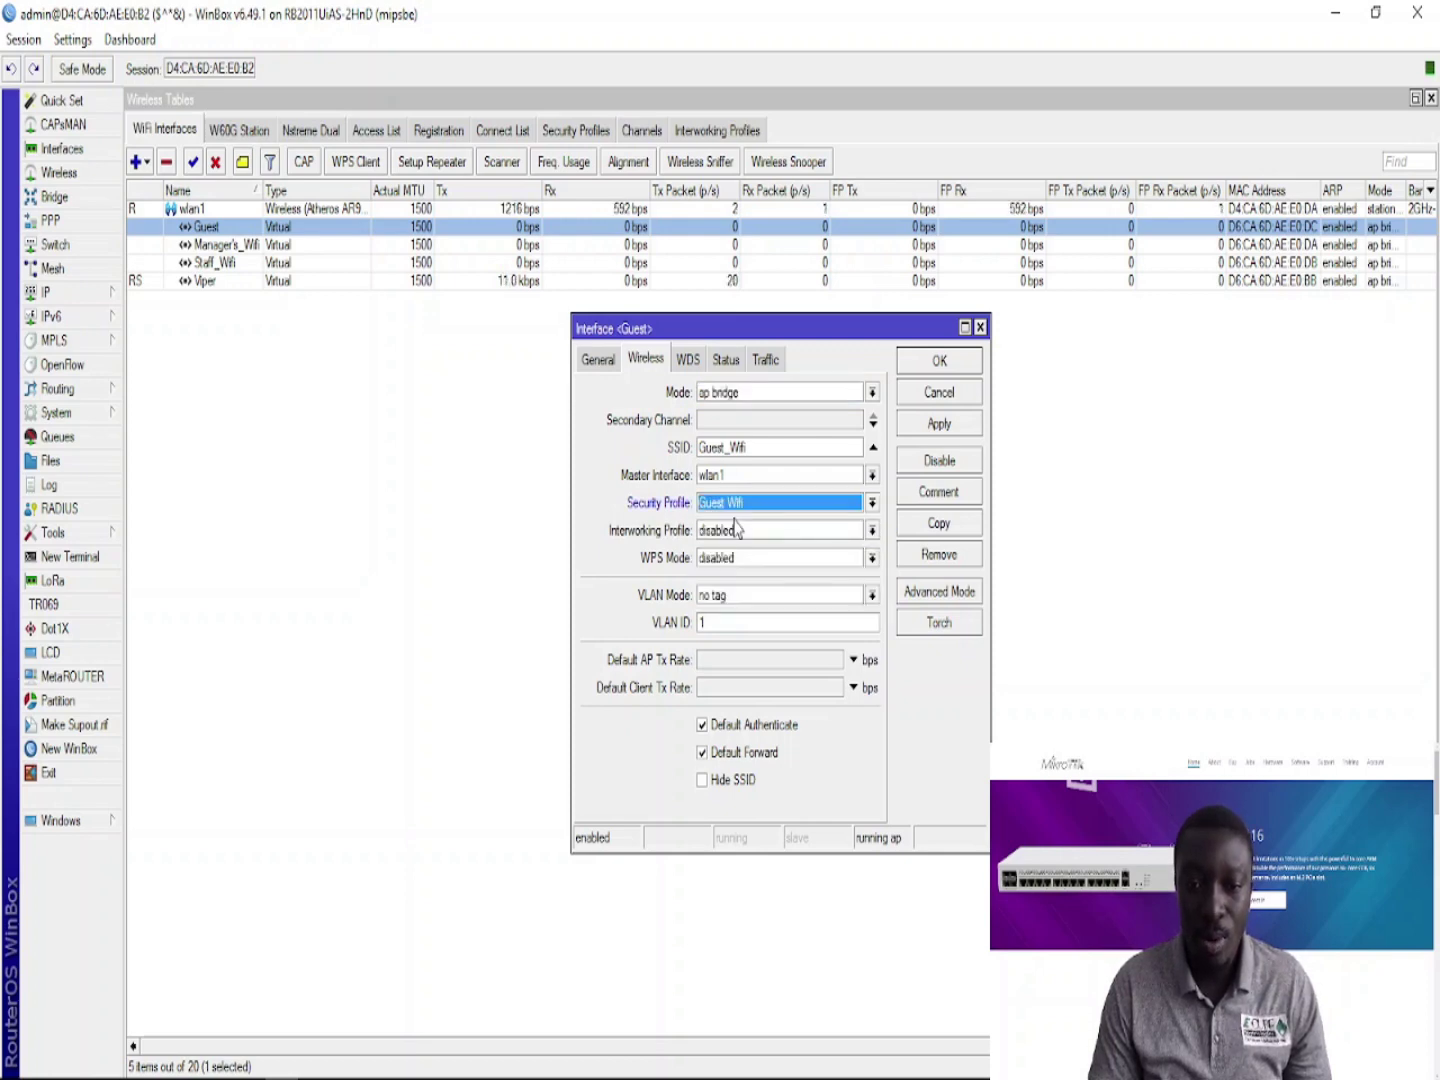
left_click(933, 424)
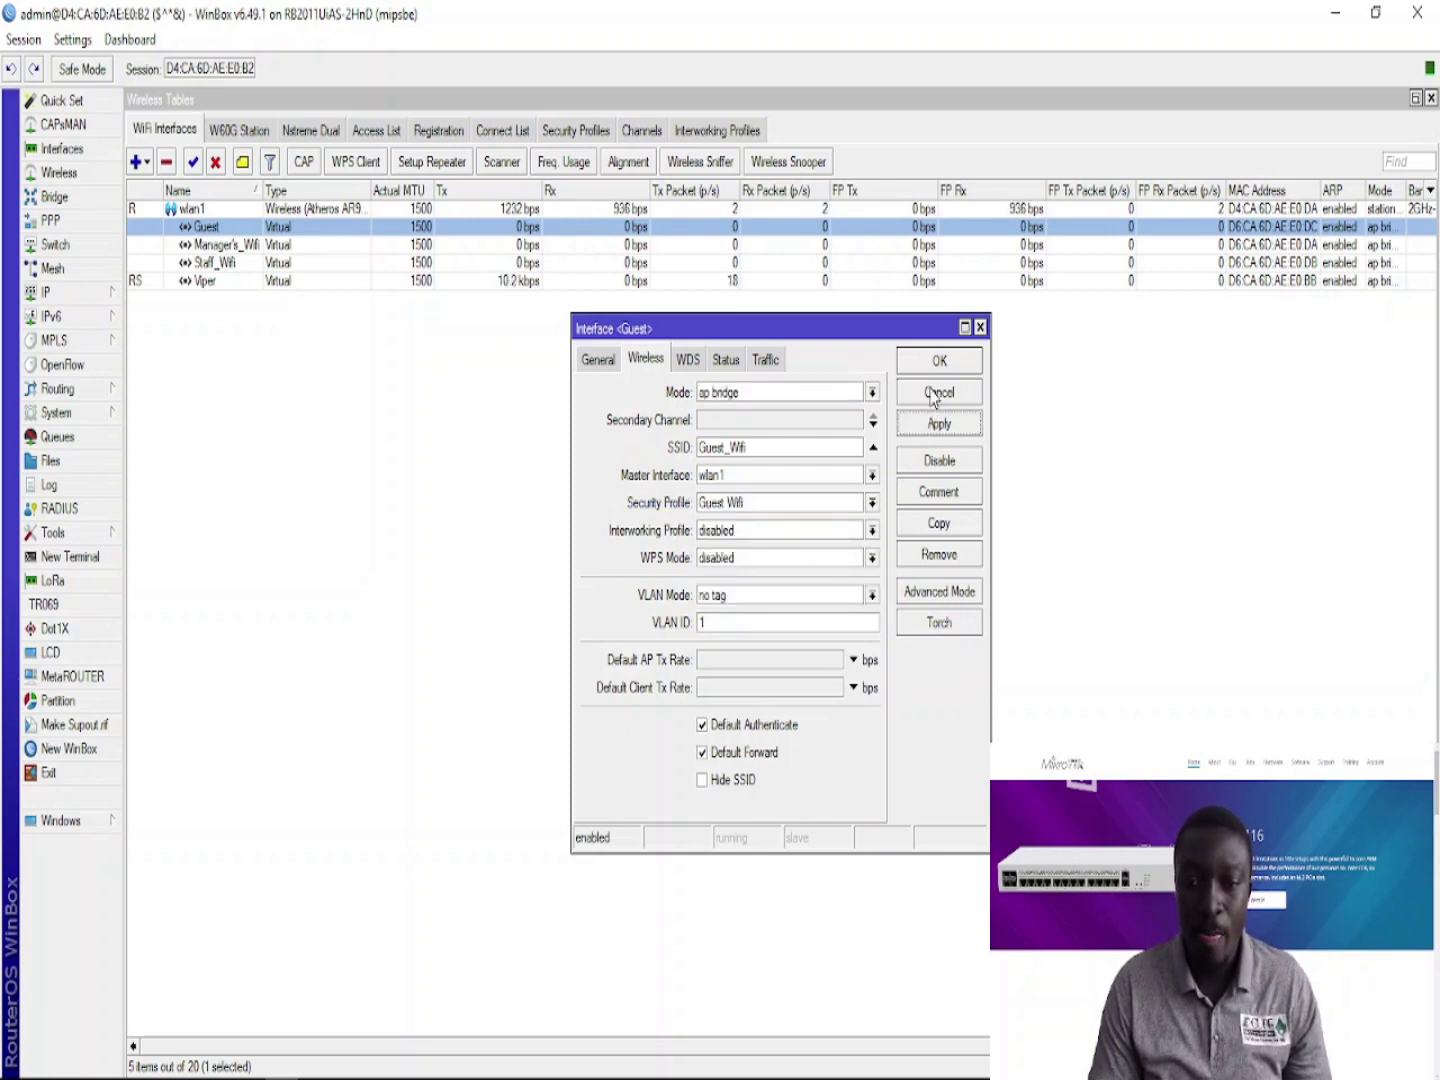
left_click(932, 367)
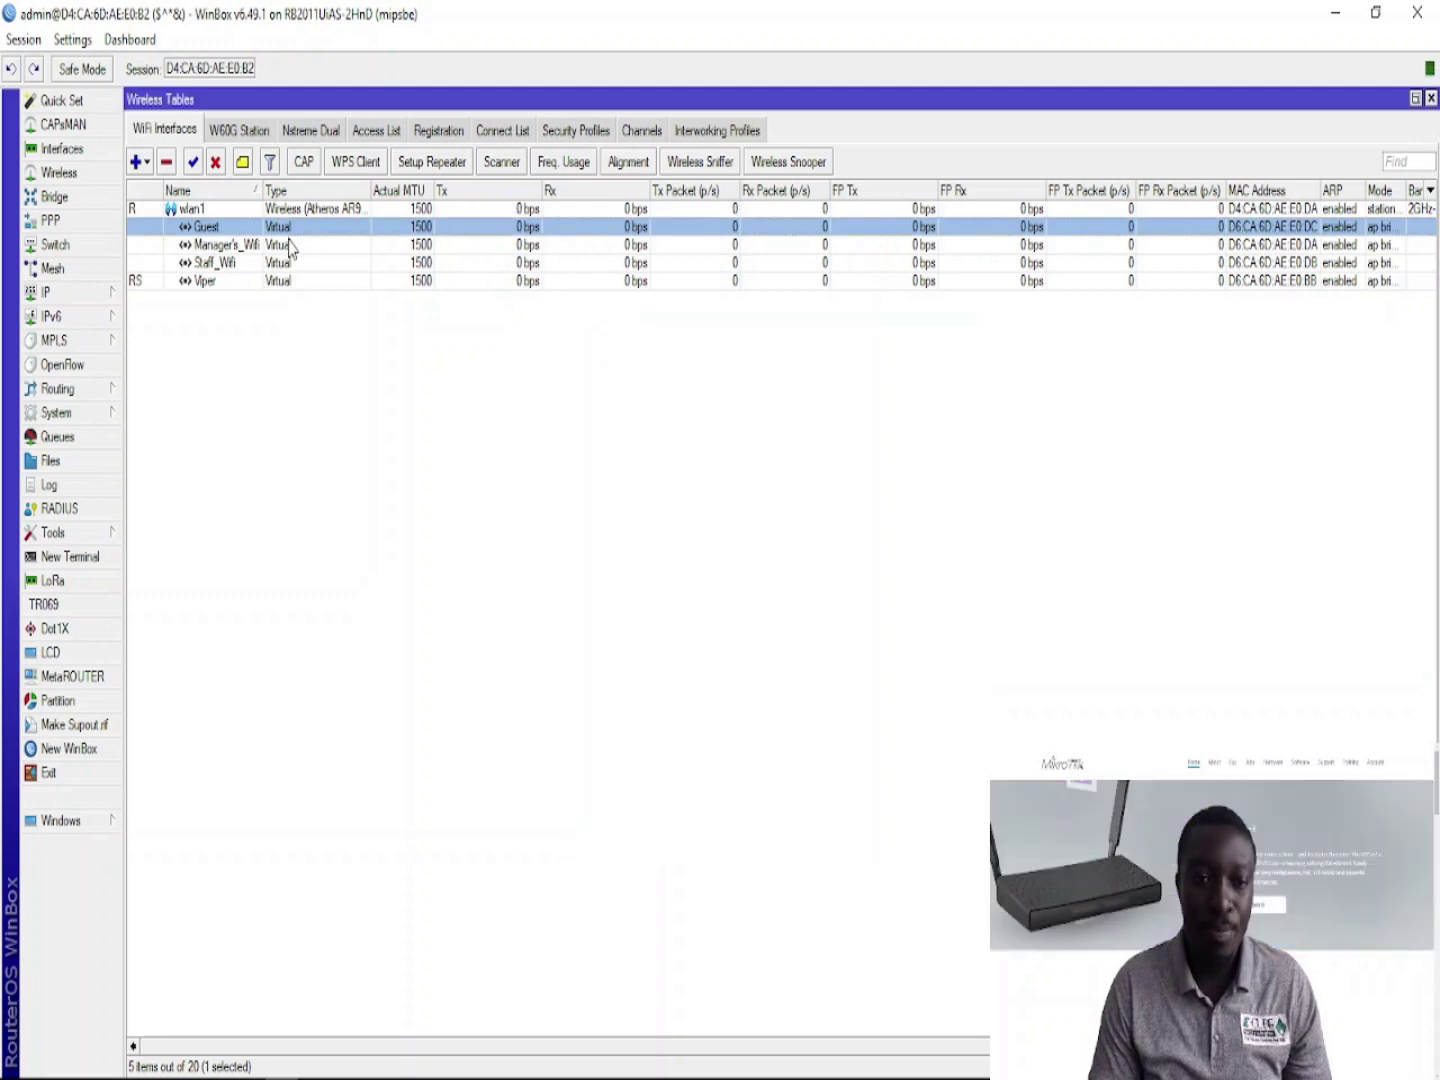
- Assign the Manager's Wifi security profile to the Manager's_Wifi interface
double_click(291, 245)
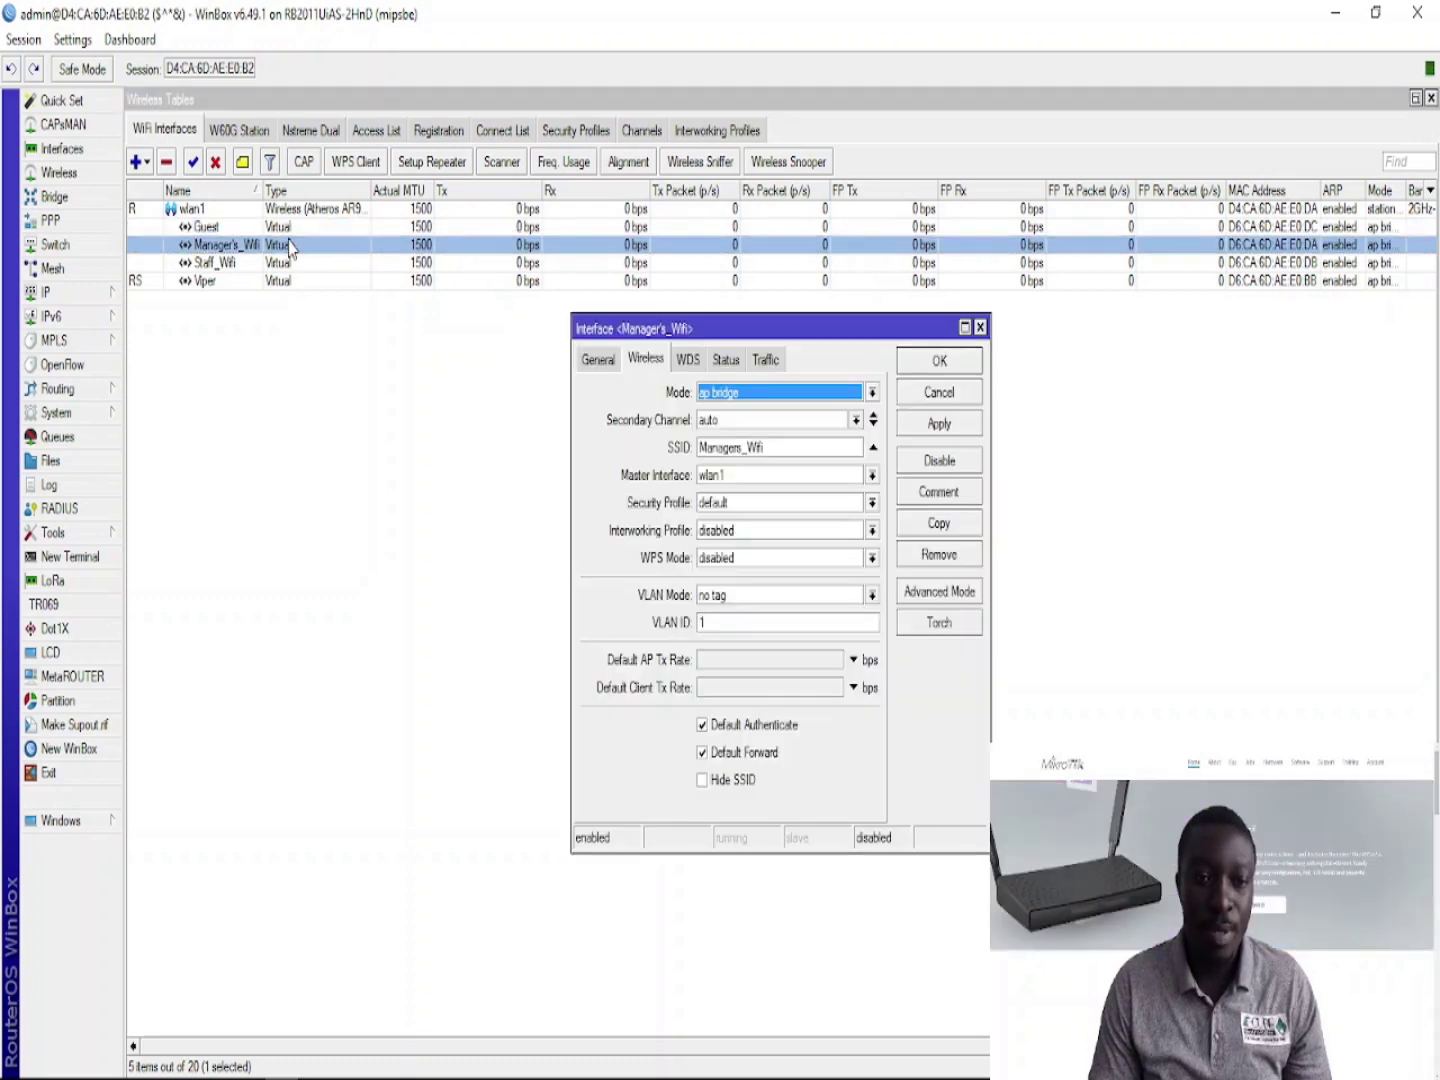
left_click(737, 506)
left_click(756, 538)
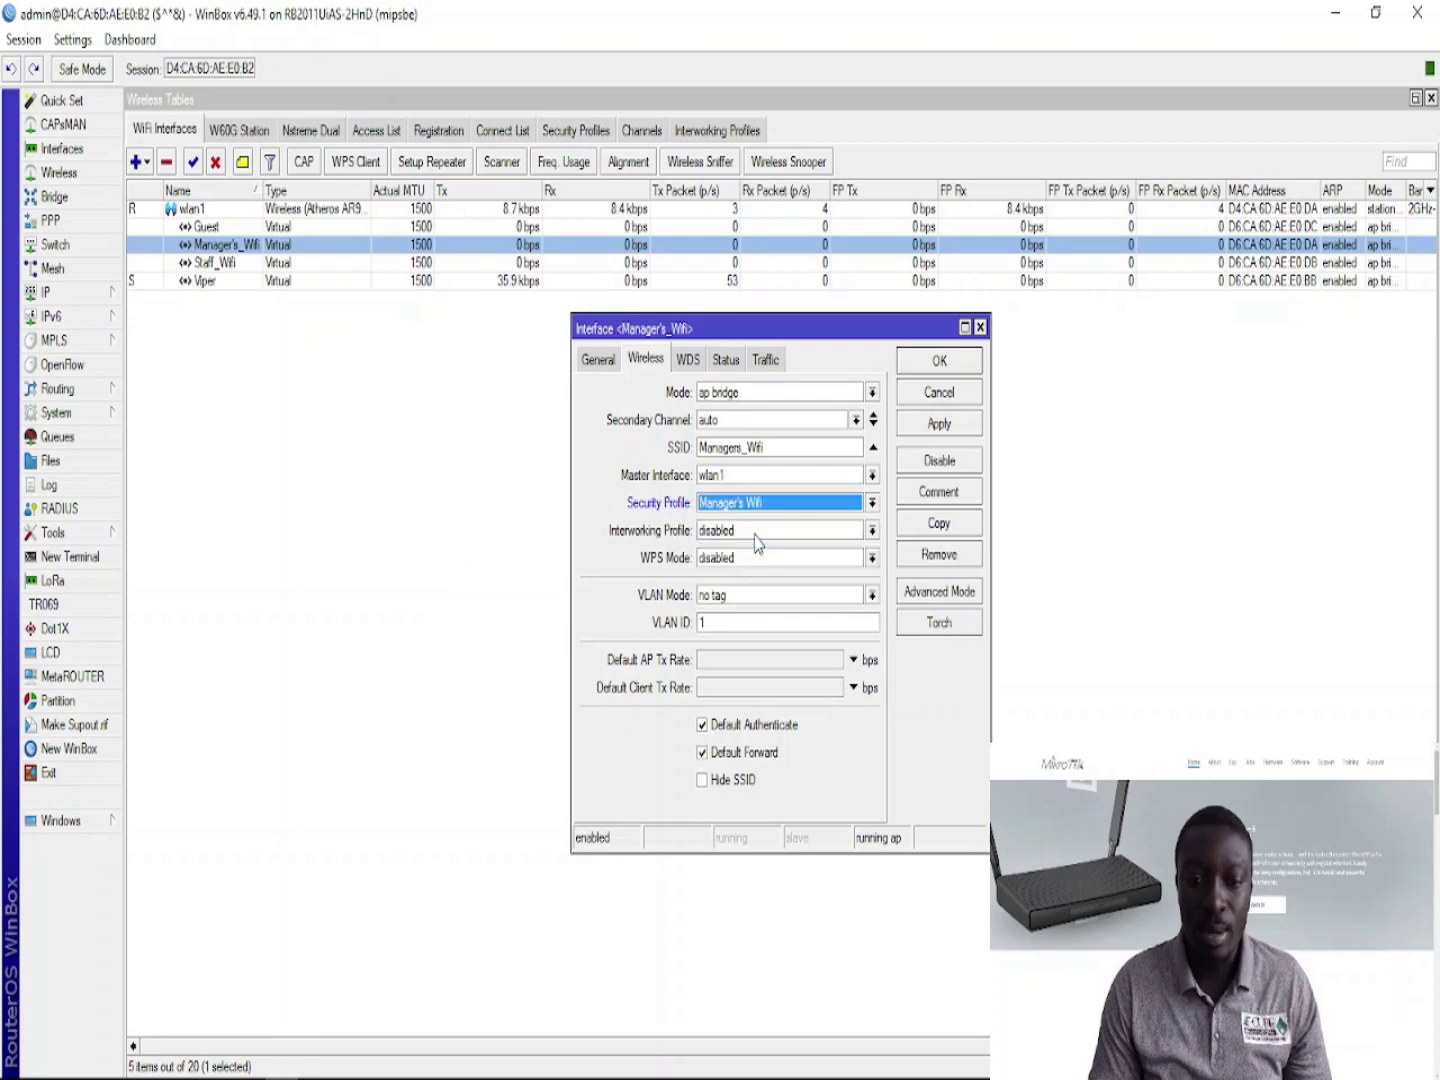
left_click(967, 422)
left_click(932, 368)
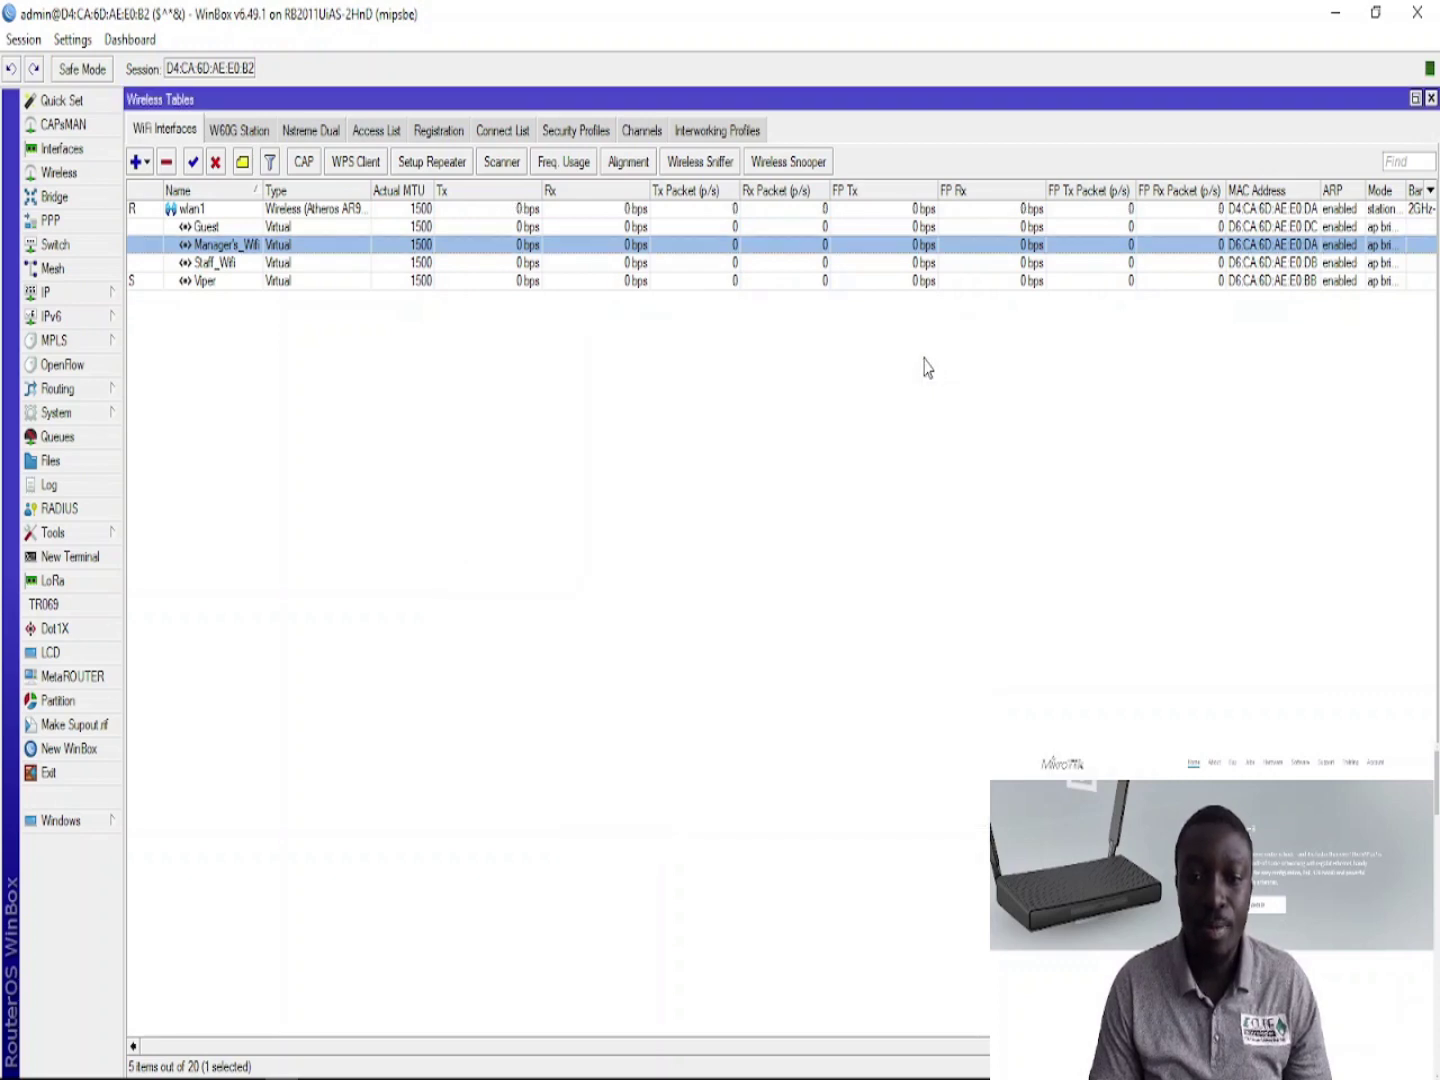
- Assign the Staff Wifi security profile to the Staff_Wifi interface and save it
double_click(352, 264)
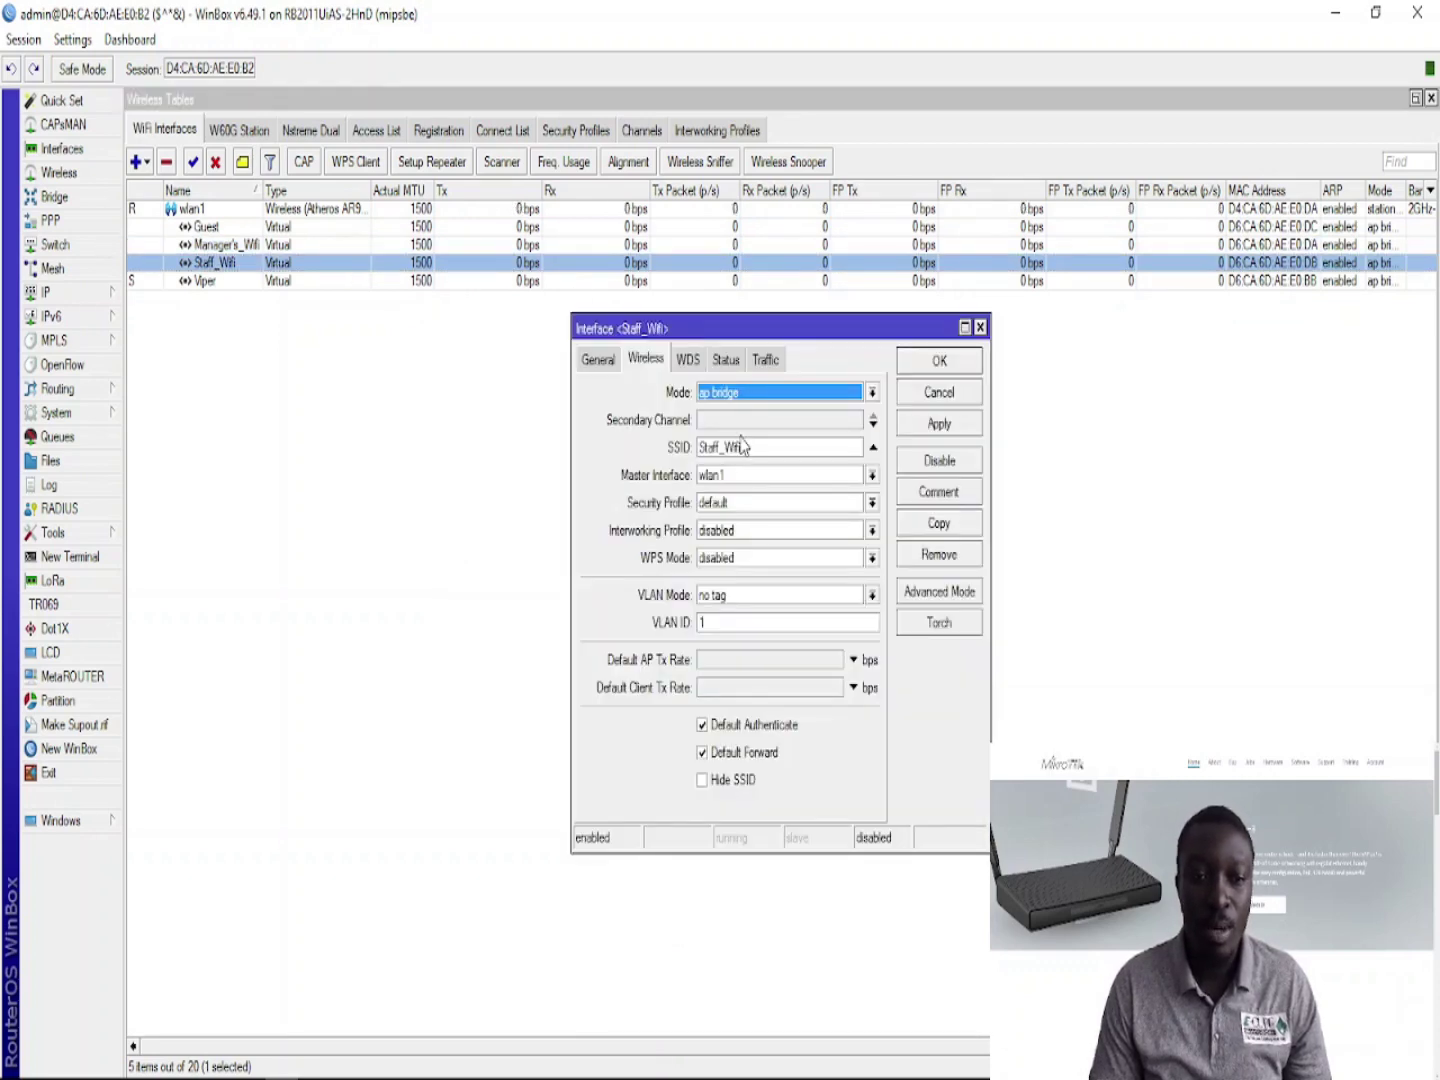
left_click(743, 502)
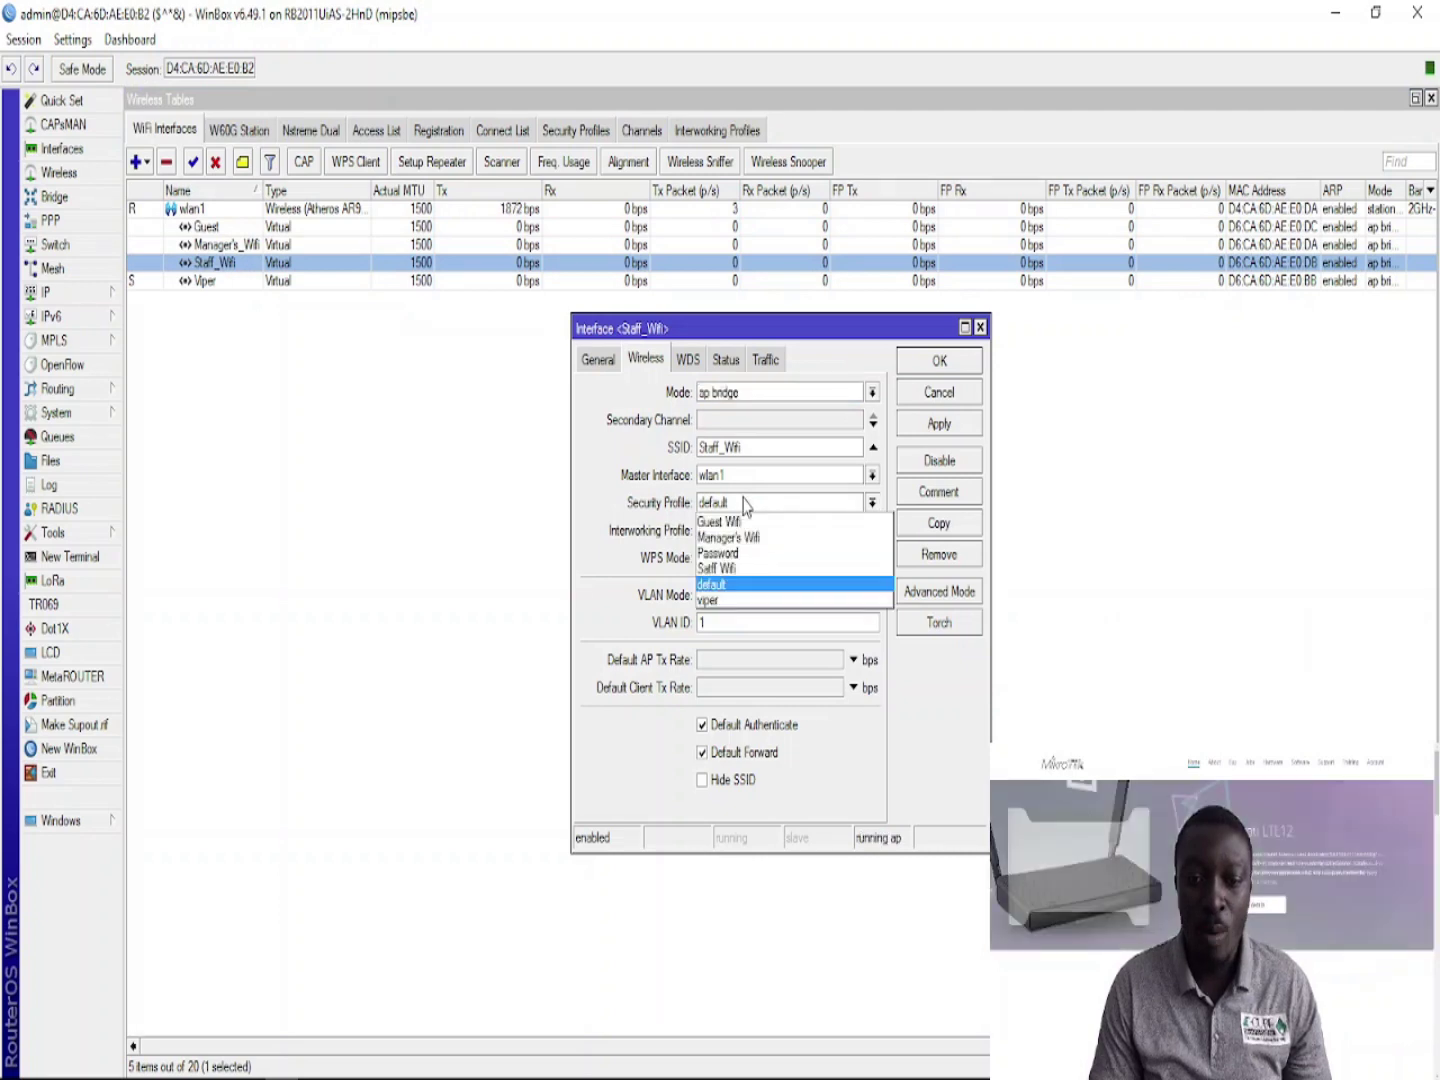
left_click(740, 568)
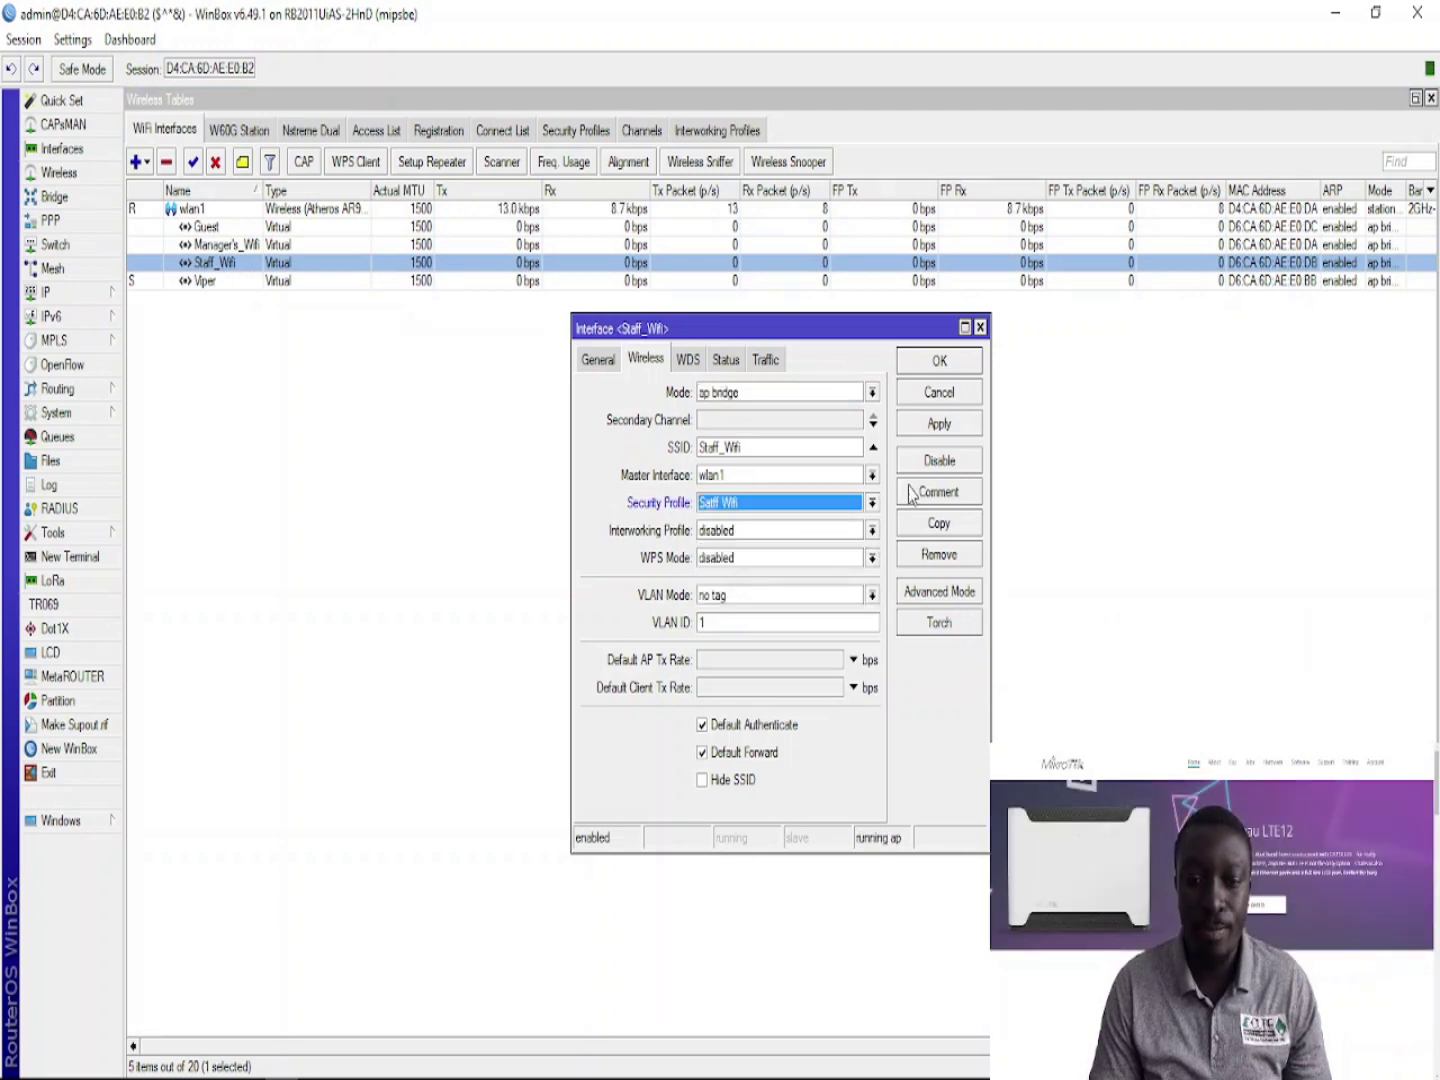
left_click(937, 426)
left_click(937, 363)
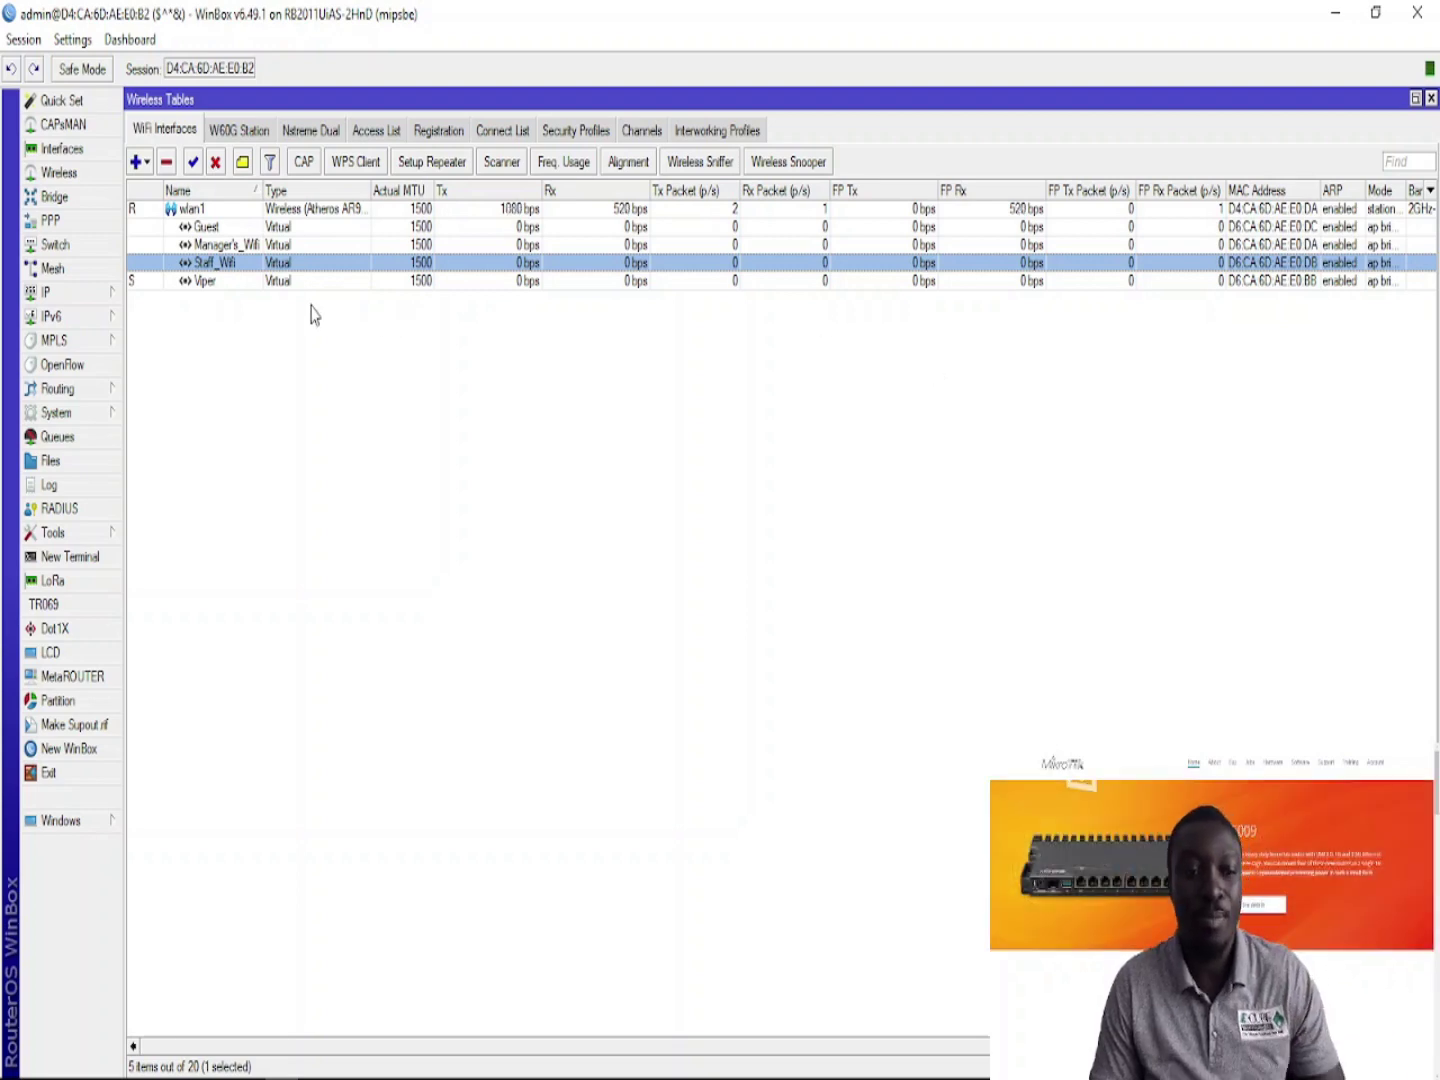
- Check the IP pool list, then open the router's IP address list
left_click(74, 299)
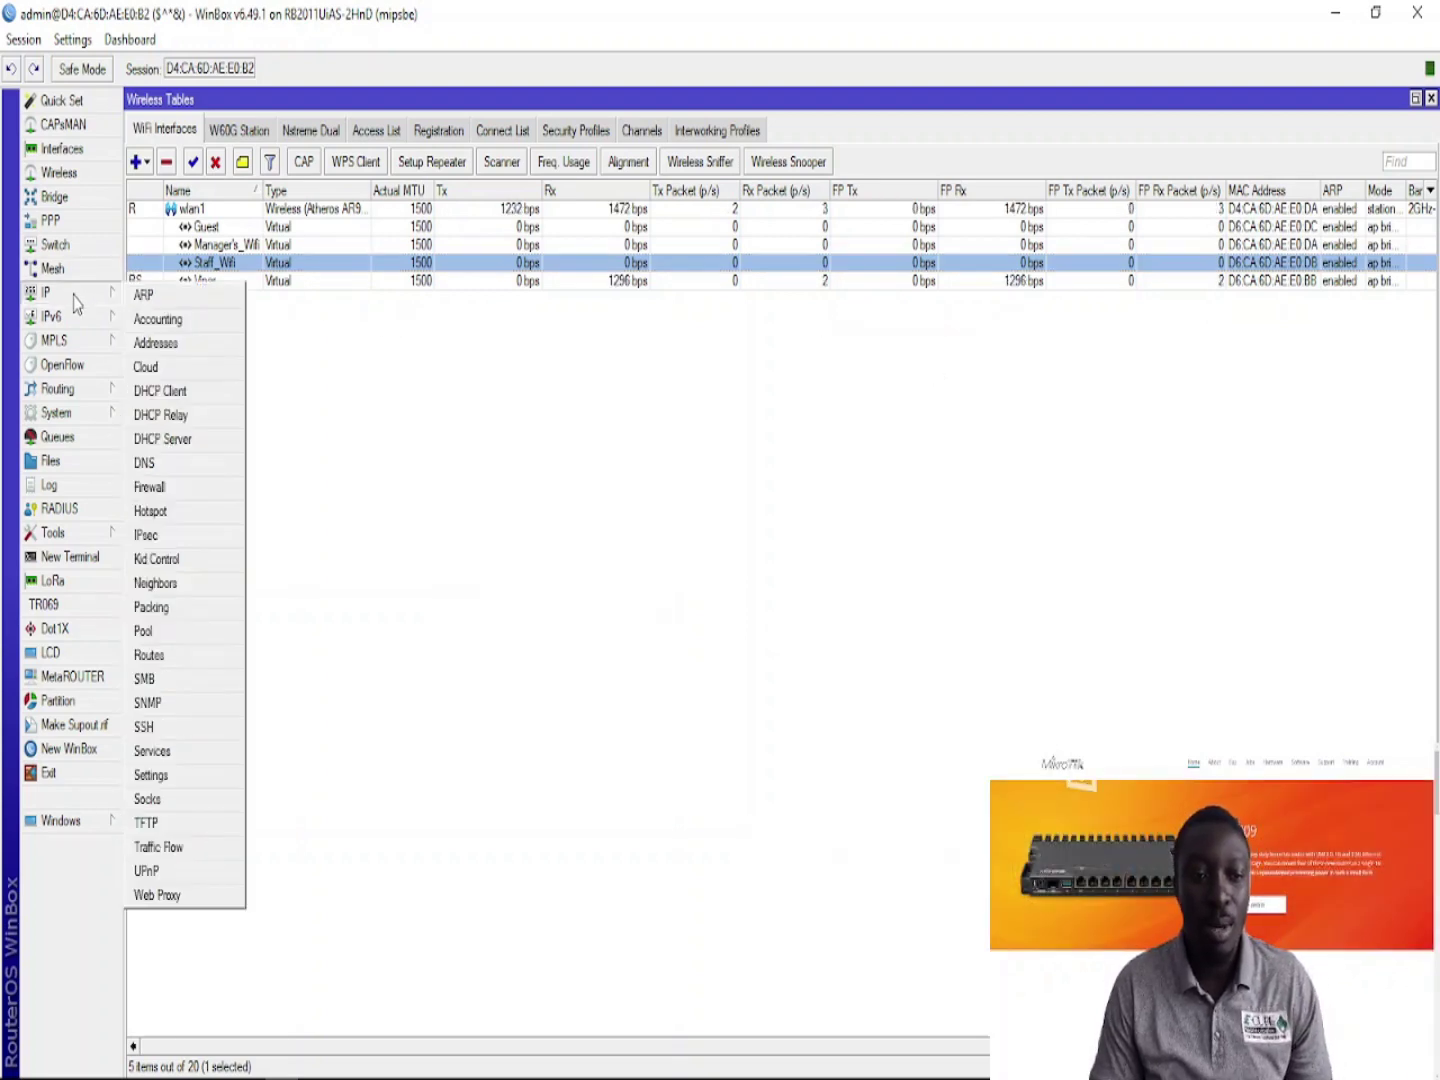
left_click(160, 633)
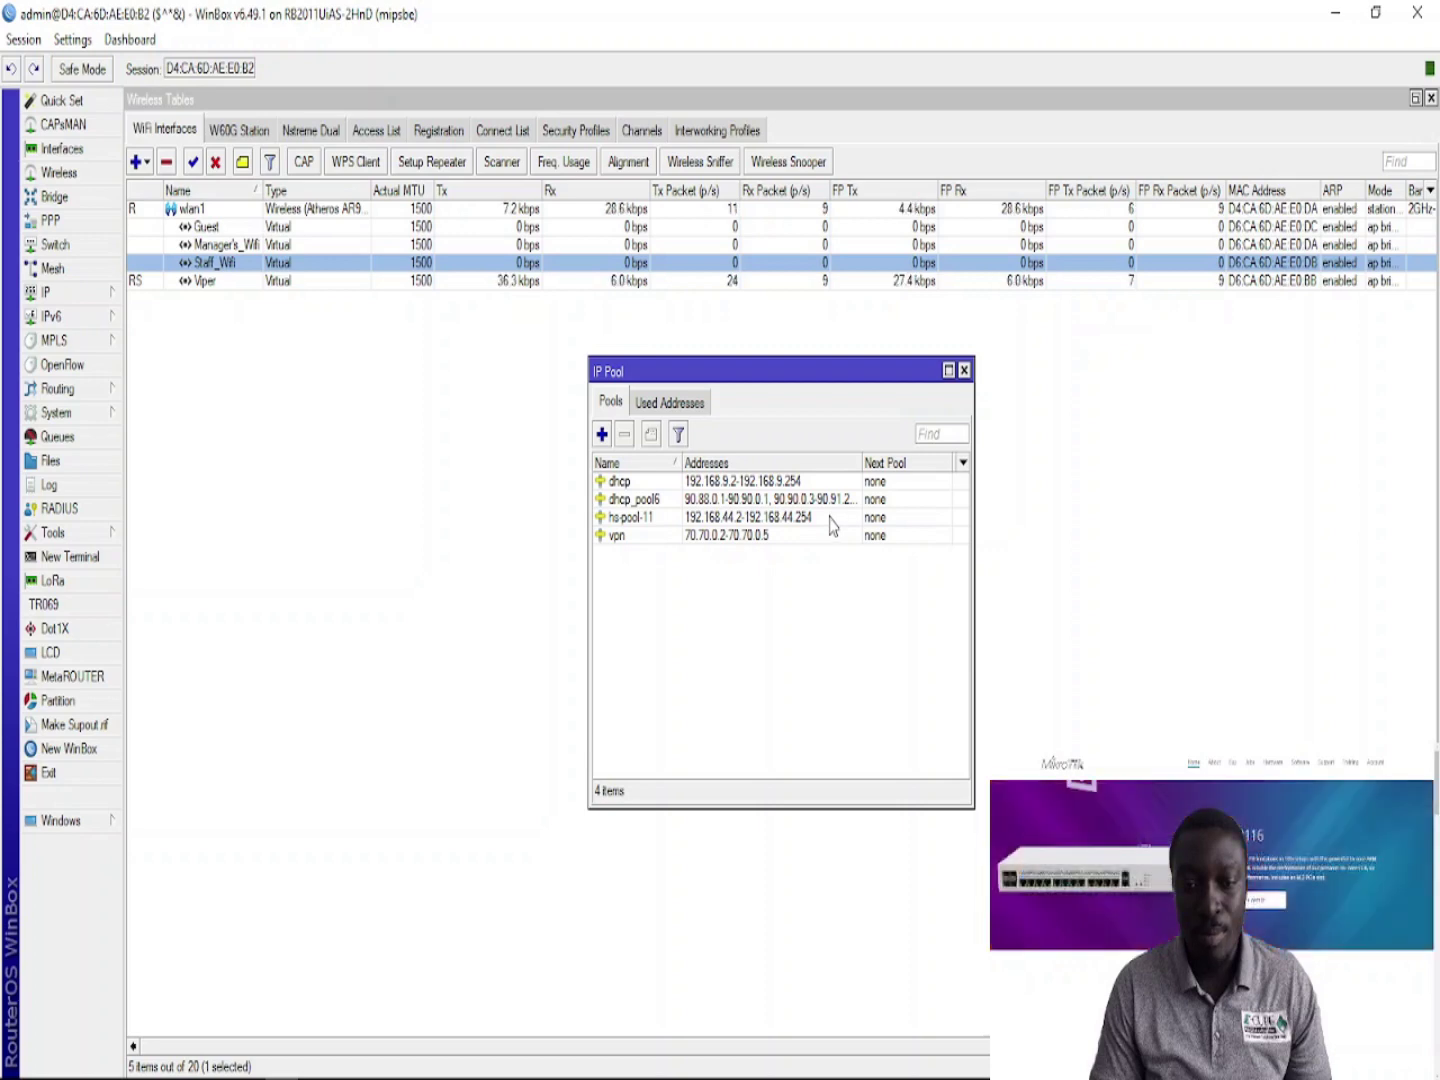
left_click(964, 372)
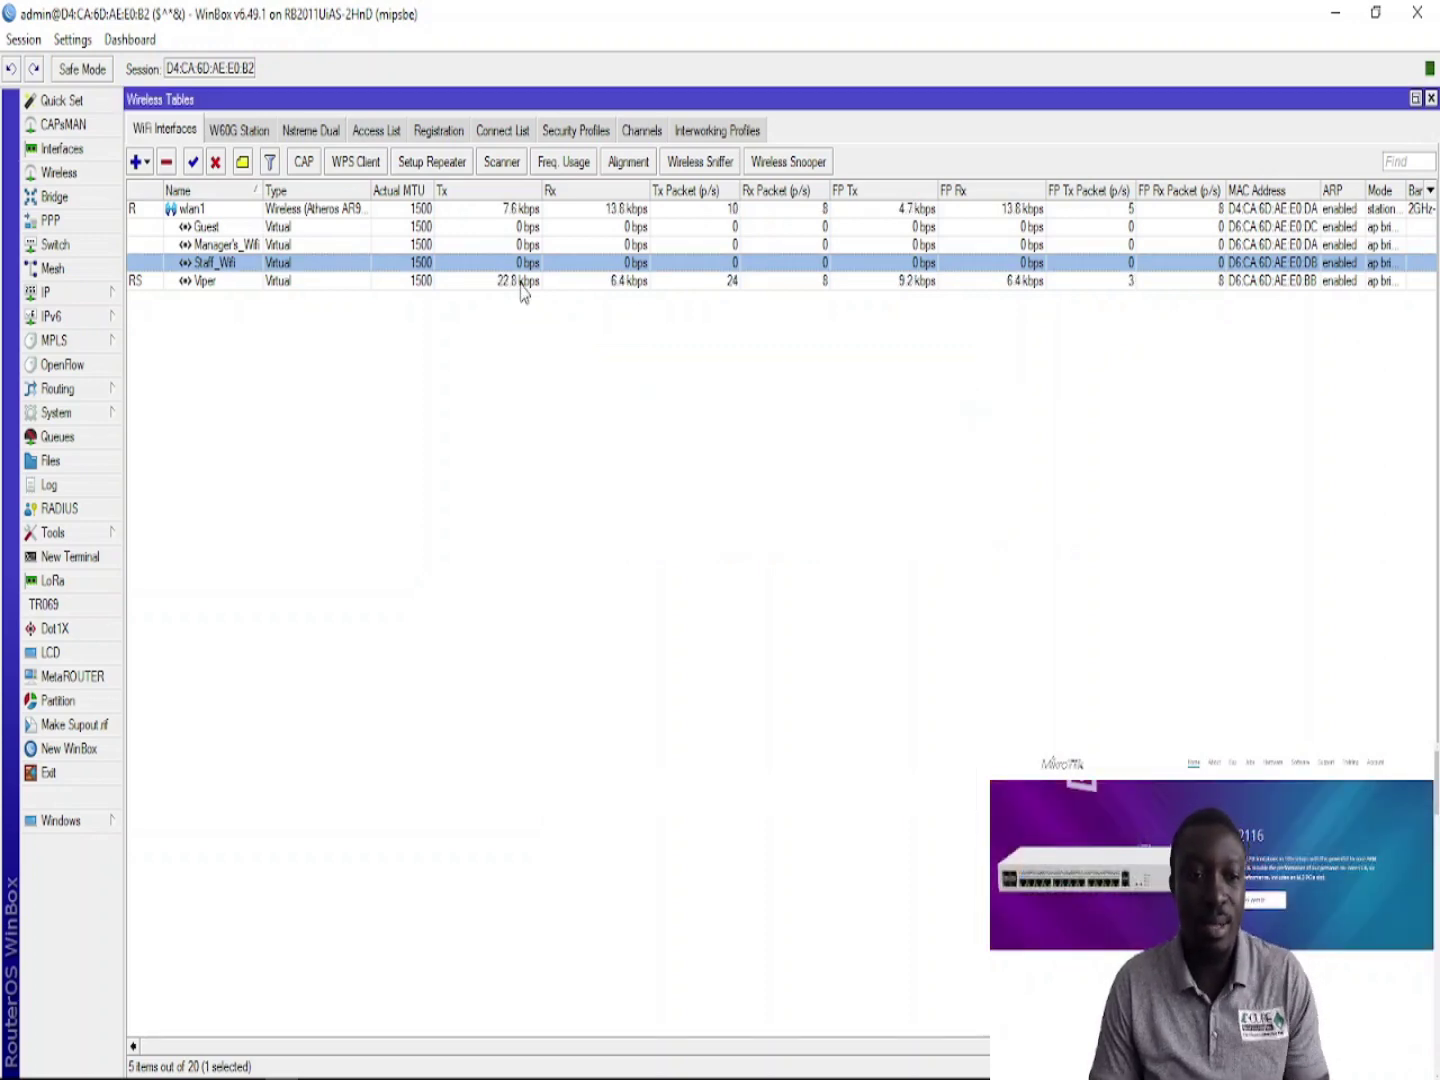
left_click(59, 291)
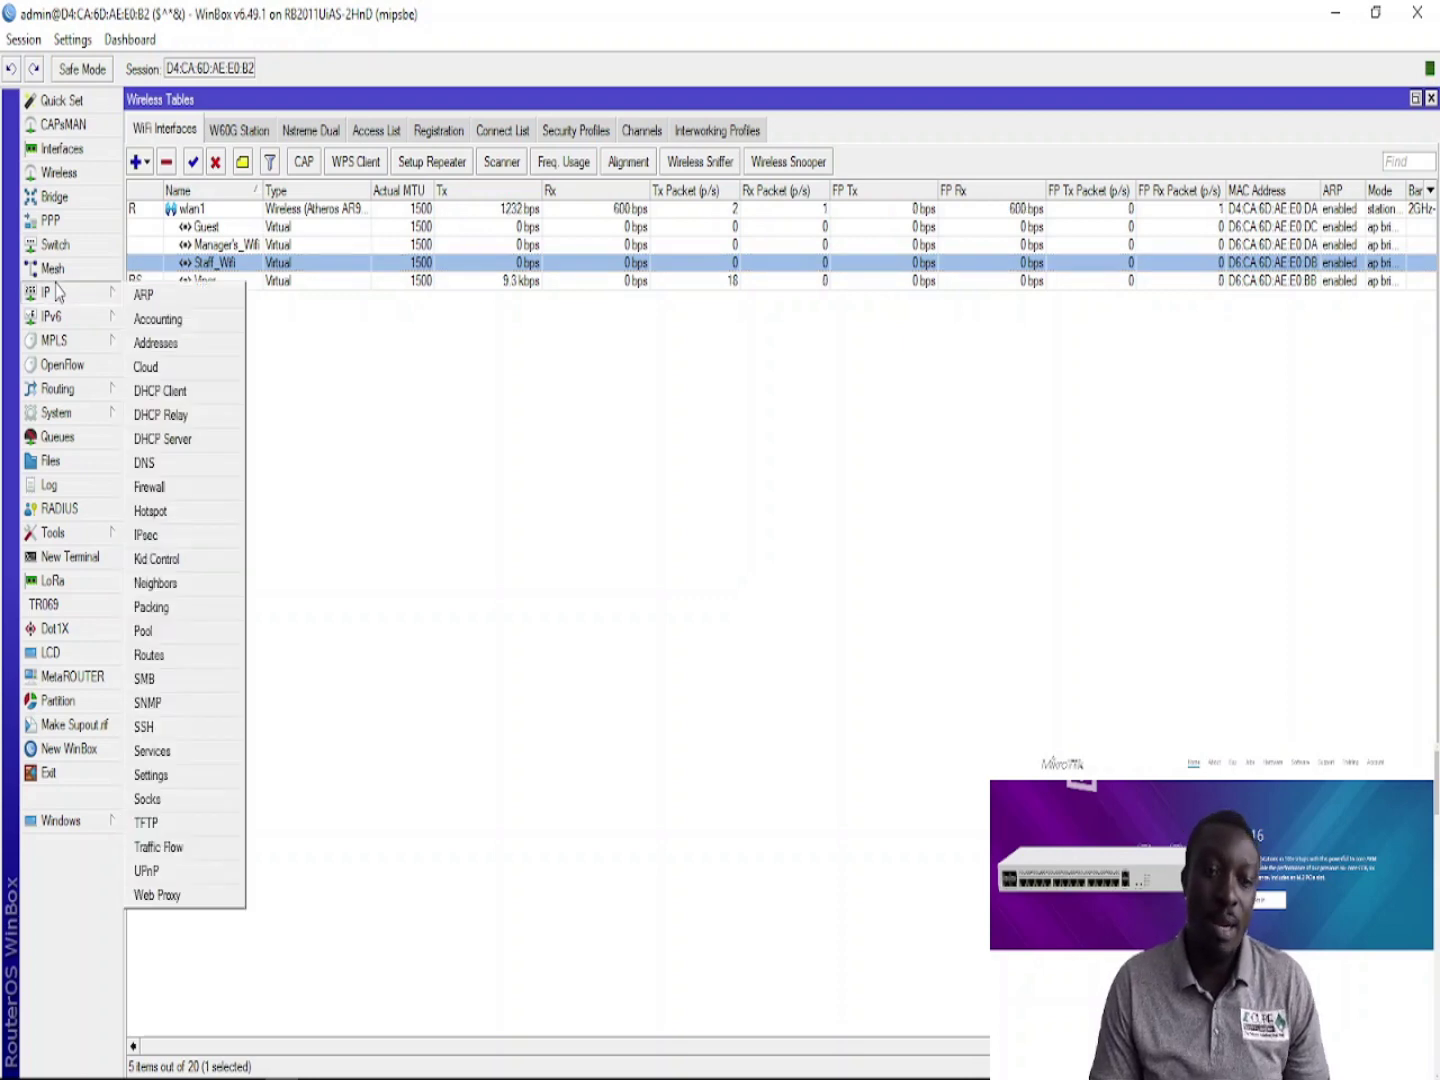
left_click(177, 345)
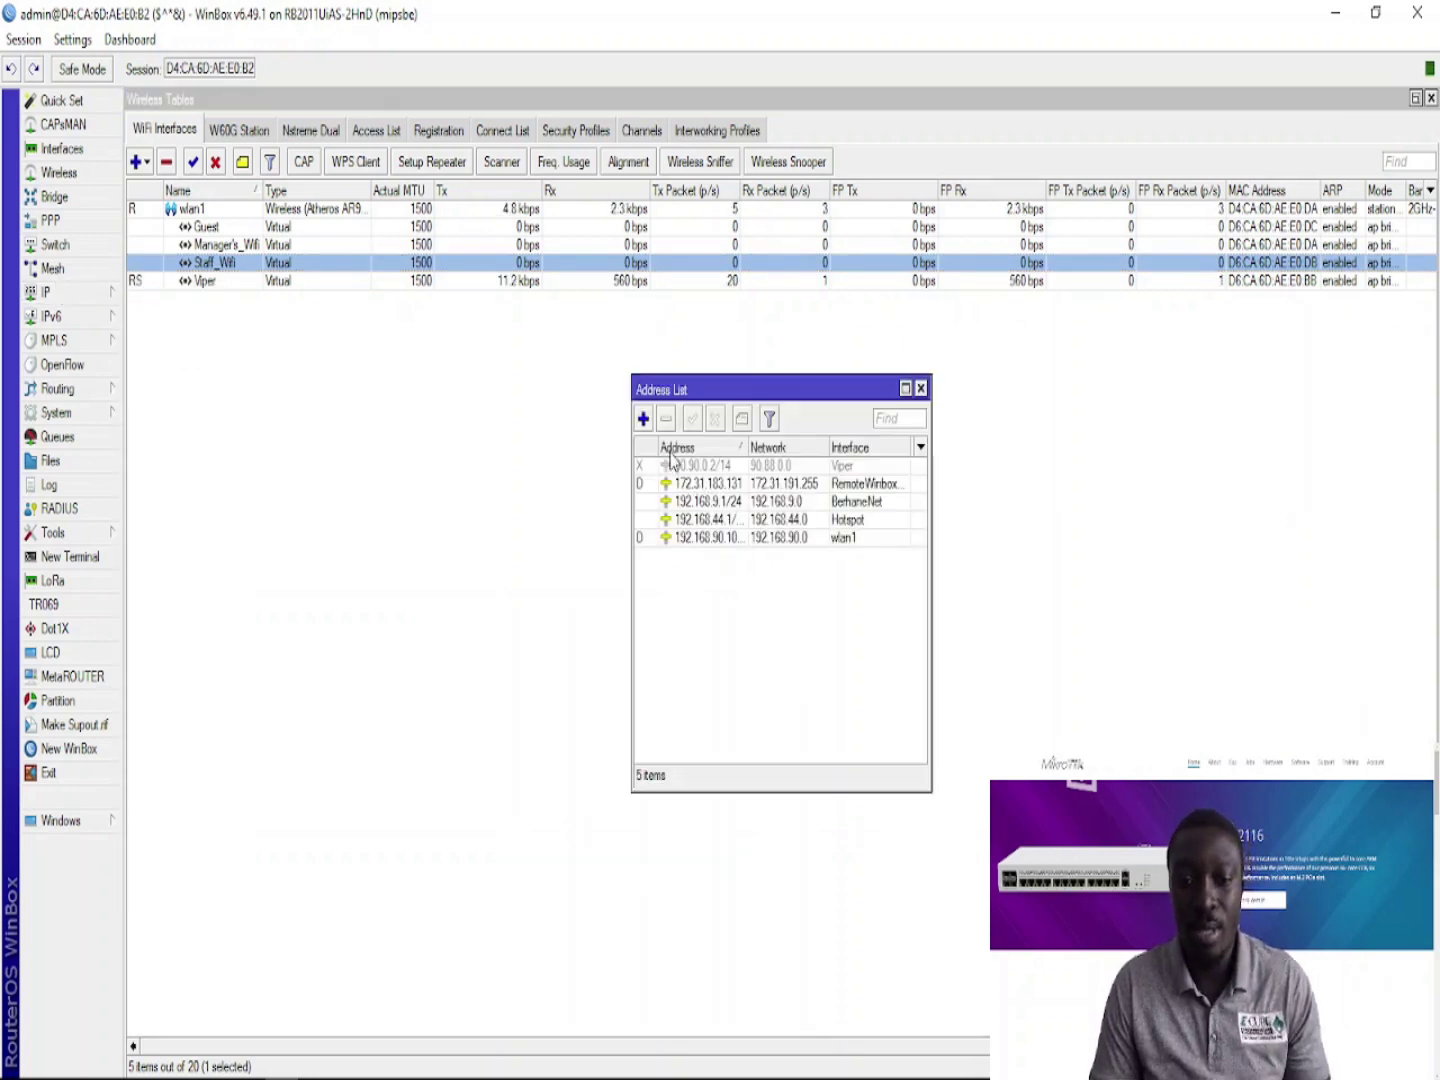
- Add address 45.45.0.1/16 on Manager's_Wifi, then start another new address
left_click(643, 418)
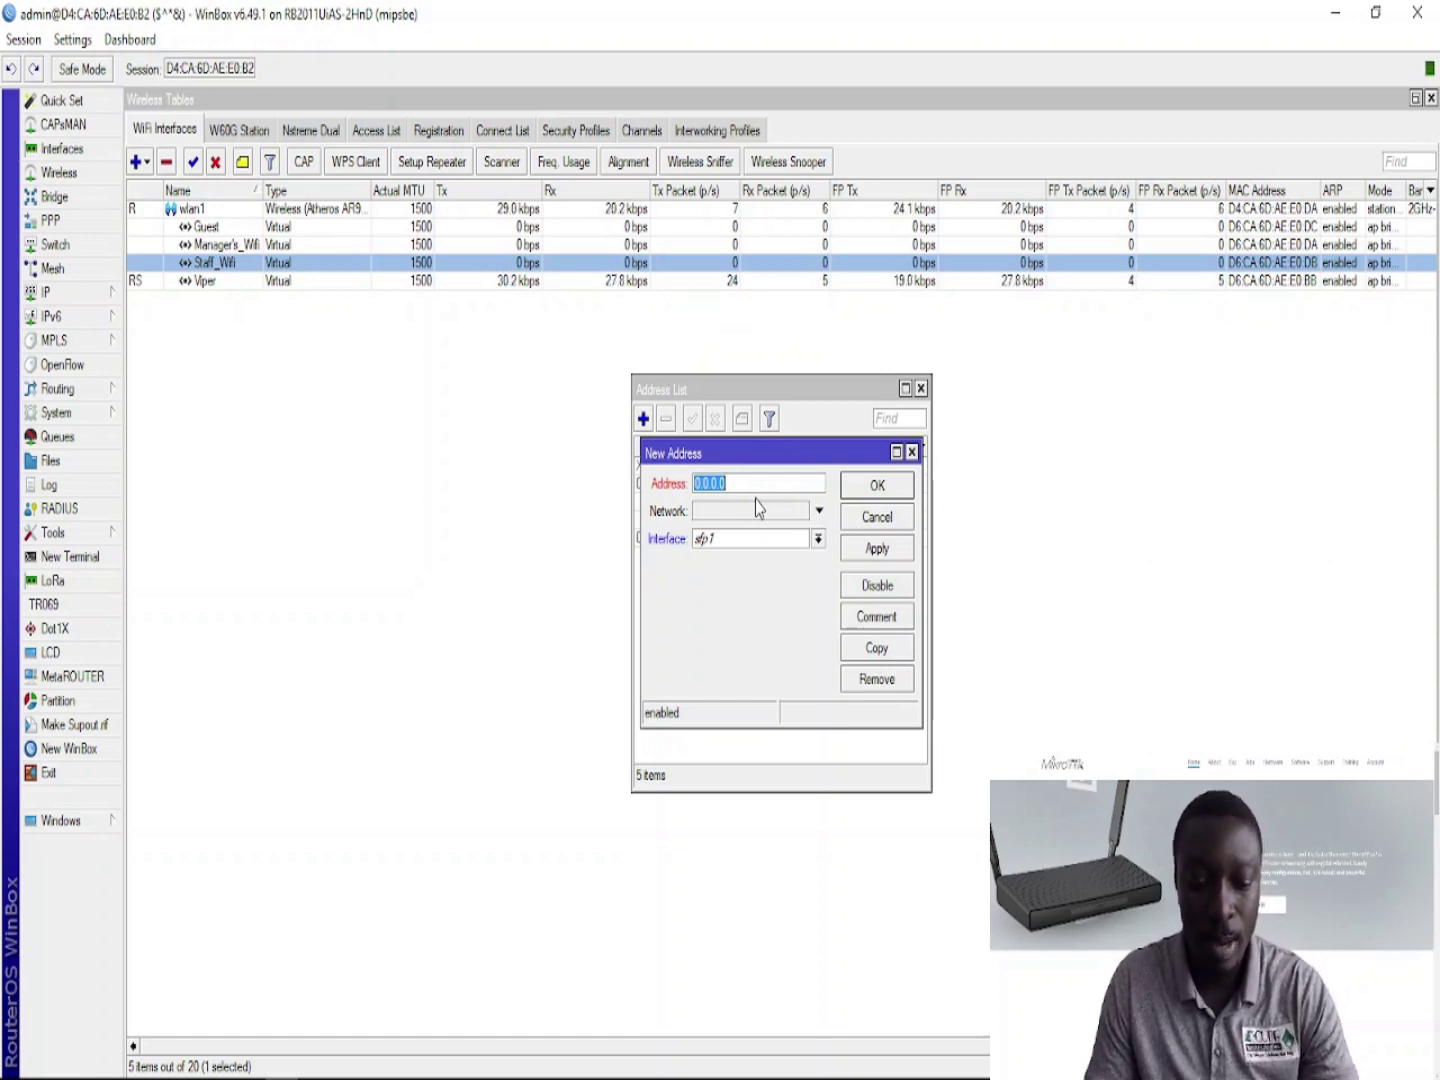
type("45.")
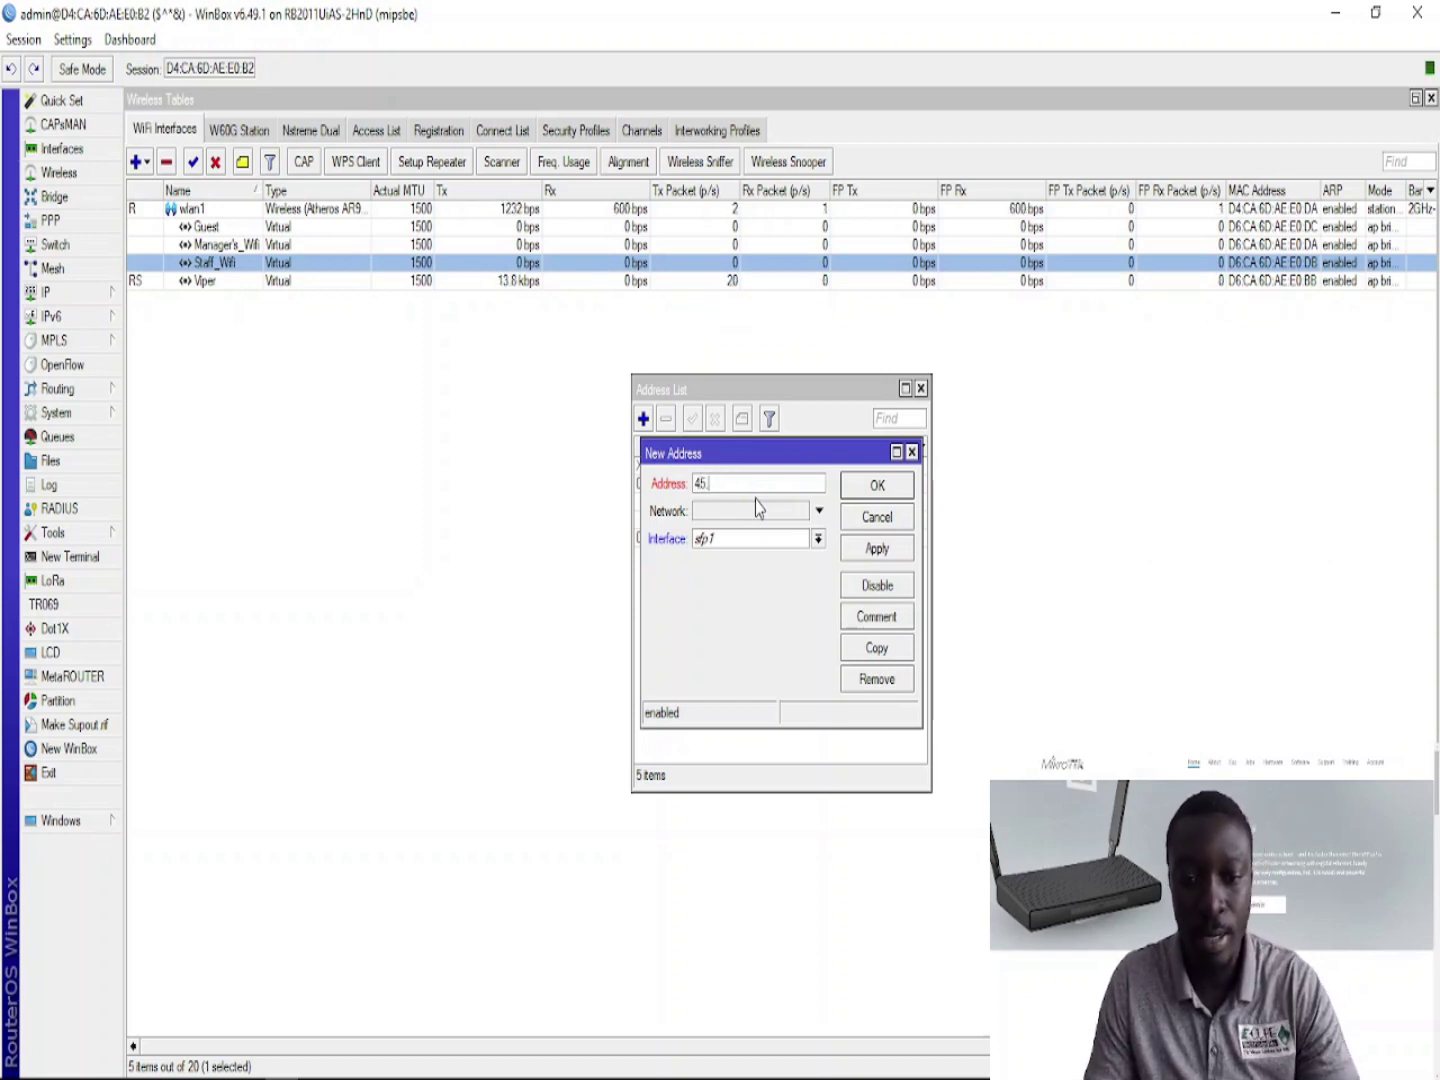
type("45.")
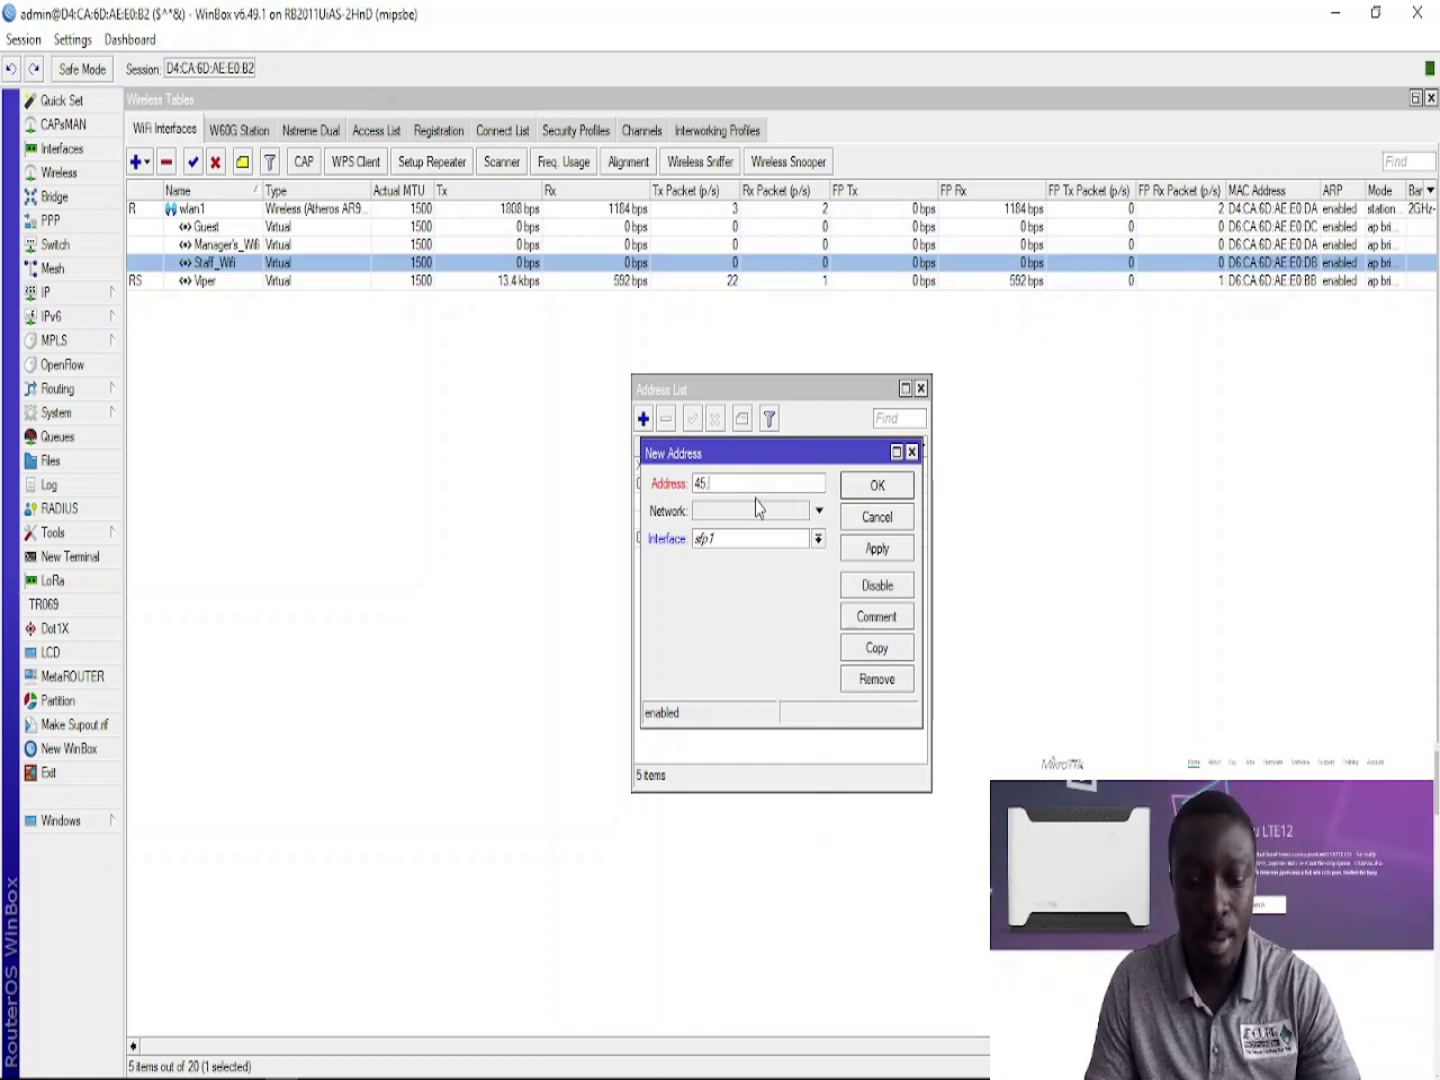
type("0.1/15")
key("BackSpace")
type("6")
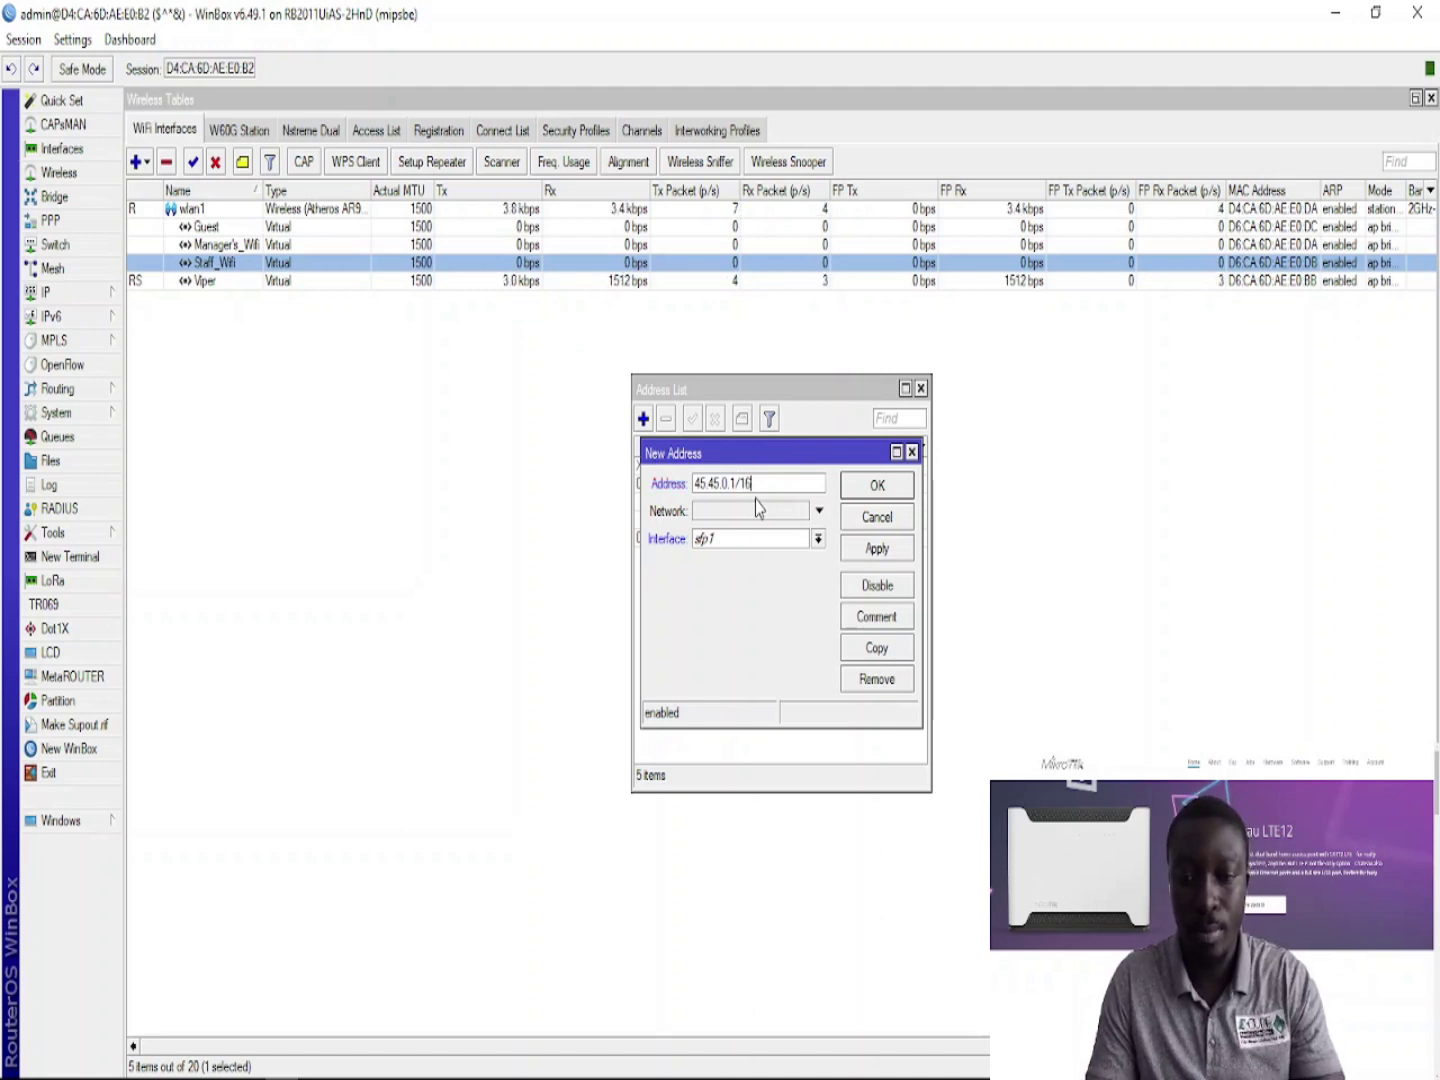
left_click(736, 538)
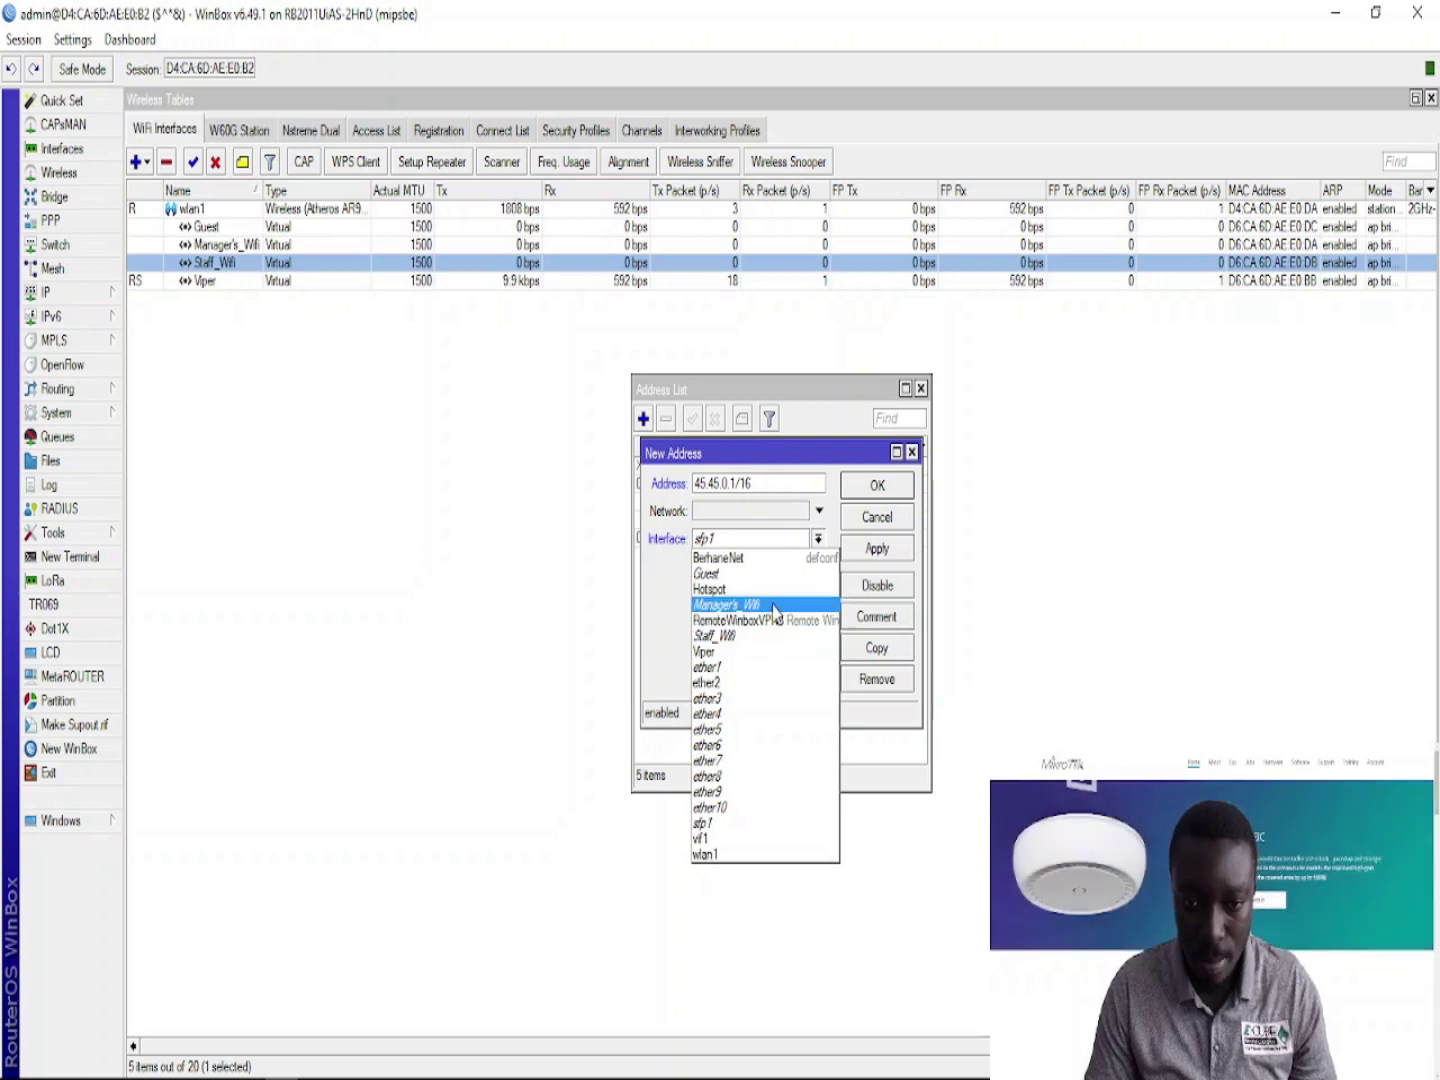
left_click(772, 606)
left_click(876, 553)
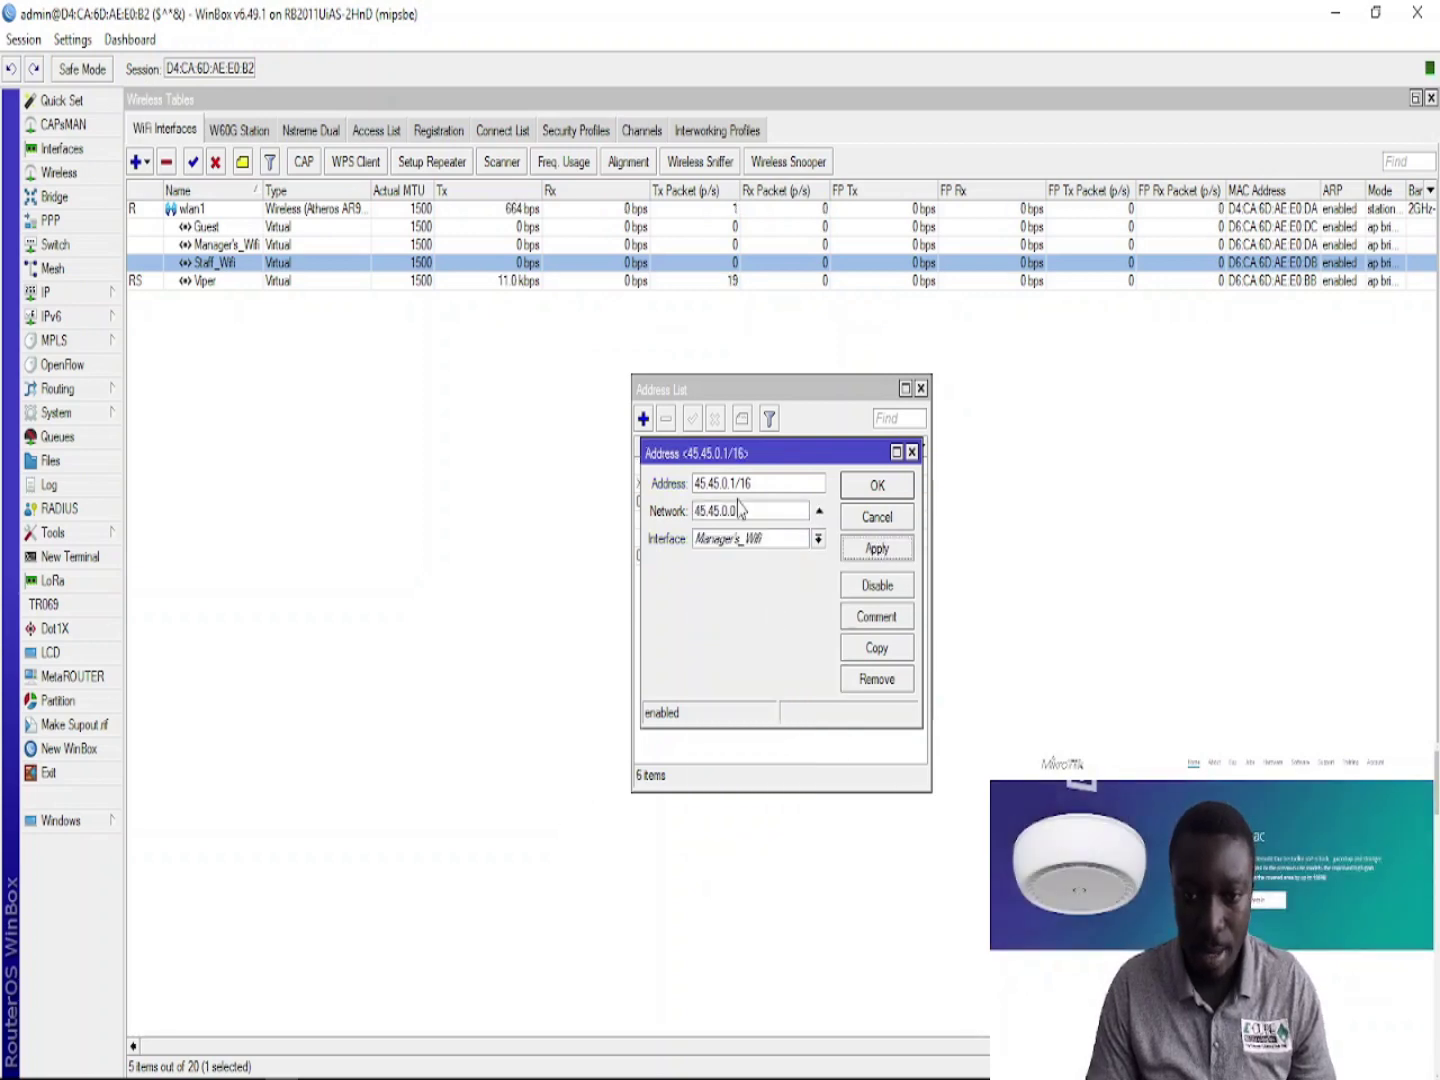
left_click(878, 485)
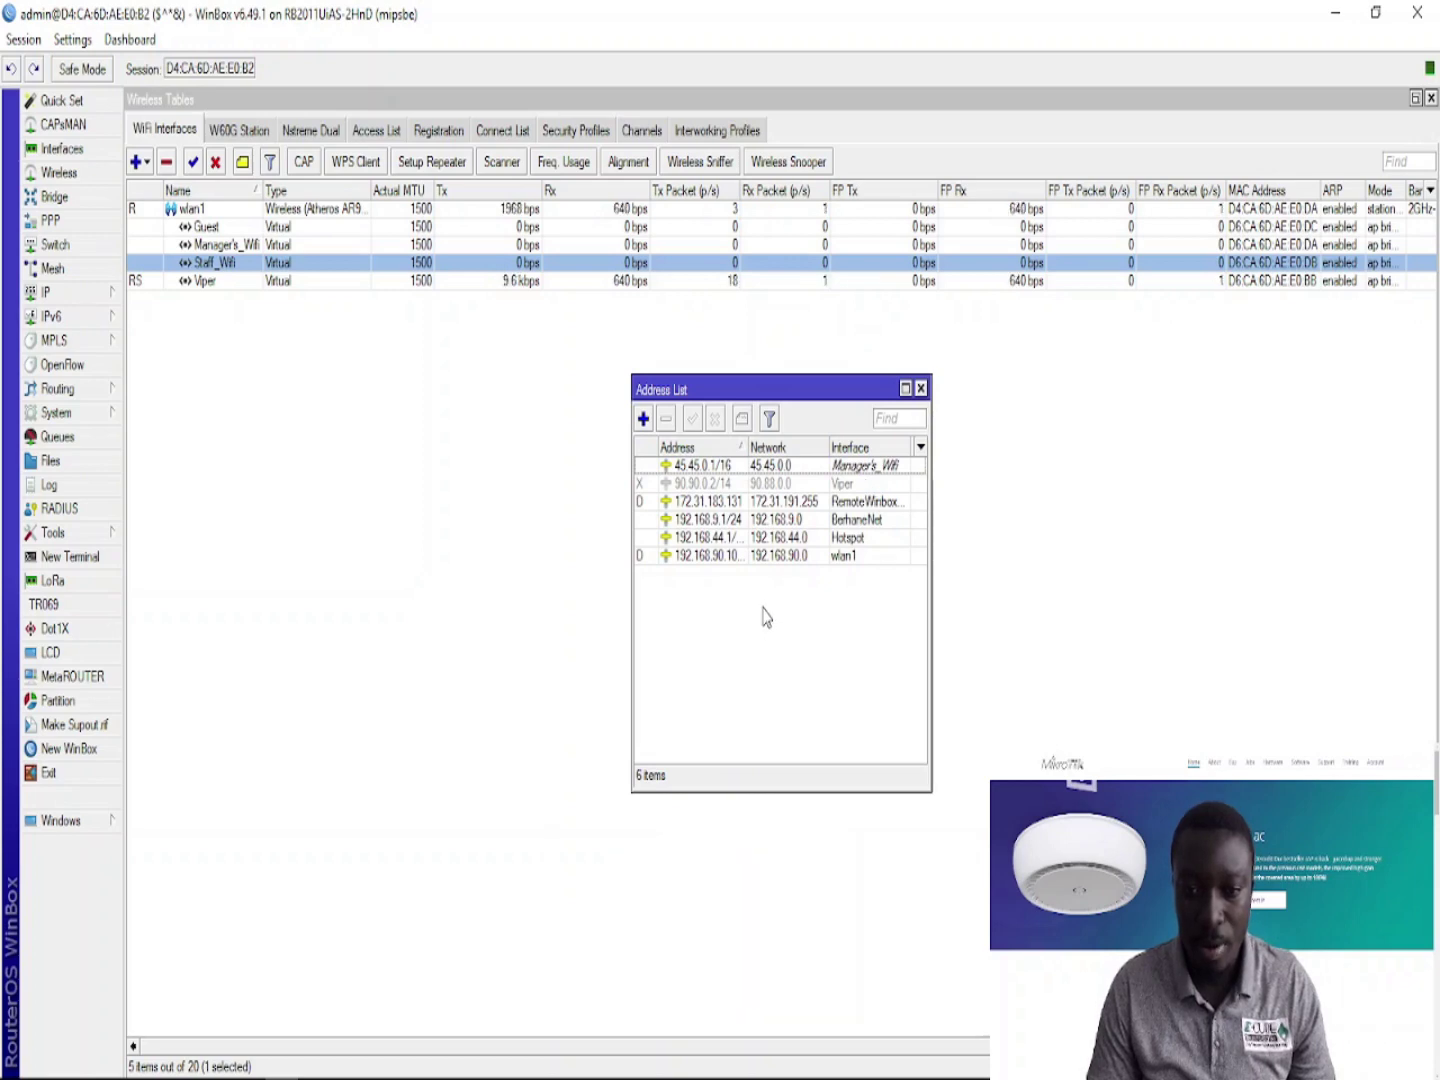
left_click(644, 419)
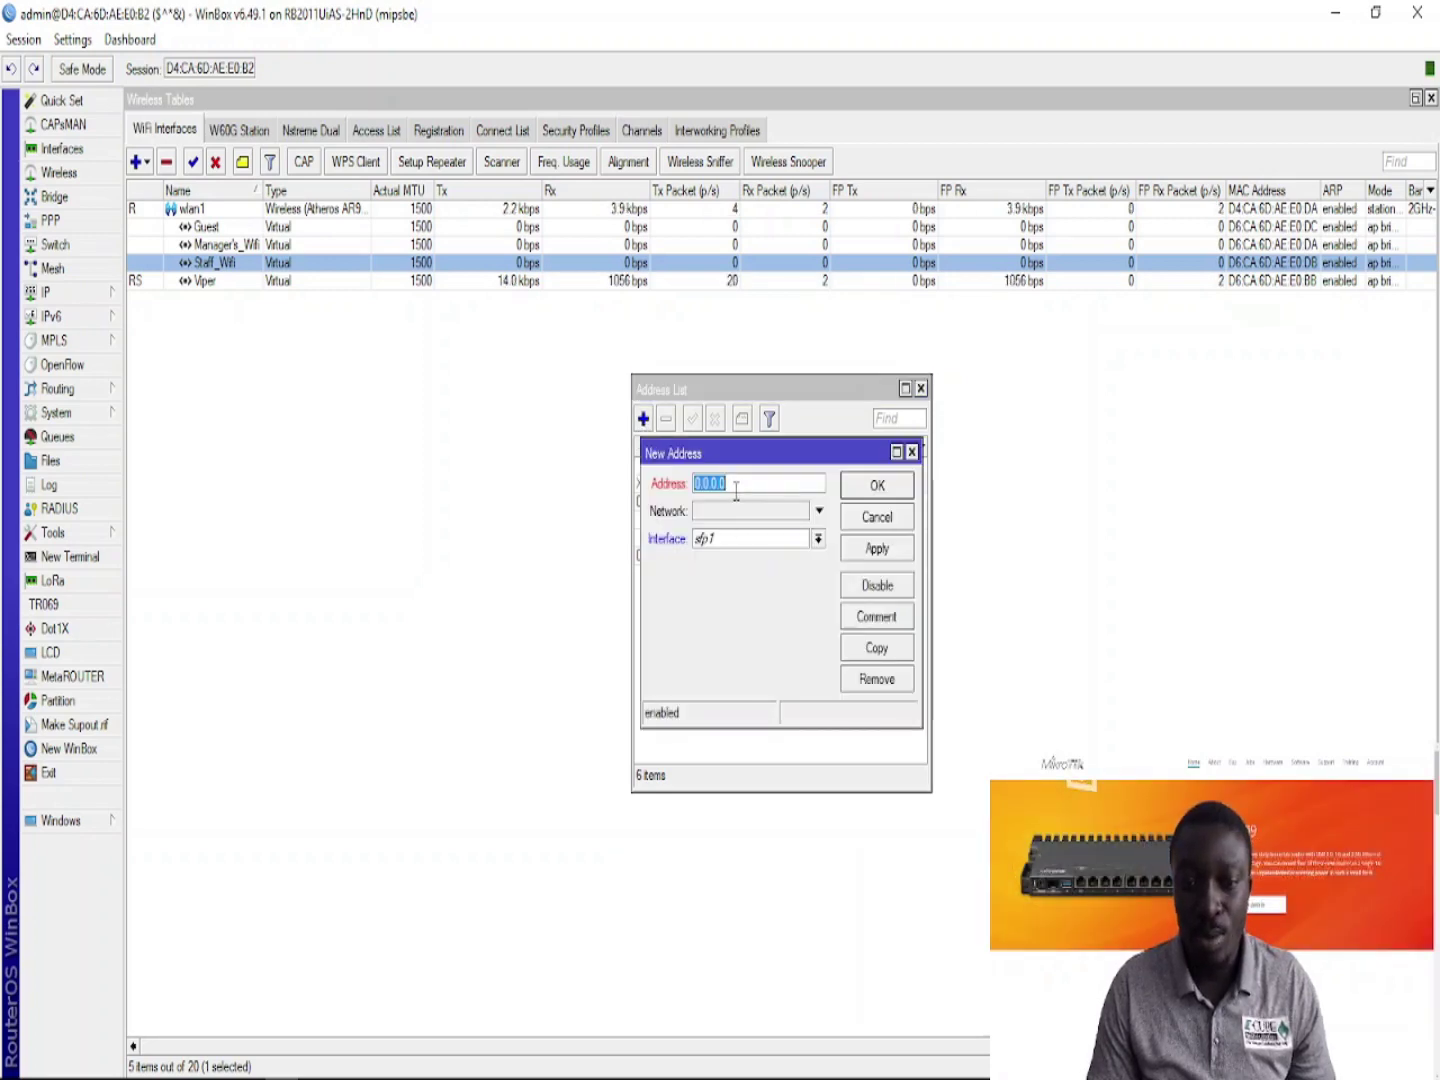
- Add address 60.60.60.1/24 on the Staff_Wifi interface
type("60.6")
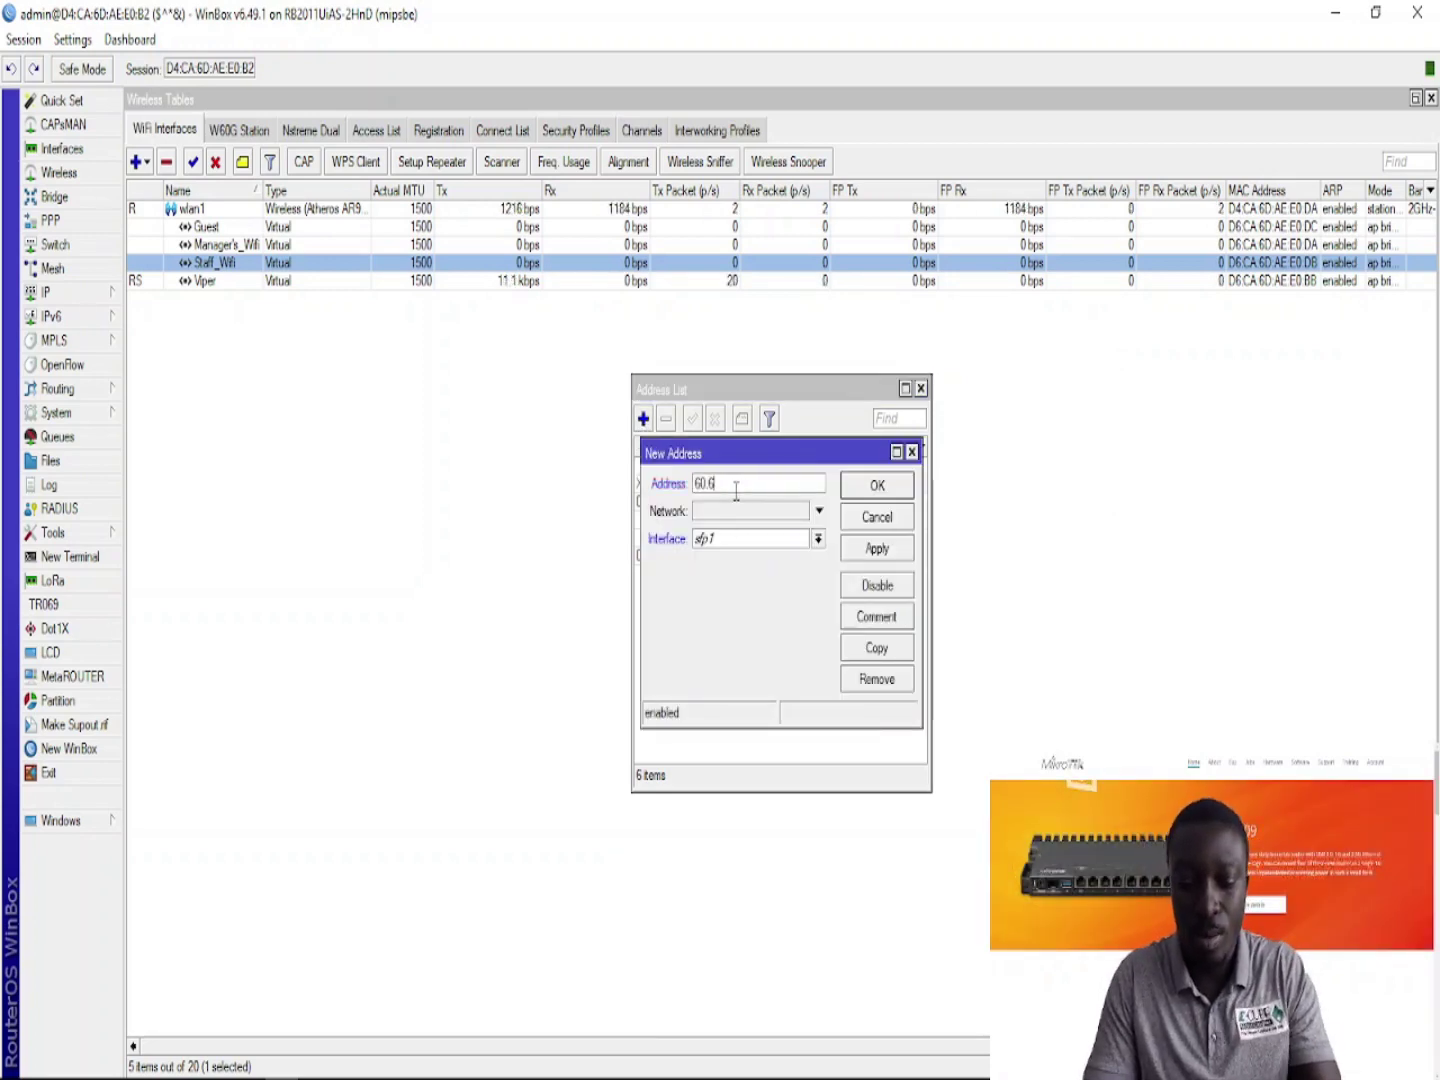
type("0.60.1")
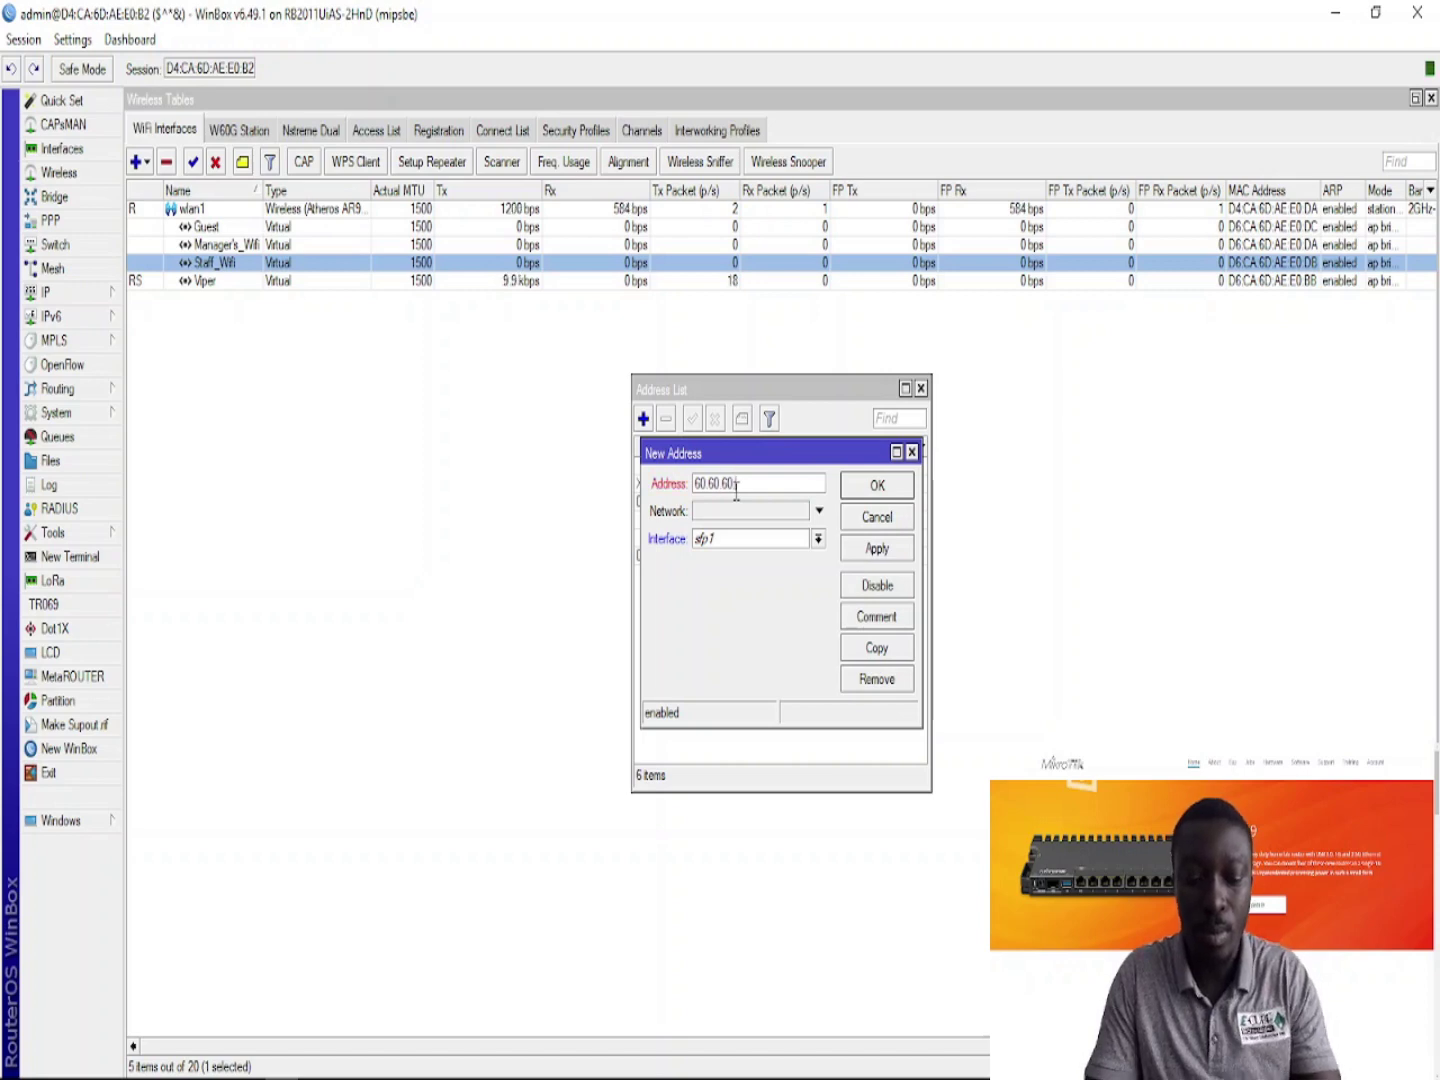
type("/24")
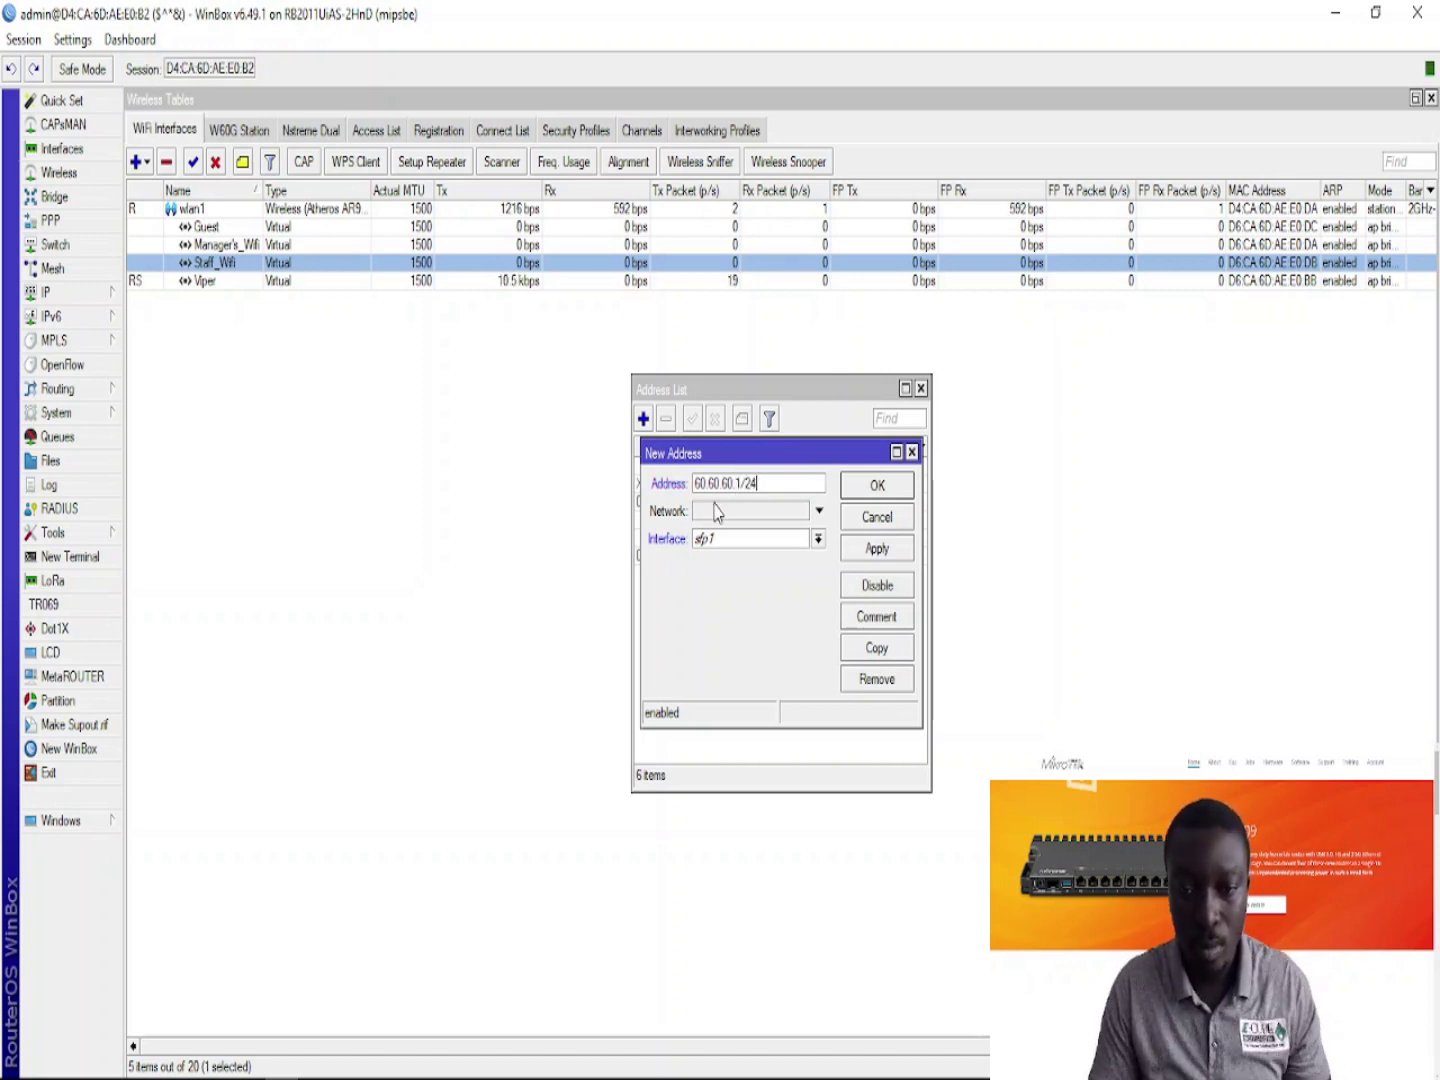
left_click(716, 543)
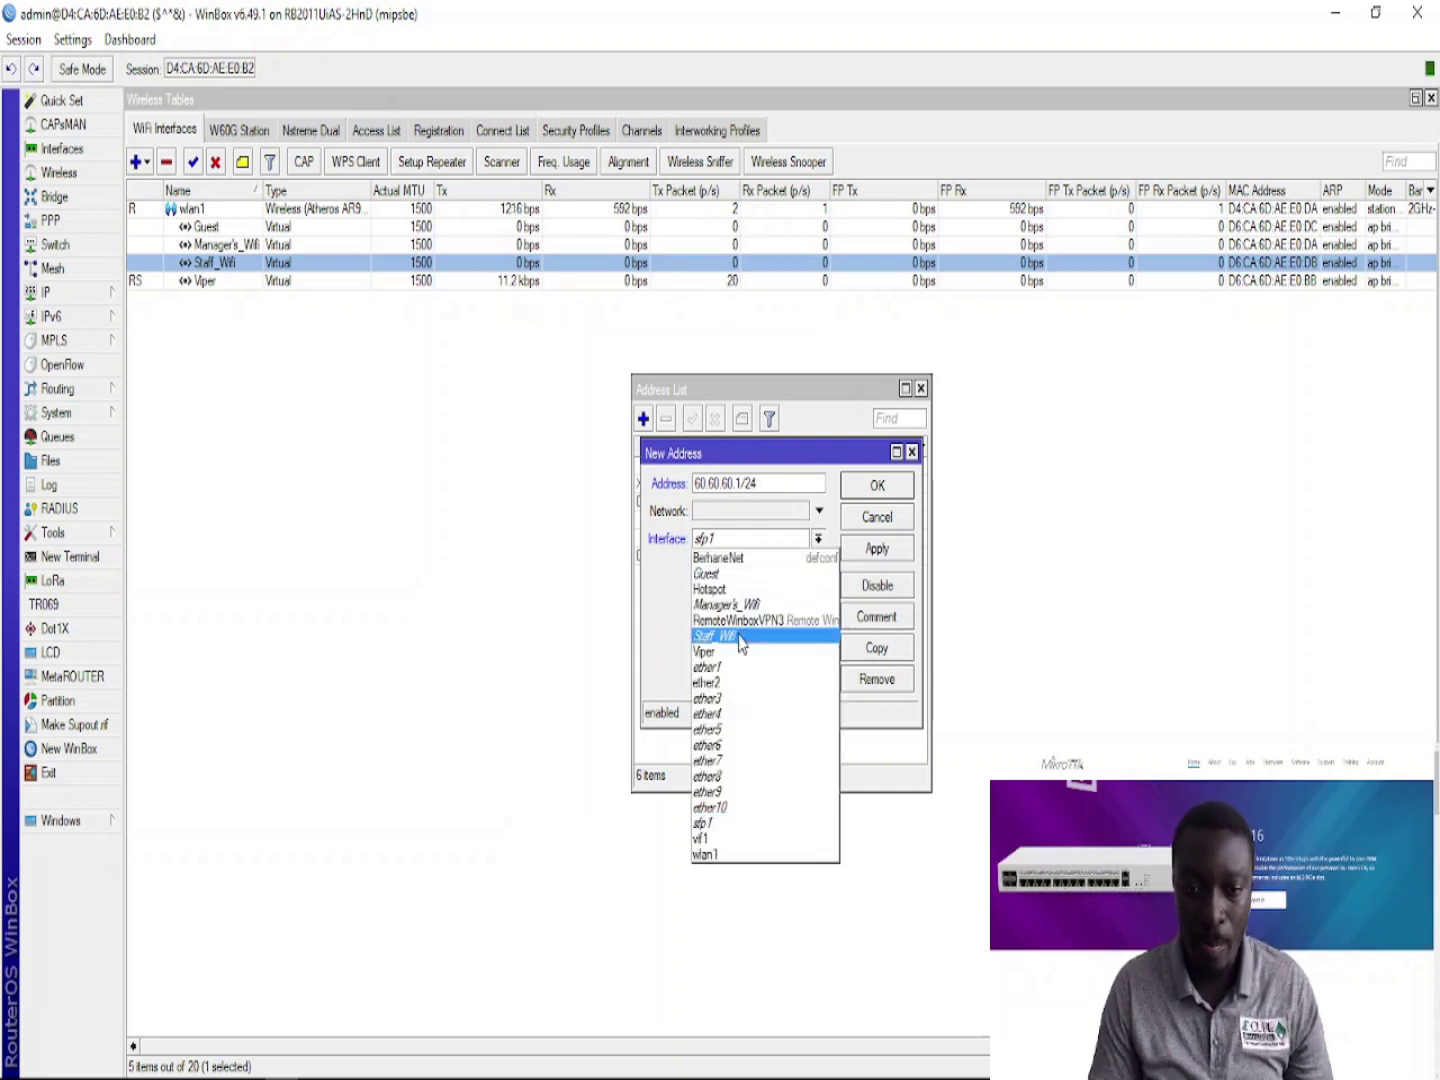
left_click(742, 638)
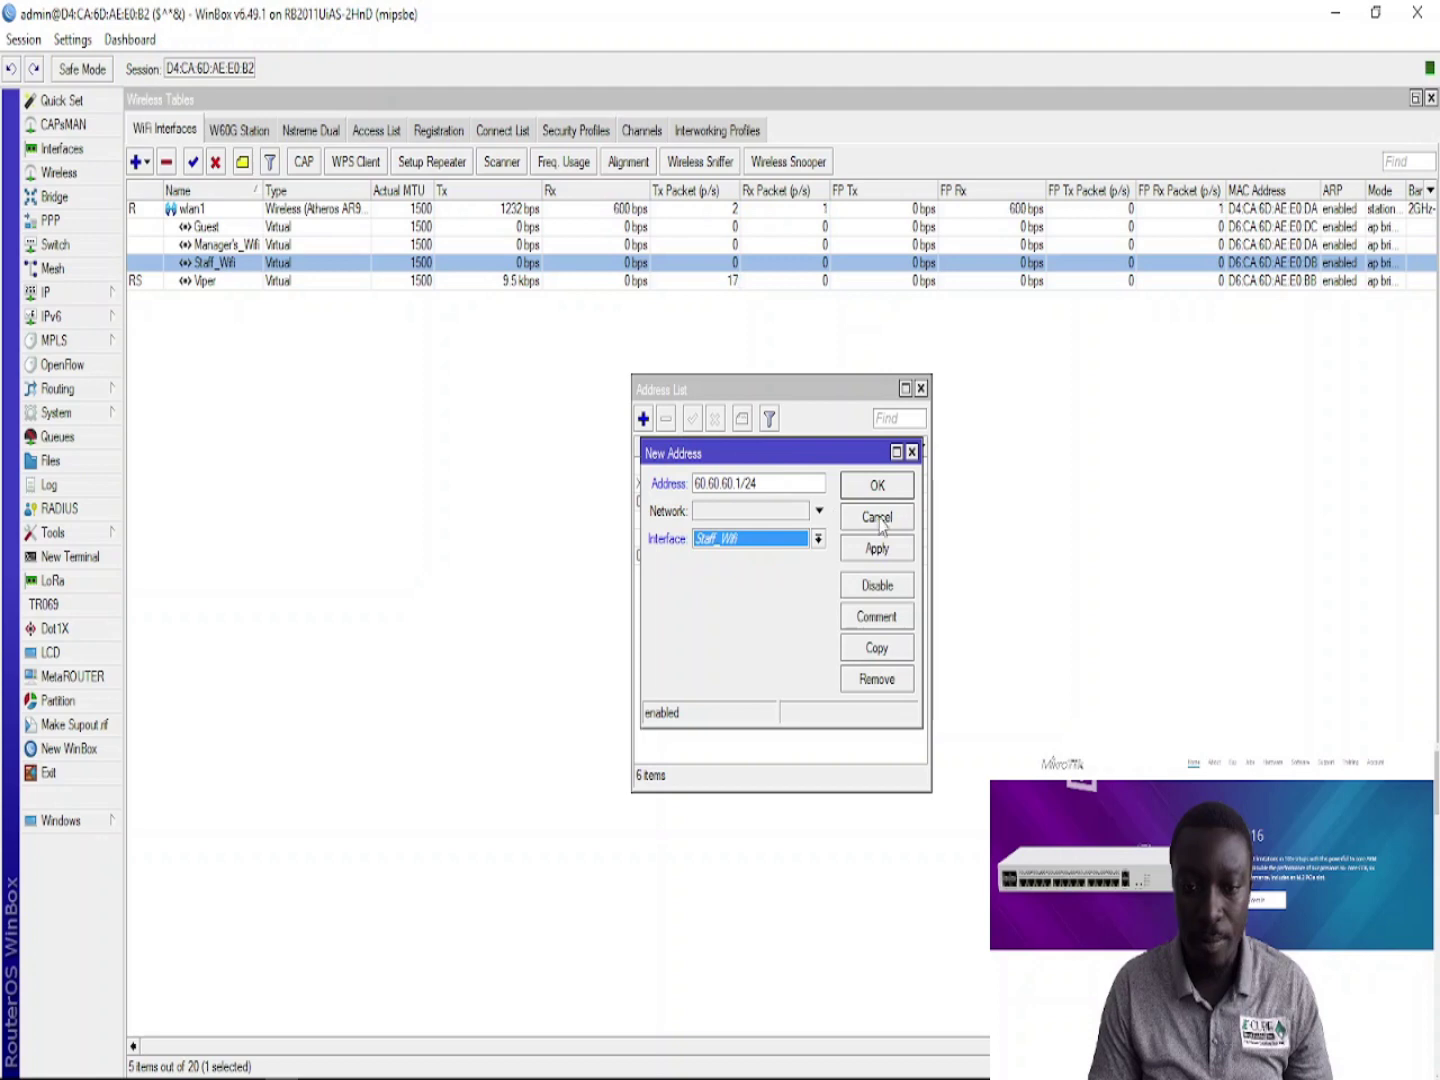
left_click(858, 553)
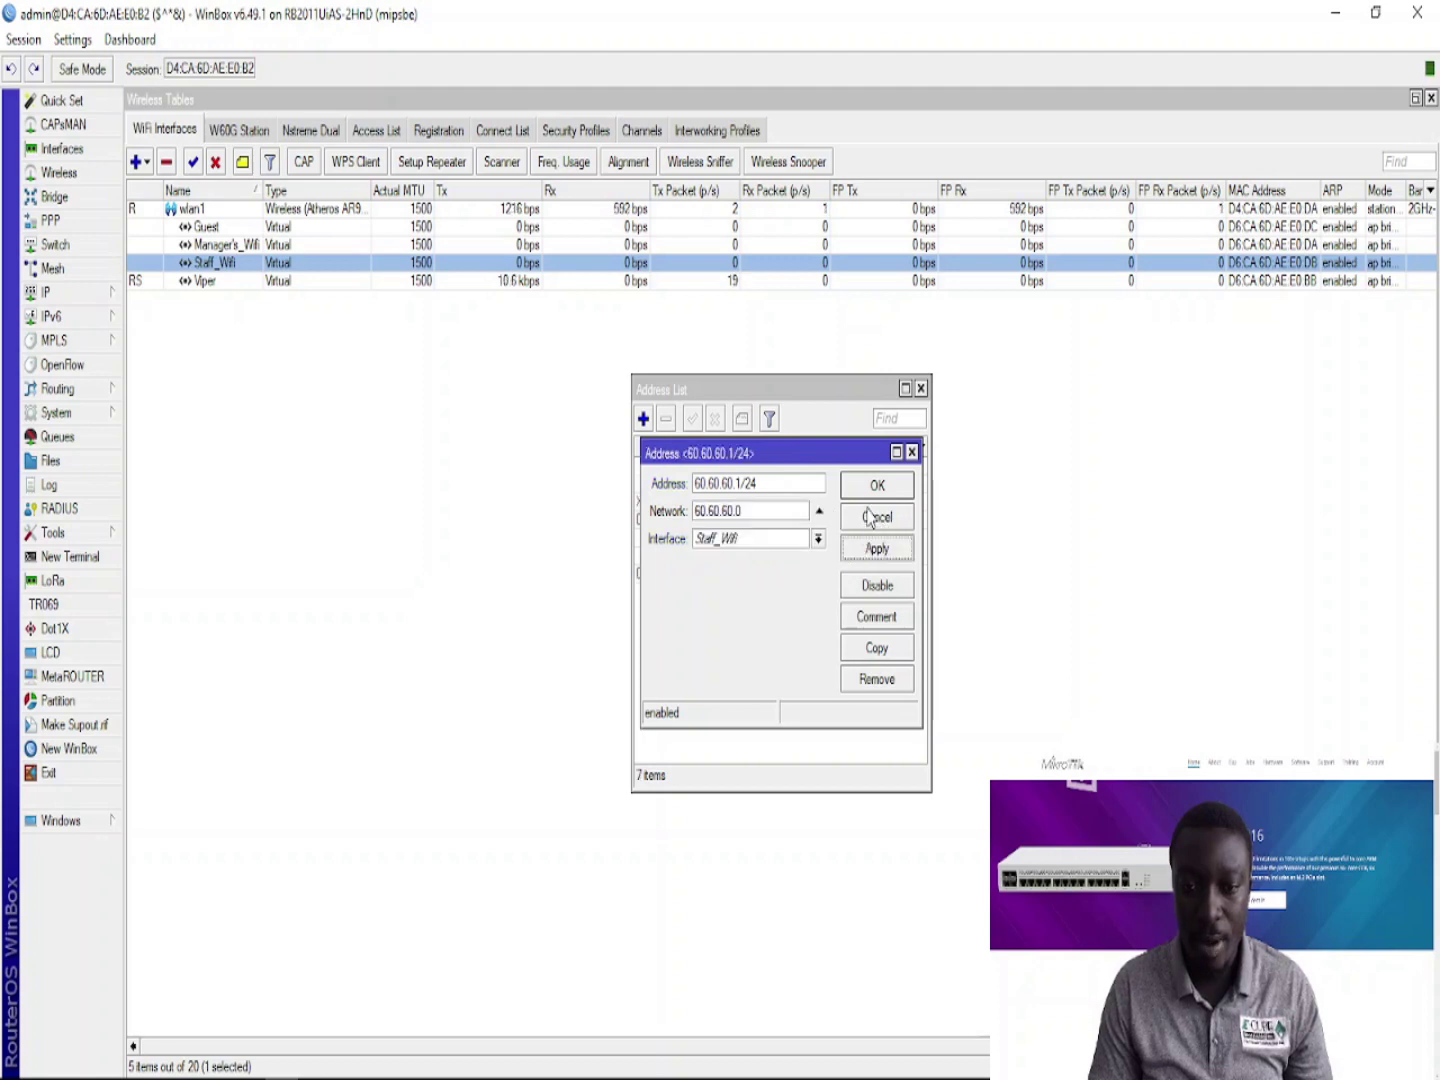
left_click(866, 490)
- Enter a new address 30.30.30.1/8 for the Guest interface
left_click(644, 419)
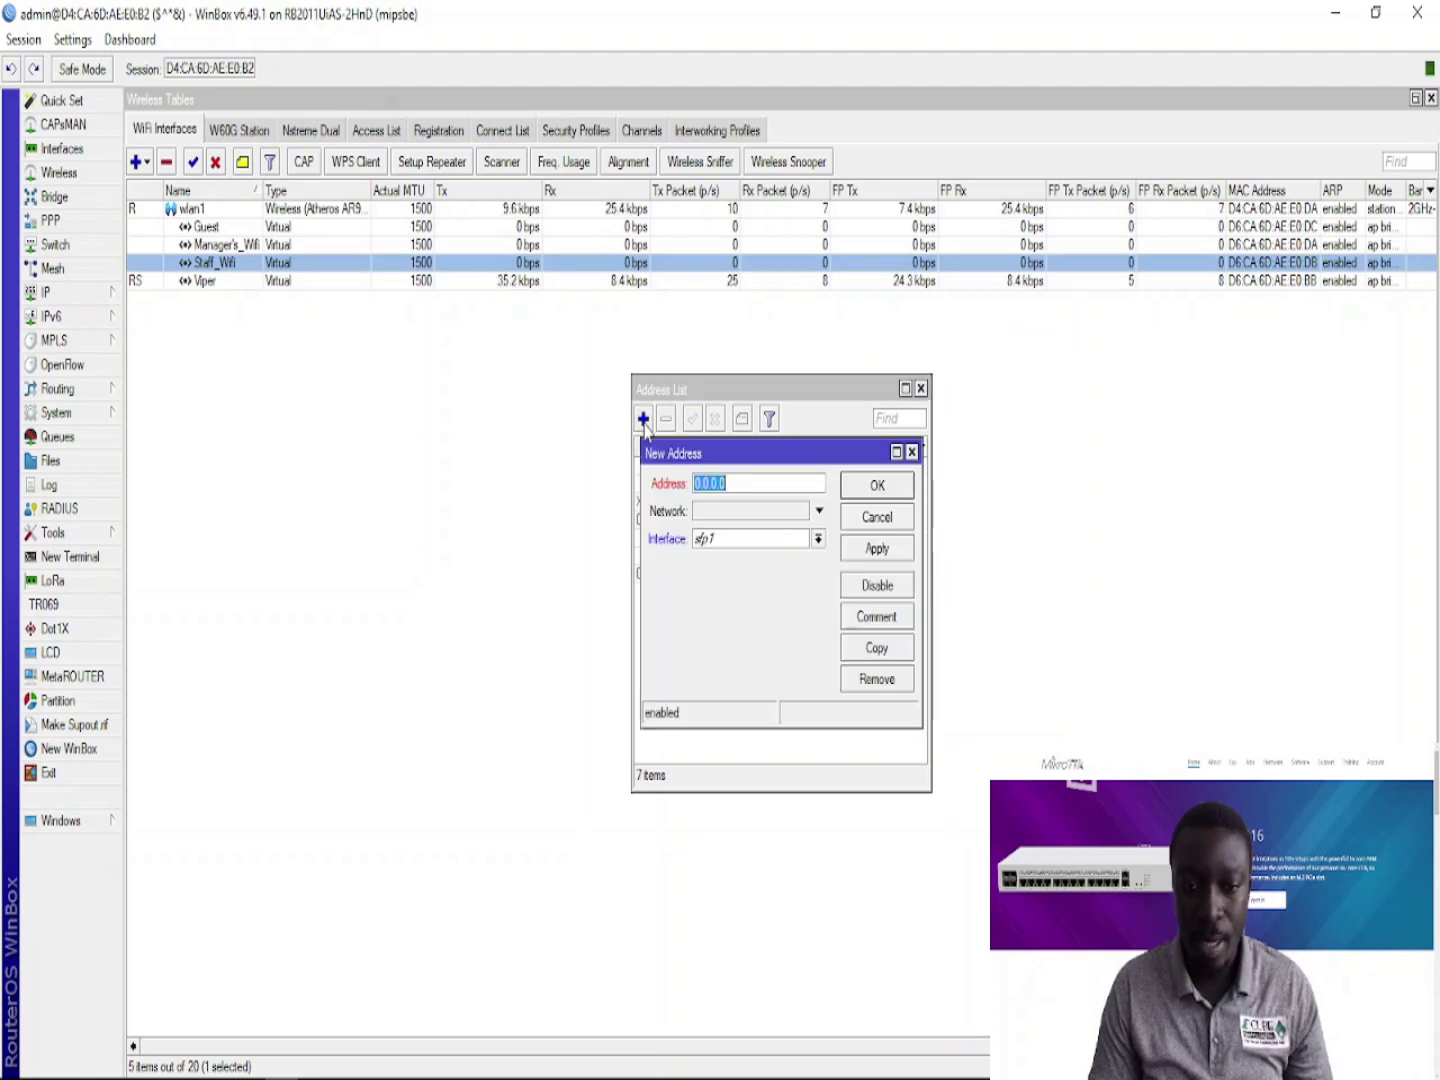
type("80.")
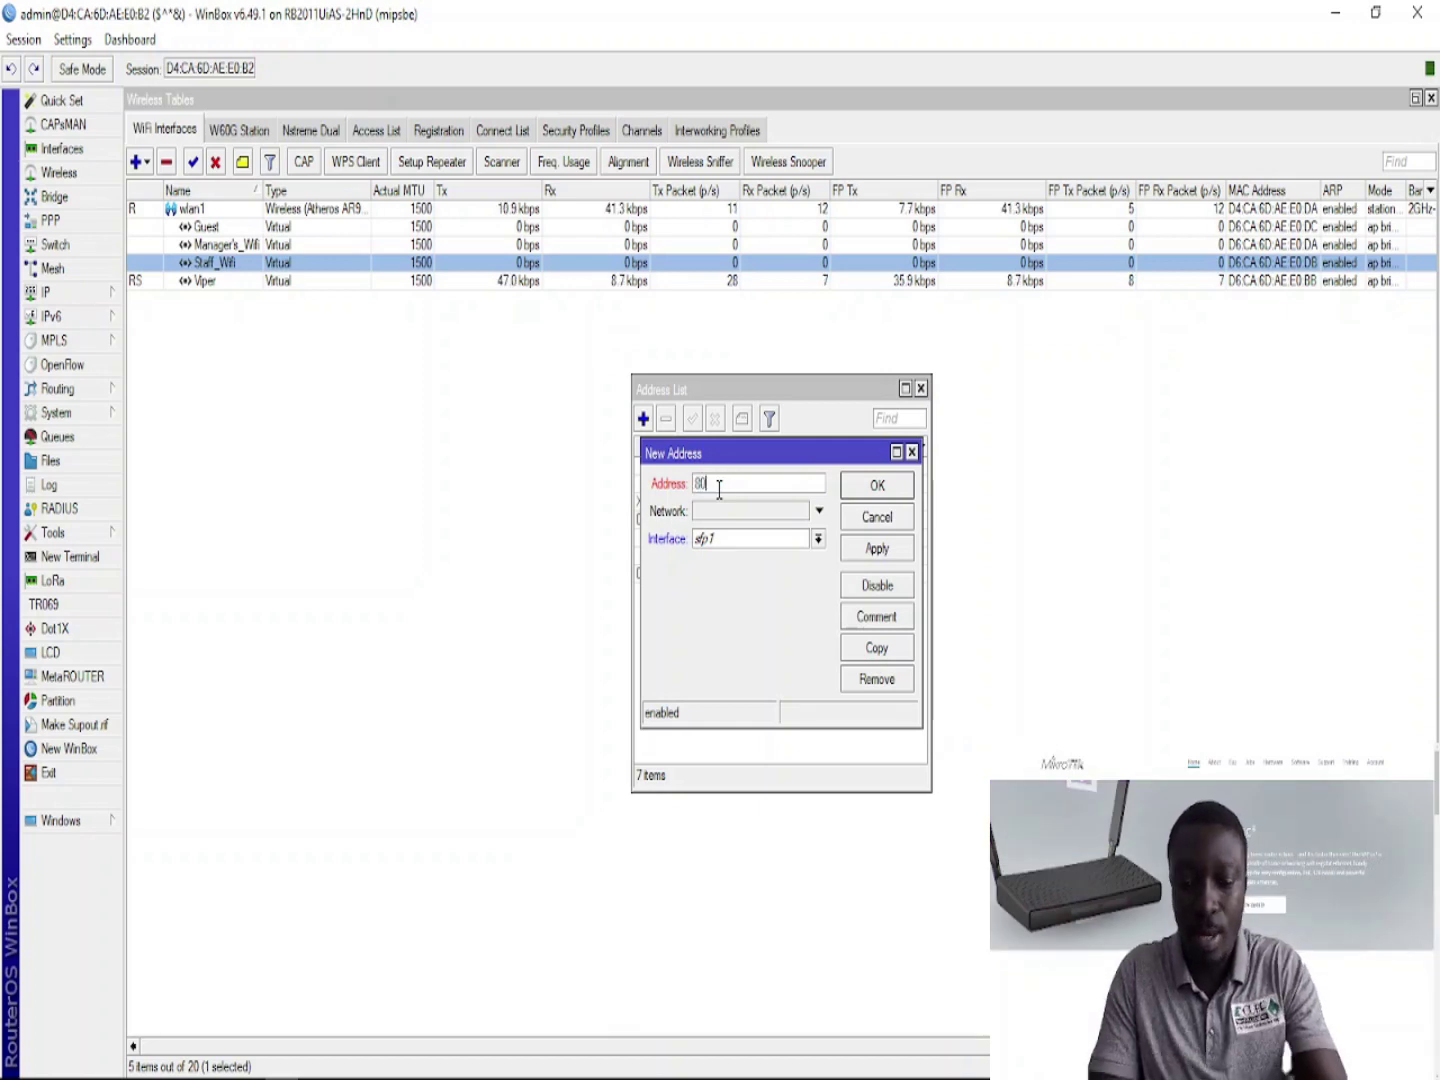
key("BackSpace")
key("BackSpace")
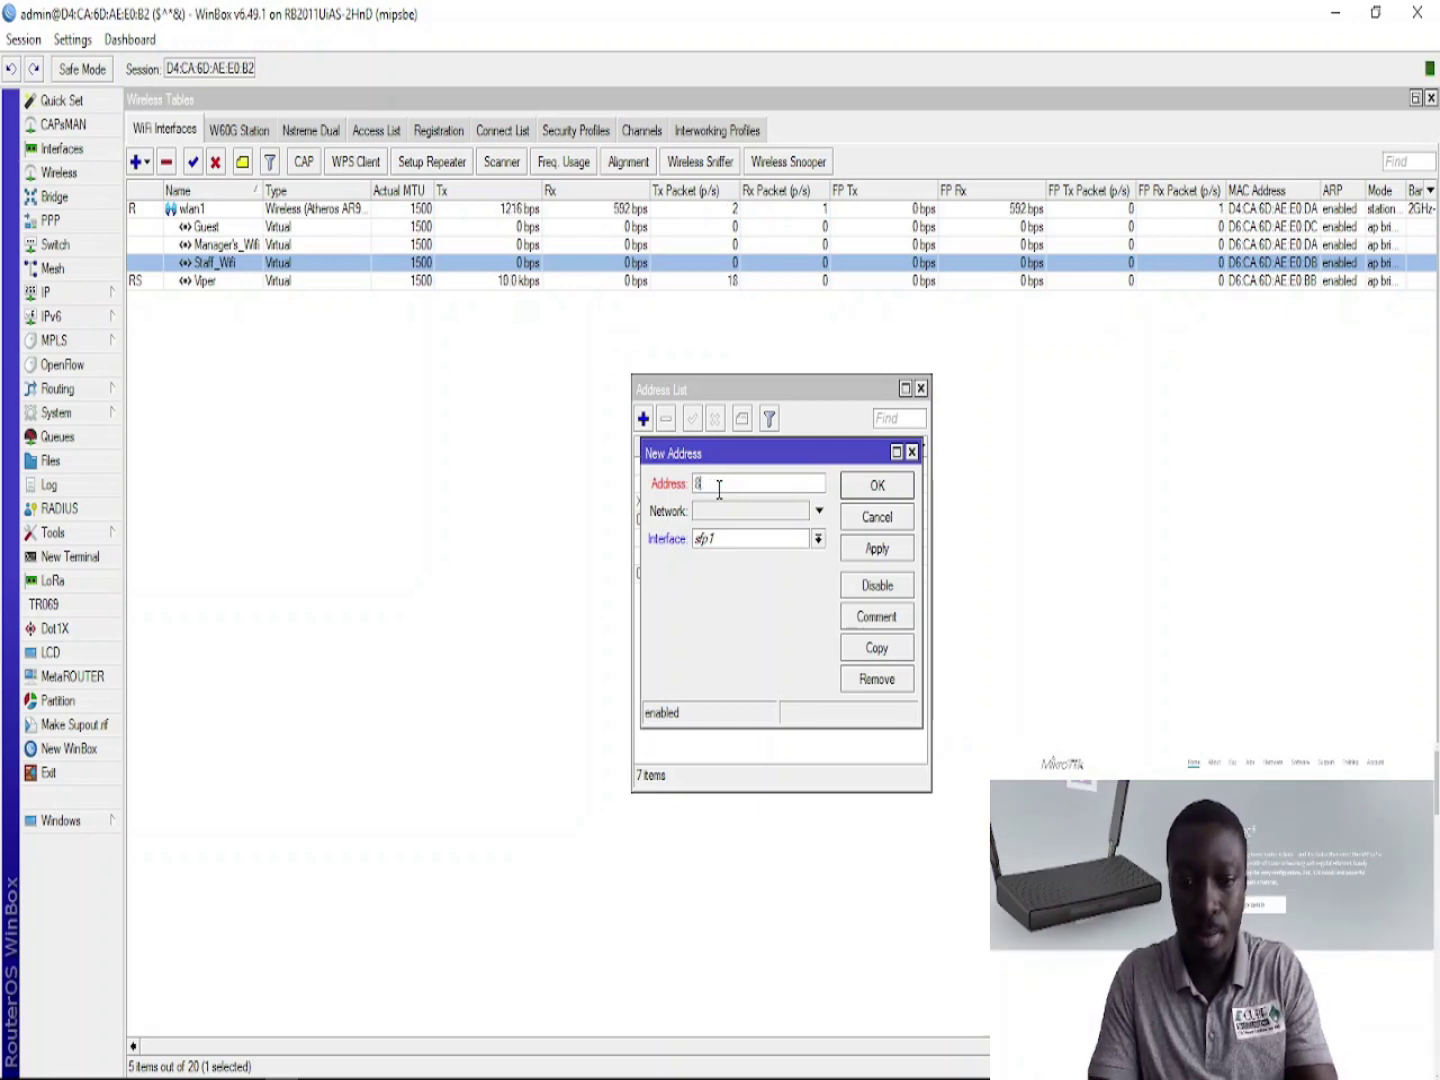
type("40.")
key("BackSpace")
key("BackSpace")
type("30")
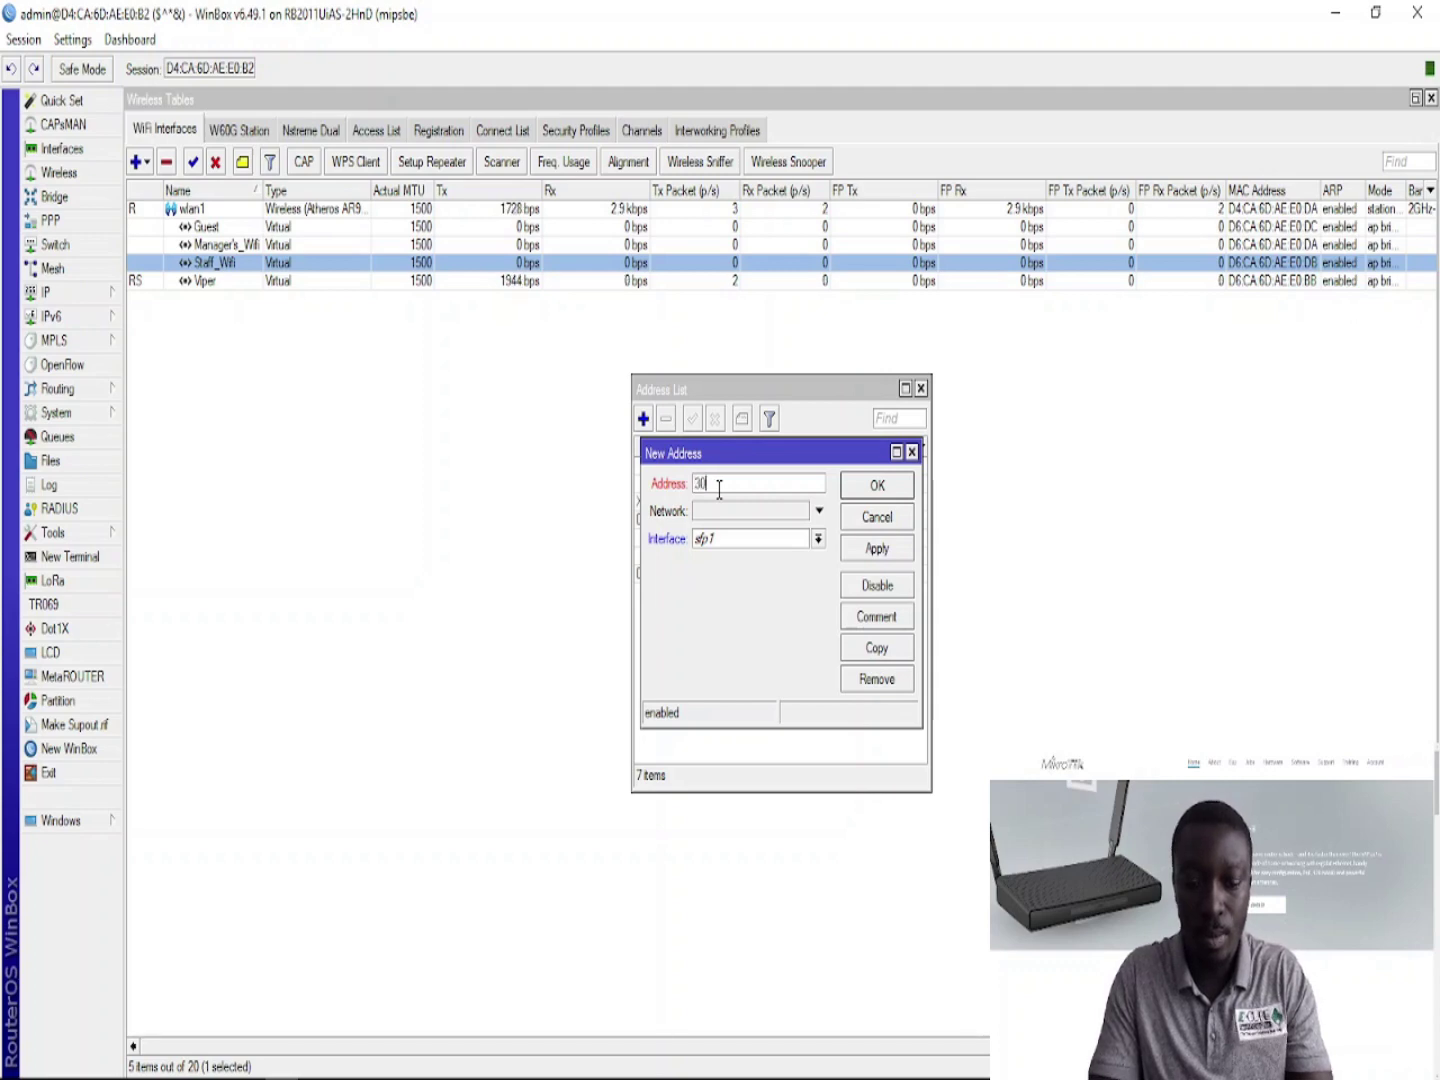
type(".30.30.")
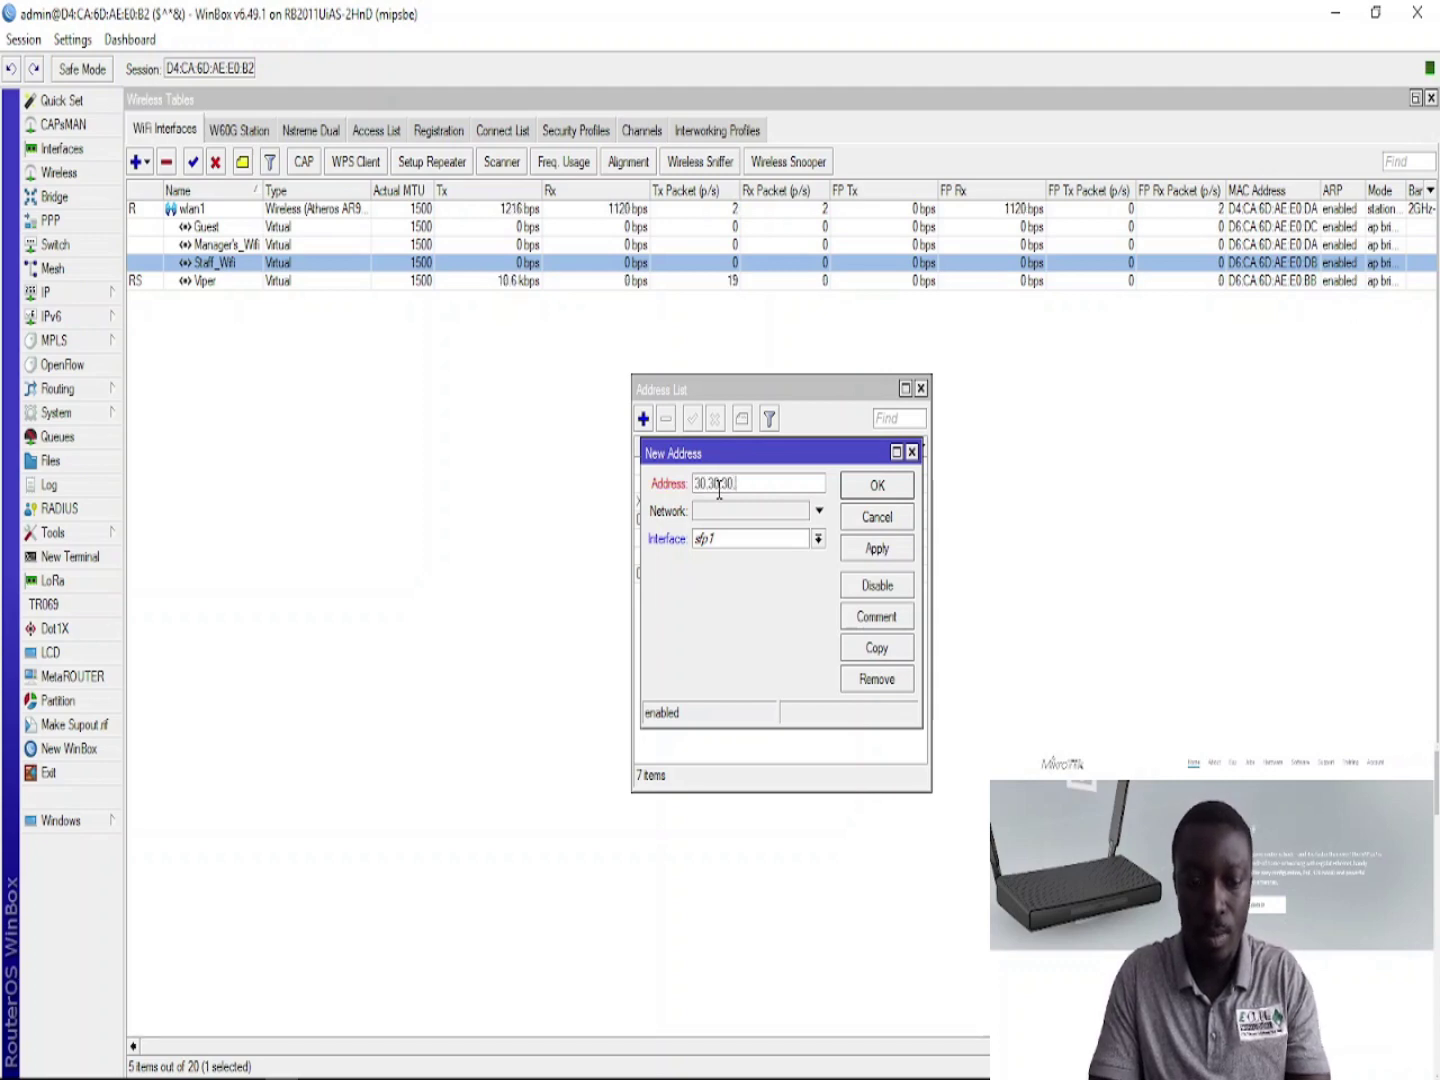
type("1/8")
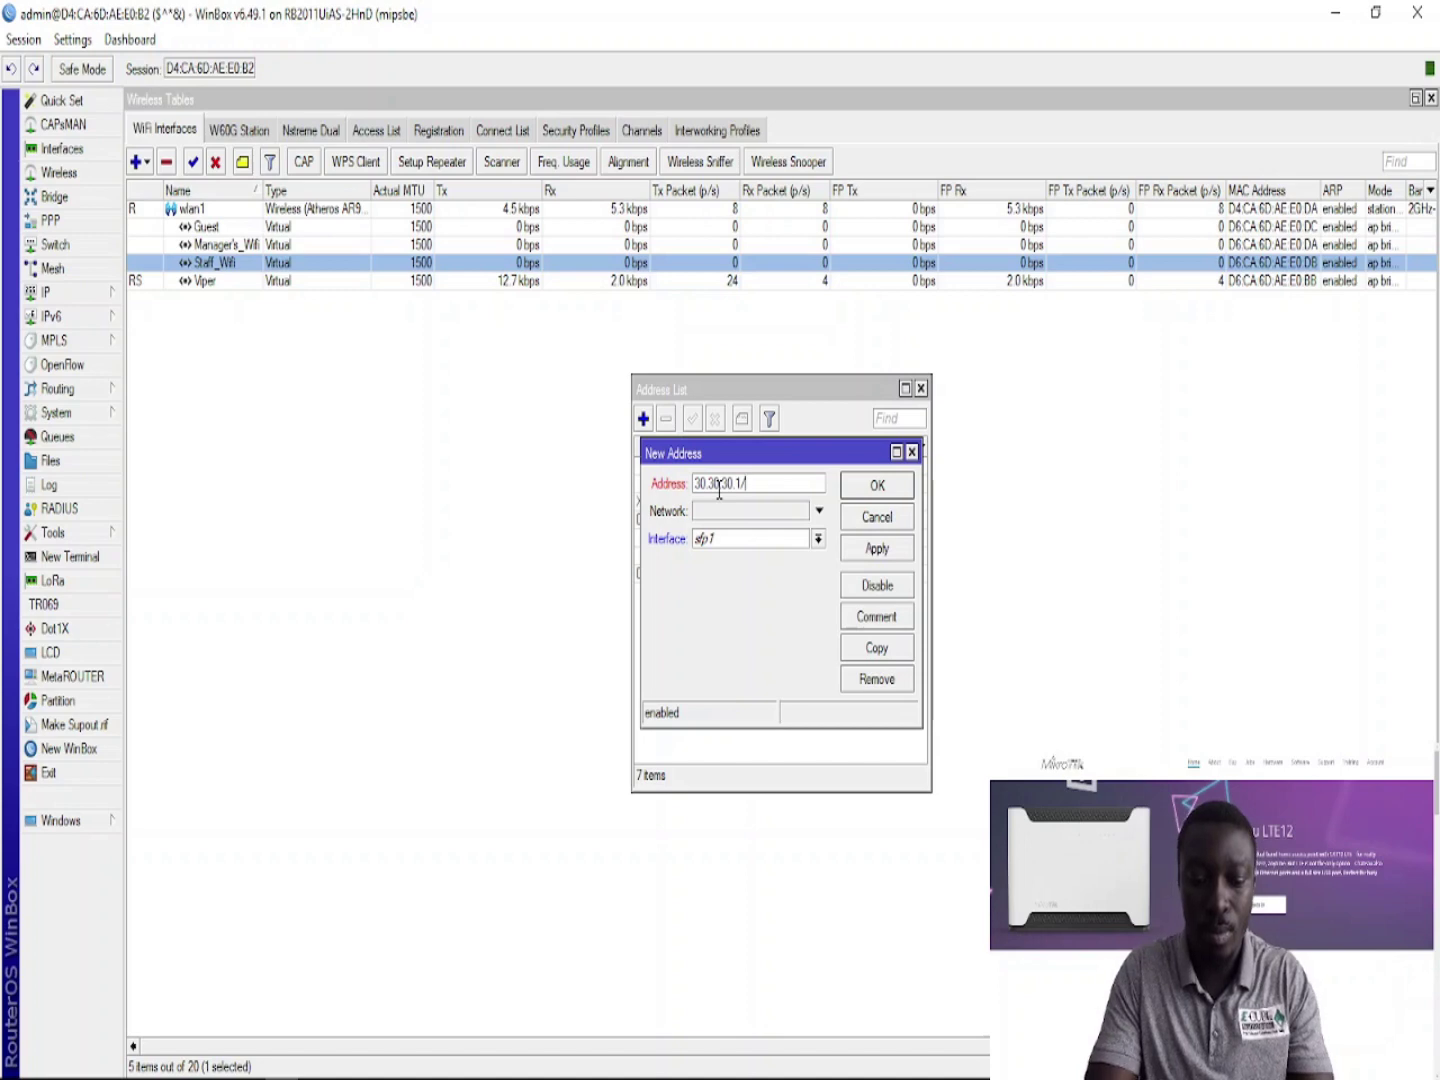
left_click(731, 539)
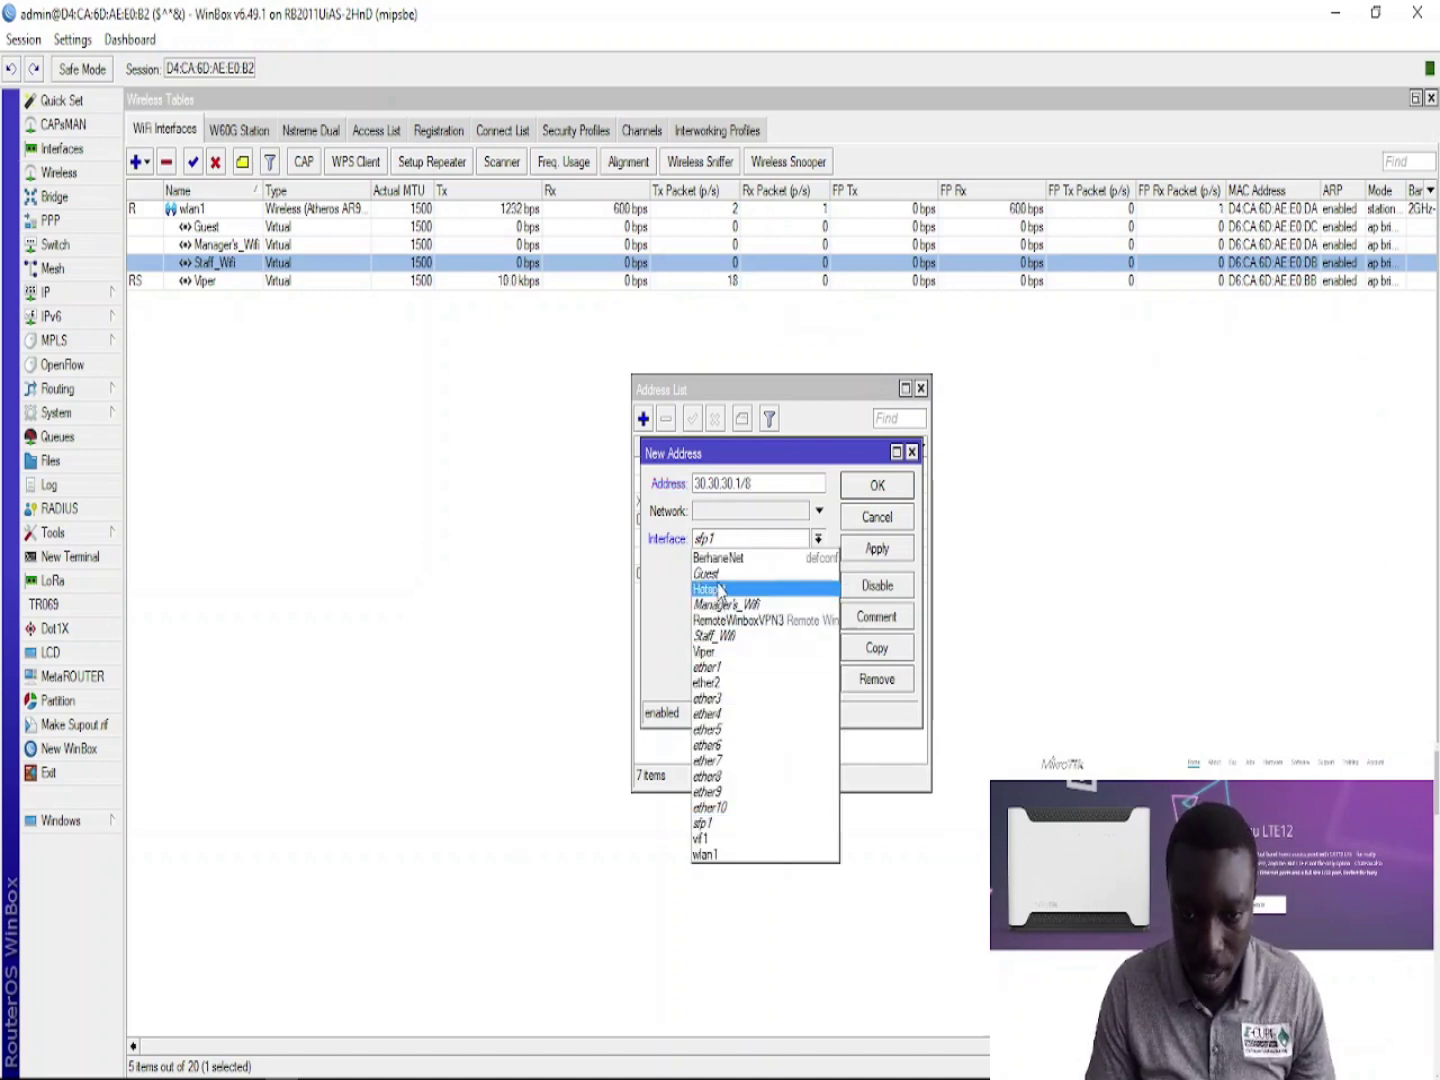
left_click(720, 575)
- Correct the Guest address prefix to /30 and save 30.30.30.1/30
left_click(788, 488)
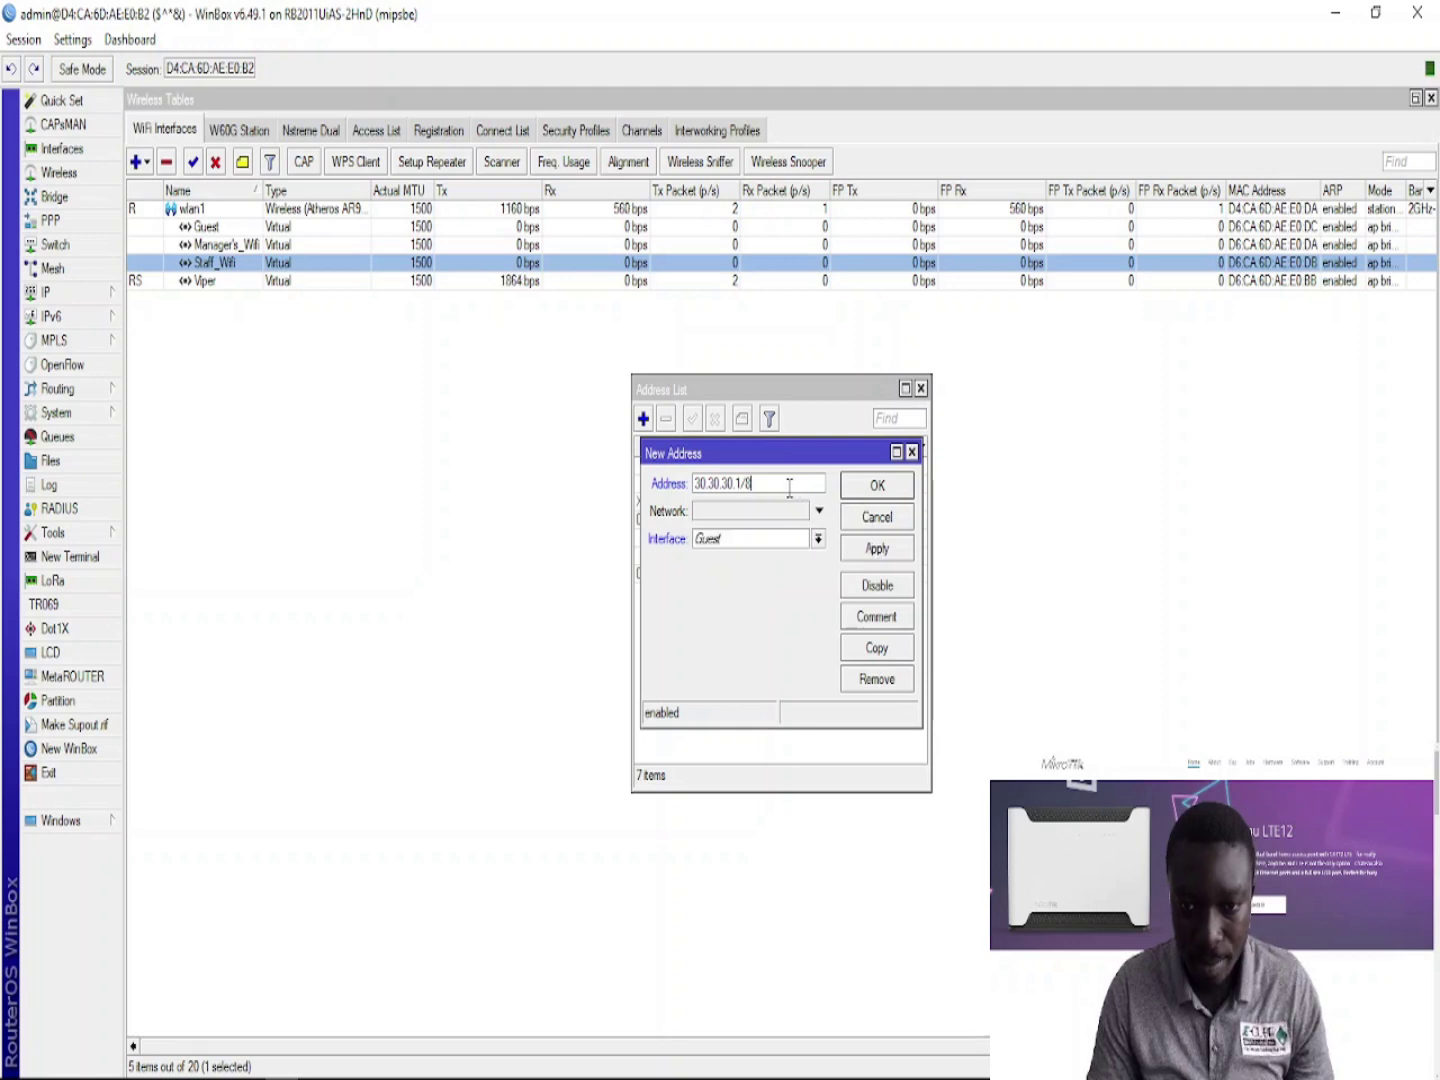
key("BackSpace")
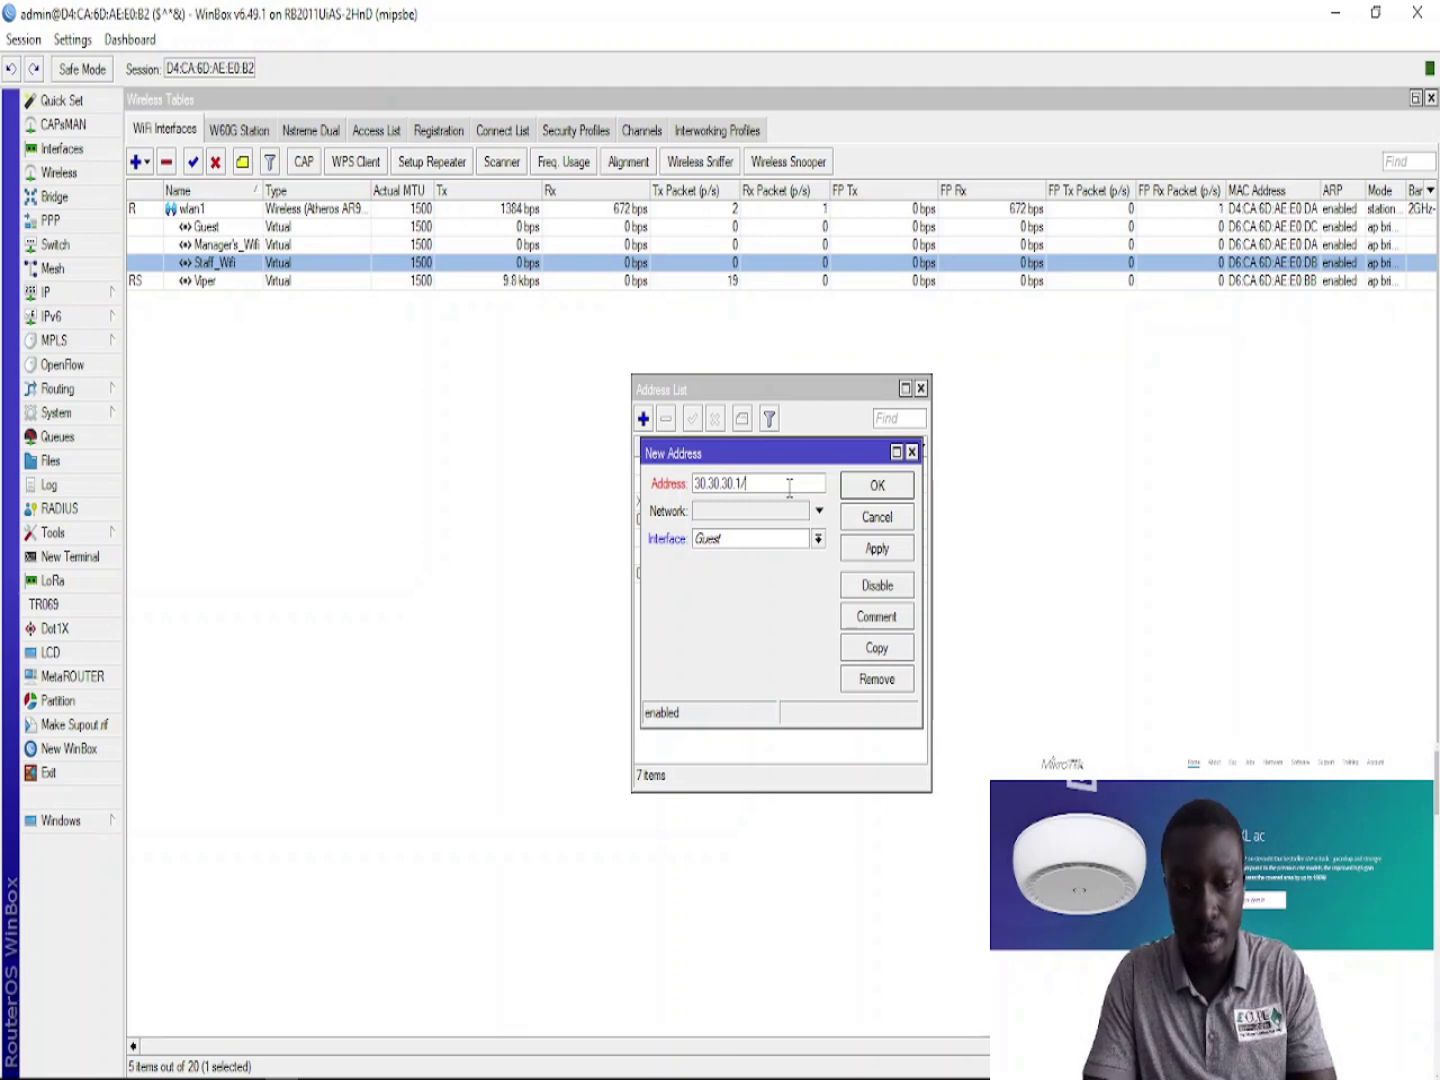
type("0")
left_click(877, 547)
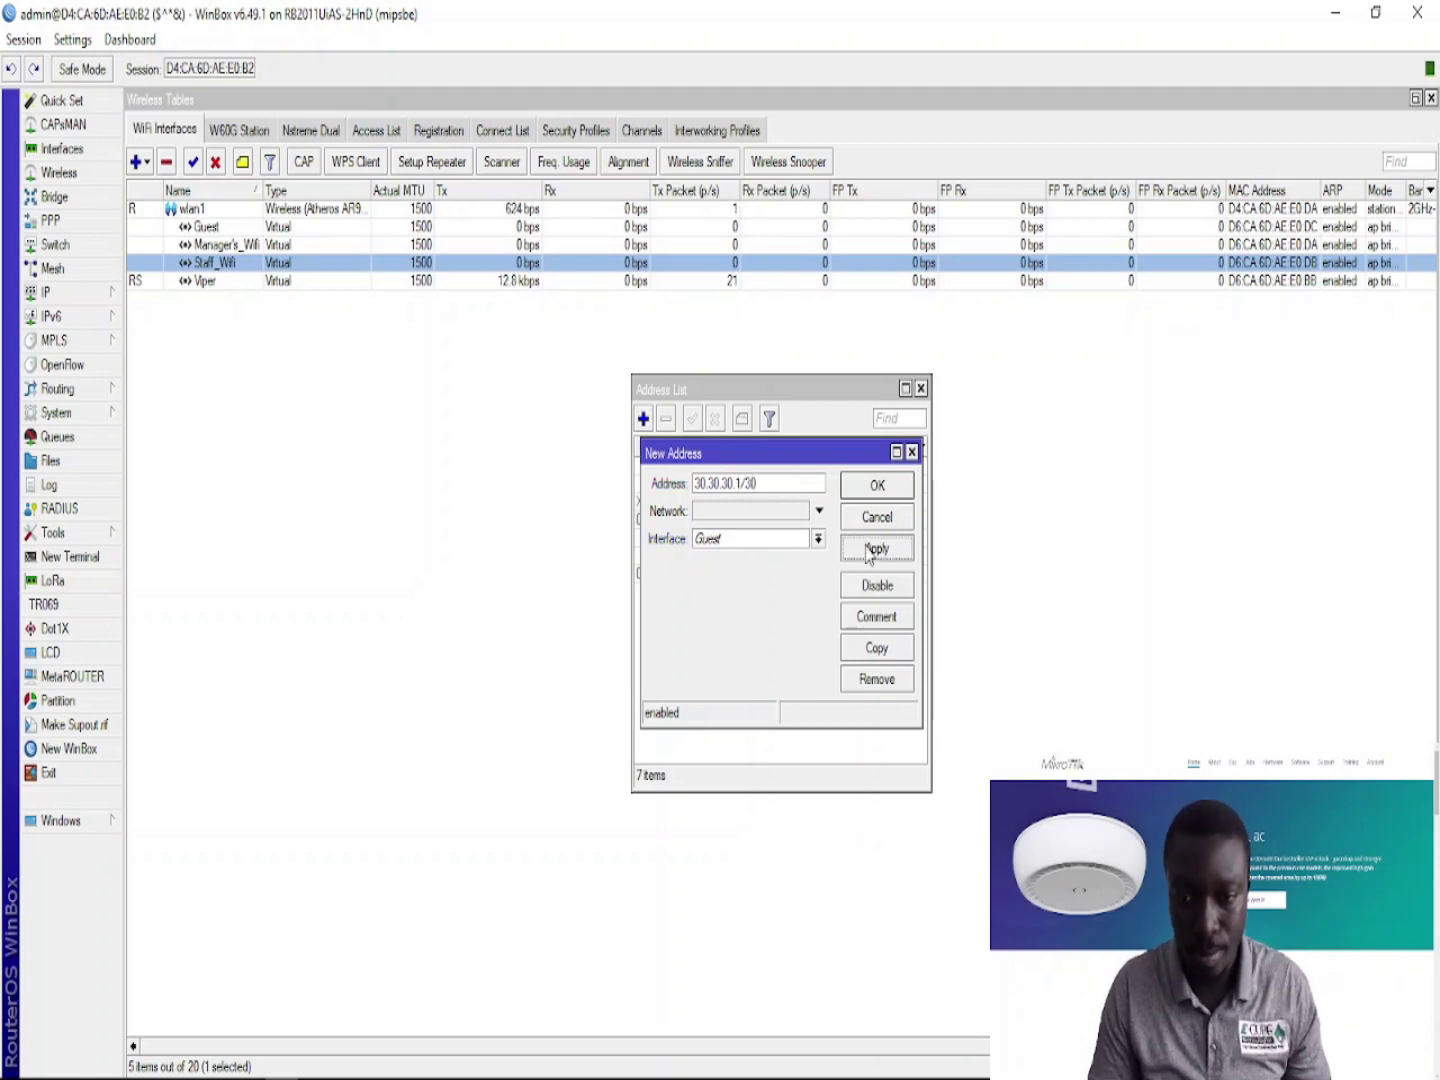
left_click(878, 486)
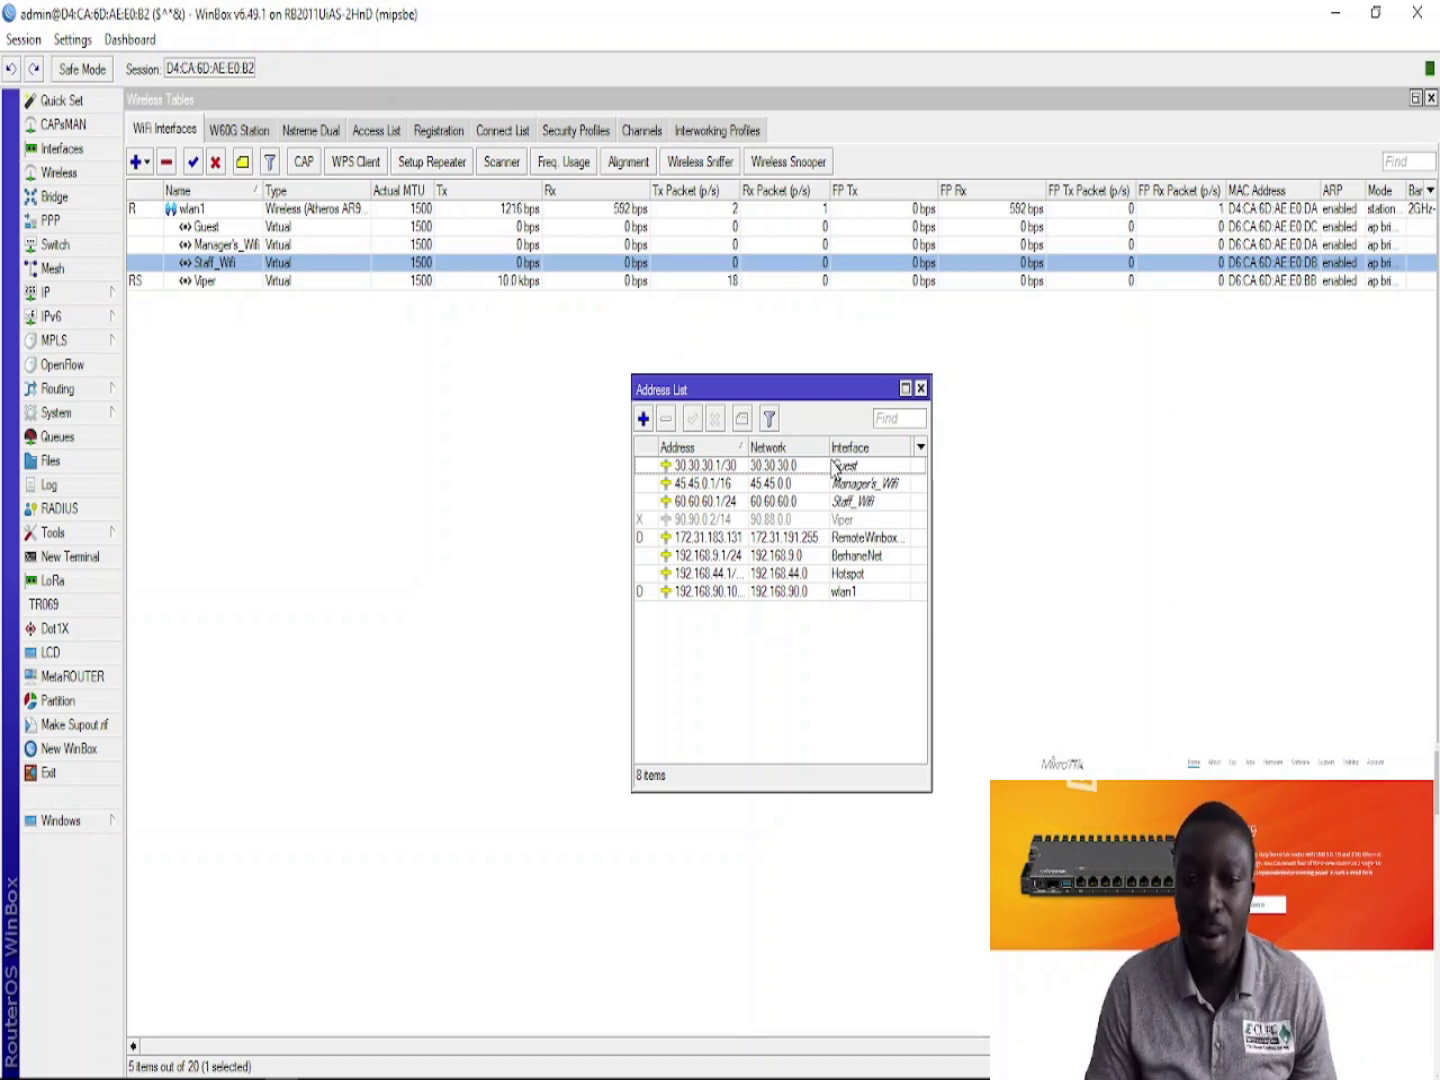
left_click_drag(751, 398, 1051, 368)
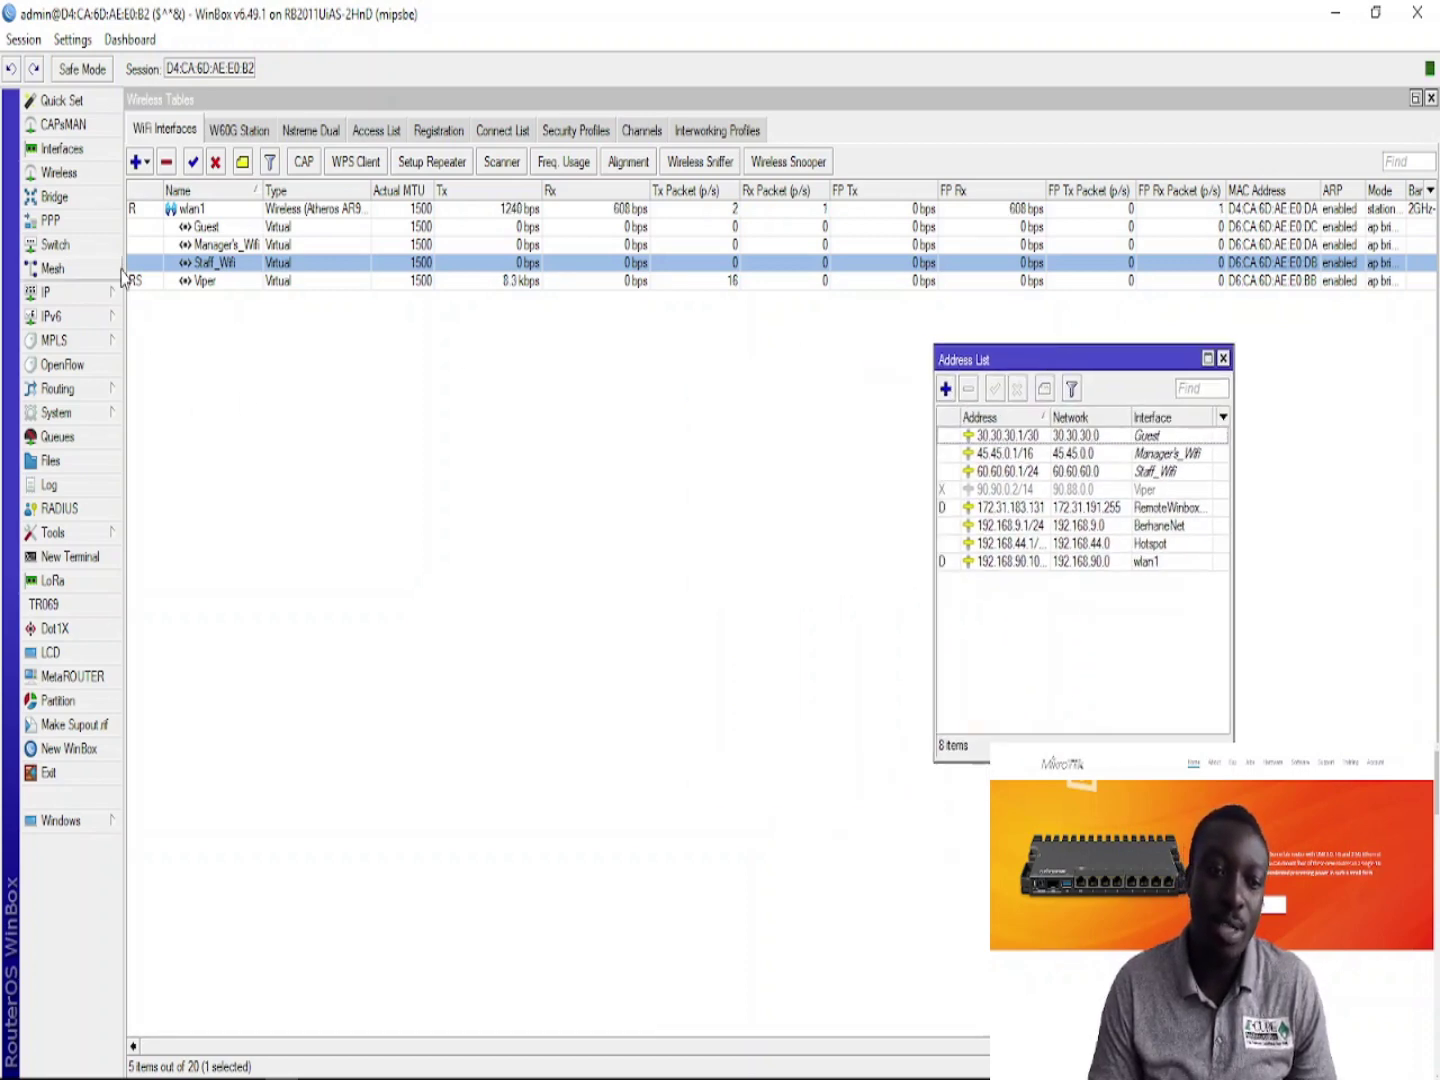
left_click(76, 300)
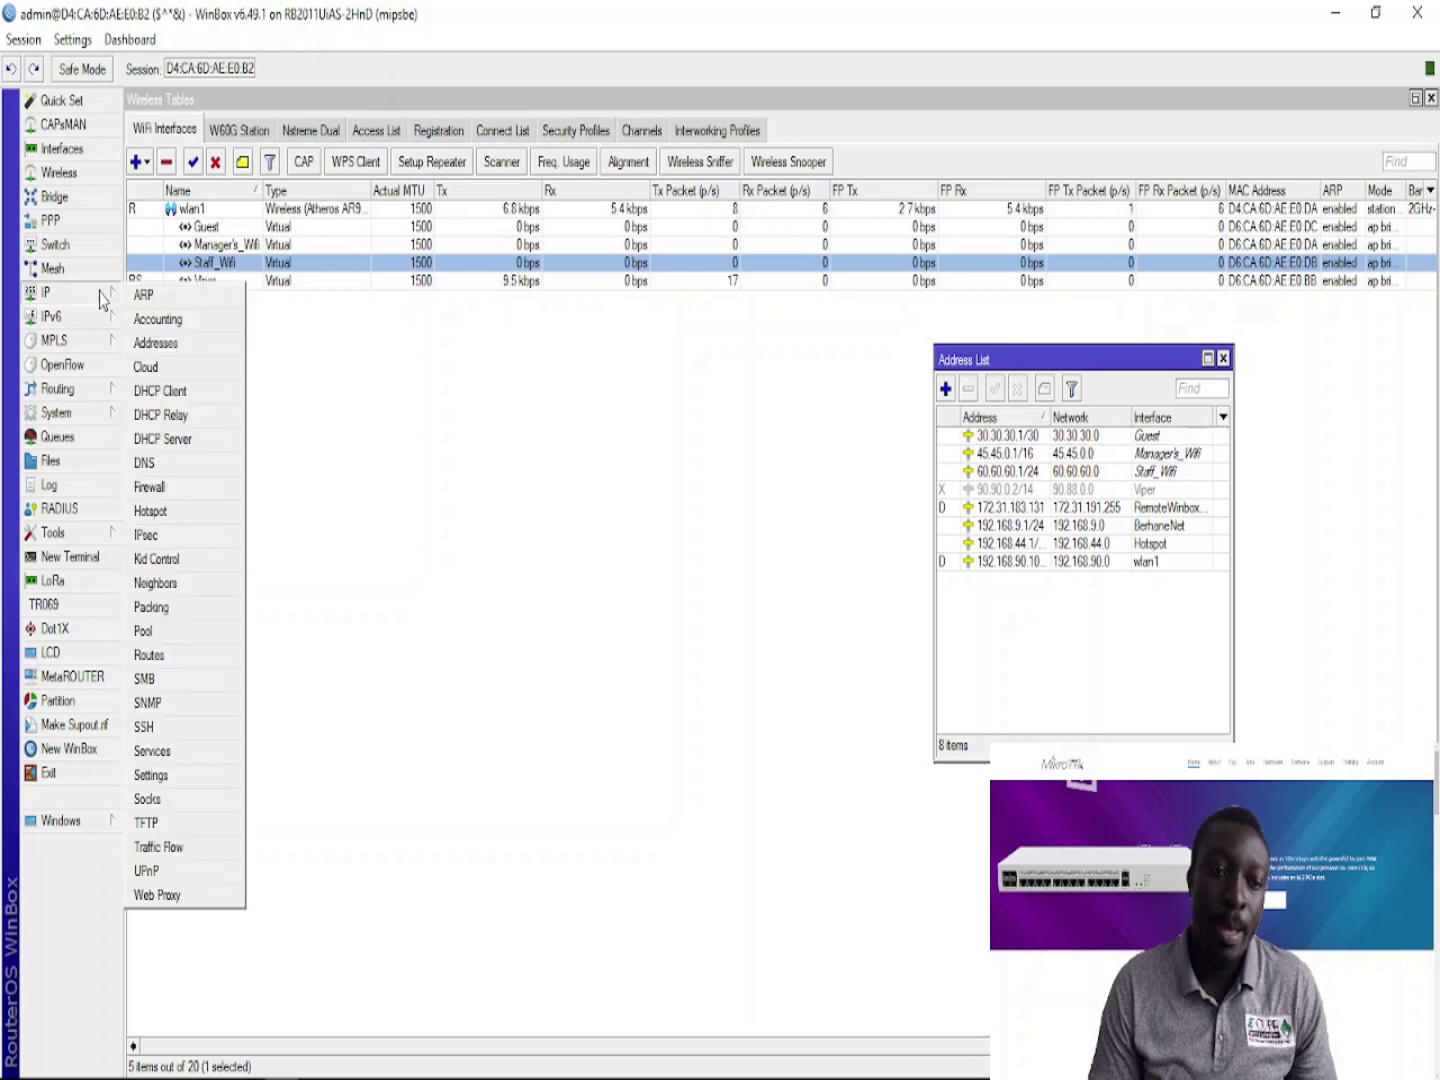
- Run DHCP Setup on Manager's_Wifi, accepting 45.45.0.0/16, gateway 45.45.0.1, DNS 192.168.90.1, 00:10:00 lease
left_click(195, 449)
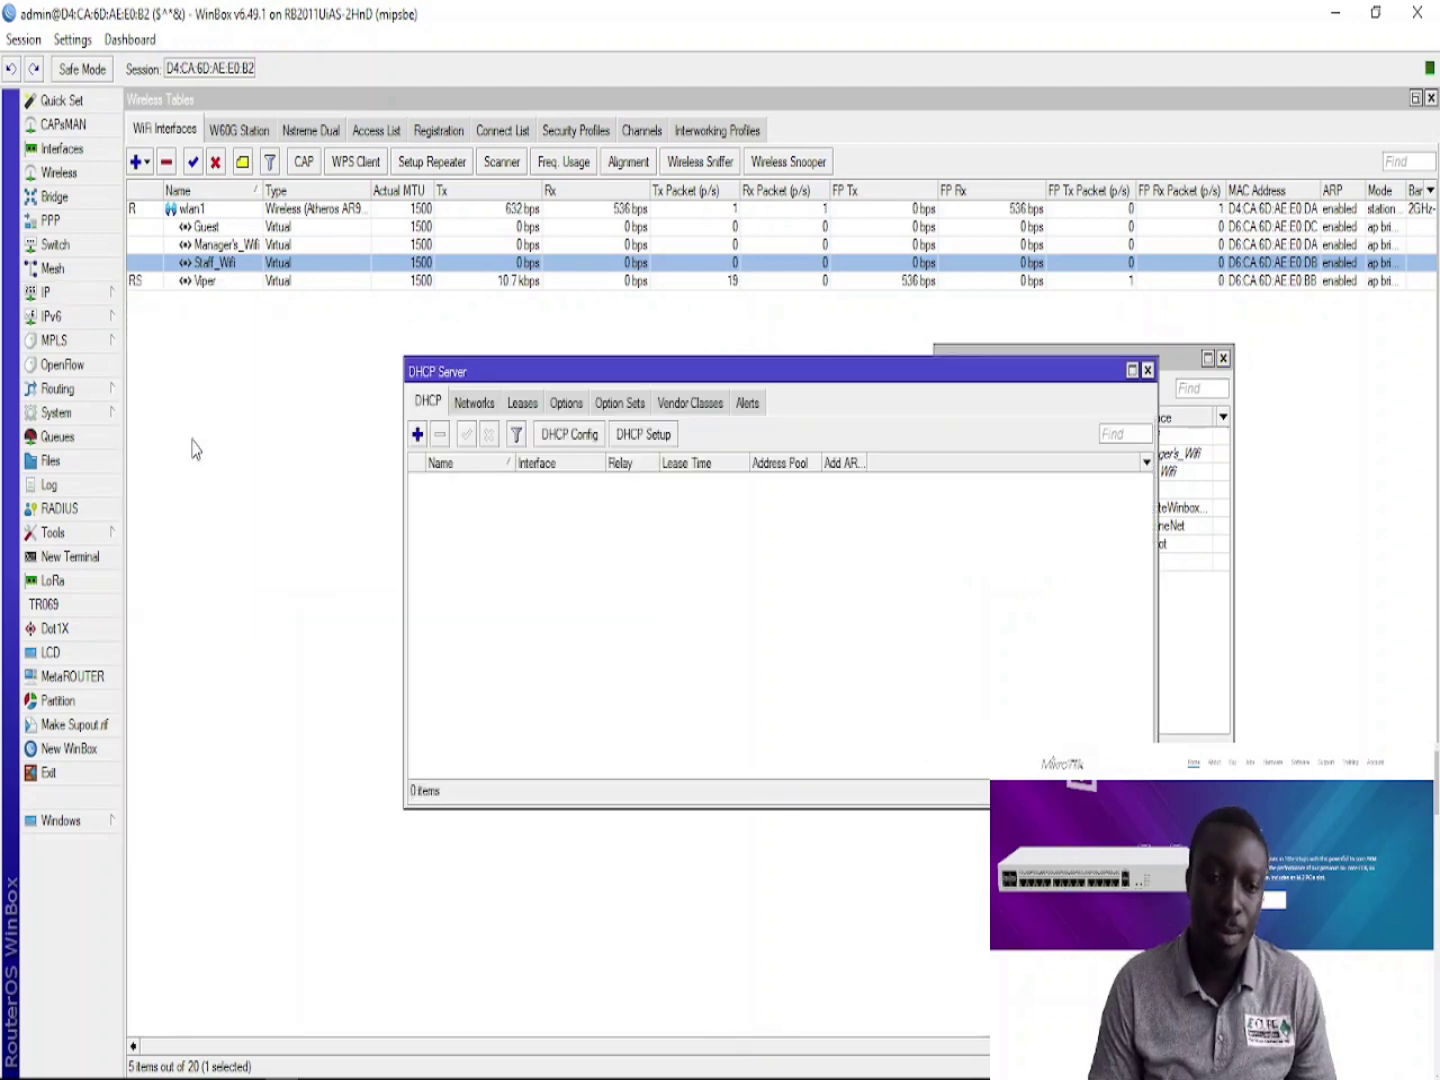
left_click_drag(627, 372, 276, 422)
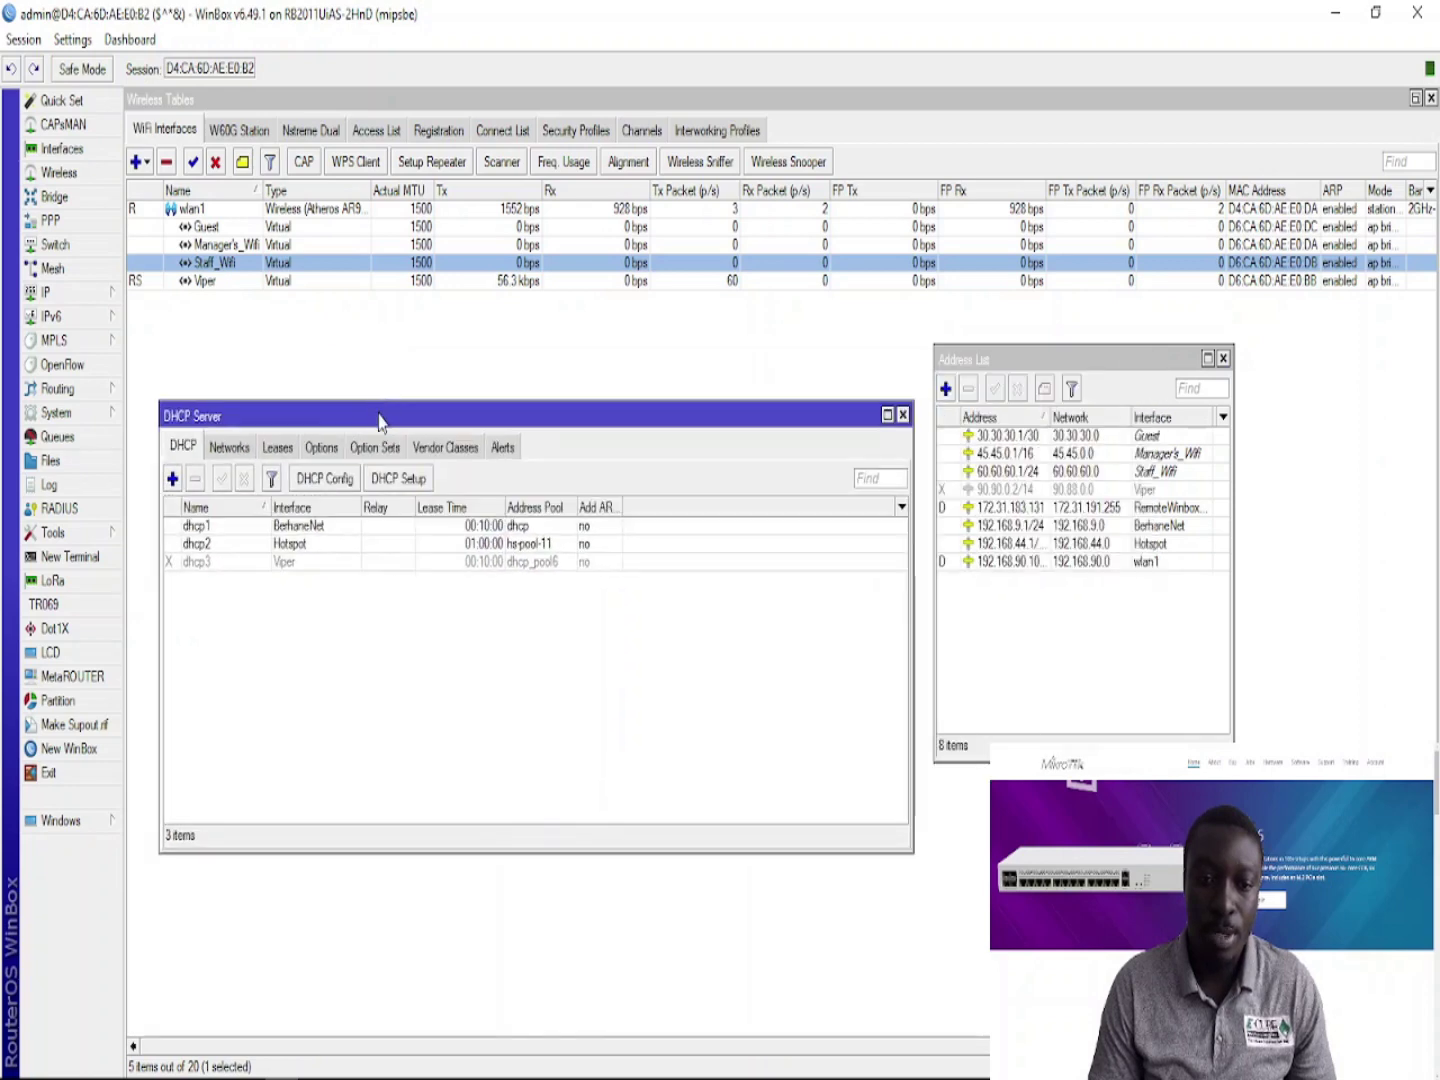
left_click(391, 480)
left_click(799, 580)
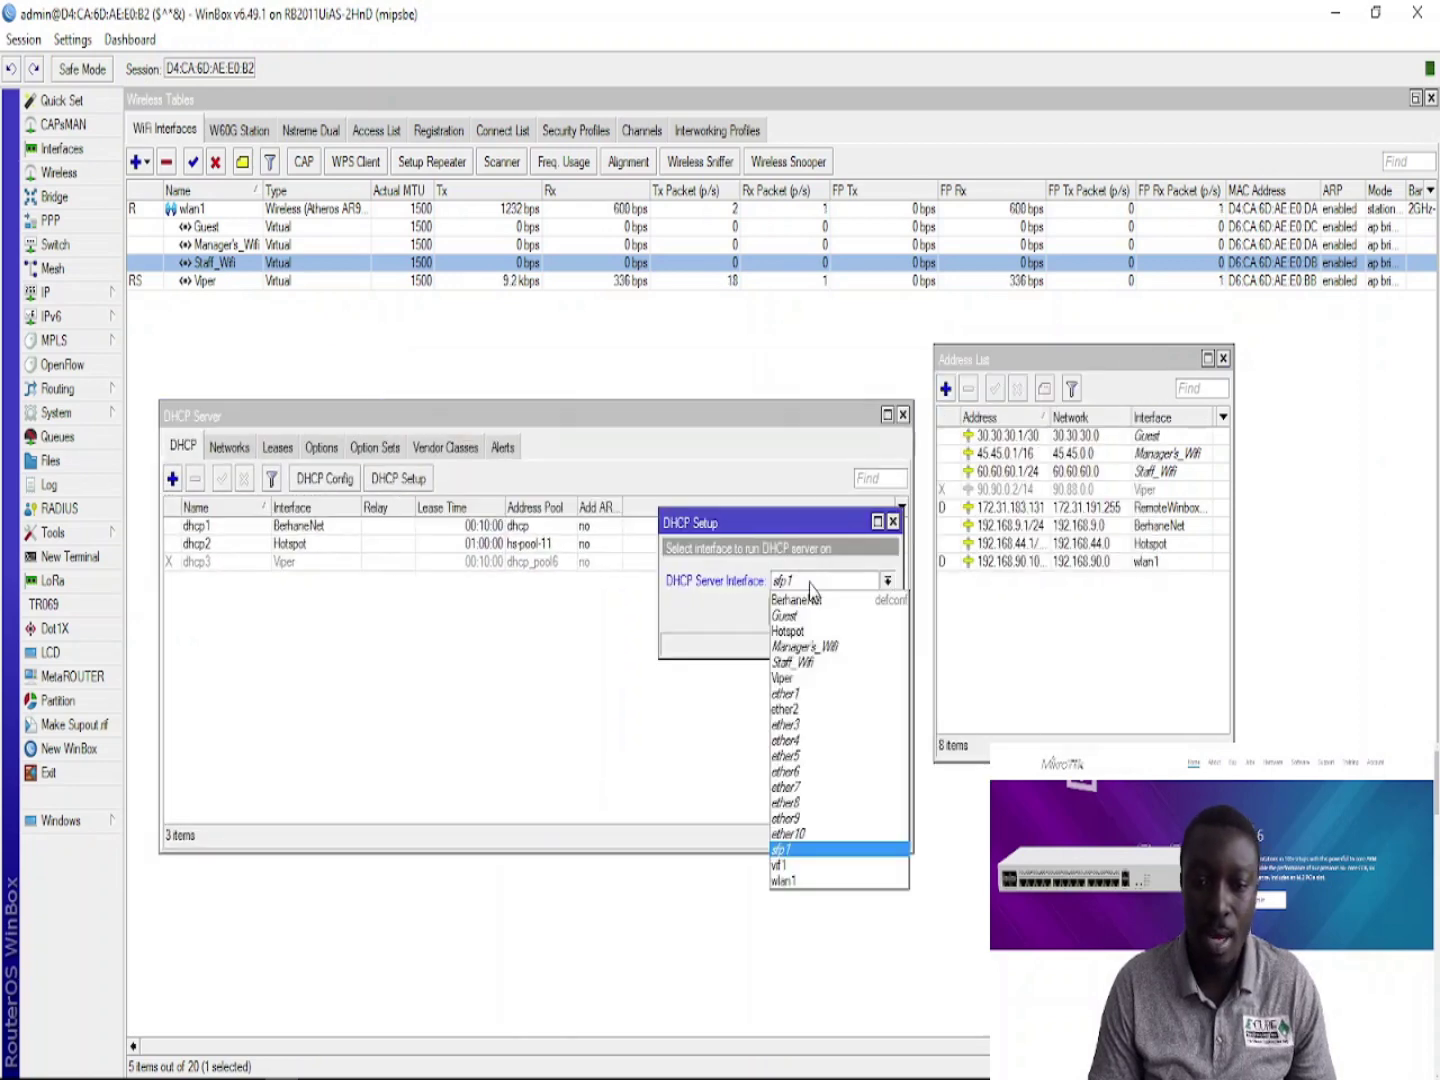
left_click(808, 646)
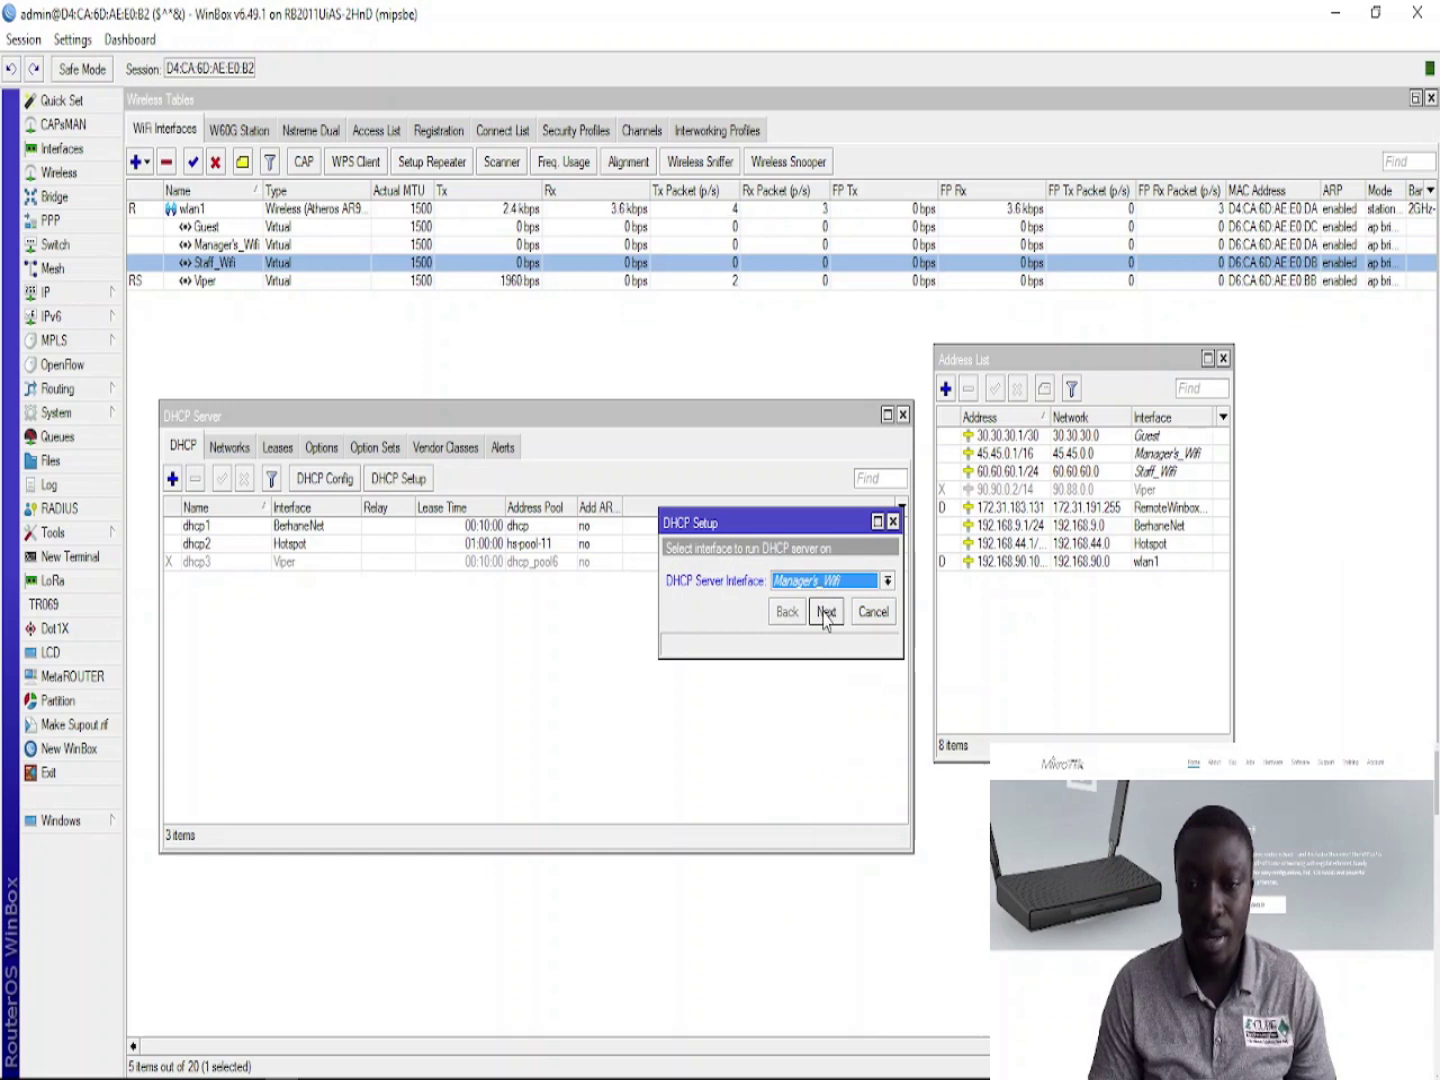
left_click(826, 612)
left_click(828, 617)
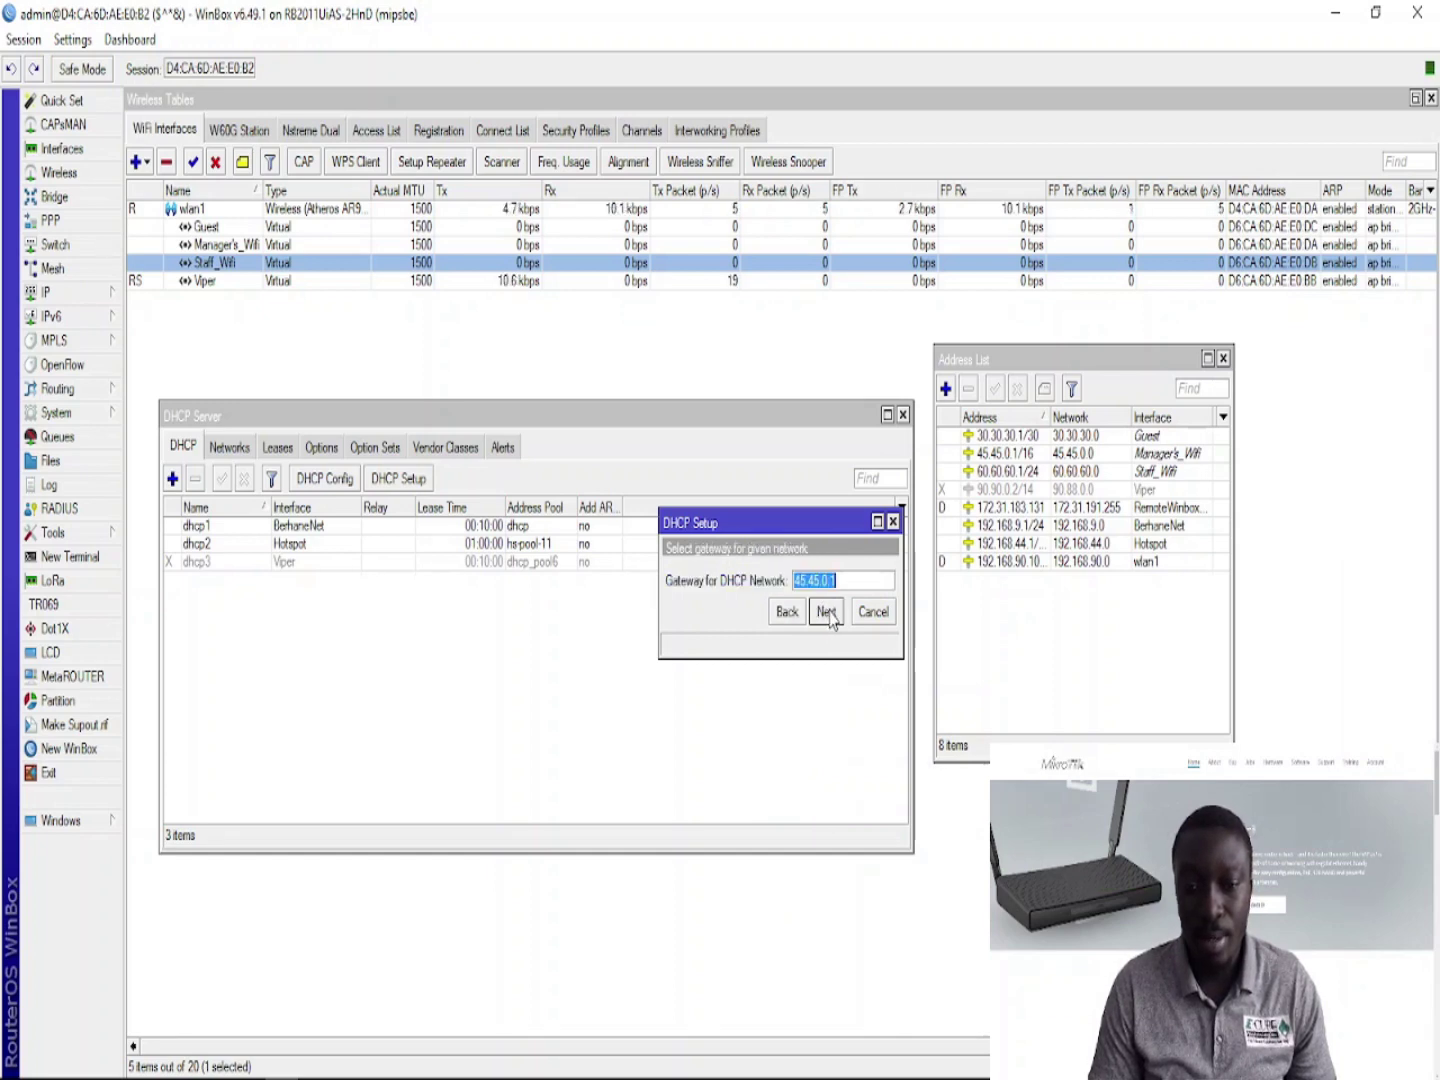
left_click(826, 612)
left_click(825, 612)
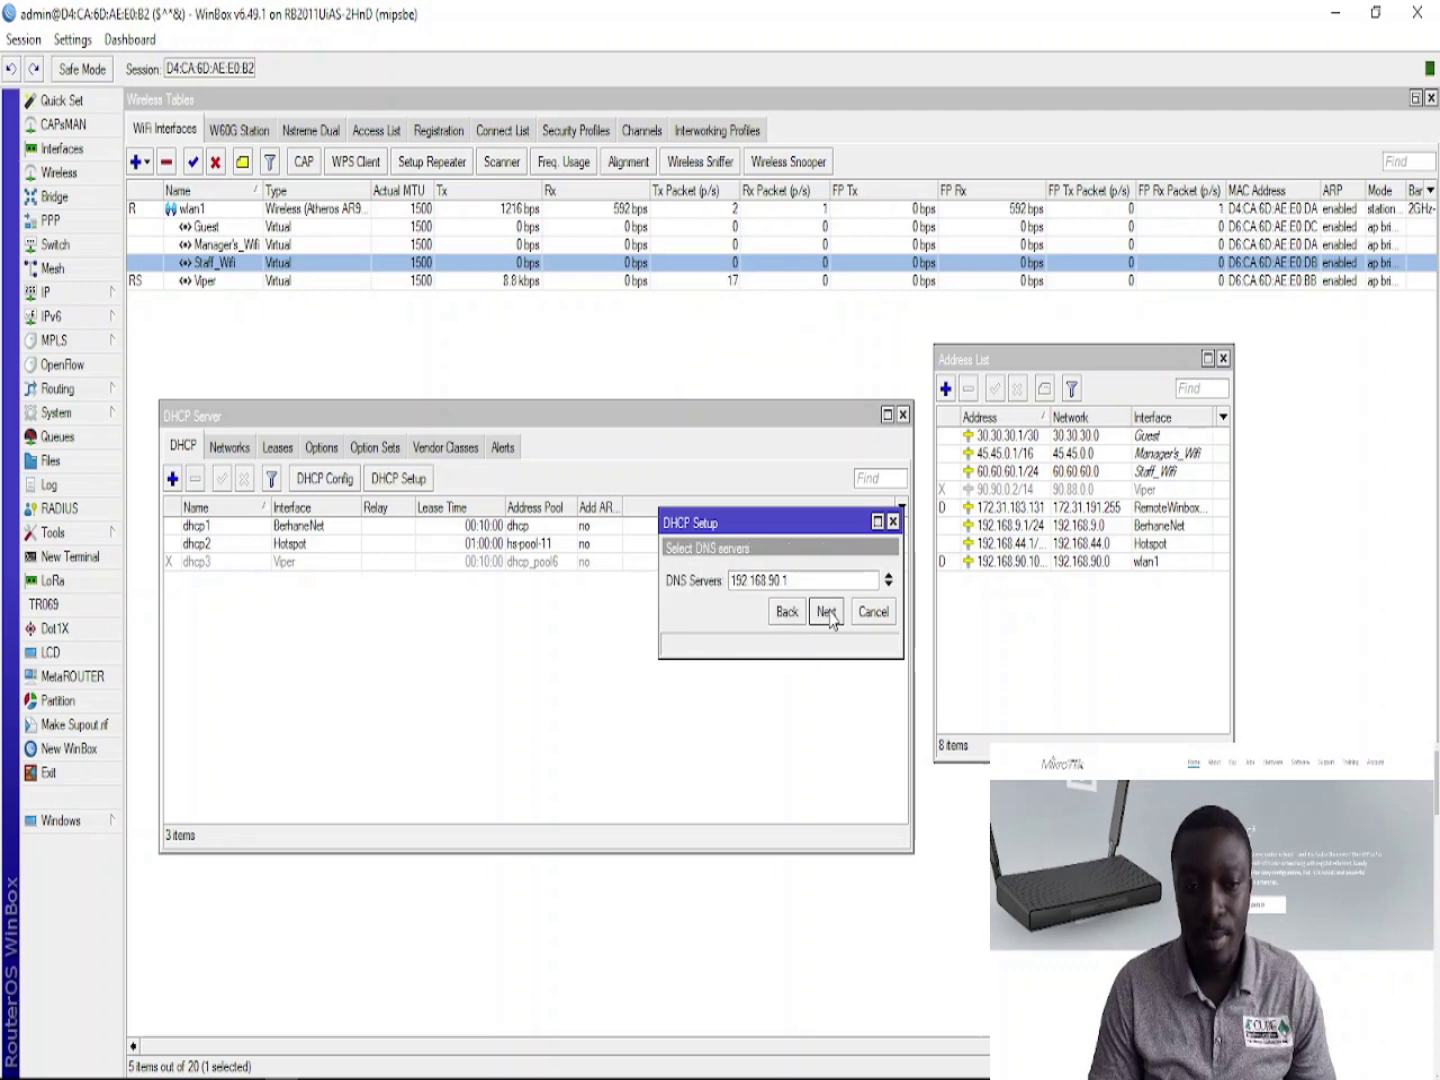
left_click(827, 613)
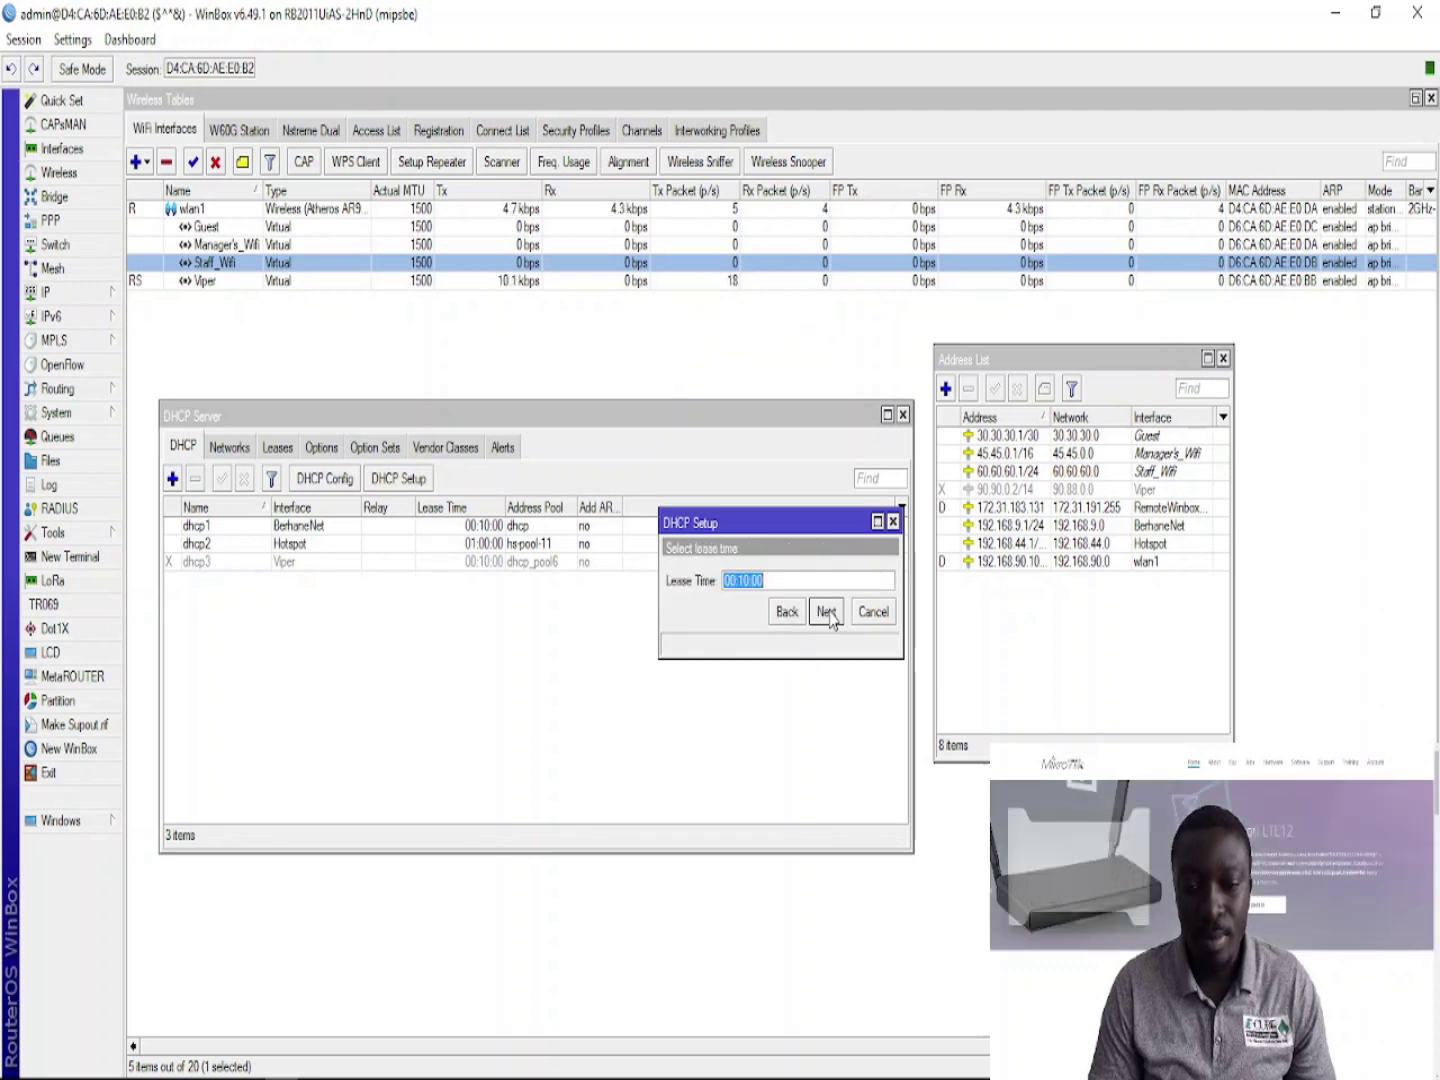
left_click(827, 612)
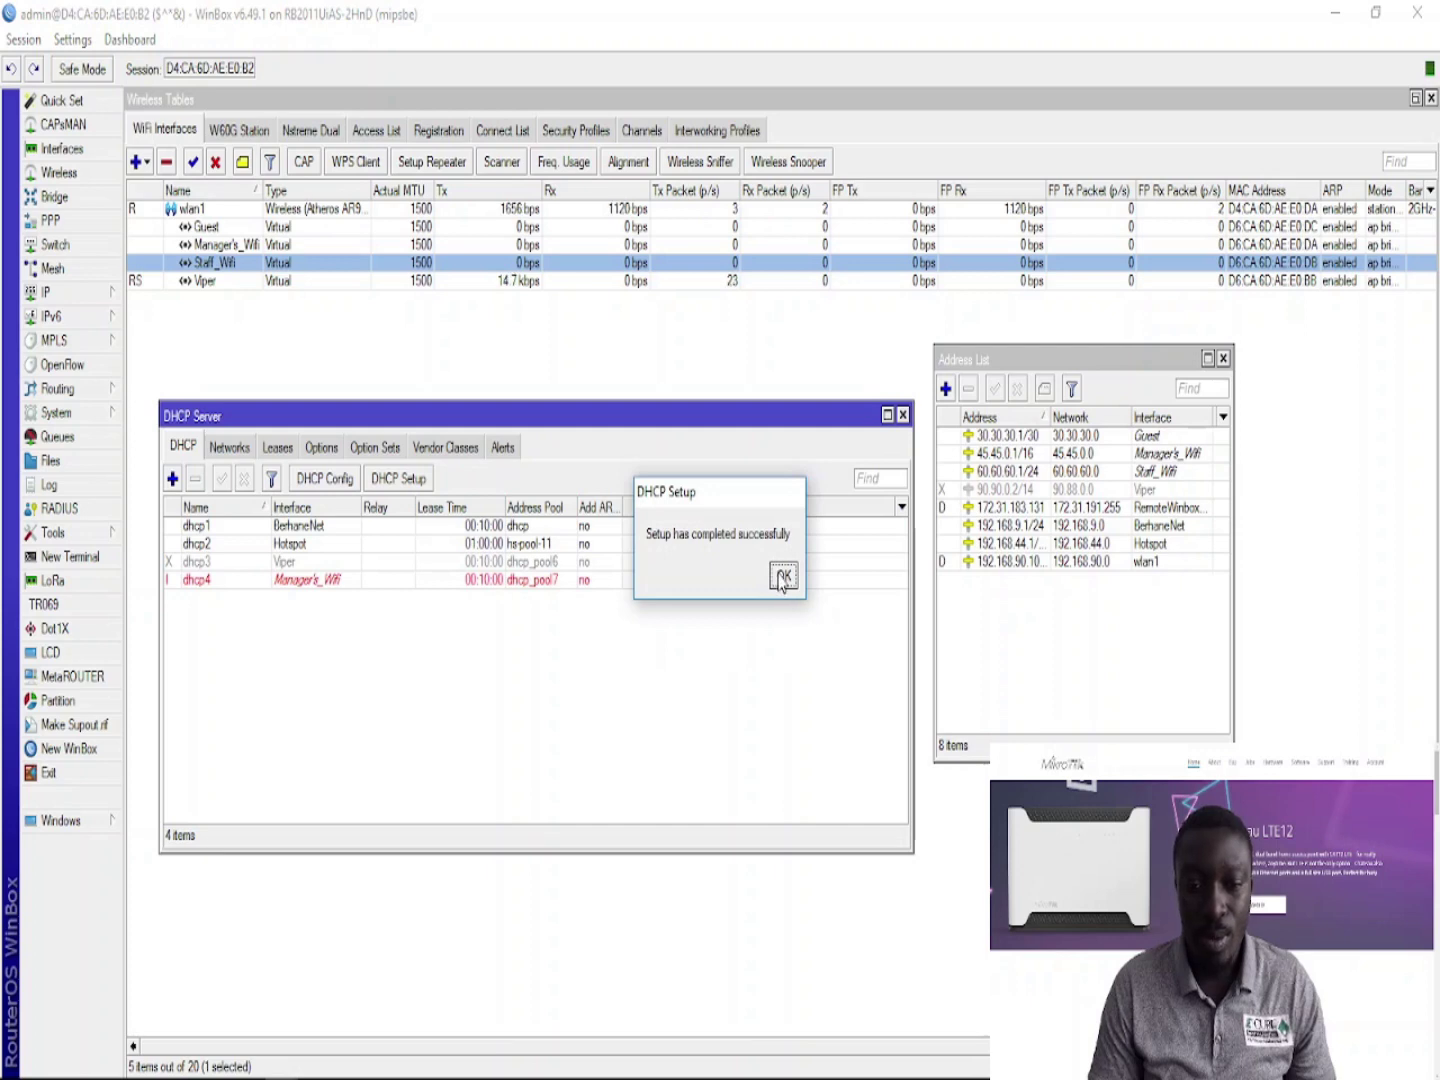
left_click(784, 577)
left_click(522, 589)
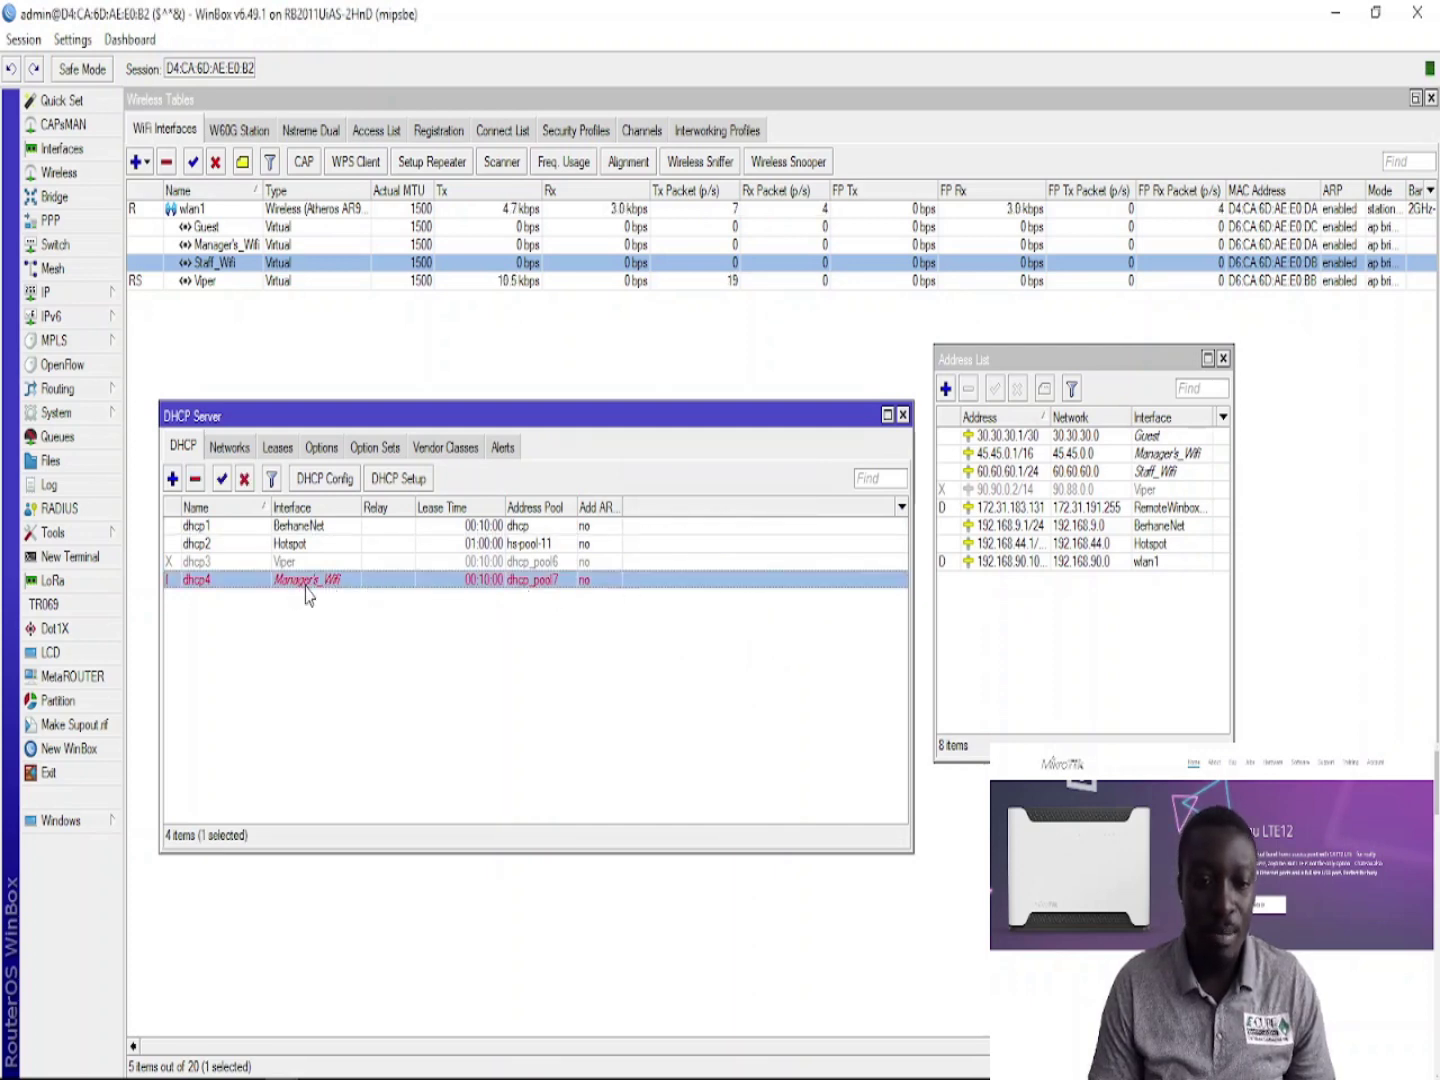
- Run DHCP Setup on Staff_Wifi, accepting gateway 60.60.60.1 and DNS 192.168.90.1
left_click(401, 480)
left_click(836, 590)
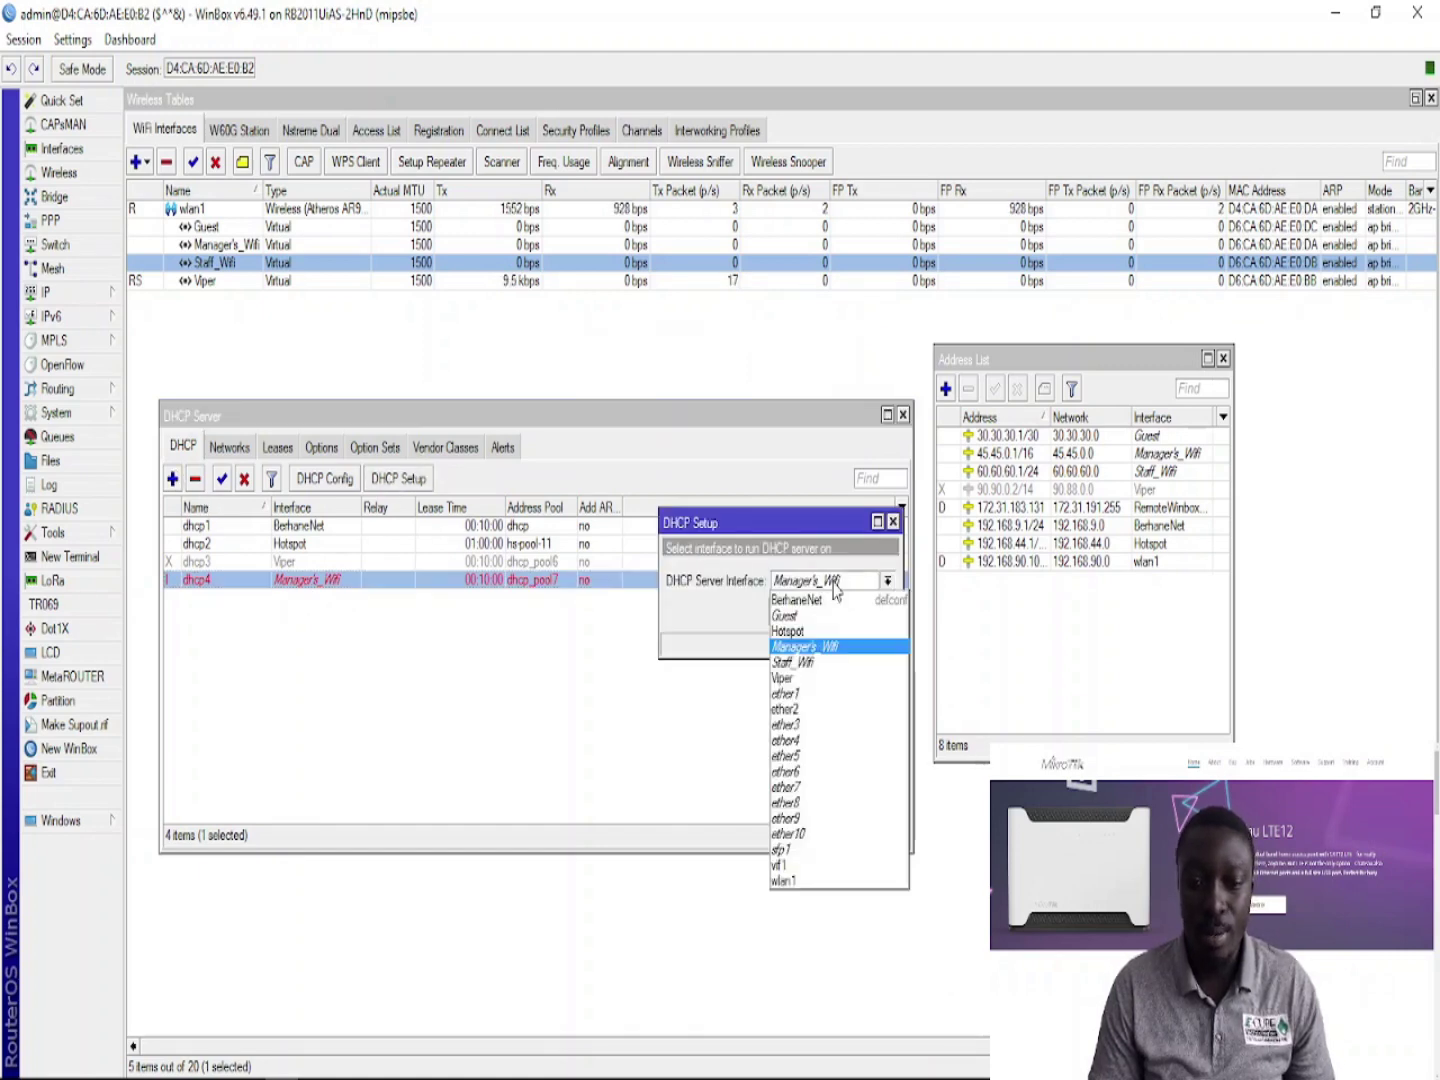
left_click(806, 662)
left_click(825, 612)
left_click(825, 612)
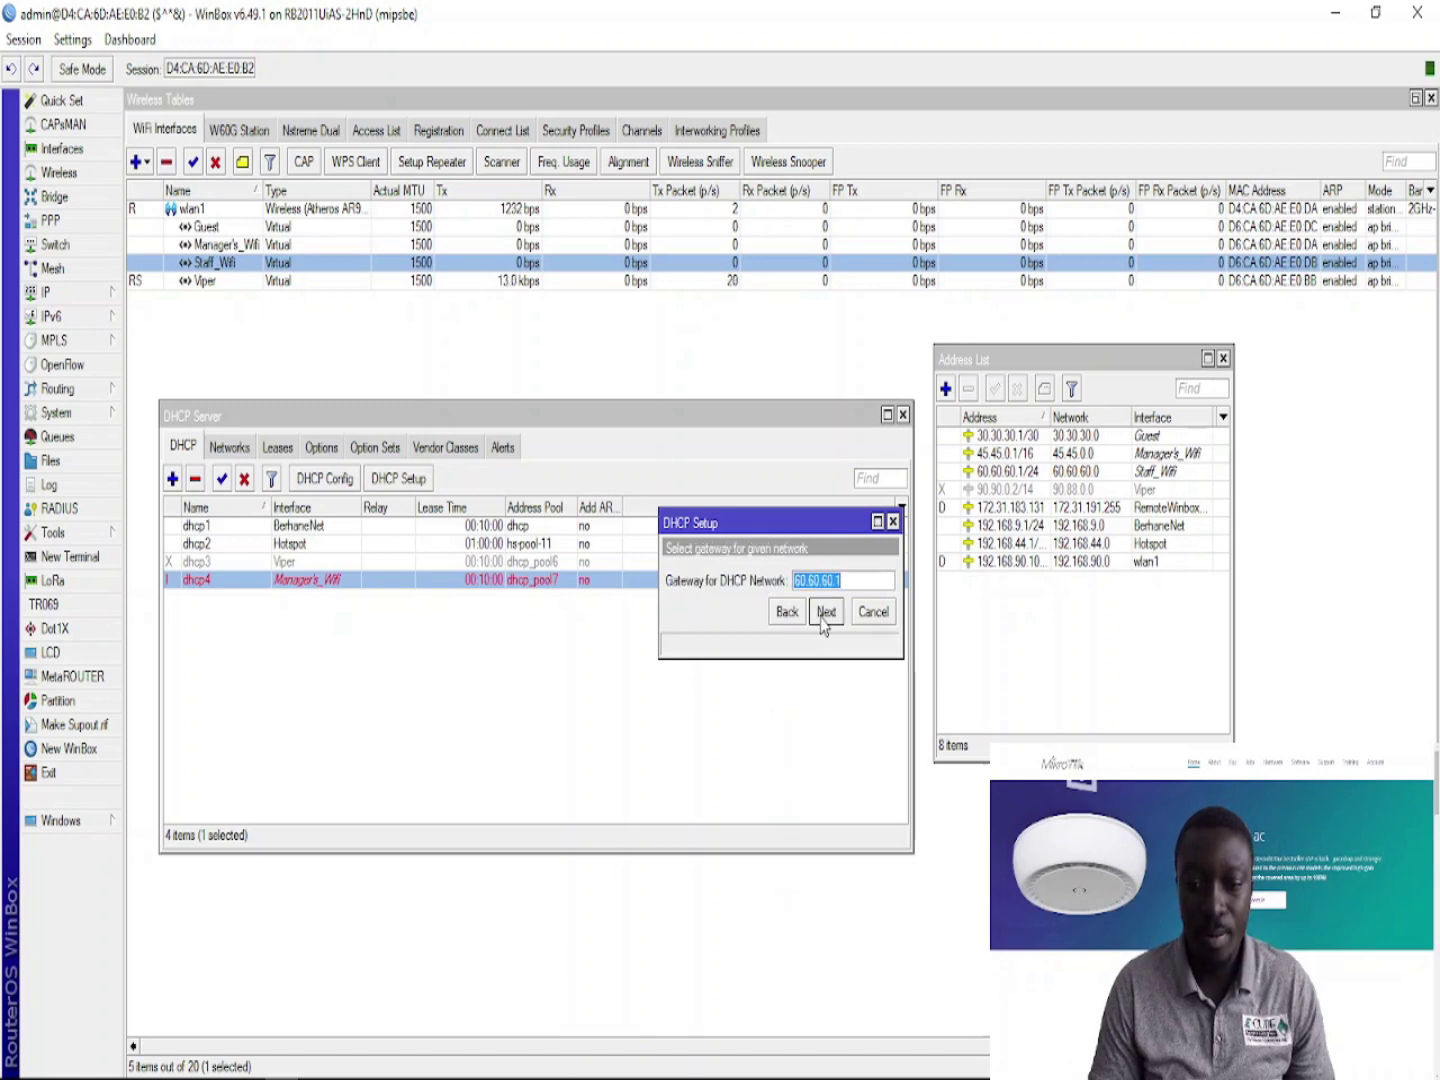
left_click(825, 612)
left_click(825, 612)
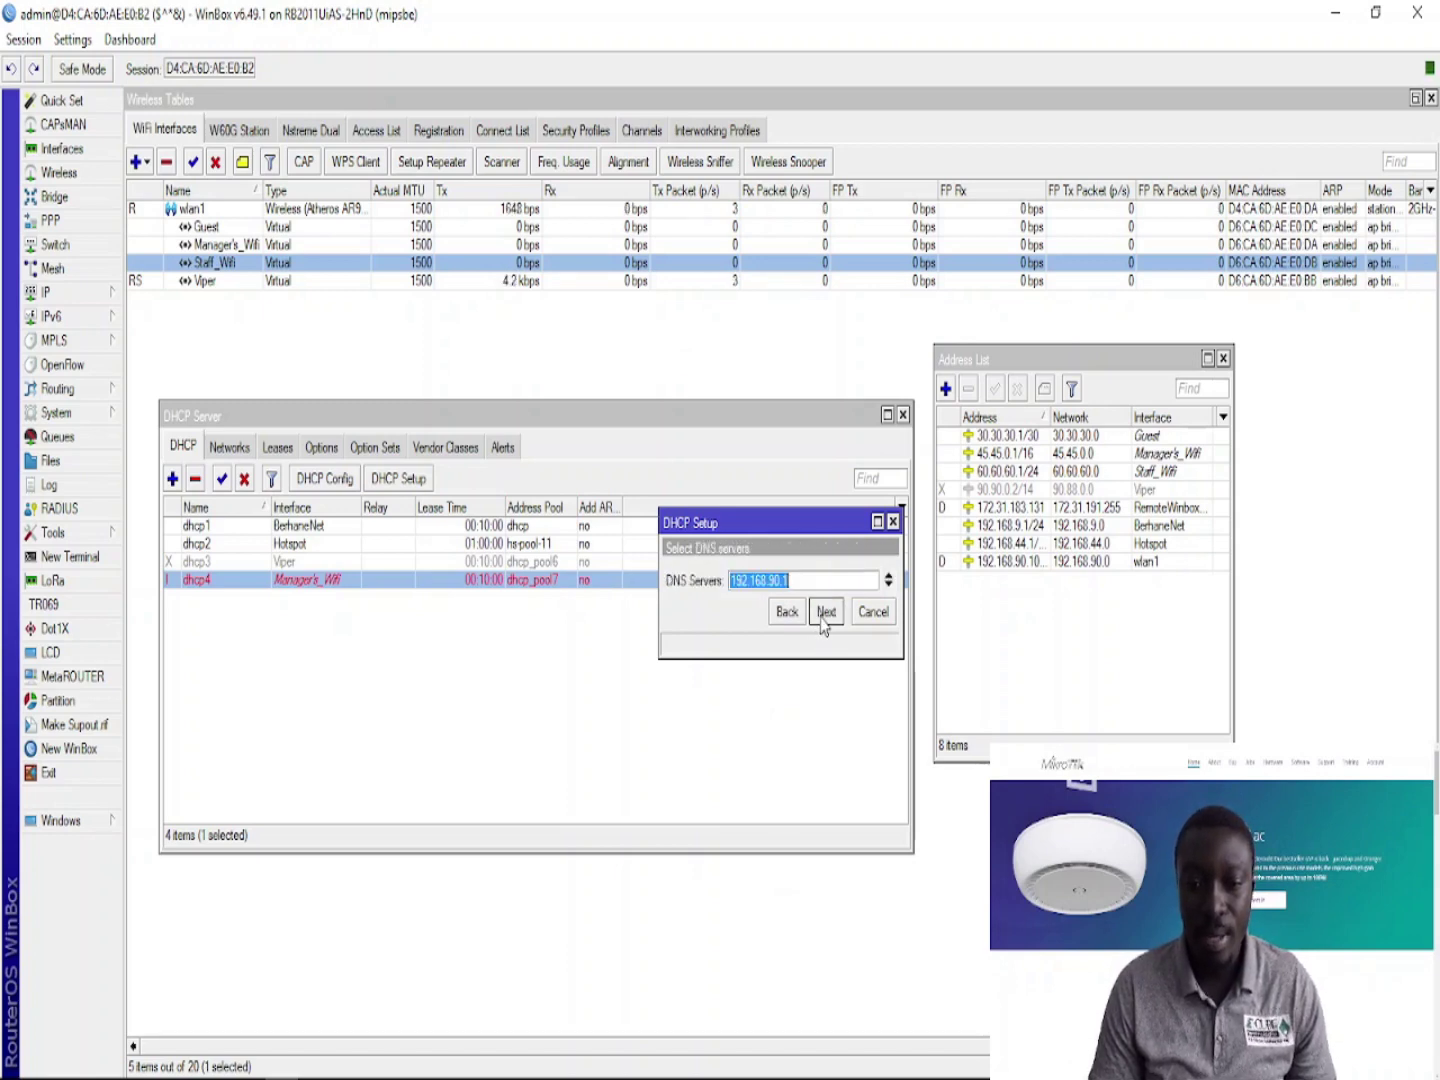
left_click(824, 612)
left_click(824, 612)
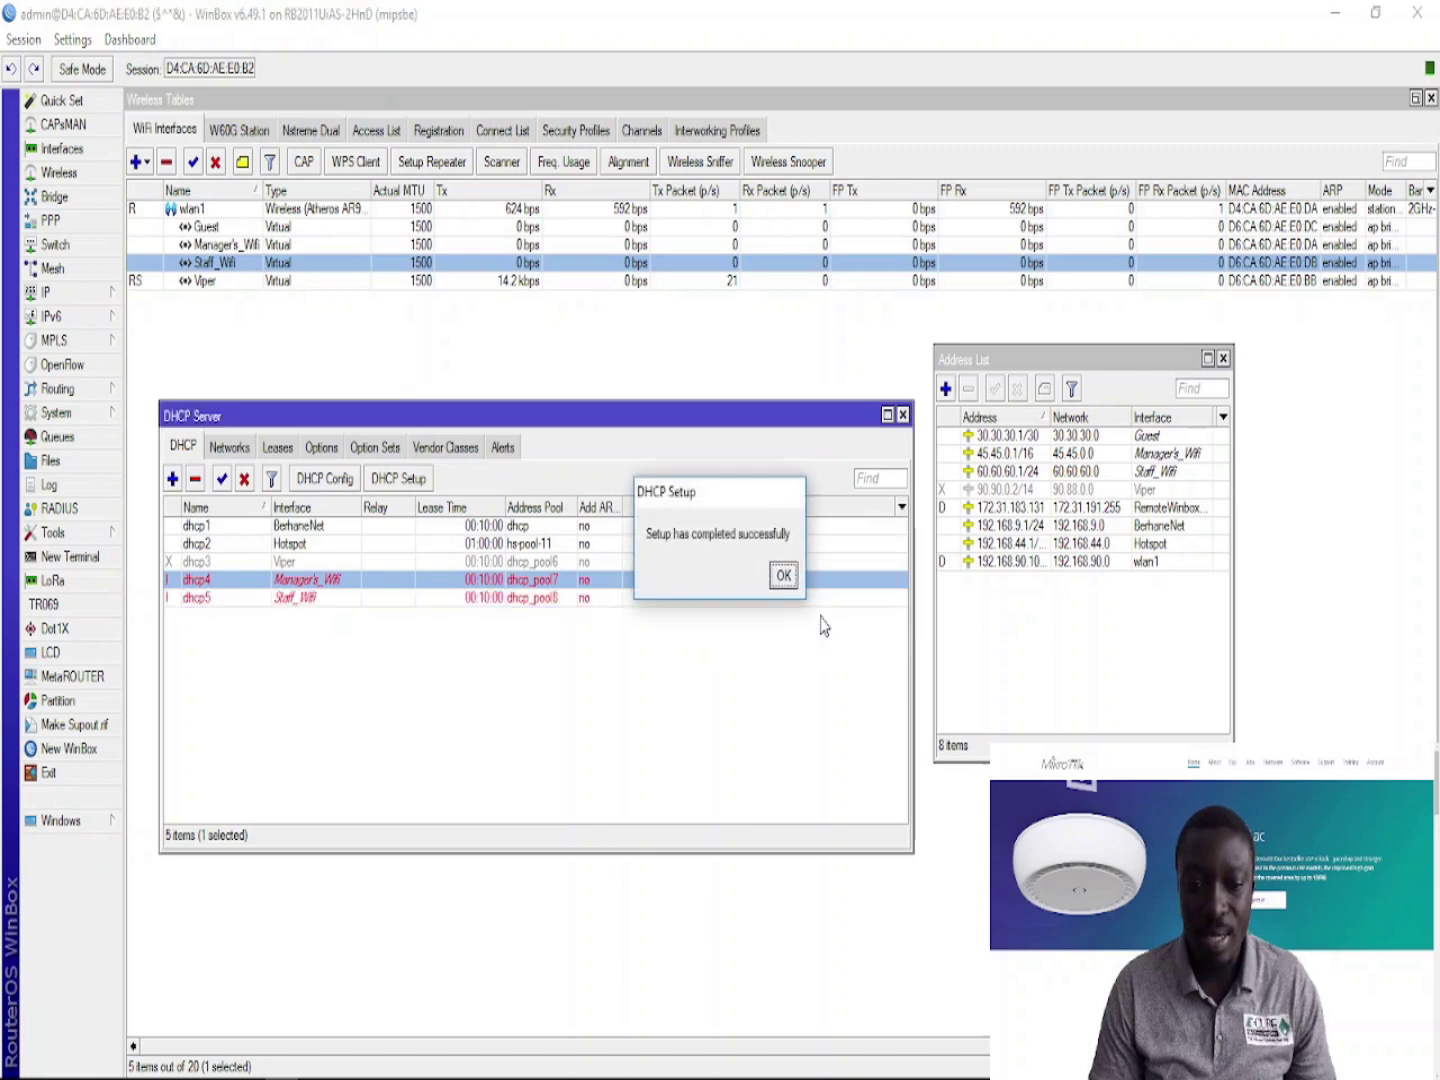
left_click(782, 575)
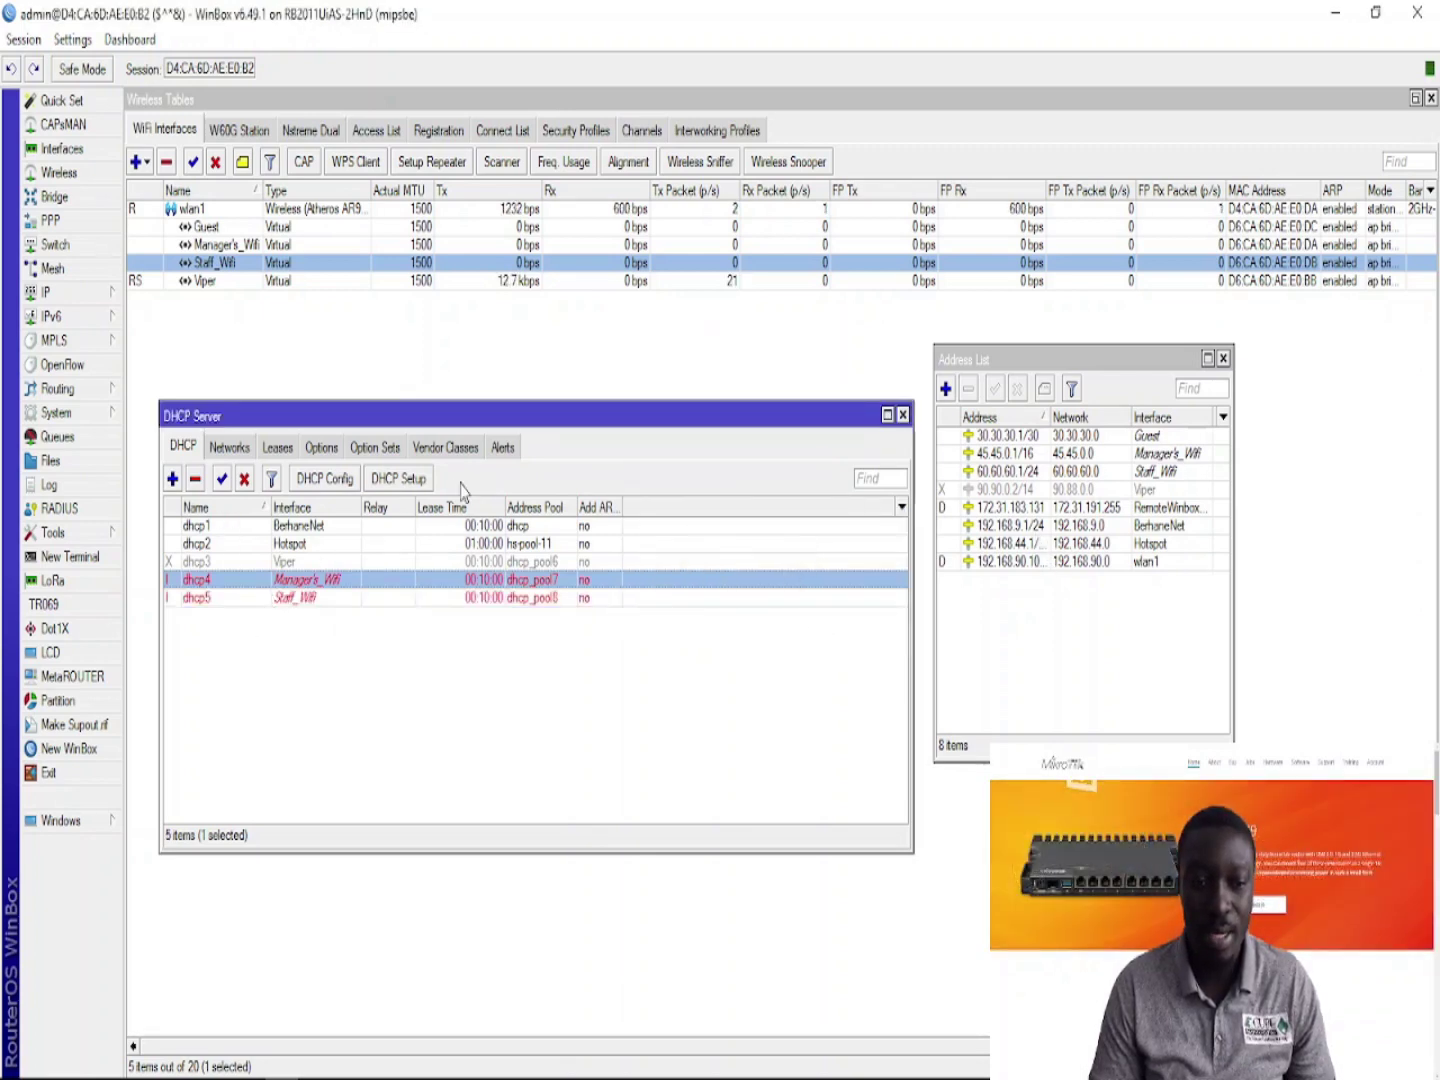
- Run DHCP Setup on Guest, accepting the 30.30.30.0/30 space and default settings
left_click(400, 479)
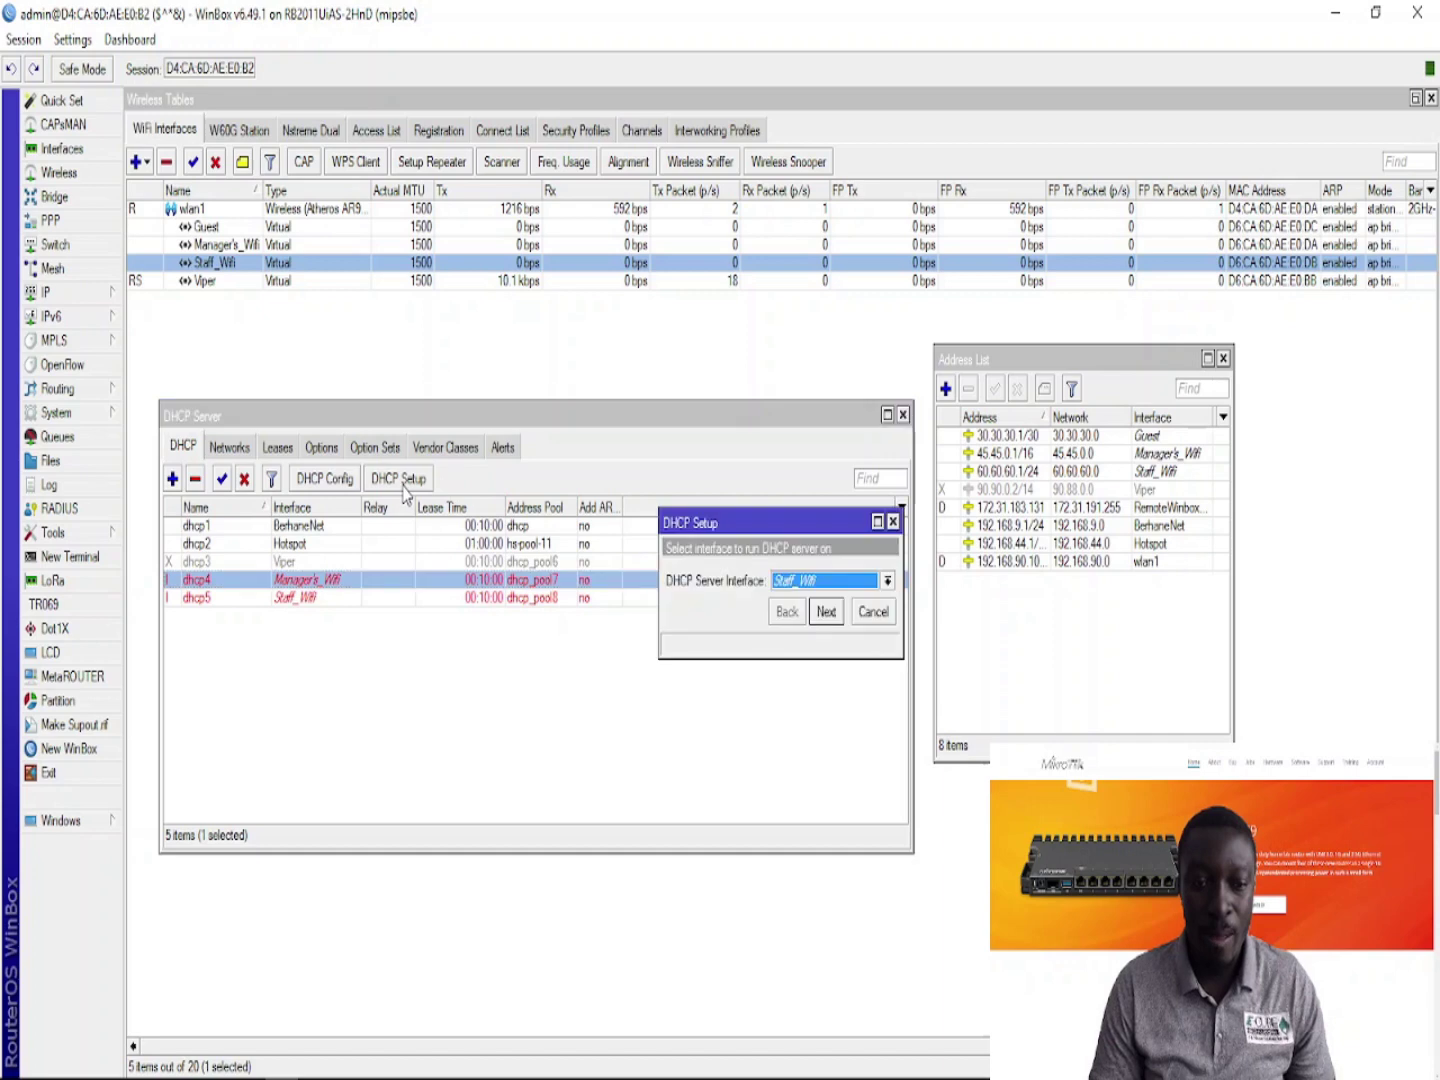
left_click(806, 581)
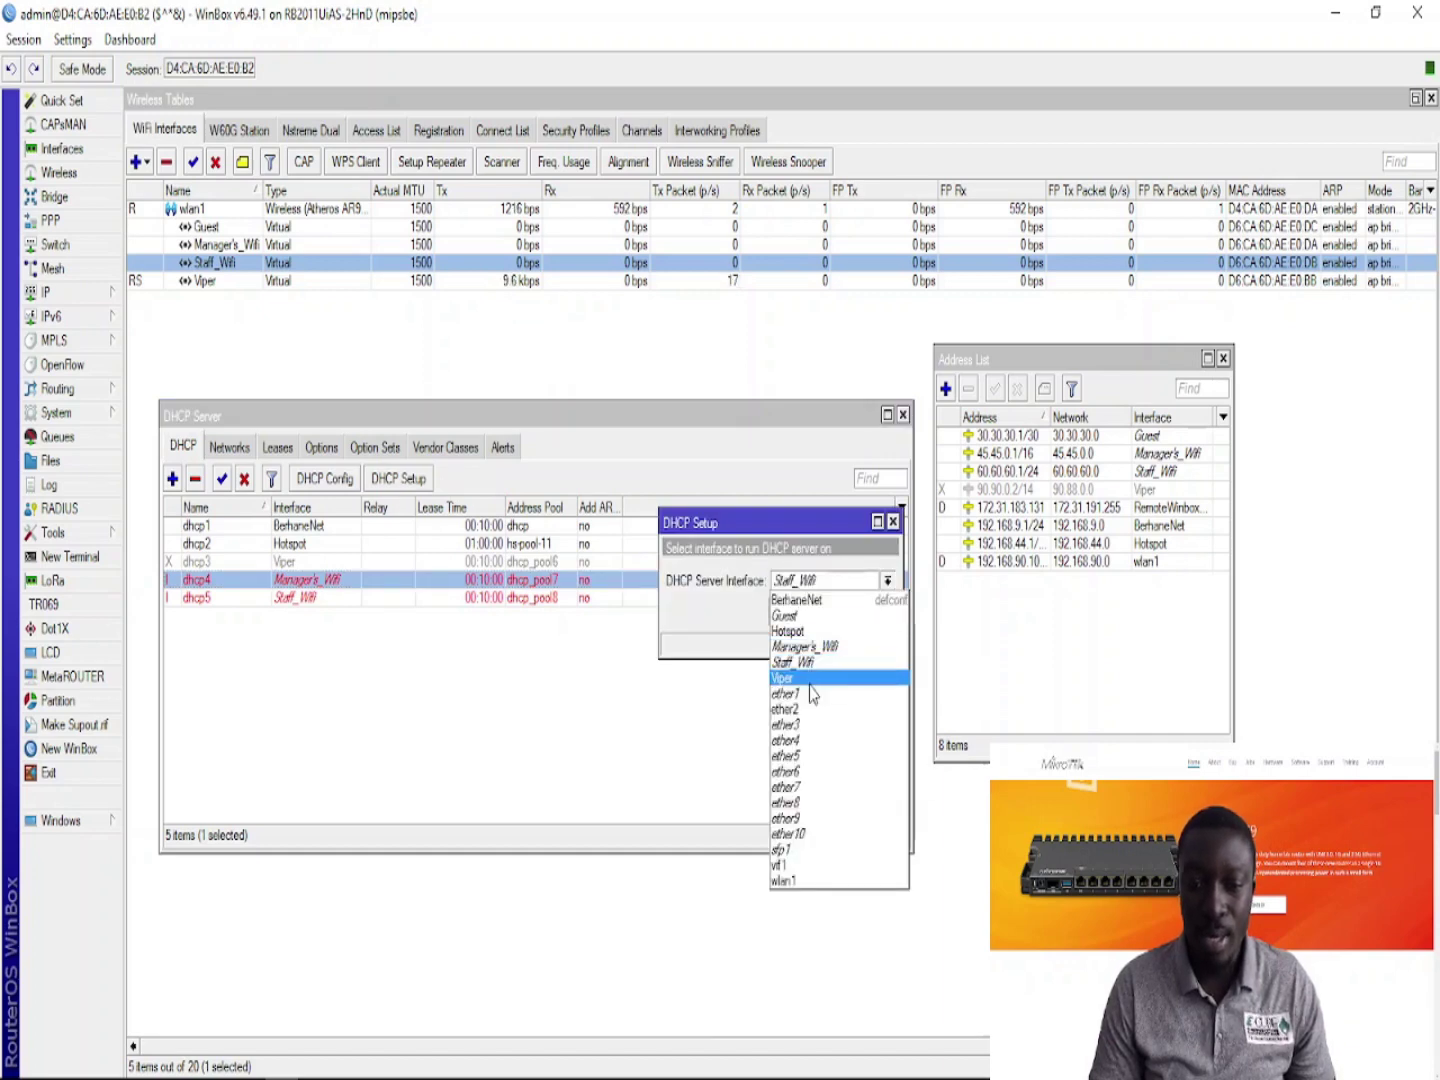
left_click(825, 616)
left_click(825, 612)
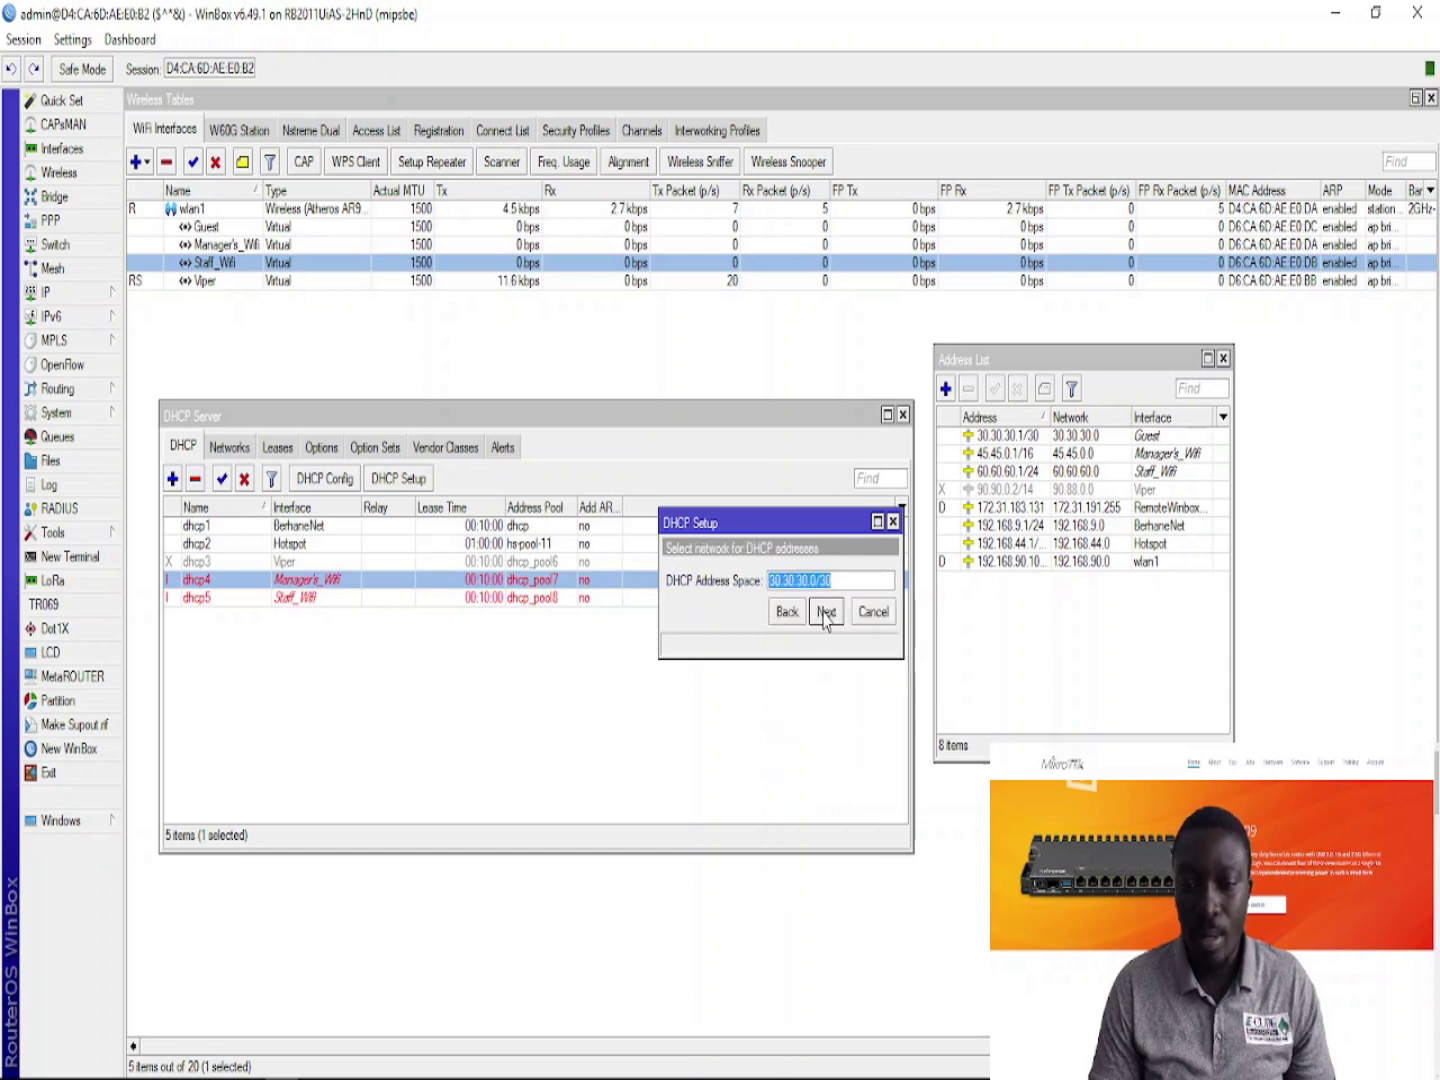
left_click(825, 612)
left_click(824, 612)
left_click(825, 612)
left_click(825, 612)
left_click(825, 612)
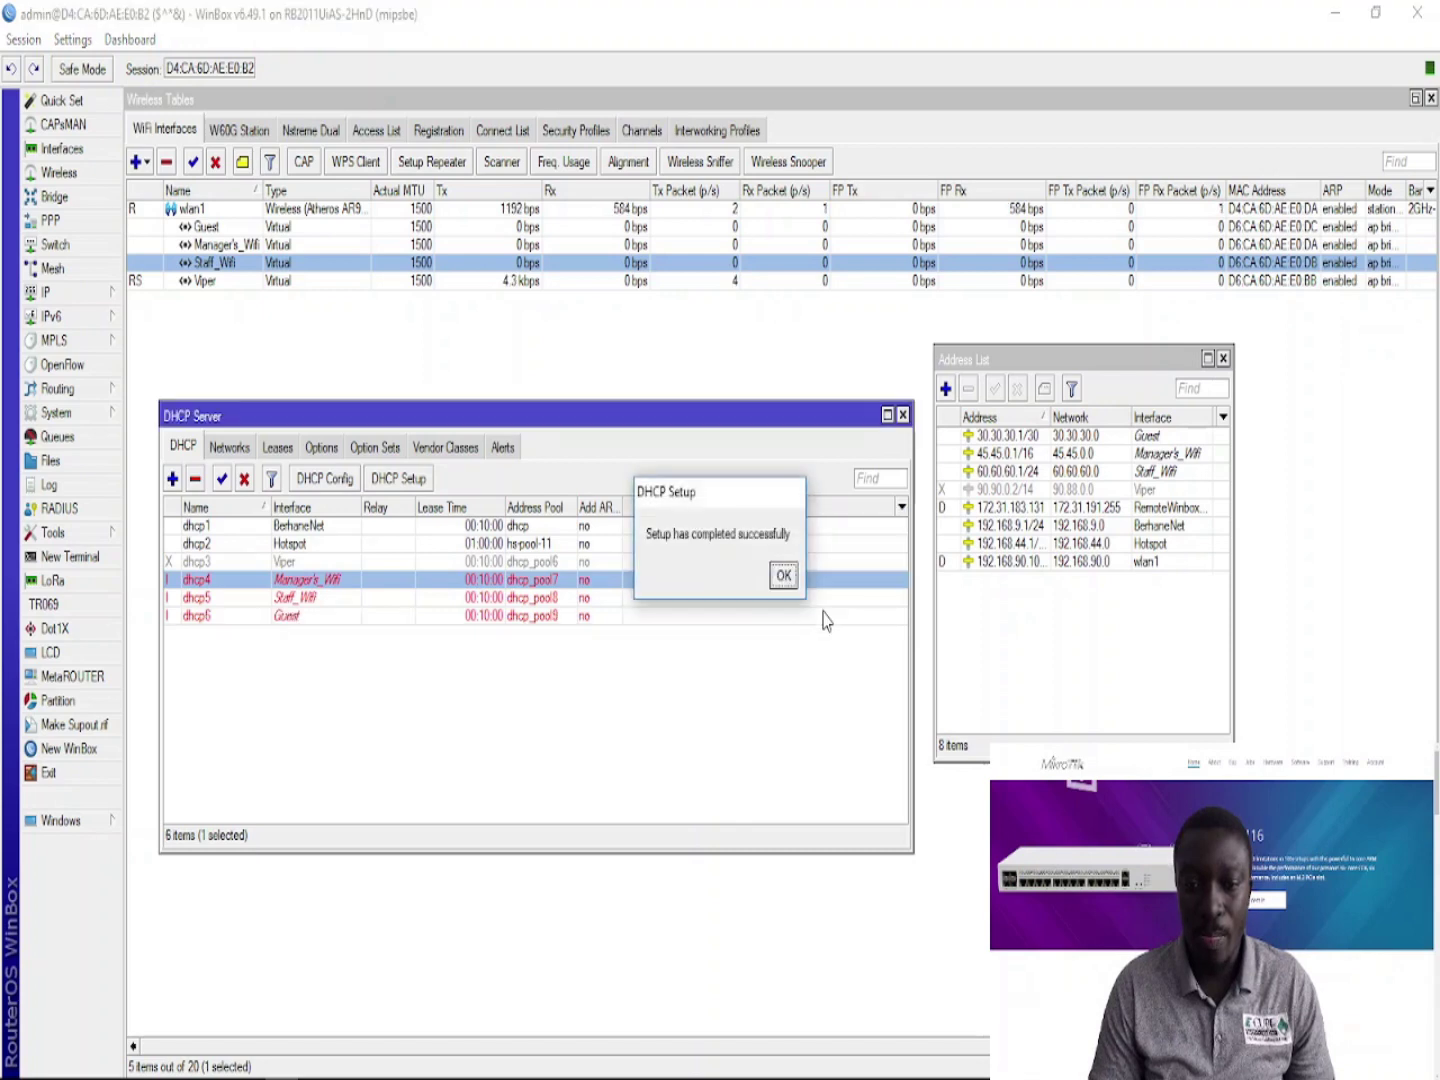
left_click(780, 575)
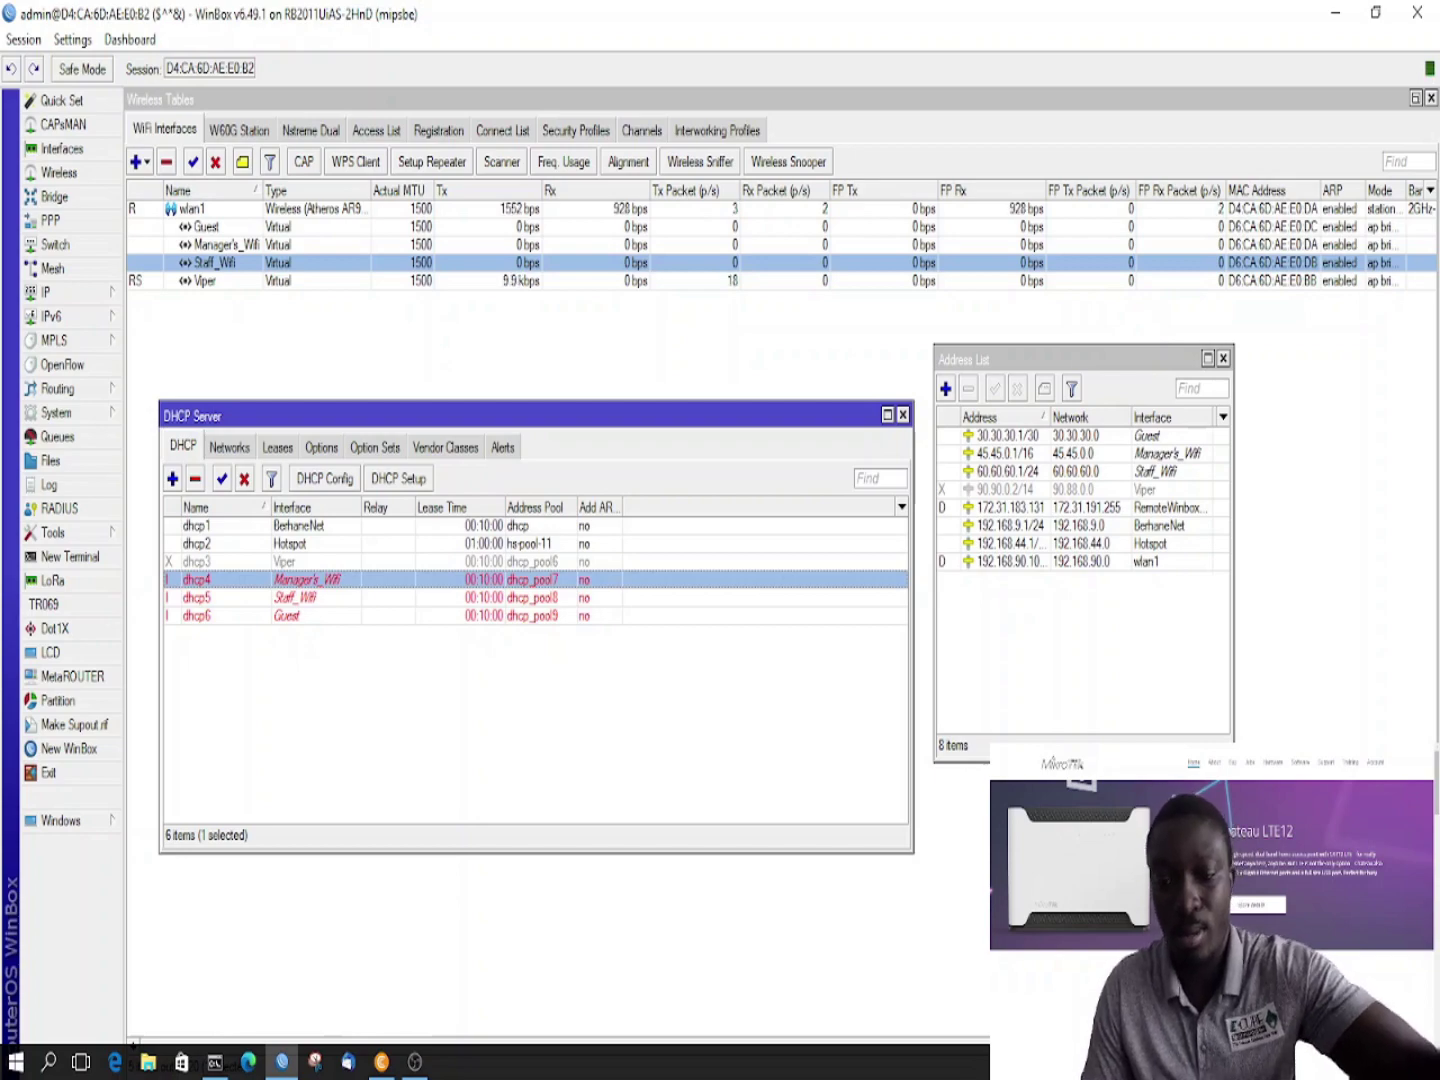
left_click(1297, 244)
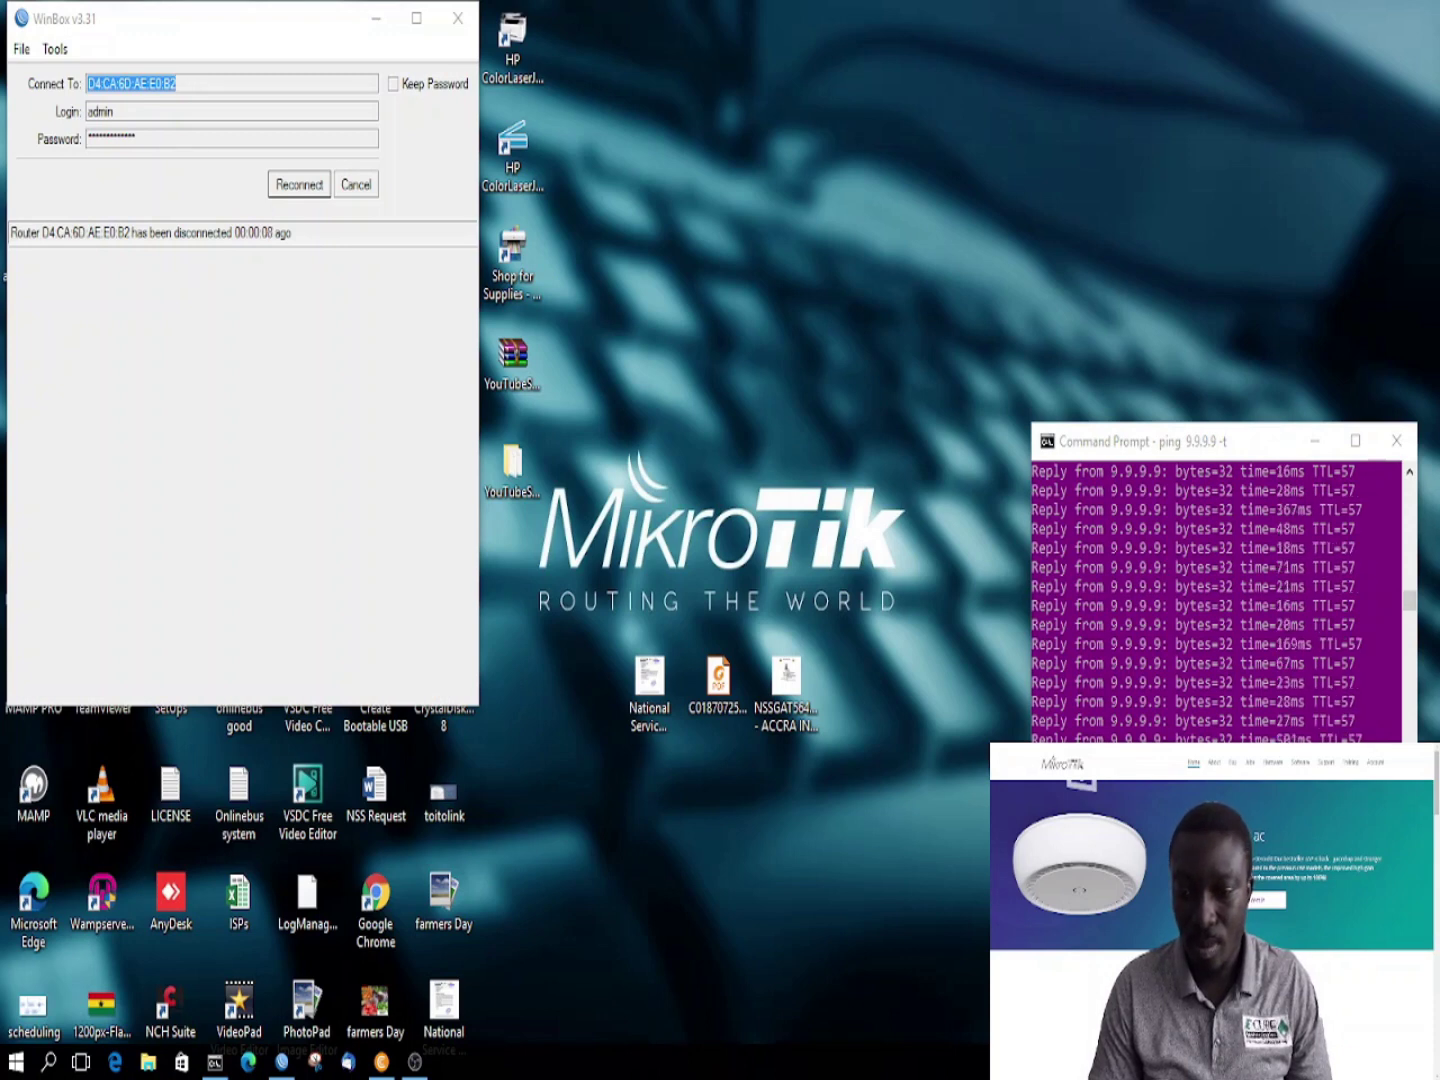
- Connect Windows to Managers_Wifi with its security key, then switch to the browser
left_click(1340, 1063)
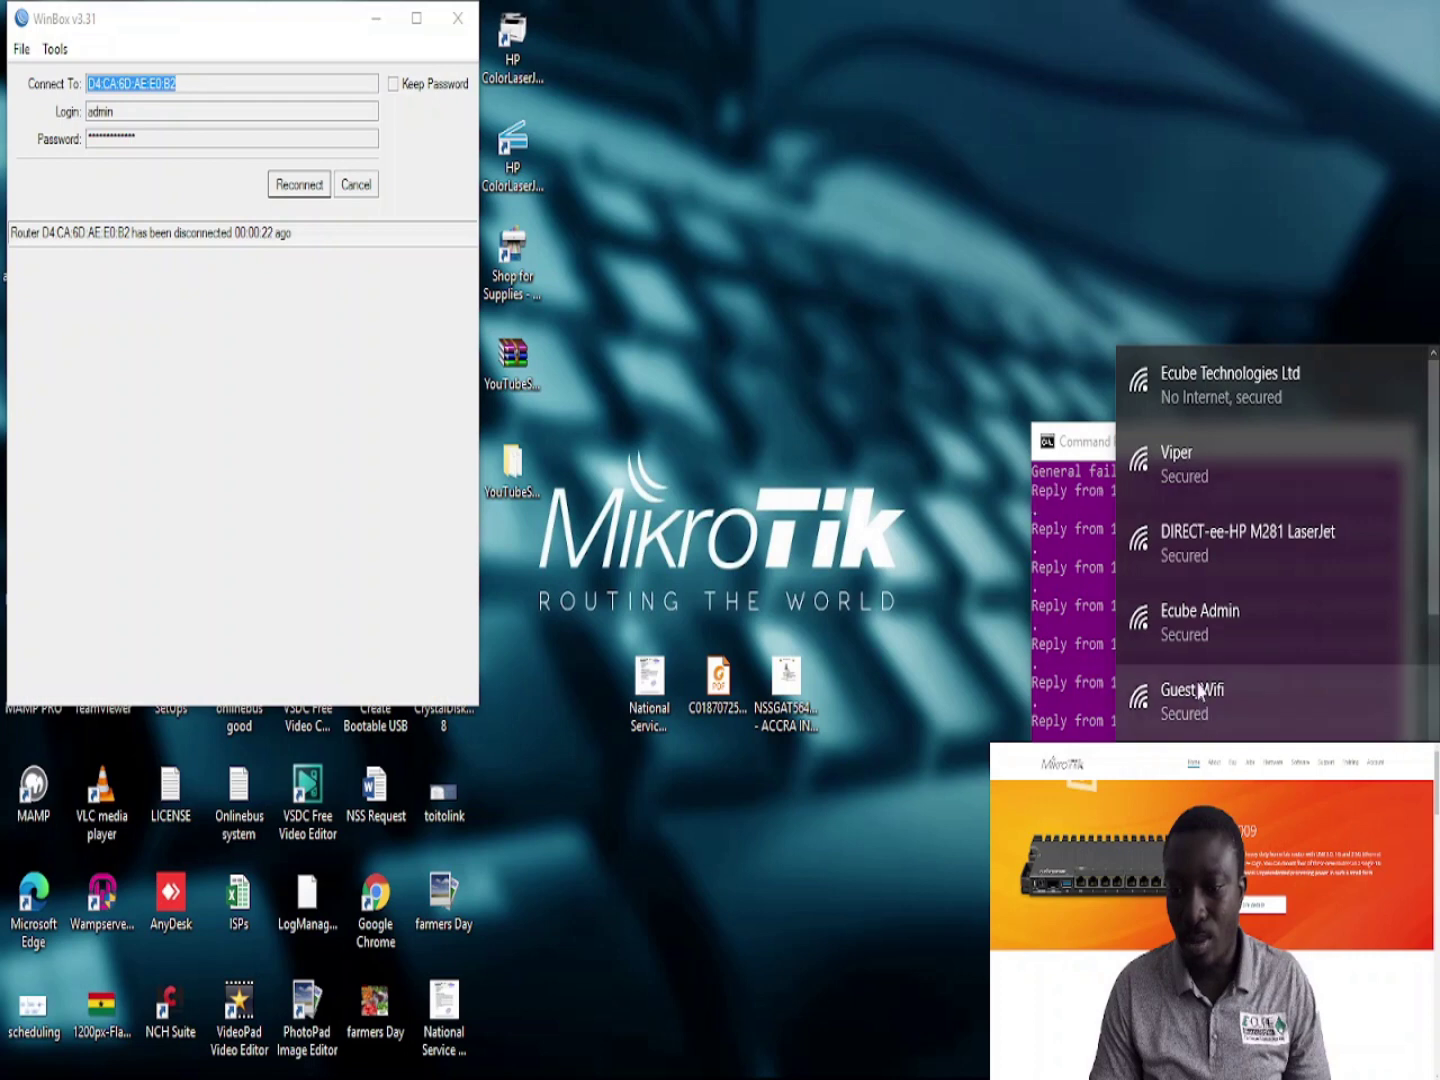
scroll(1427, 635, "down", 2)
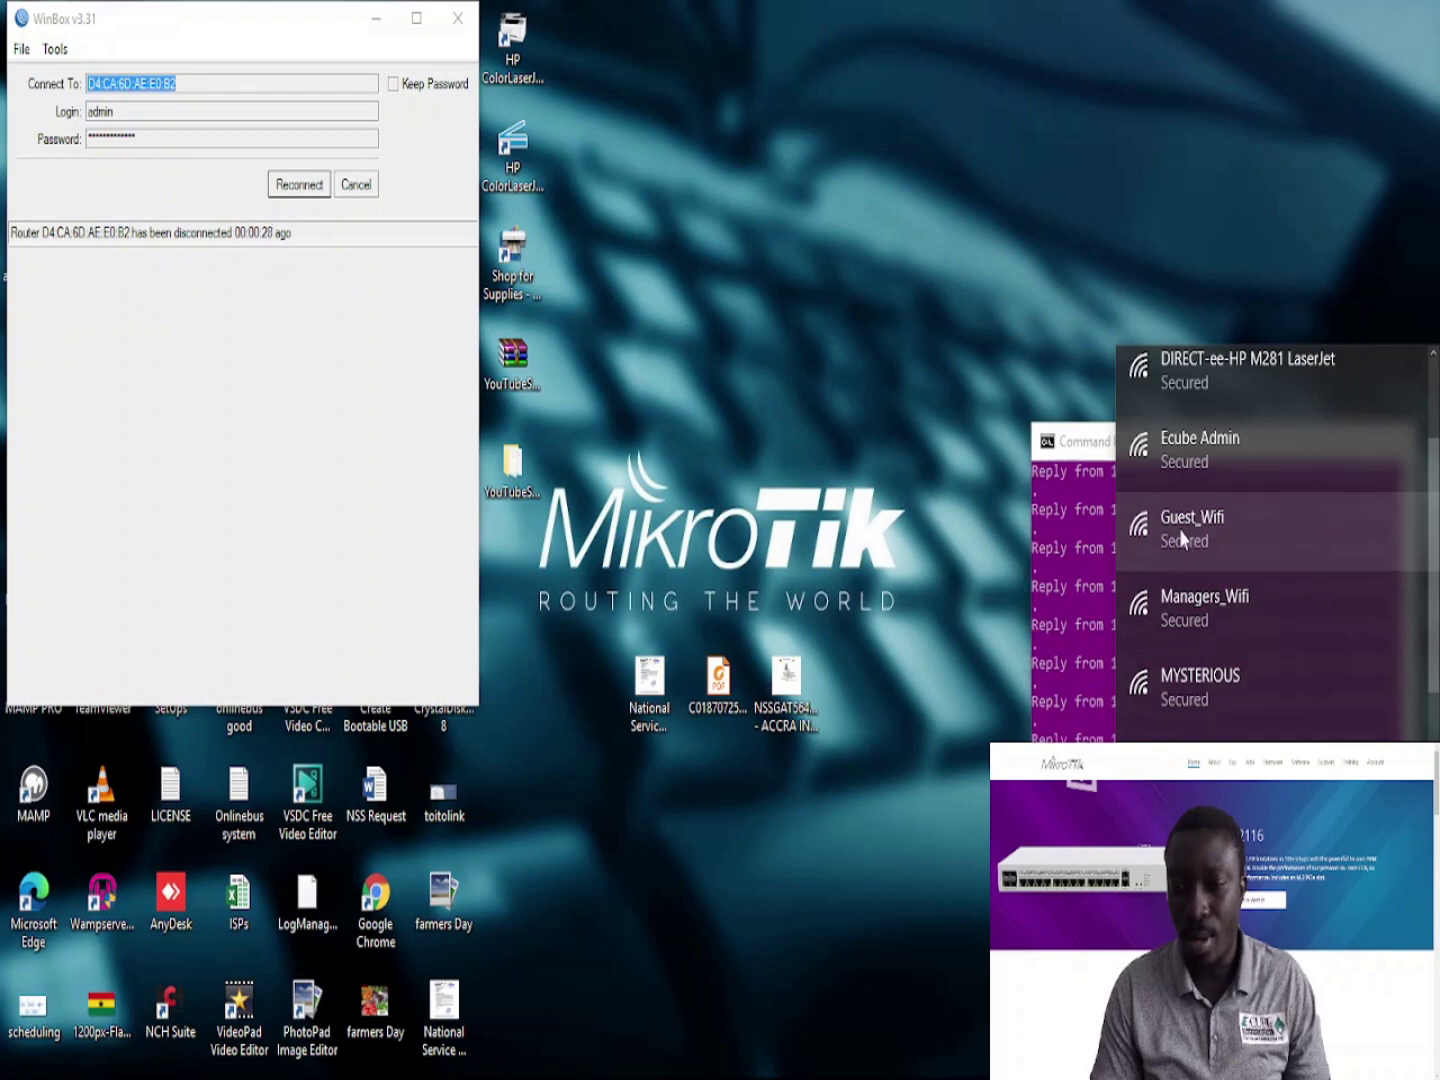
left_click(1188, 612)
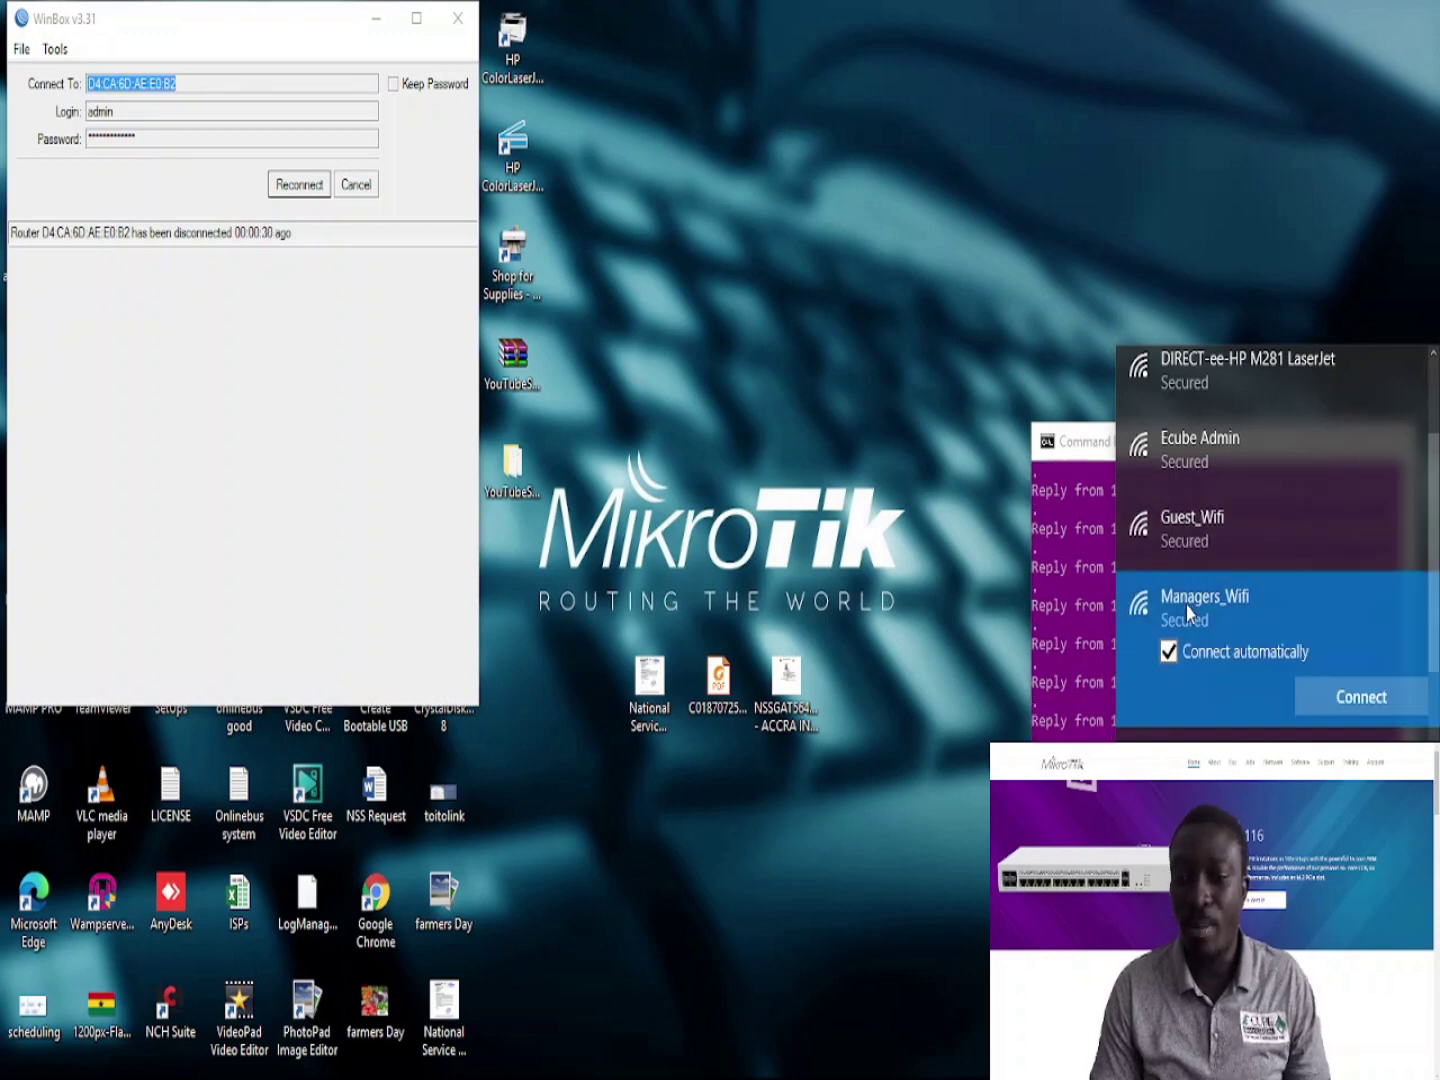
left_click(1234, 658)
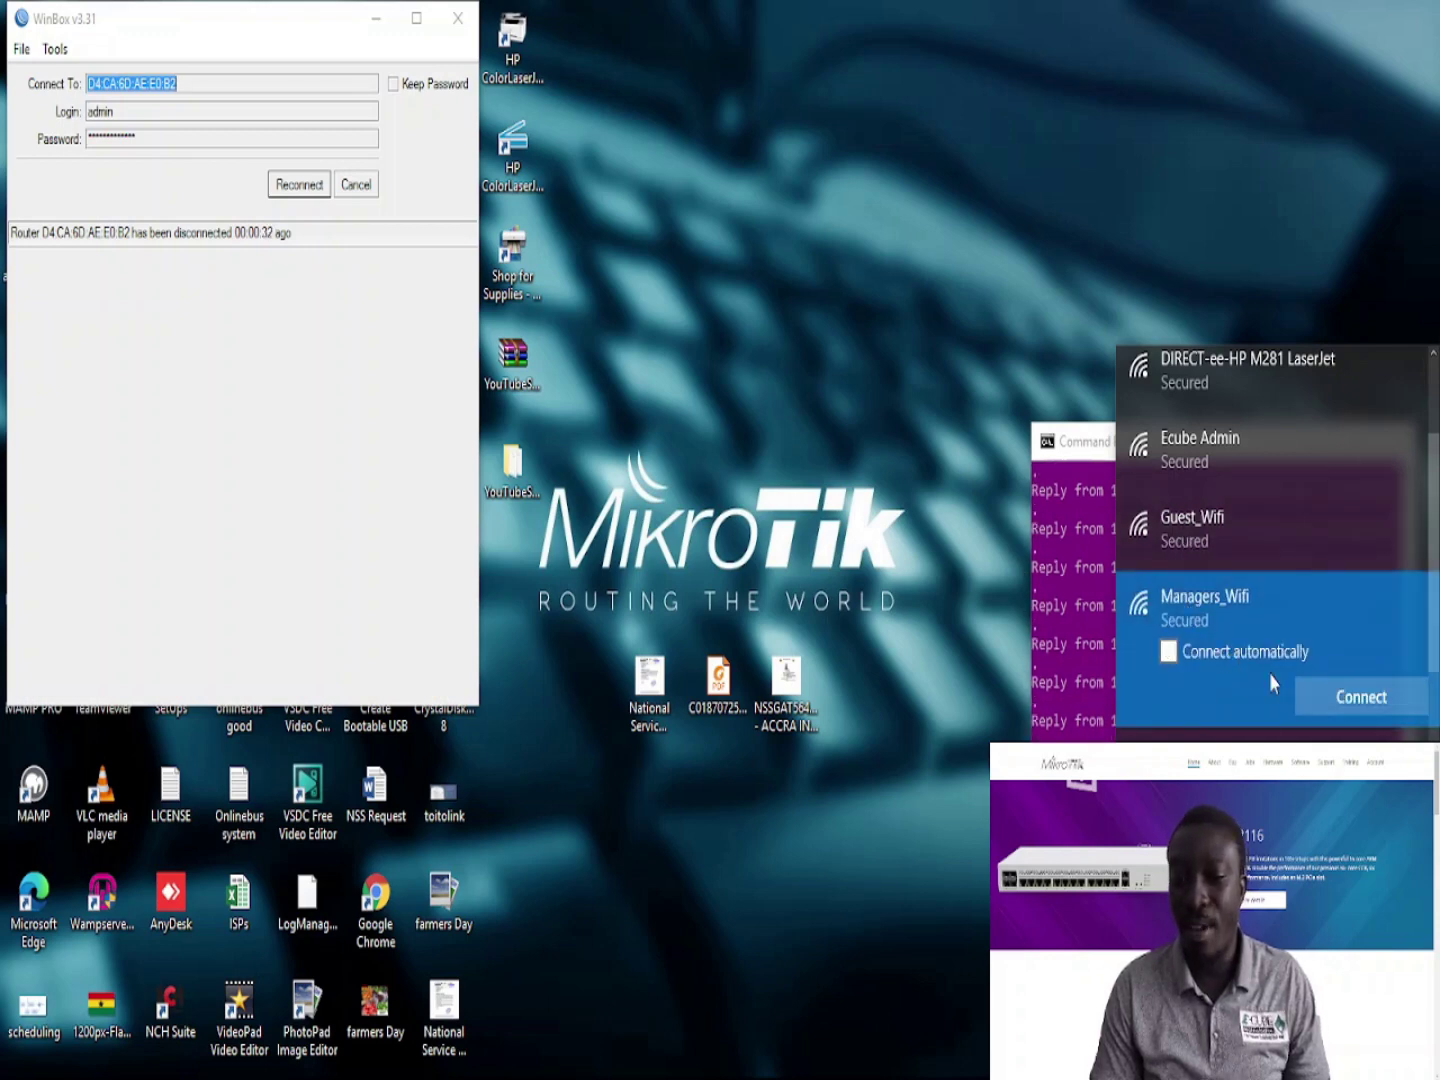
left_click(1330, 692)
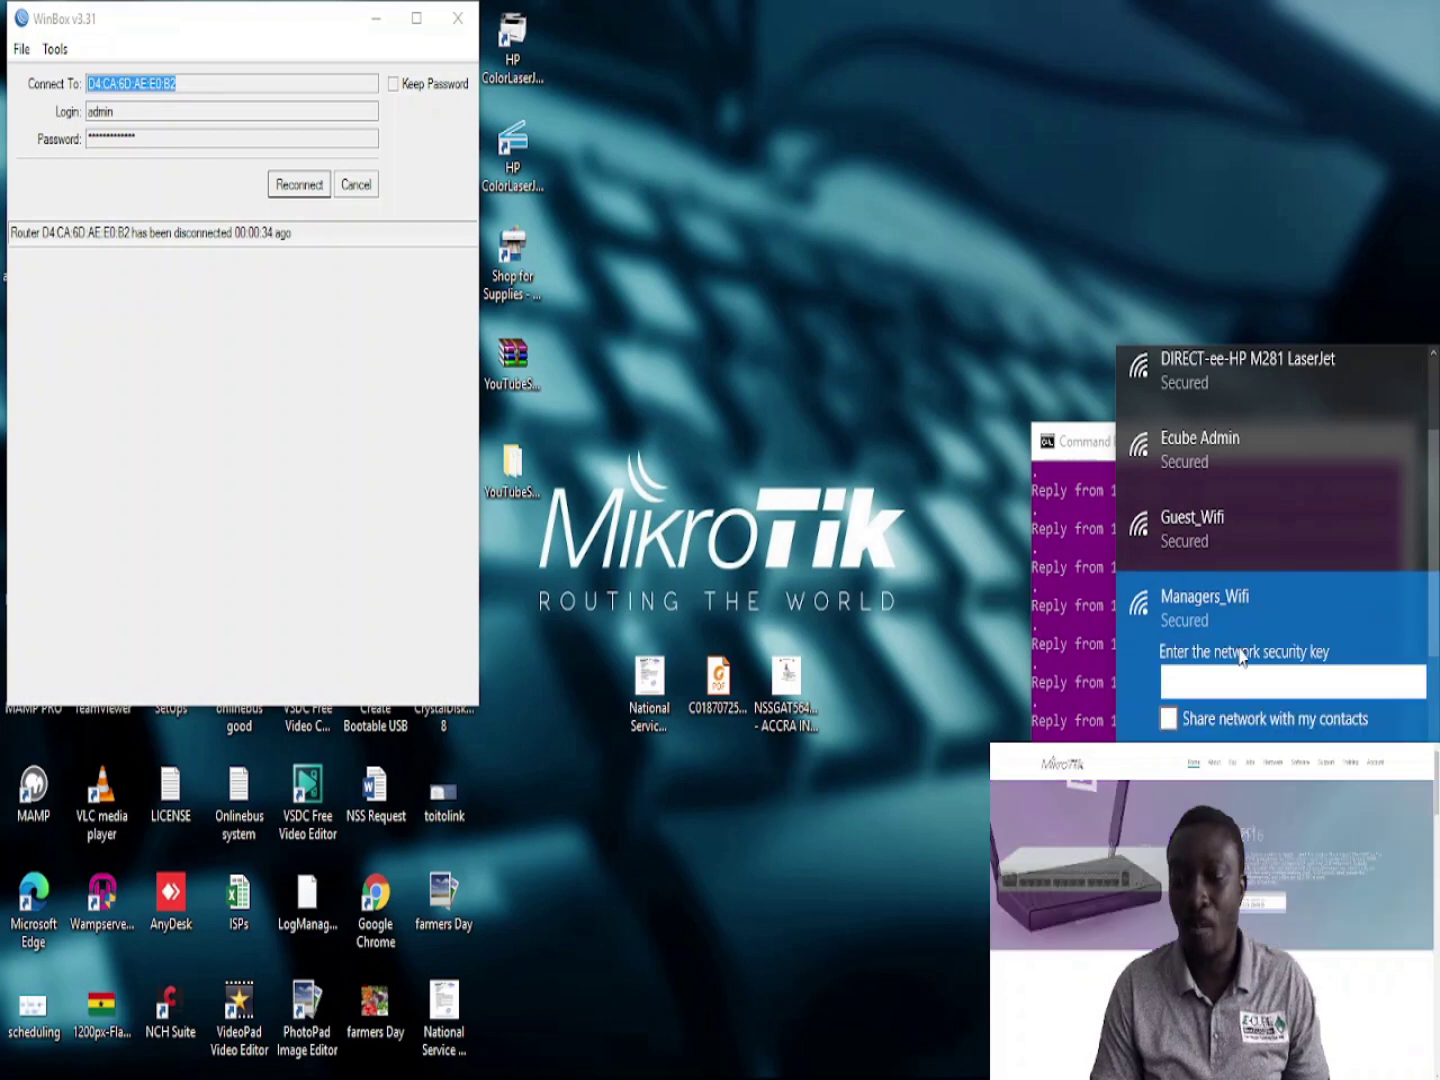
type("*******")
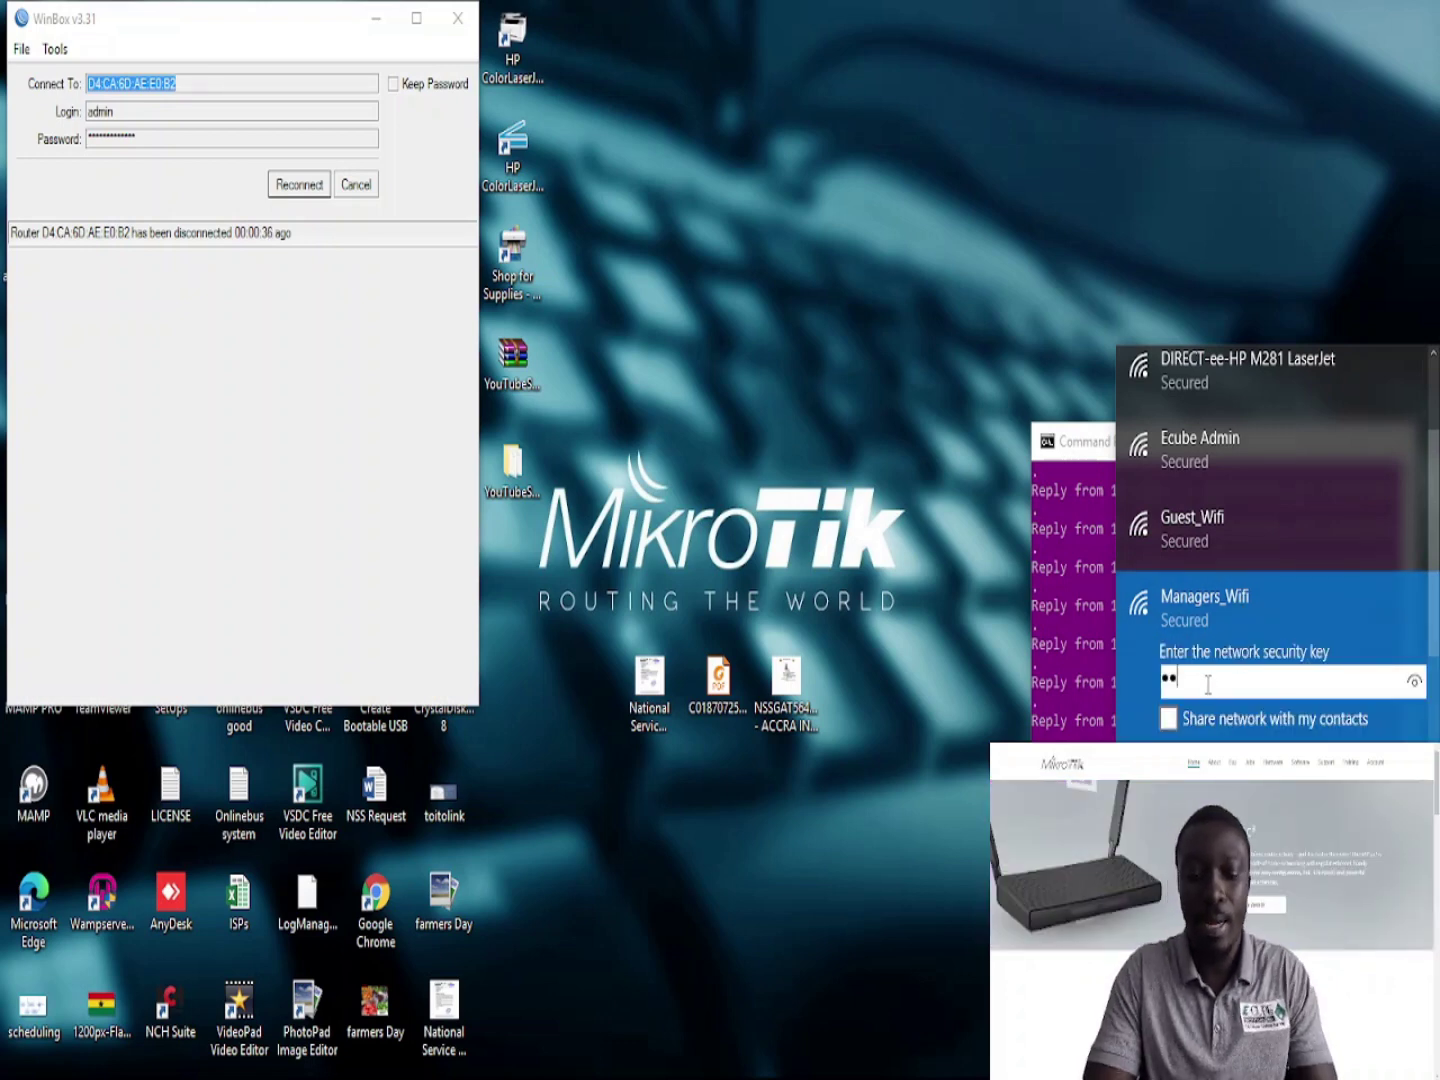
type("*")
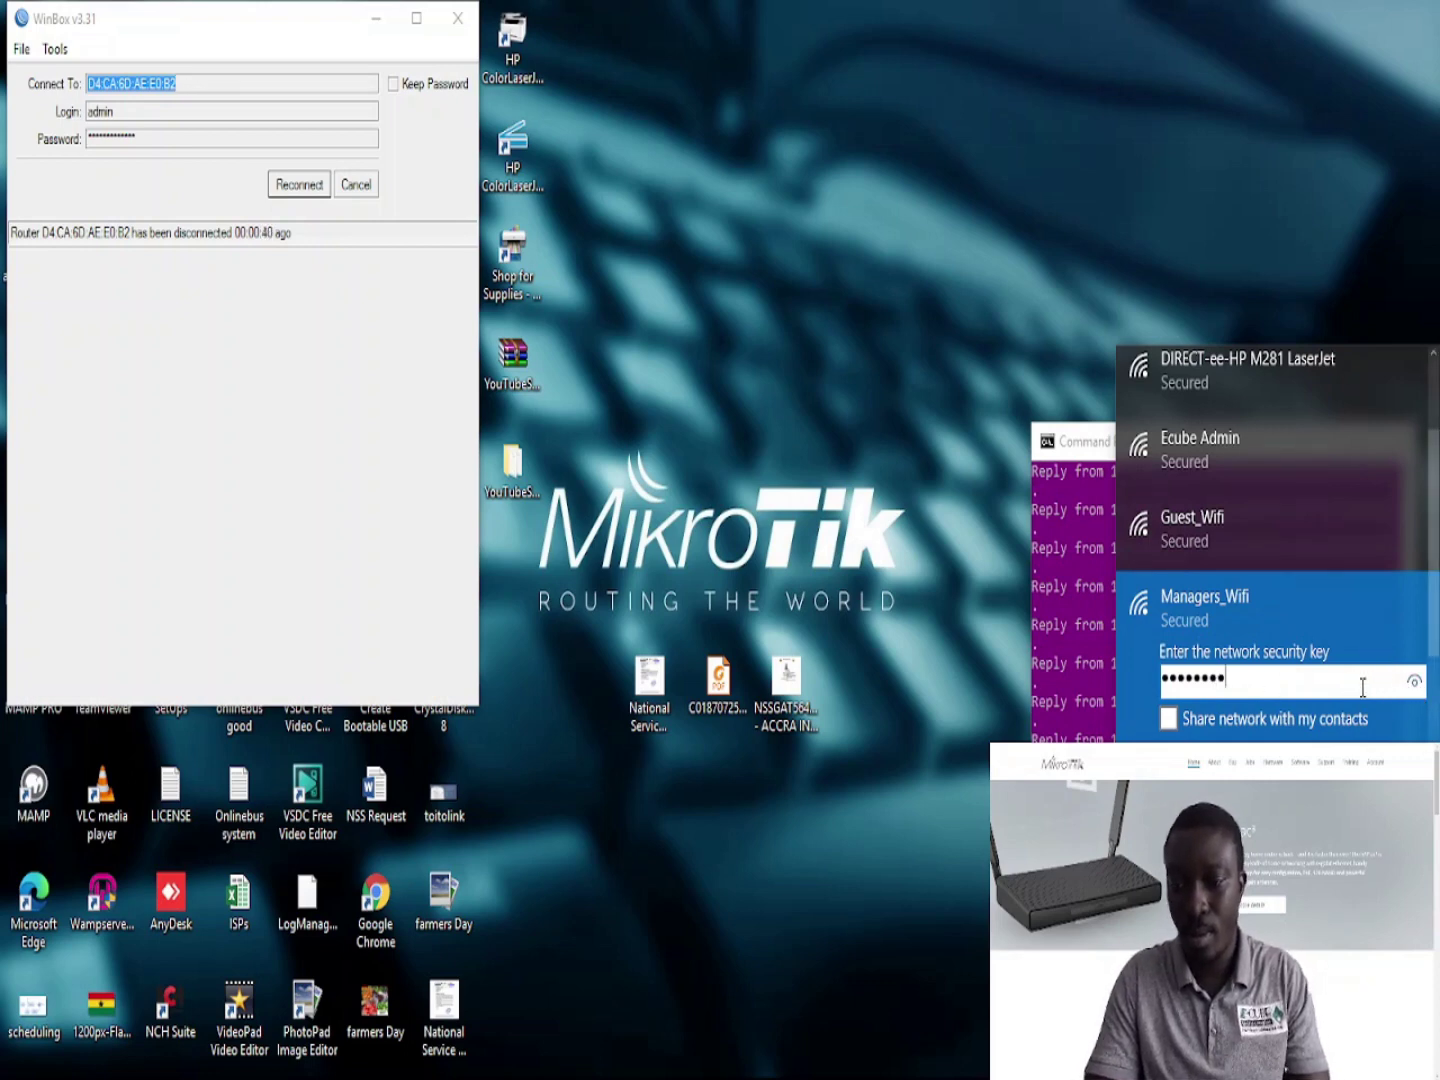
left_click(1413, 681)
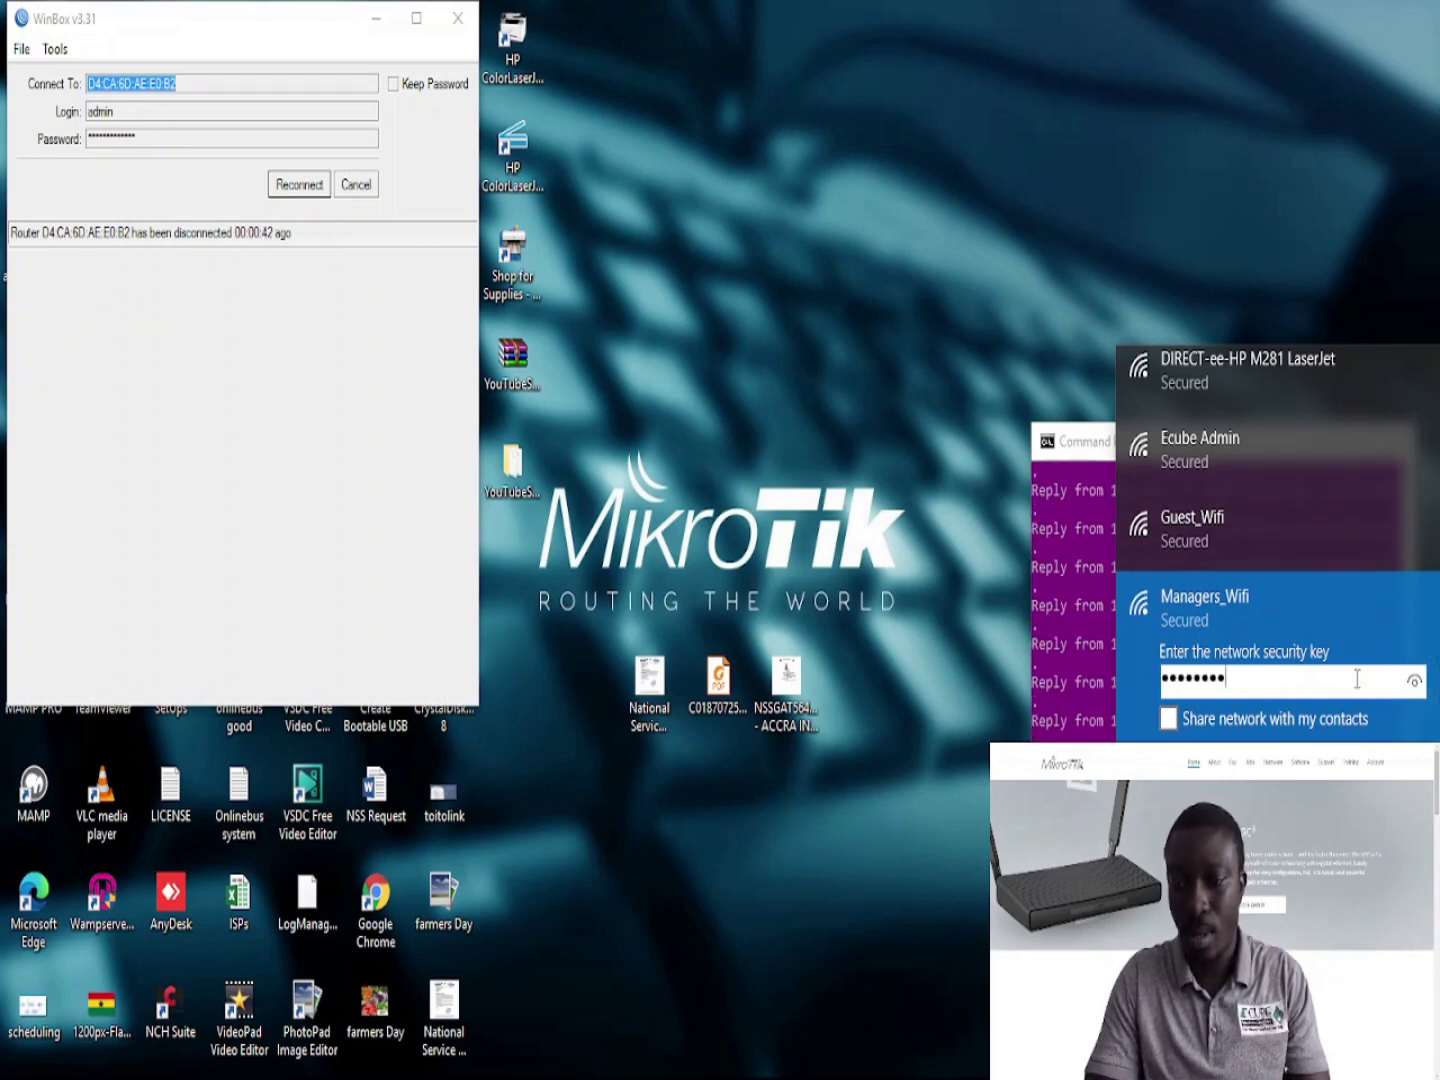
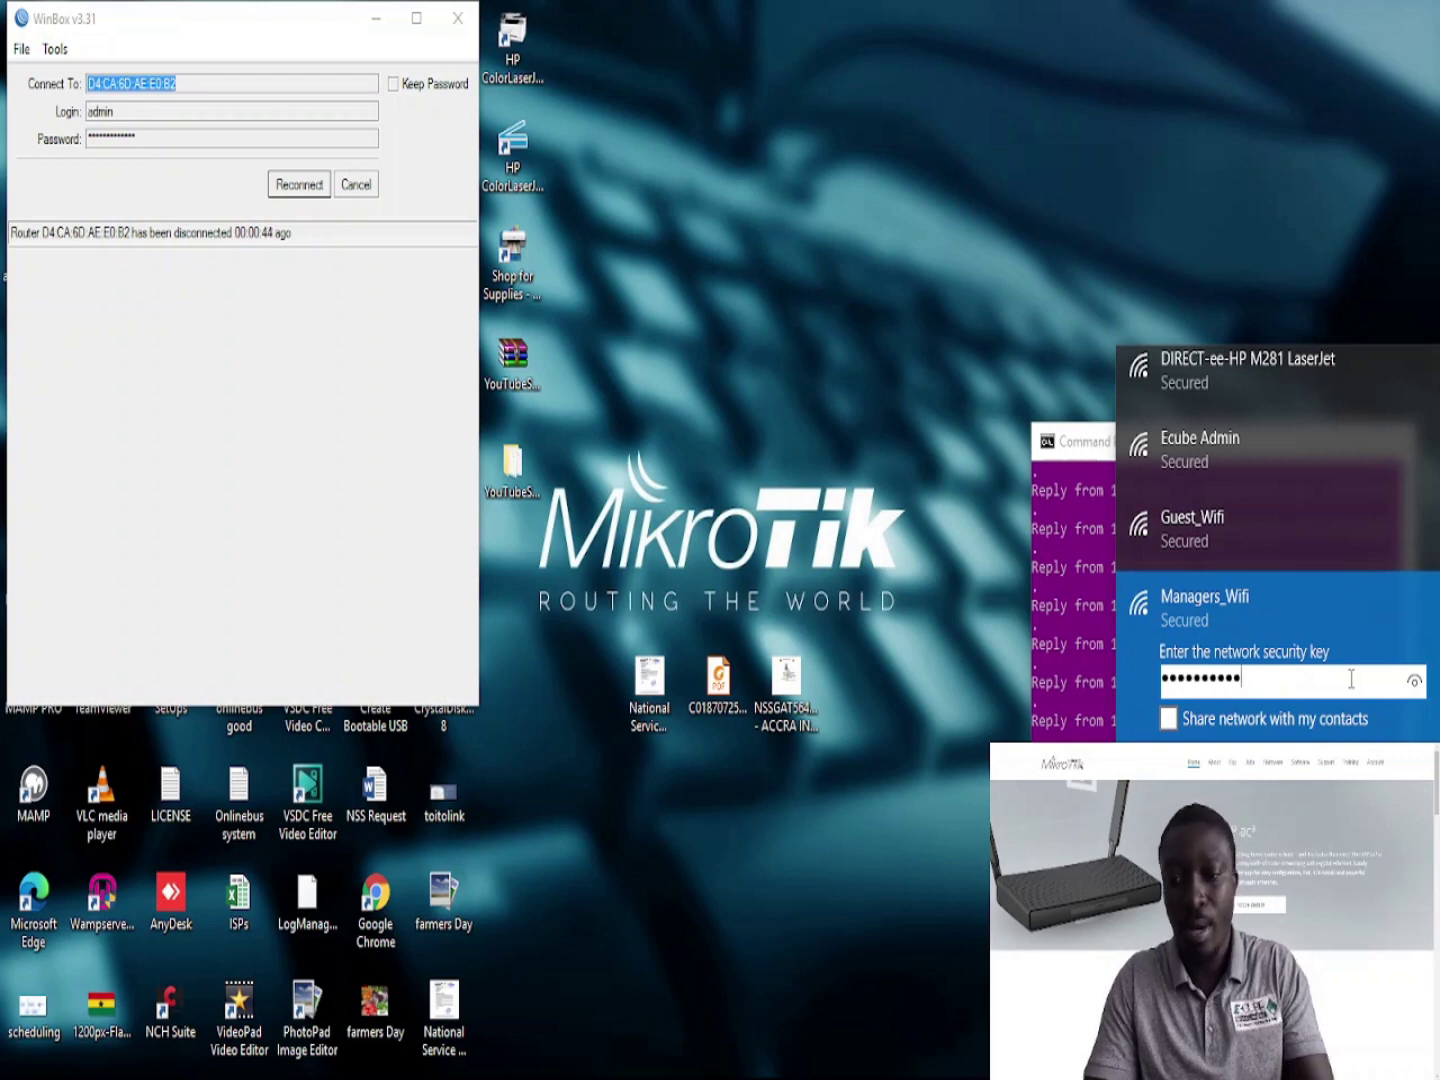
left_click(1418, 684)
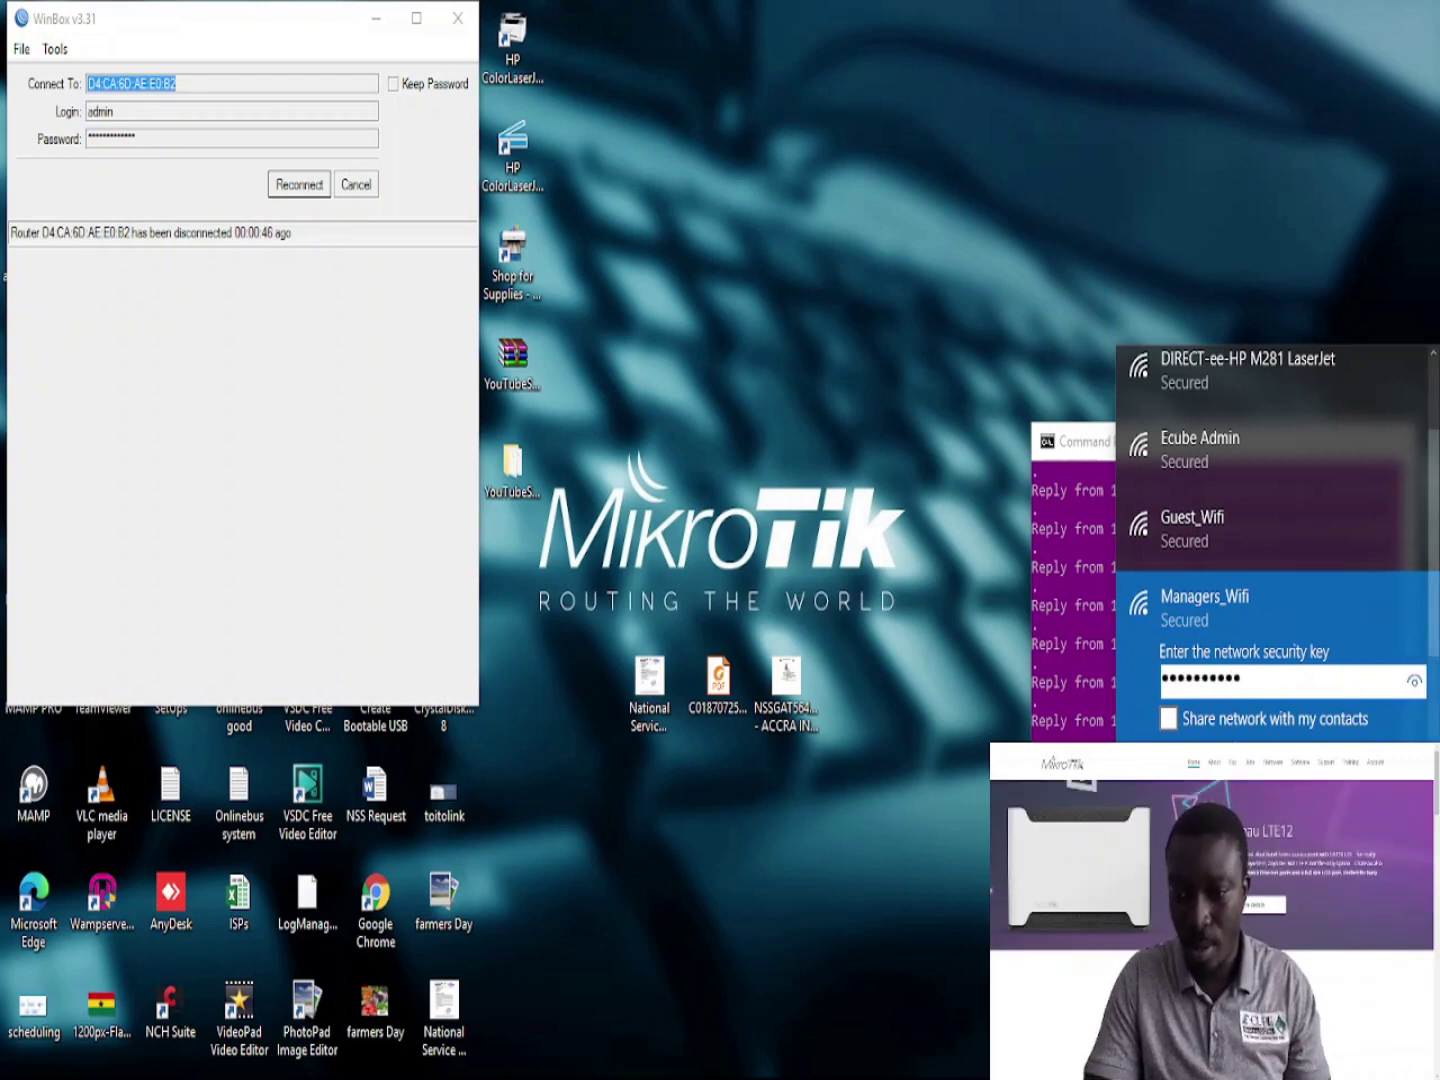
key("Return")
key("Return")
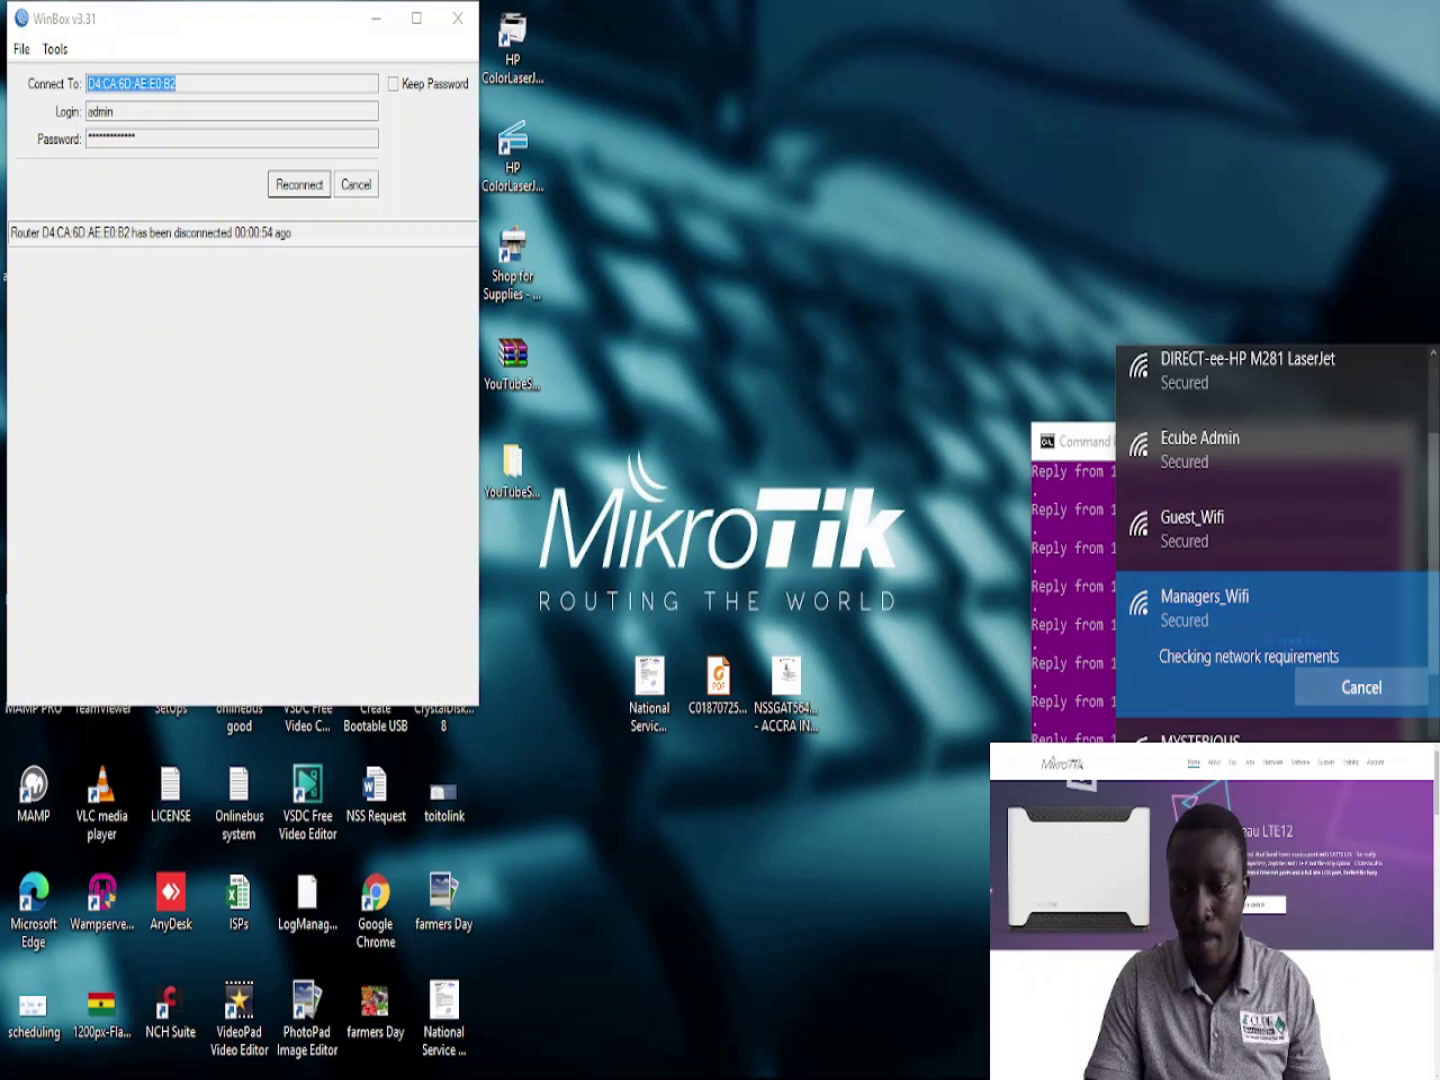
left_click(900, 860)
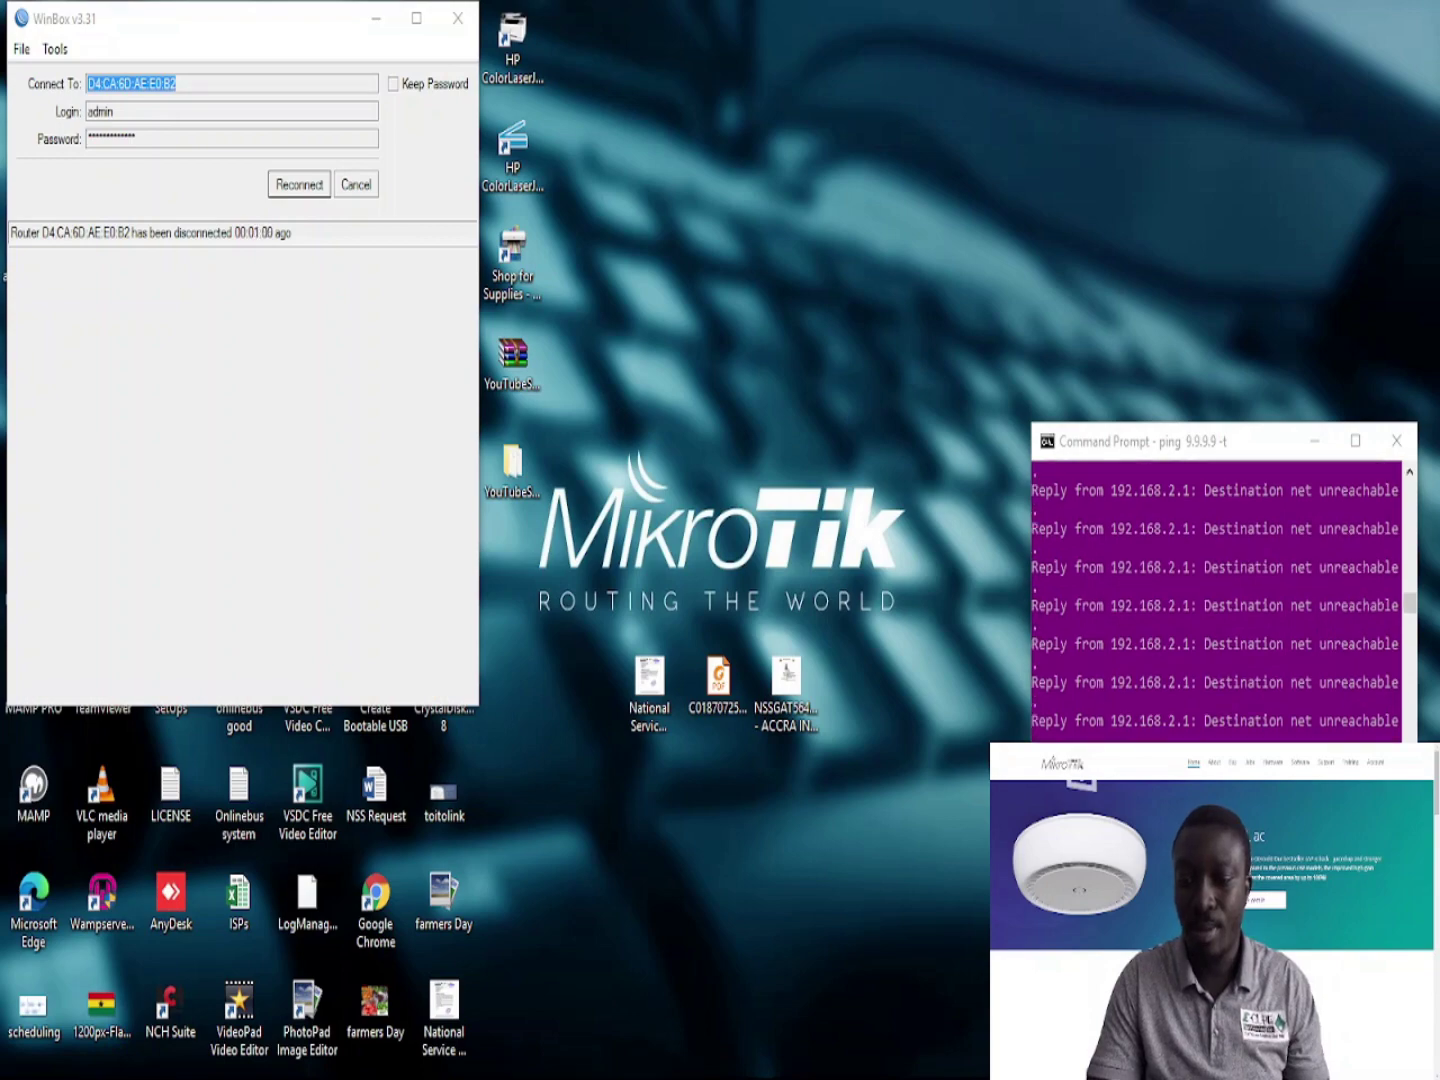
left_click(382, 1062)
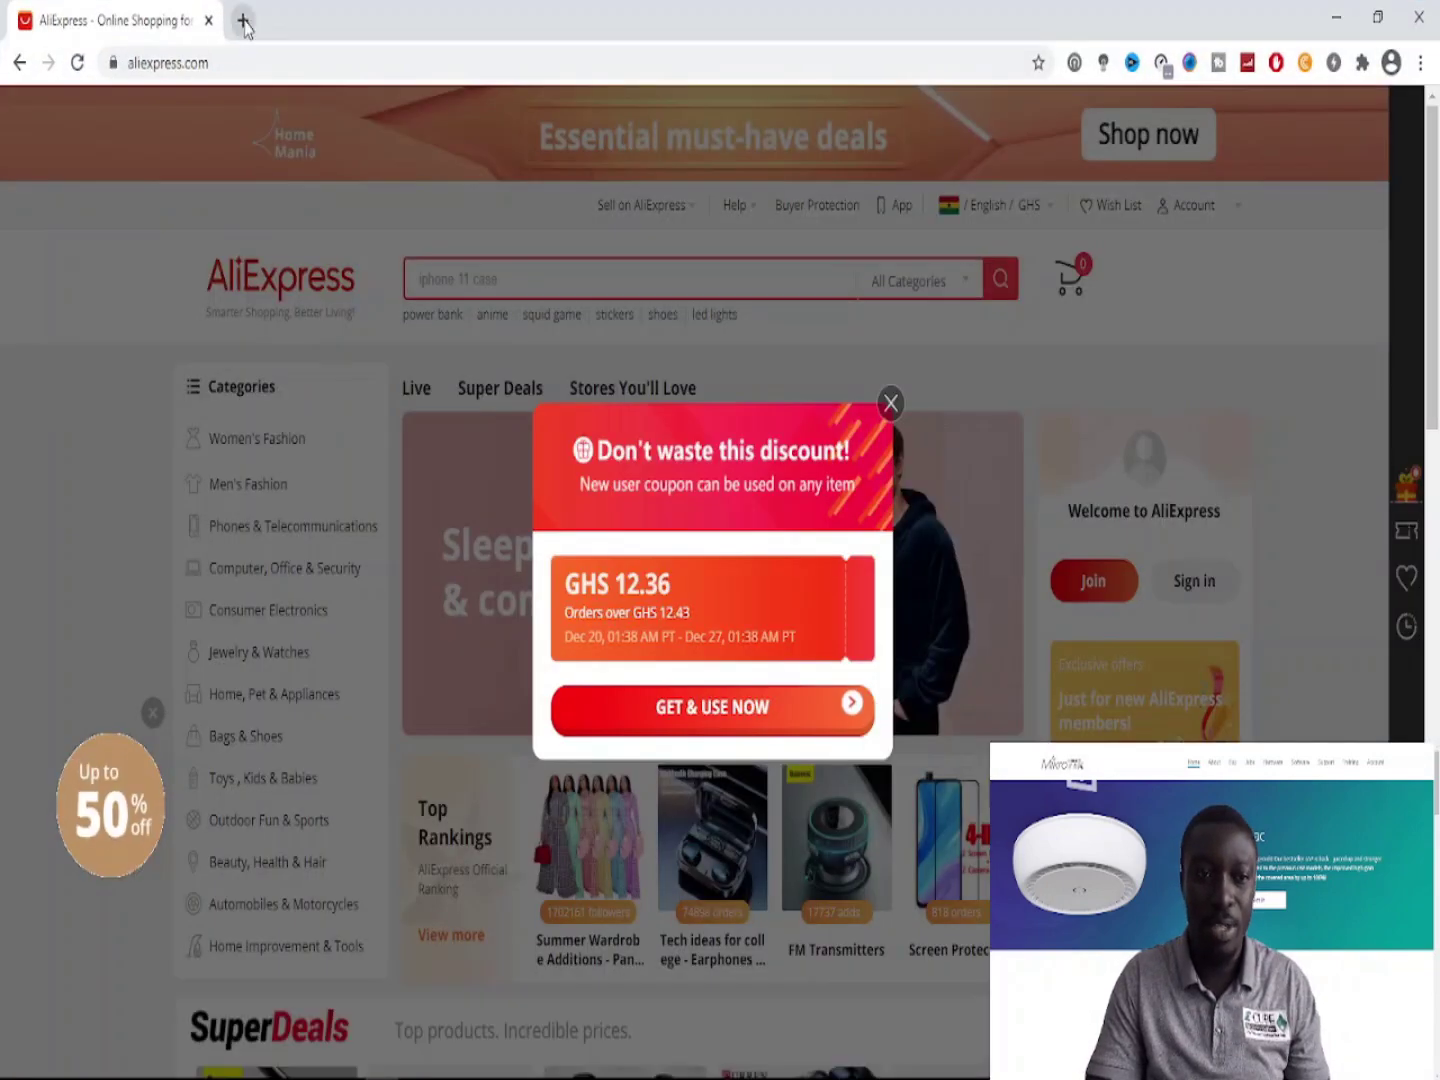
- Open google.com in a new tab to verify internet access, then minimize the browser
left_click(244, 20)
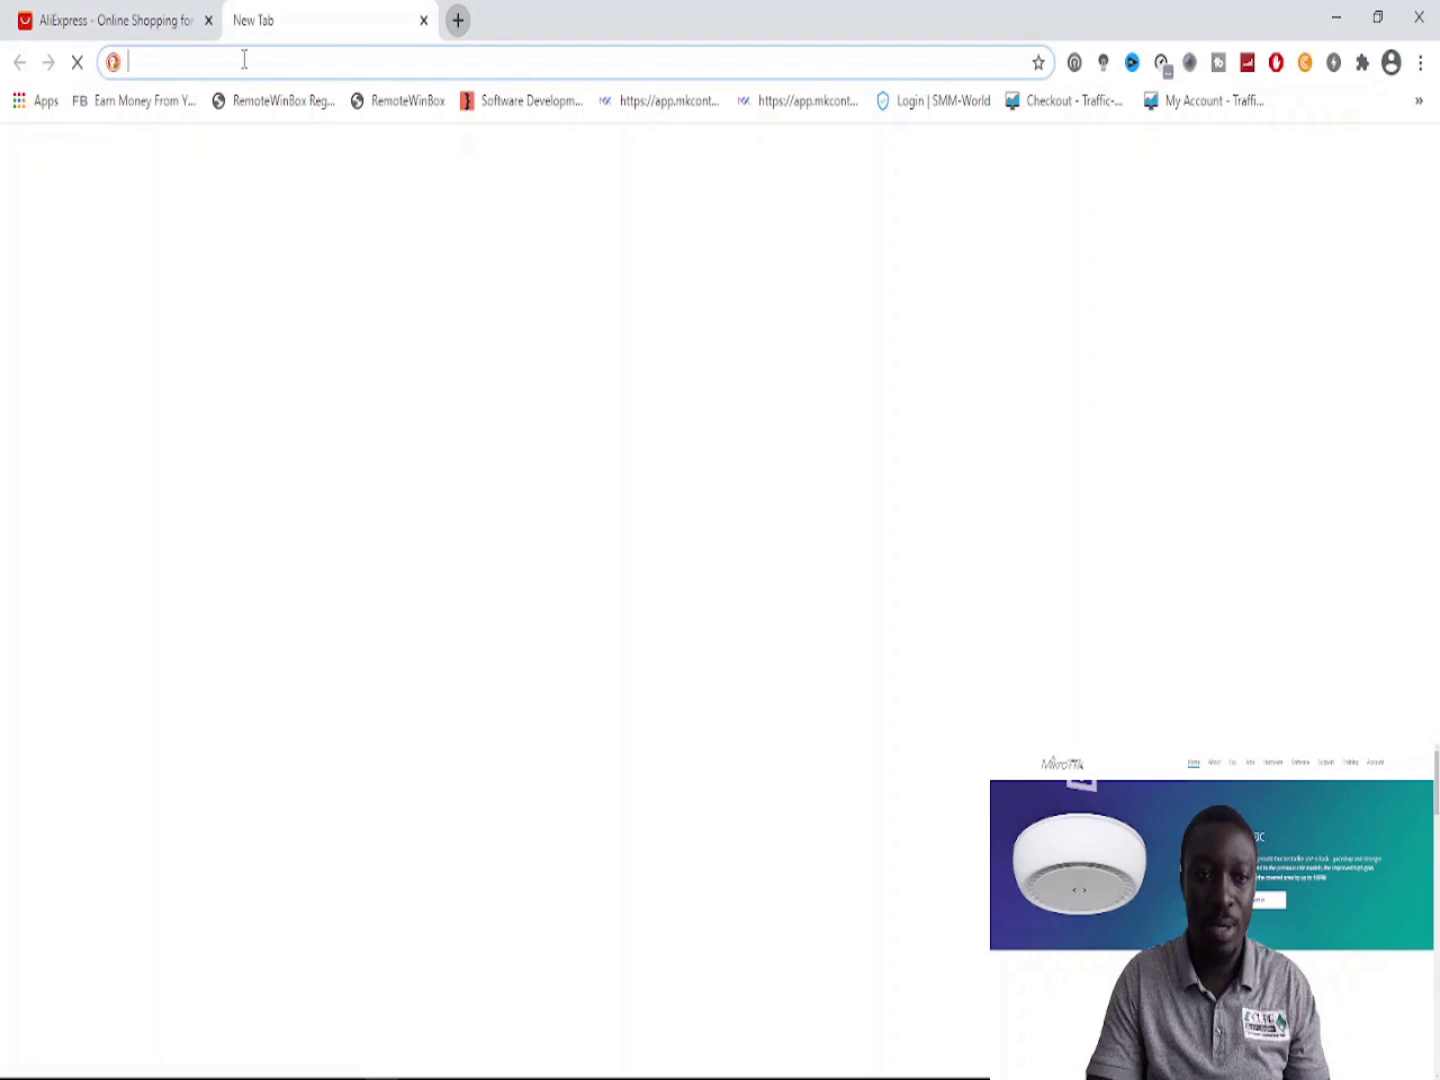
type("go")
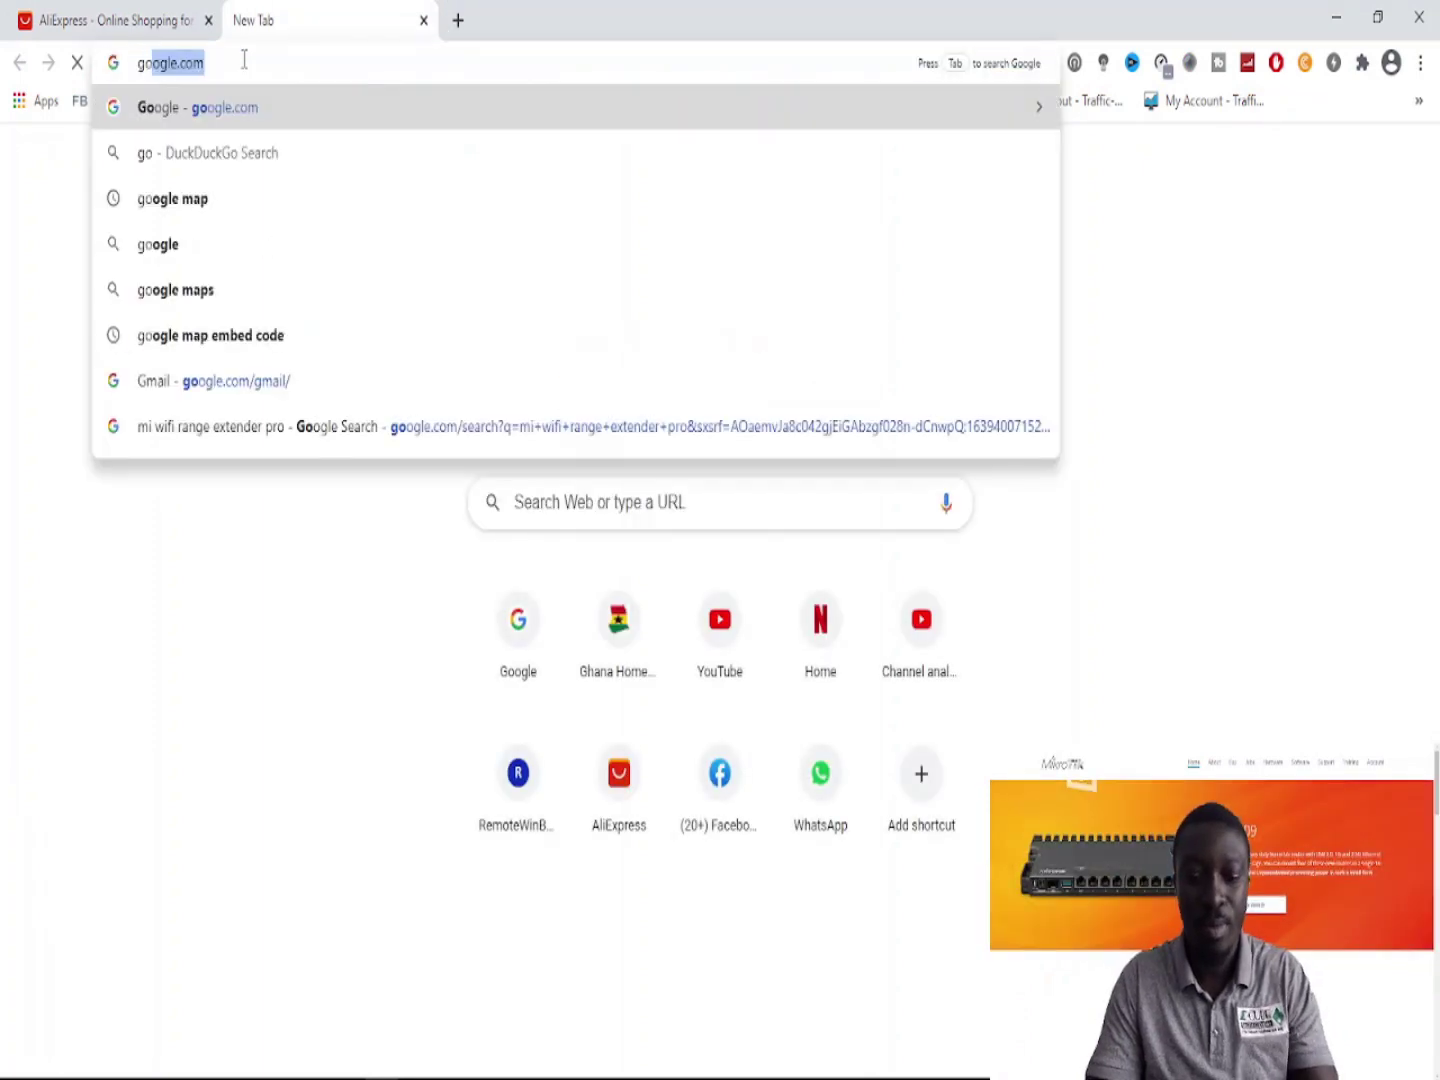
key("Return")
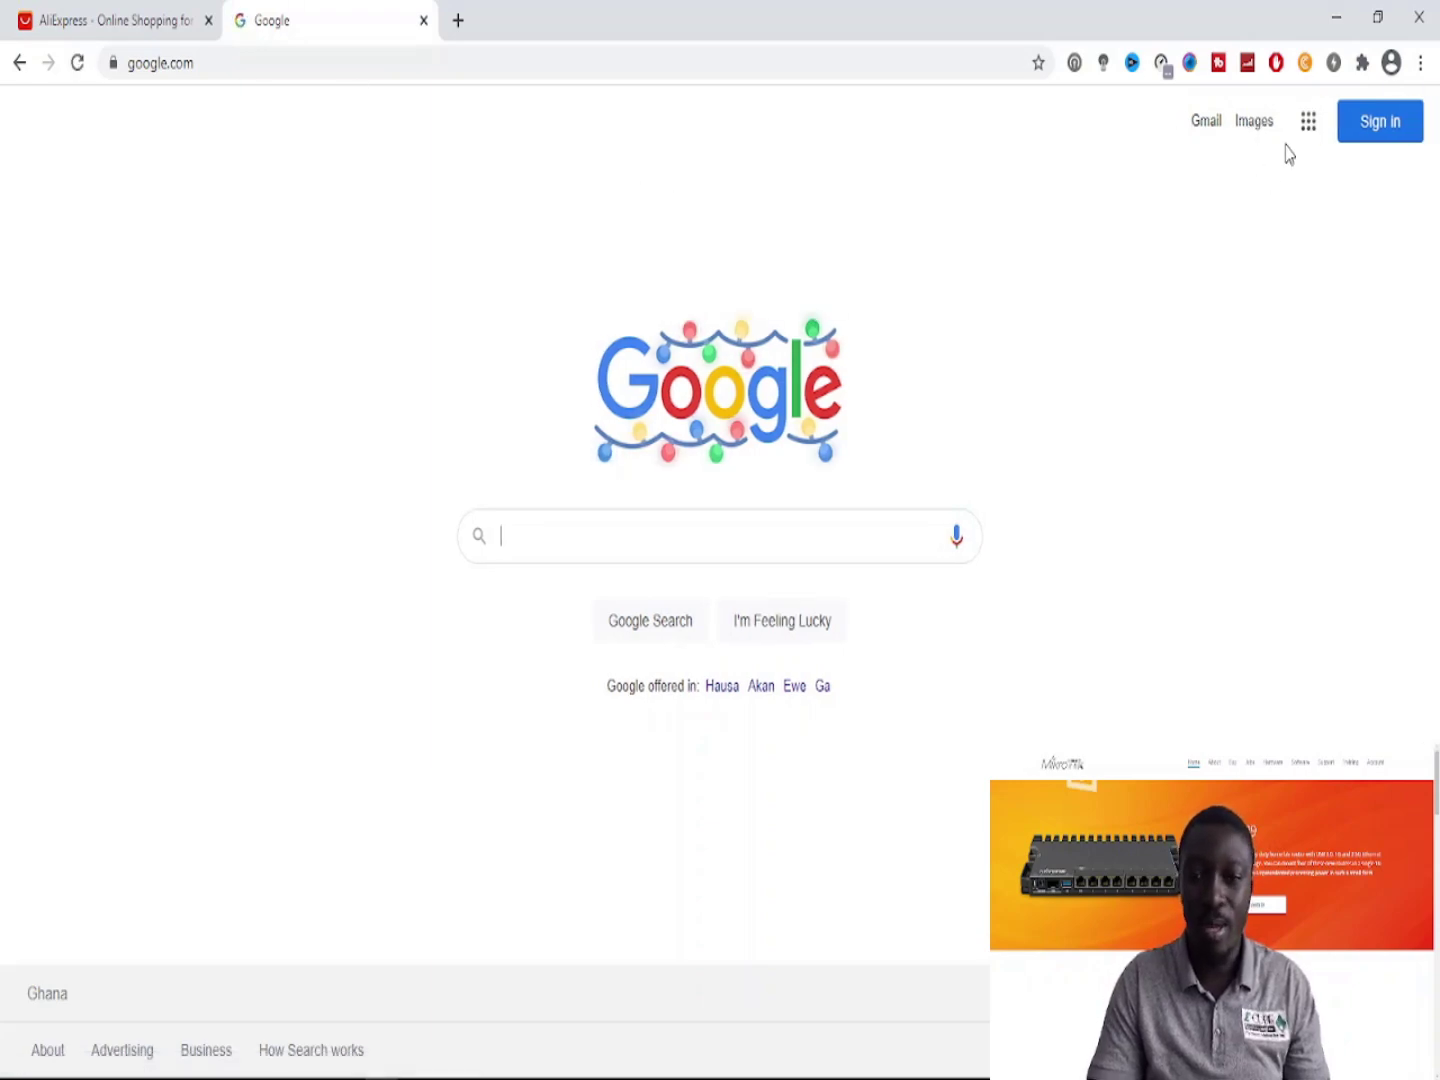
left_click(1336, 18)
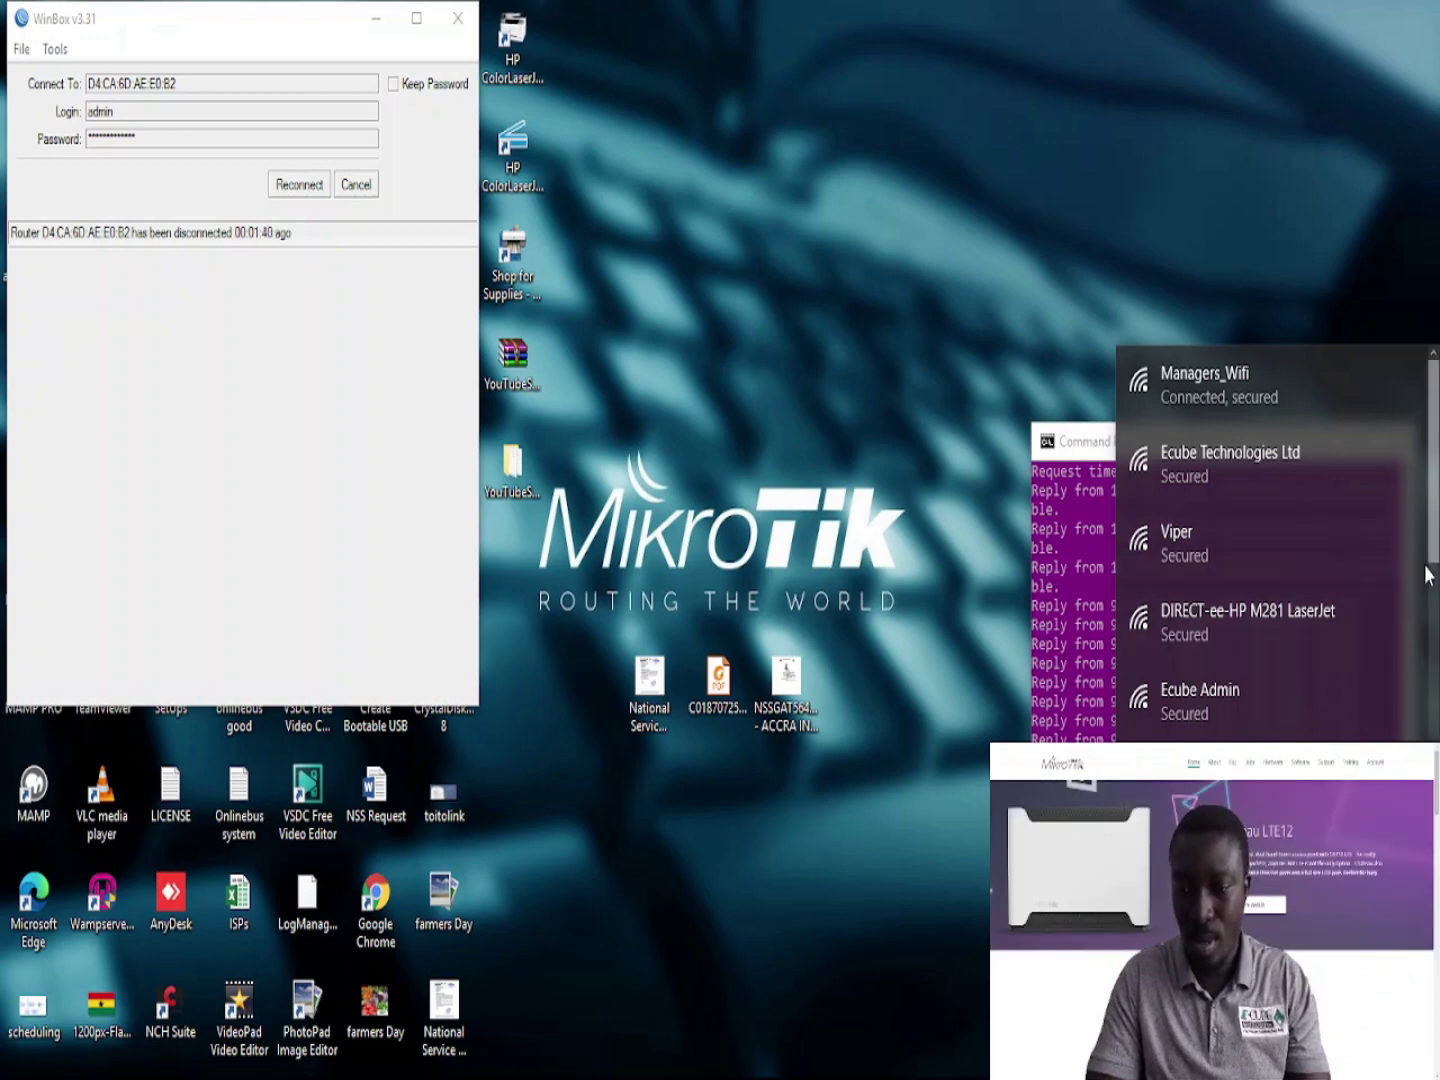
- Join Guest_Wifi with the entered security key and return to the running ping output
scroll(1271, 544, "down", 3)
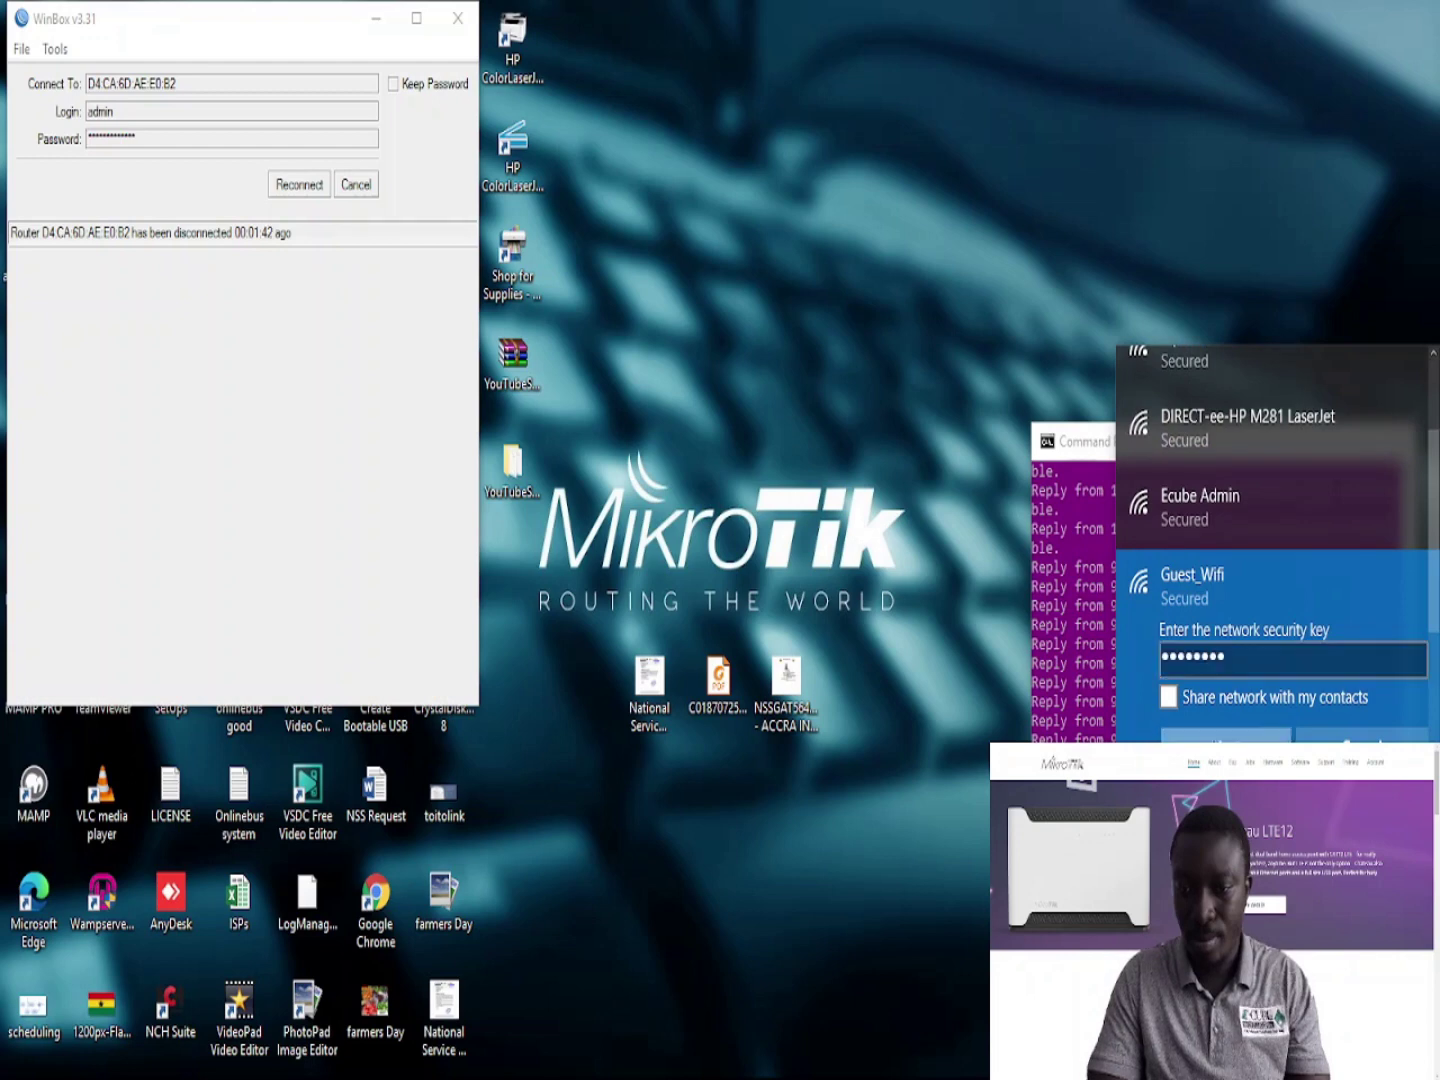
key("Return")
key("Return")
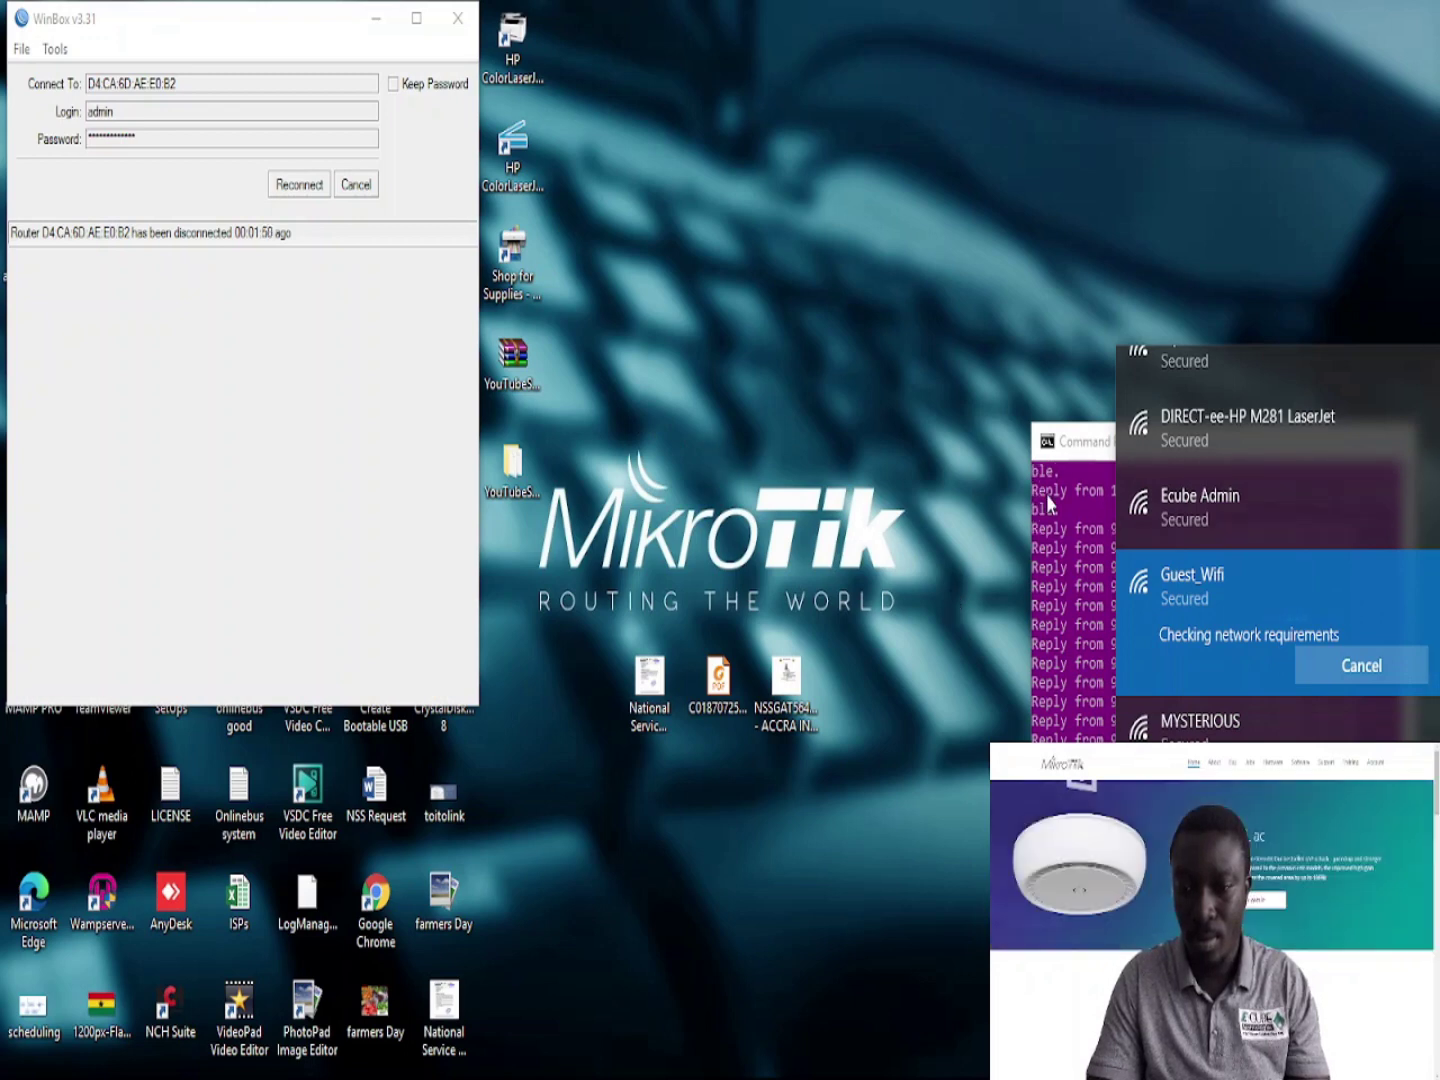
left_click(1085, 450)
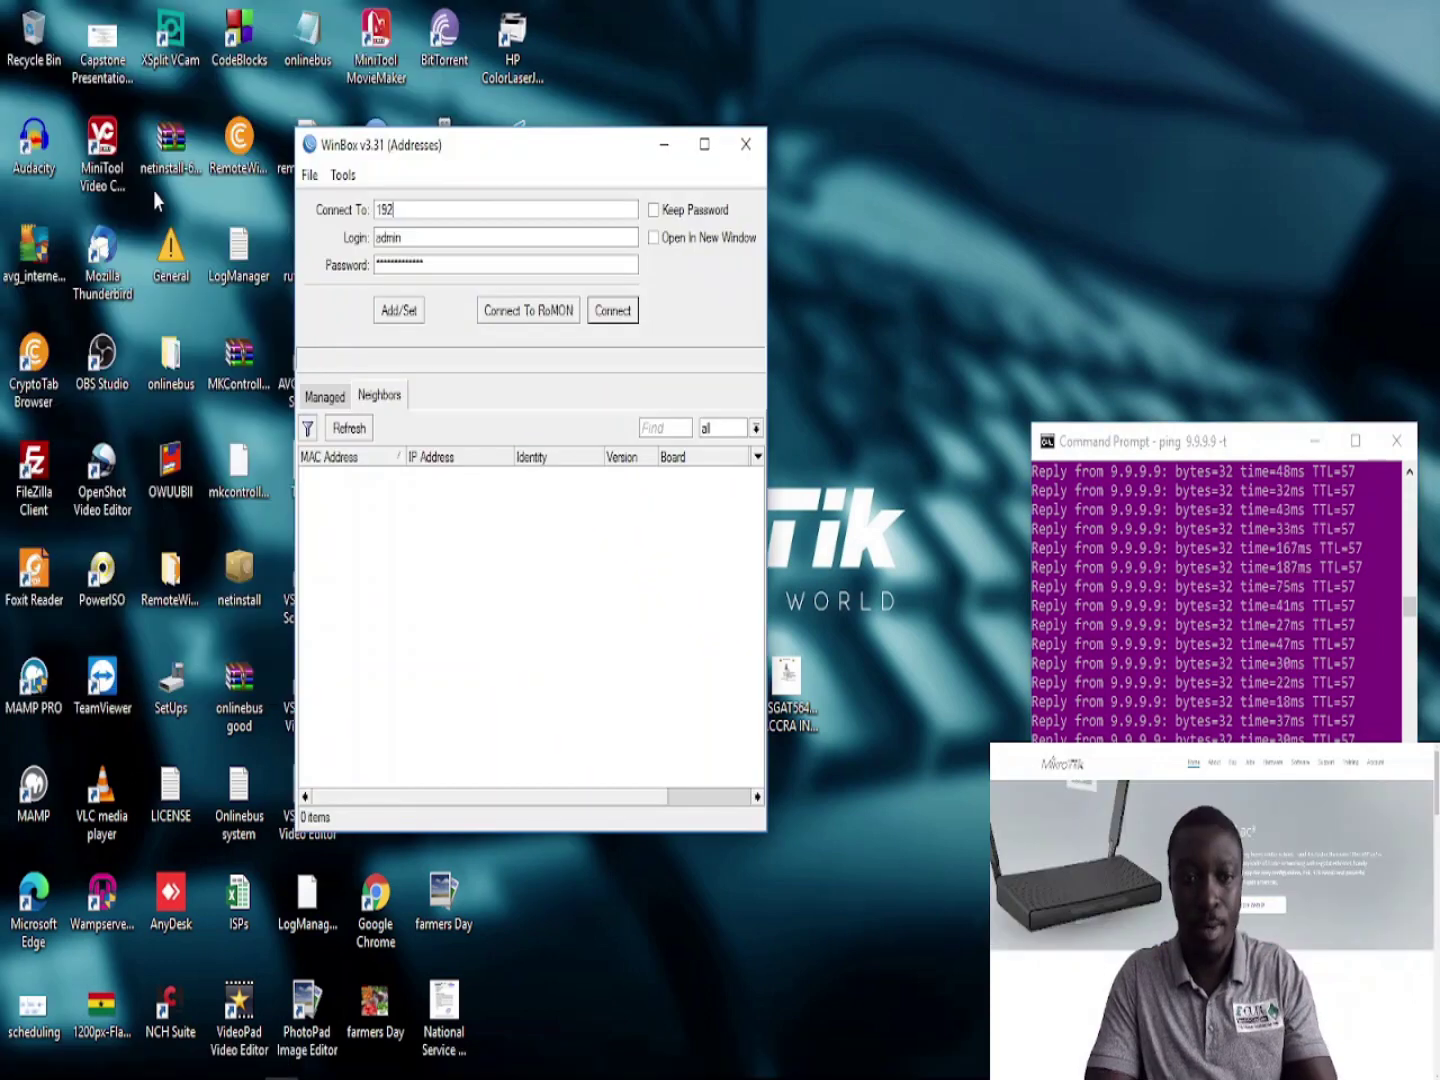
- Log into the router at 192.168.9.1 and maximize the WinBox session
type("168")
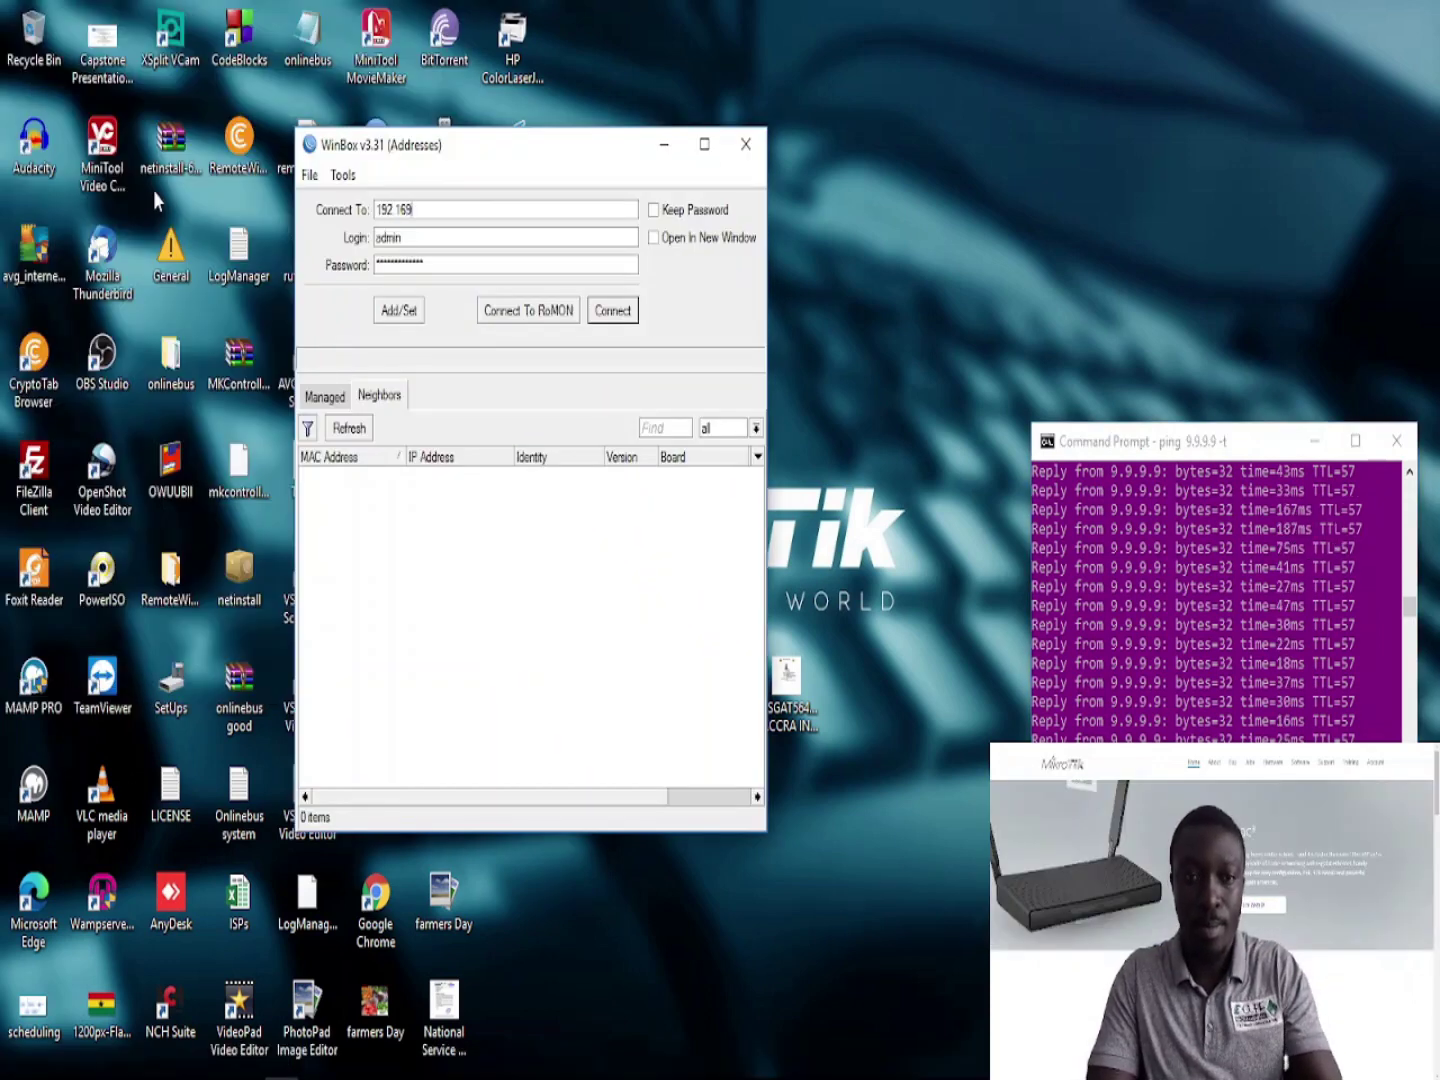
type(".9")
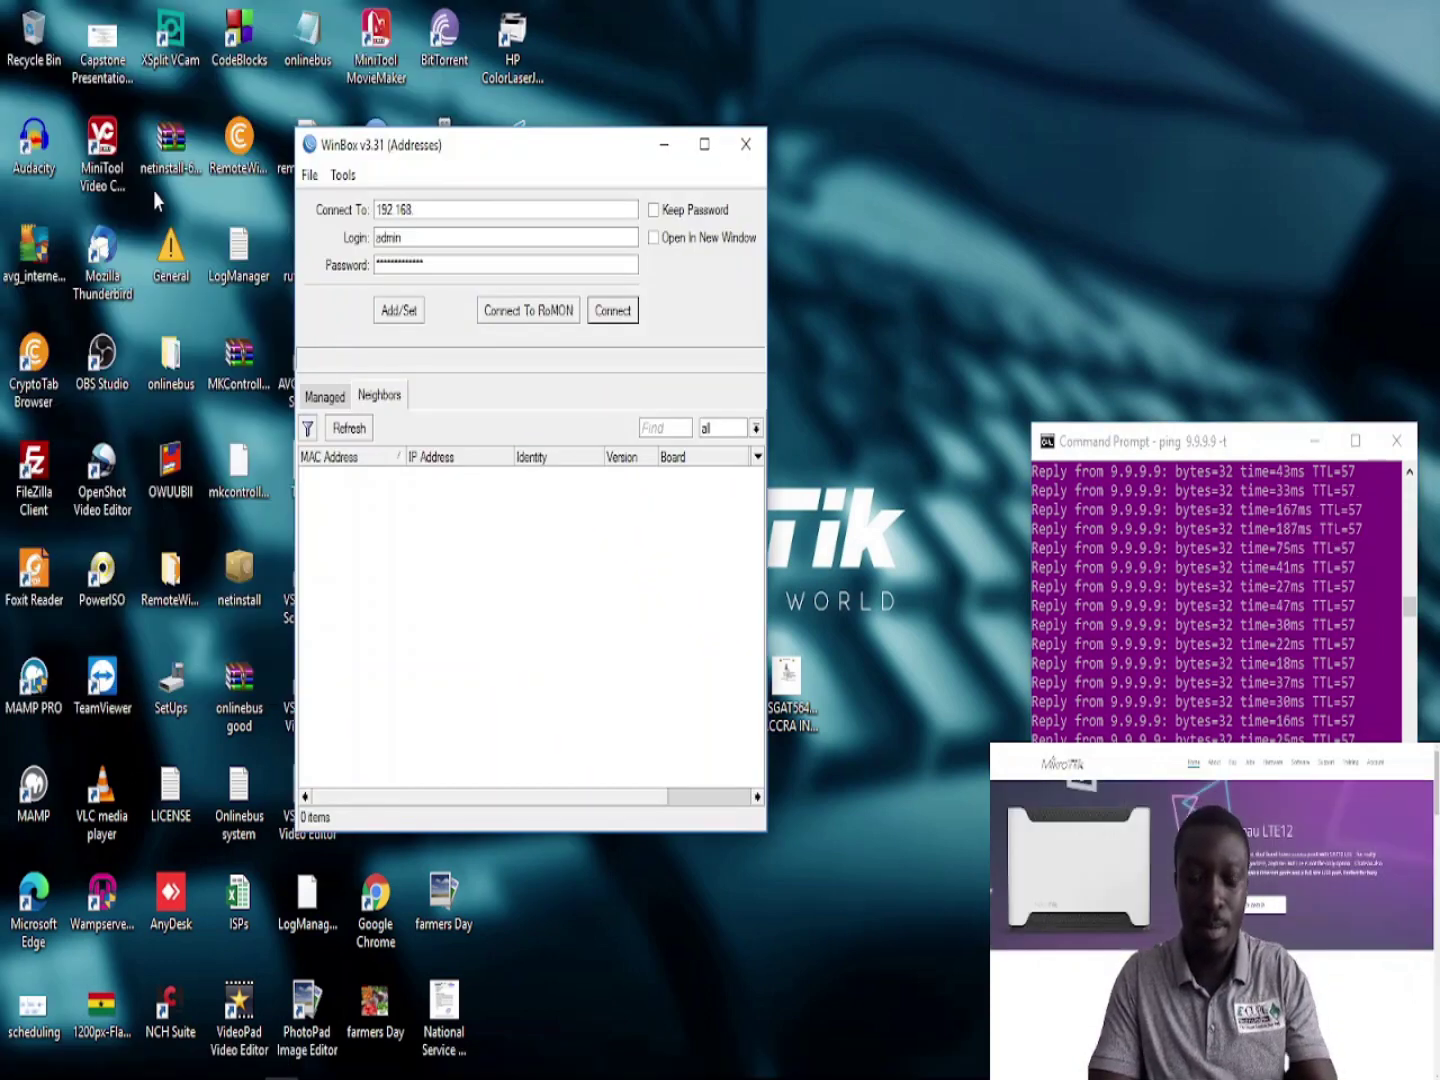
type(".1")
key("Return")
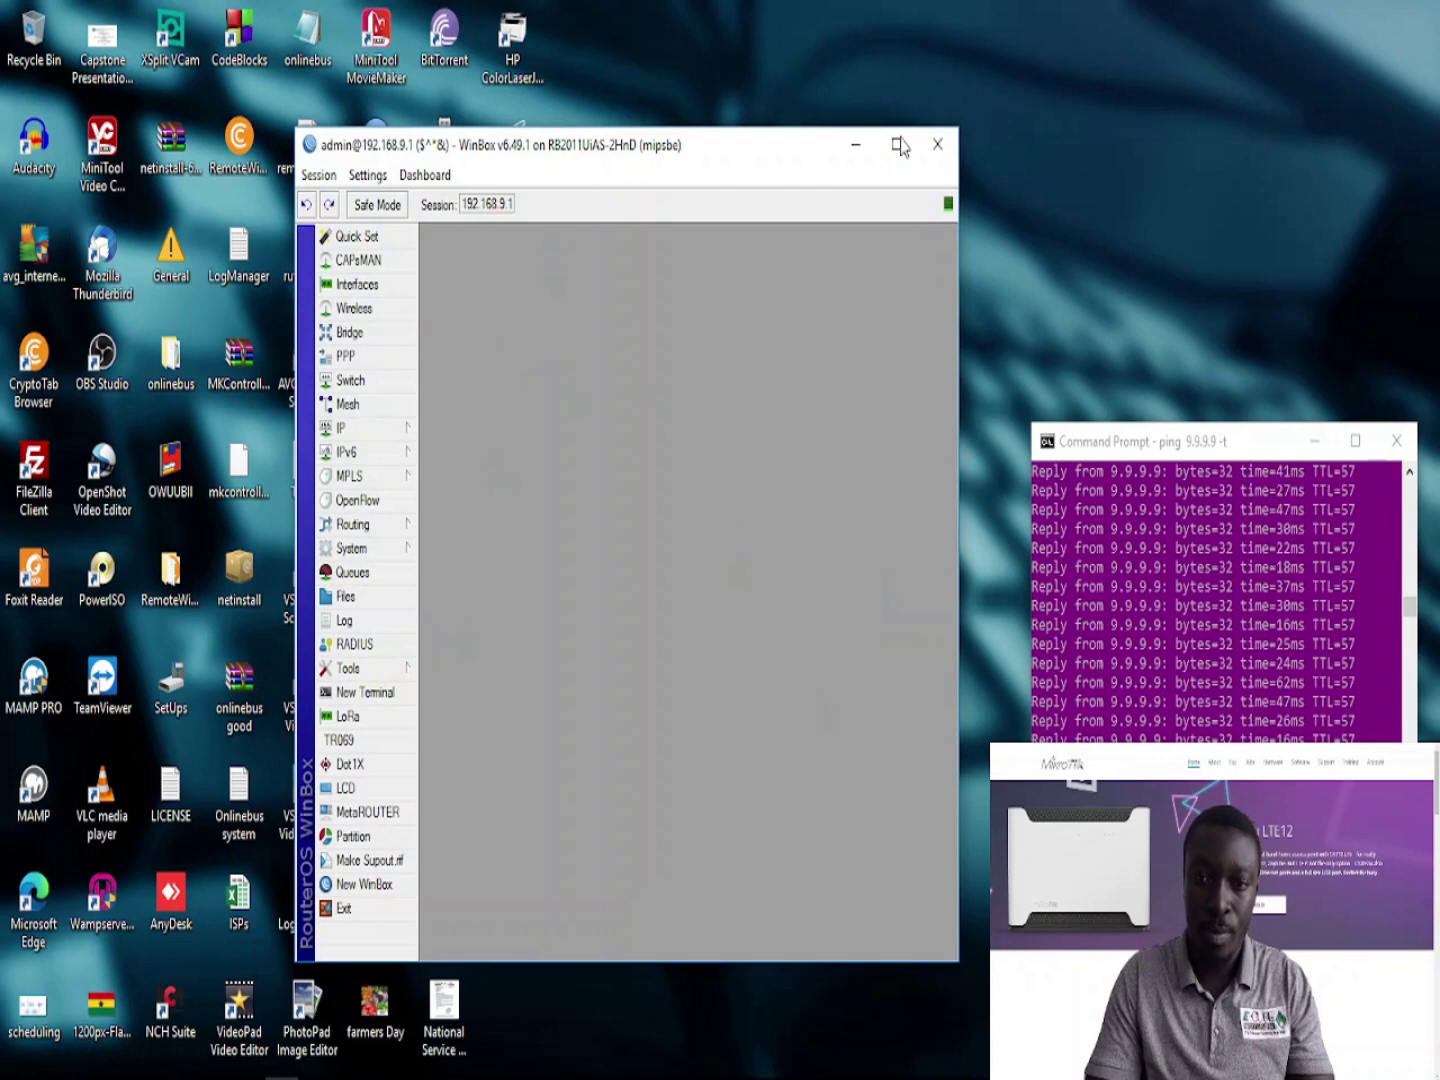
left_click(894, 147)
- Show the DHCP Server leases list after selecting the Guest server dhcp6
left_click(63, 292)
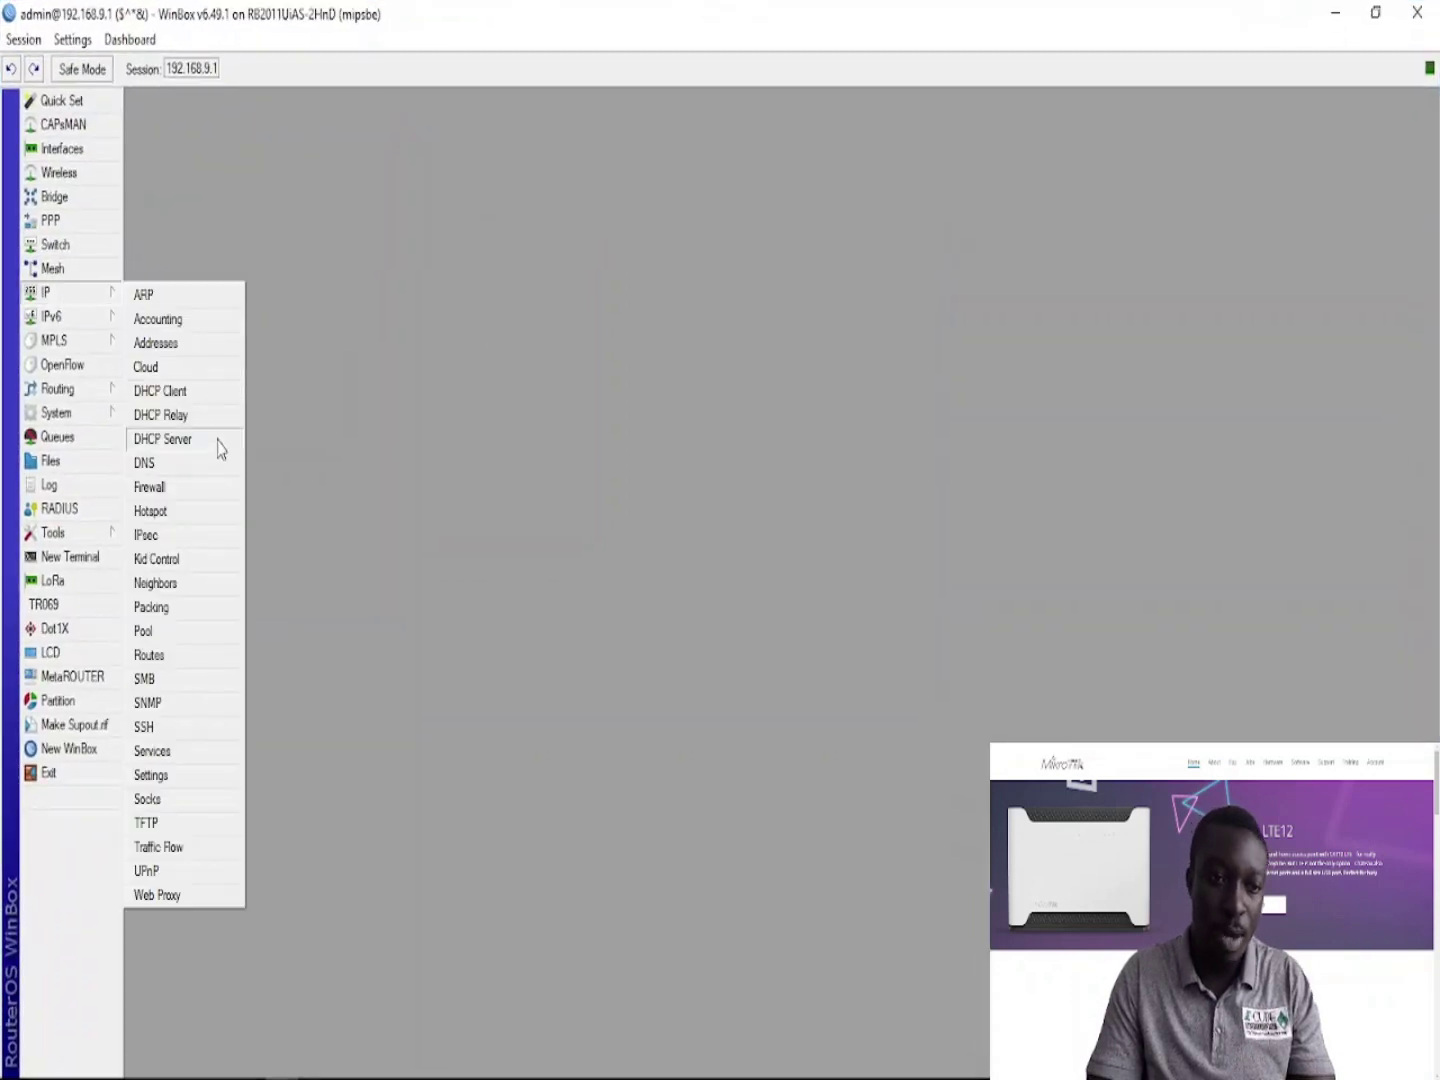
left_click(162, 439)
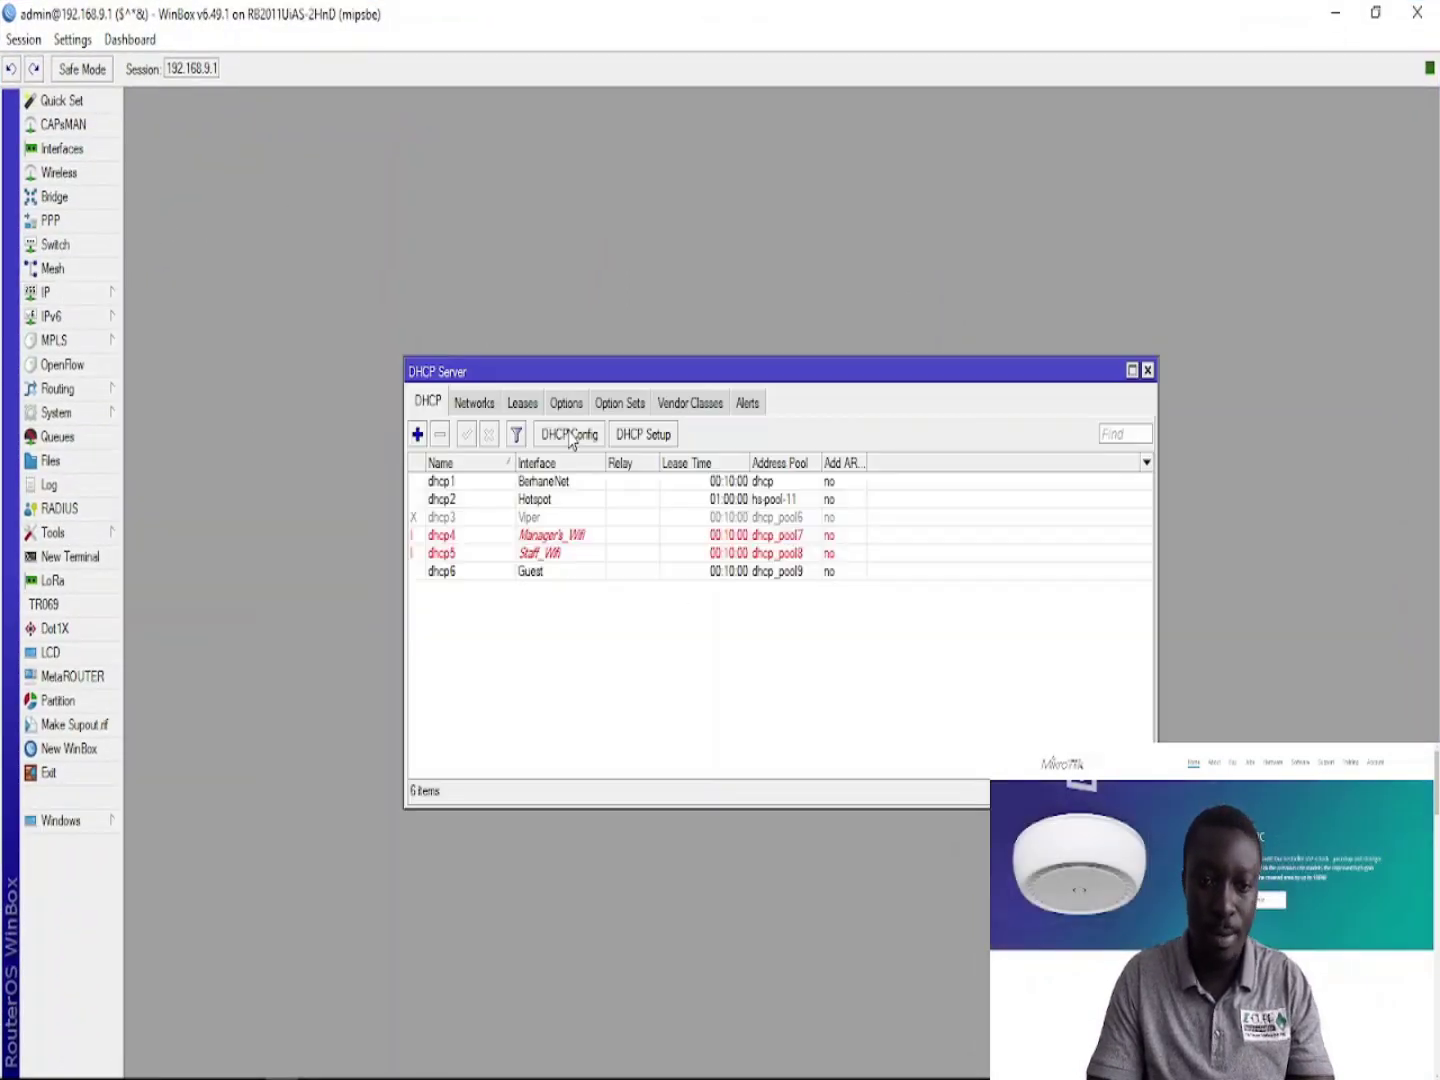
left_click(563, 574)
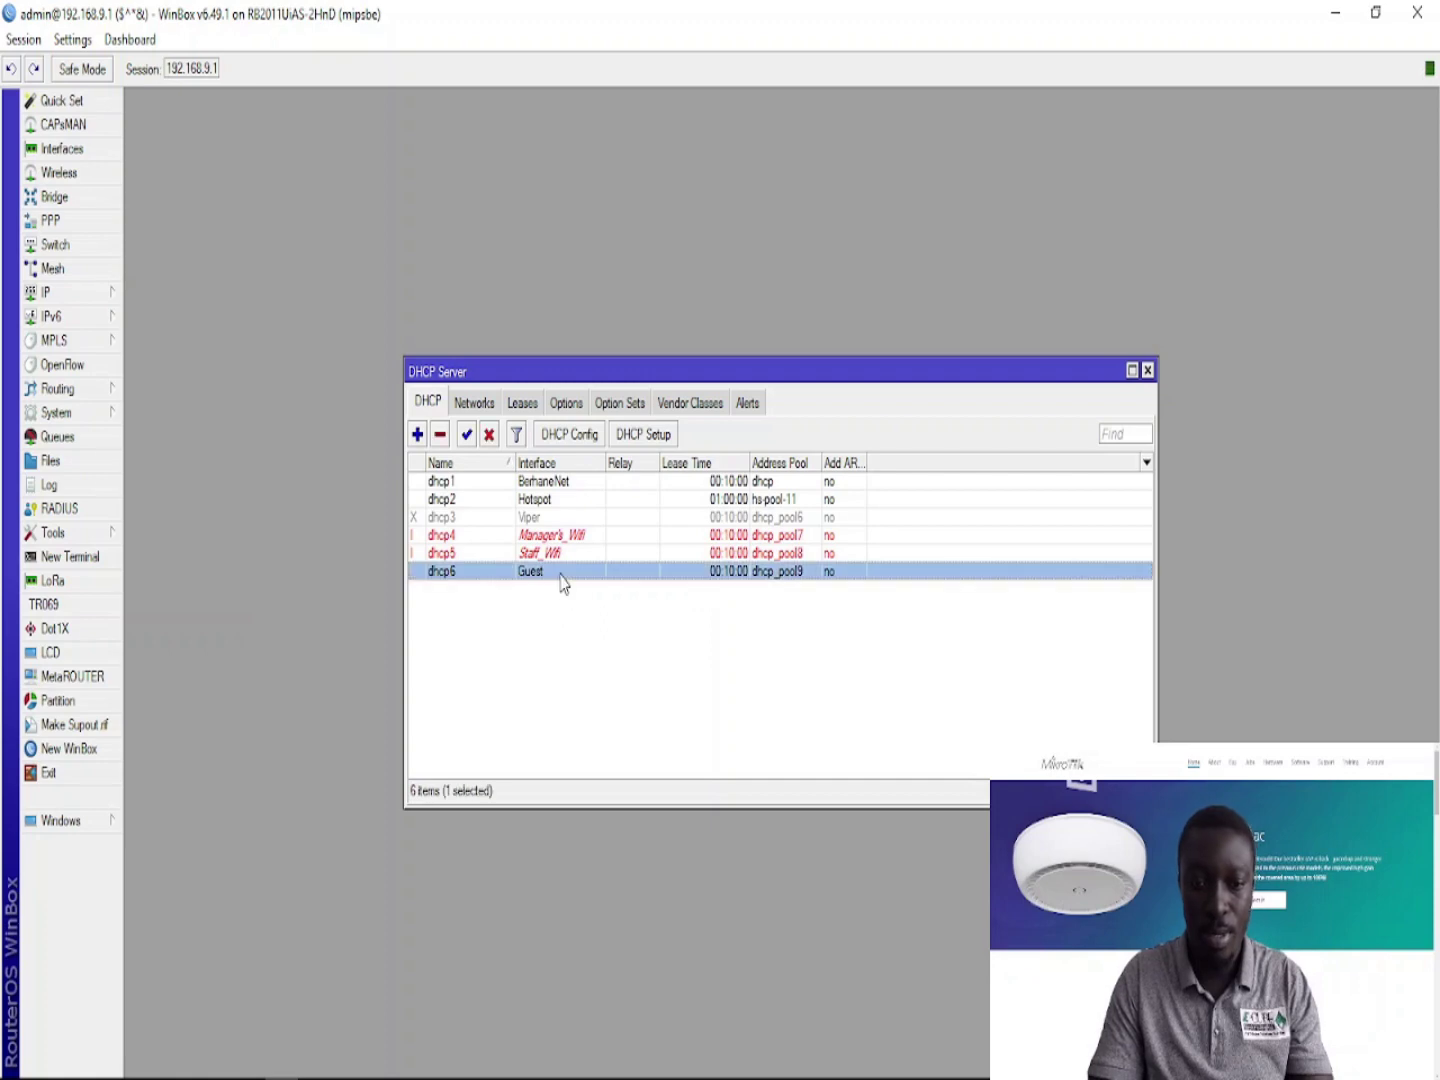
left_click(519, 403)
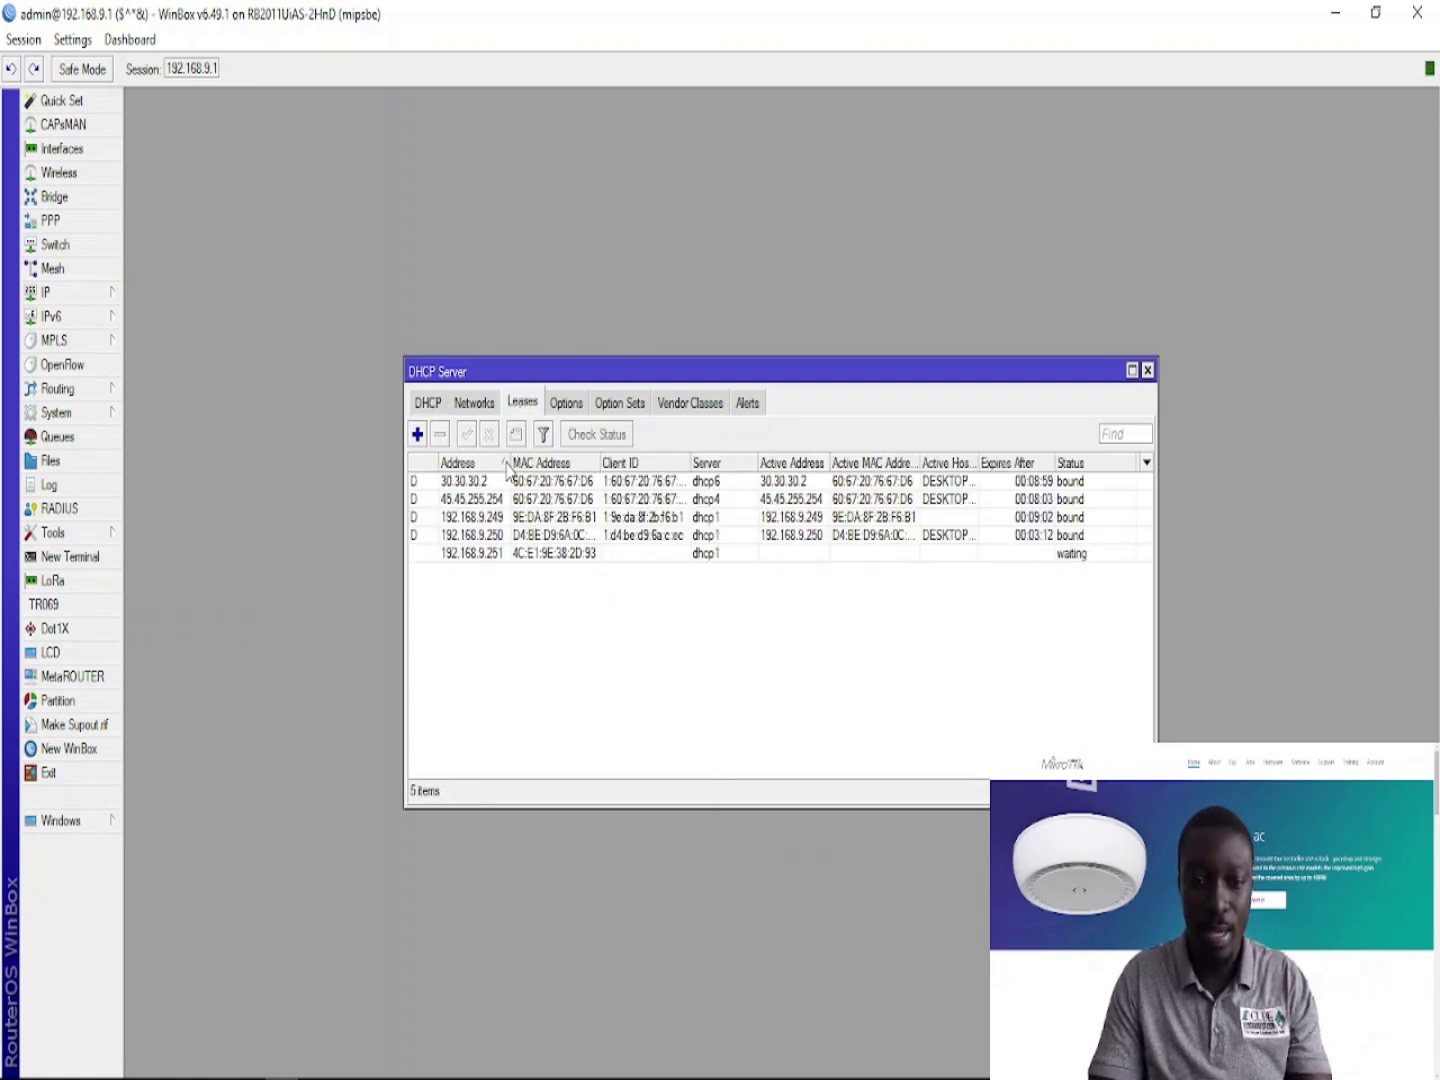
left_click_drag(508, 462, 541, 464)
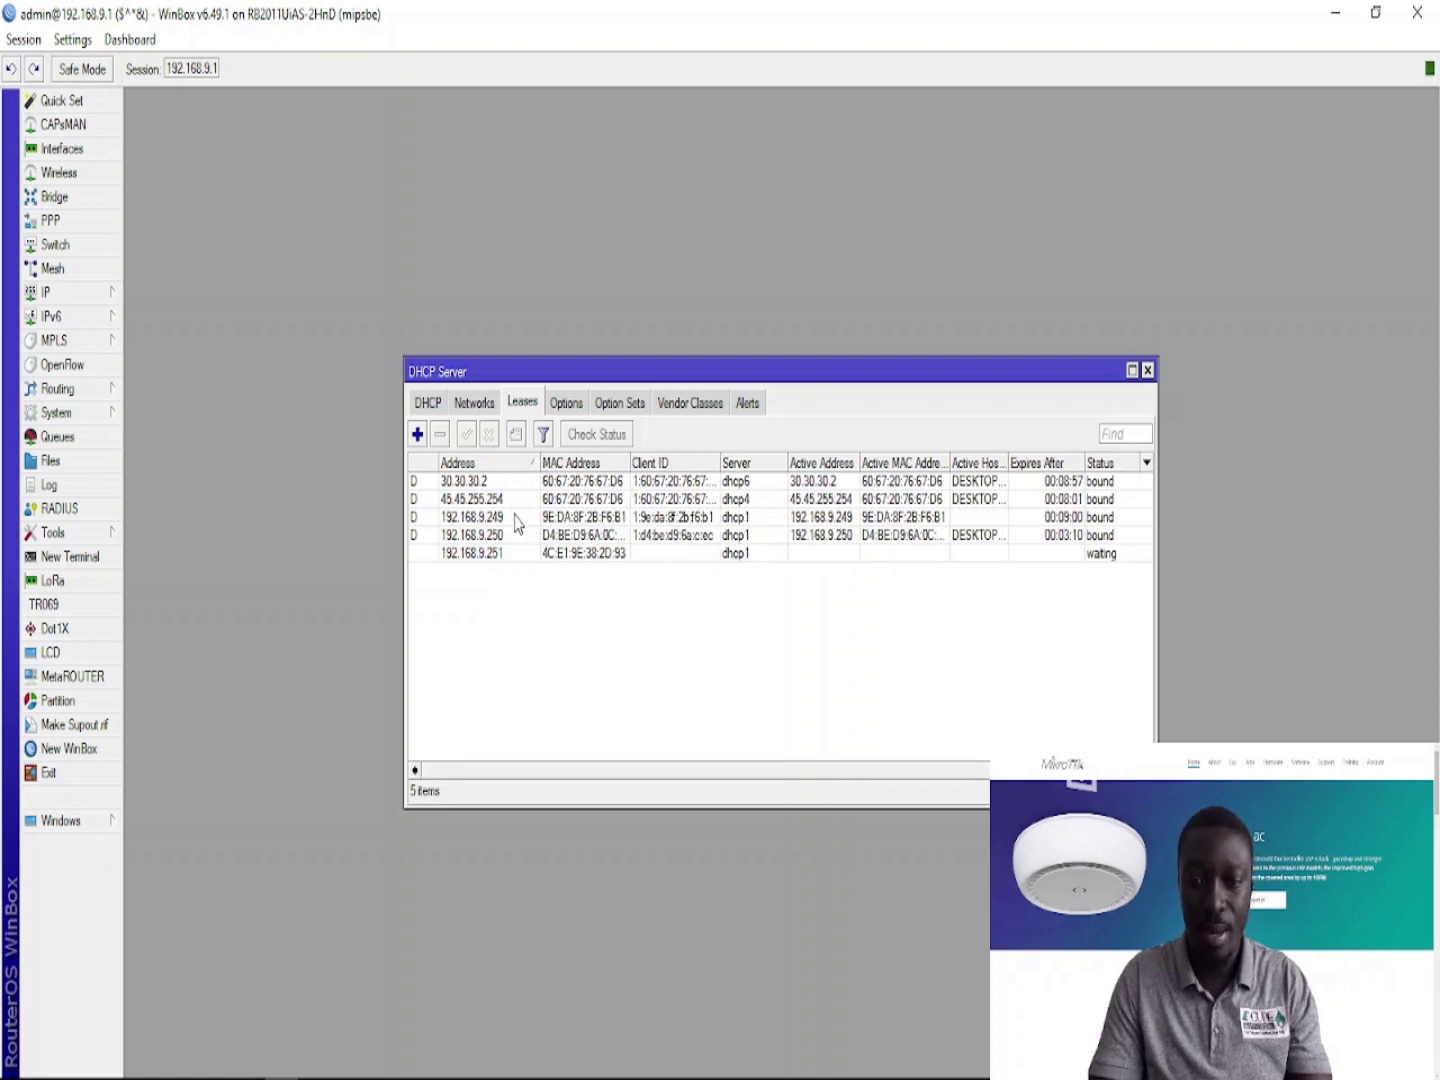
- Highlight the 30.30.30.2 (dhcp6) and 45.45.255.254 (dhcp4) leases given to the PC
left_click(492, 484)
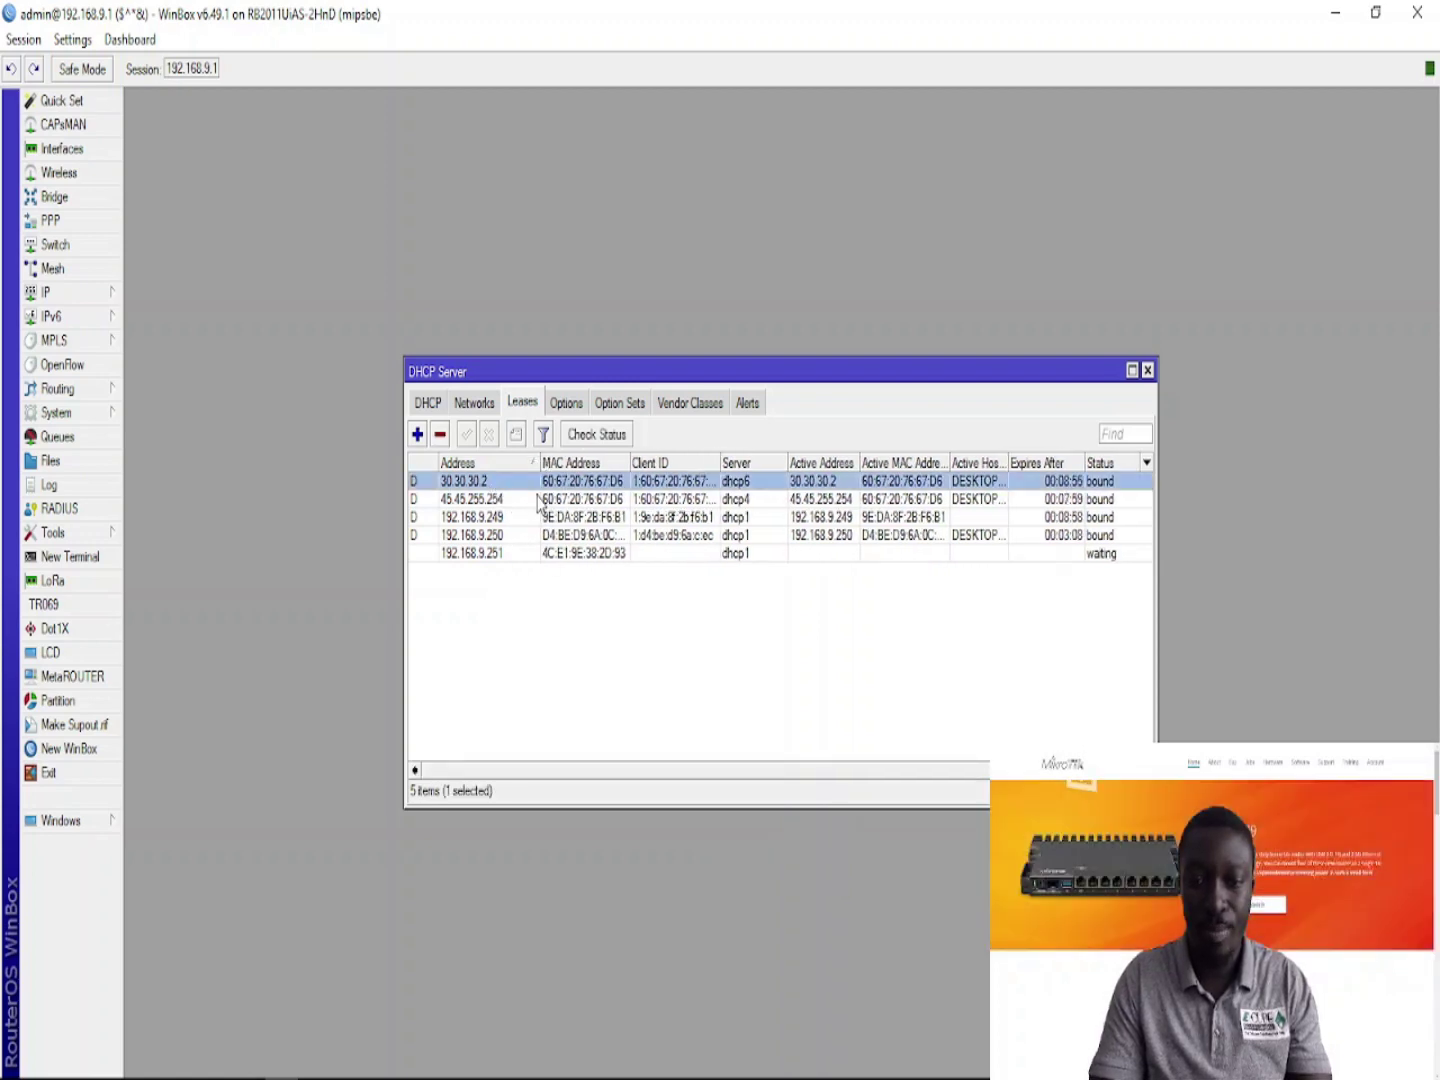
left_click(498, 501)
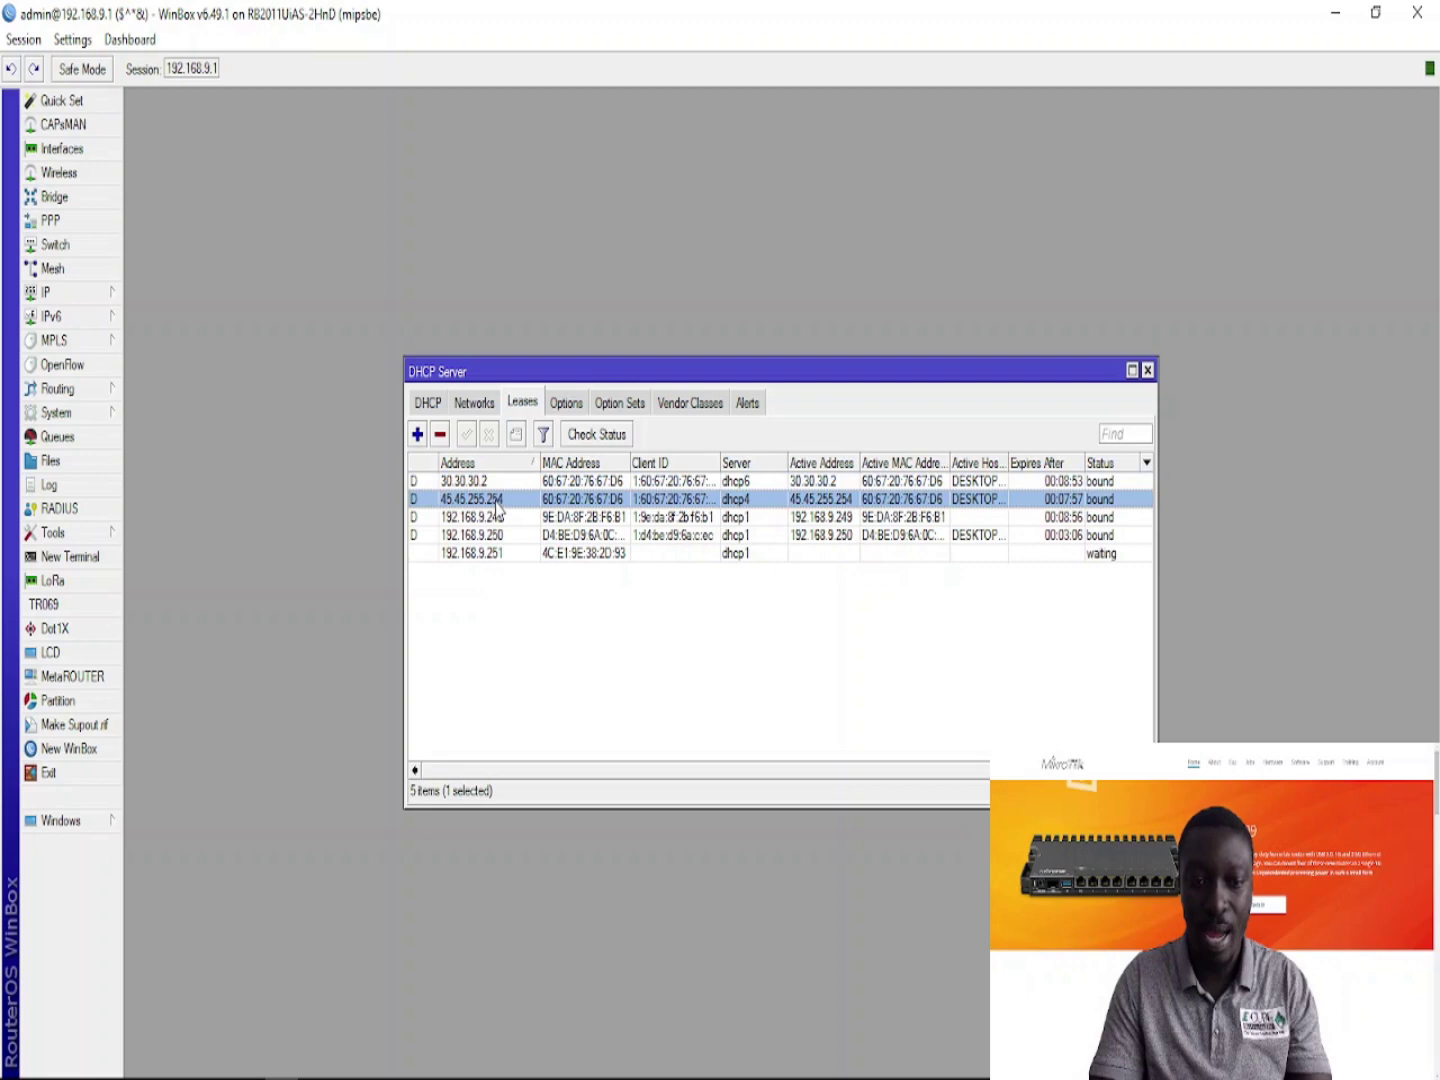
left_click(494, 486)
left_click(499, 502)
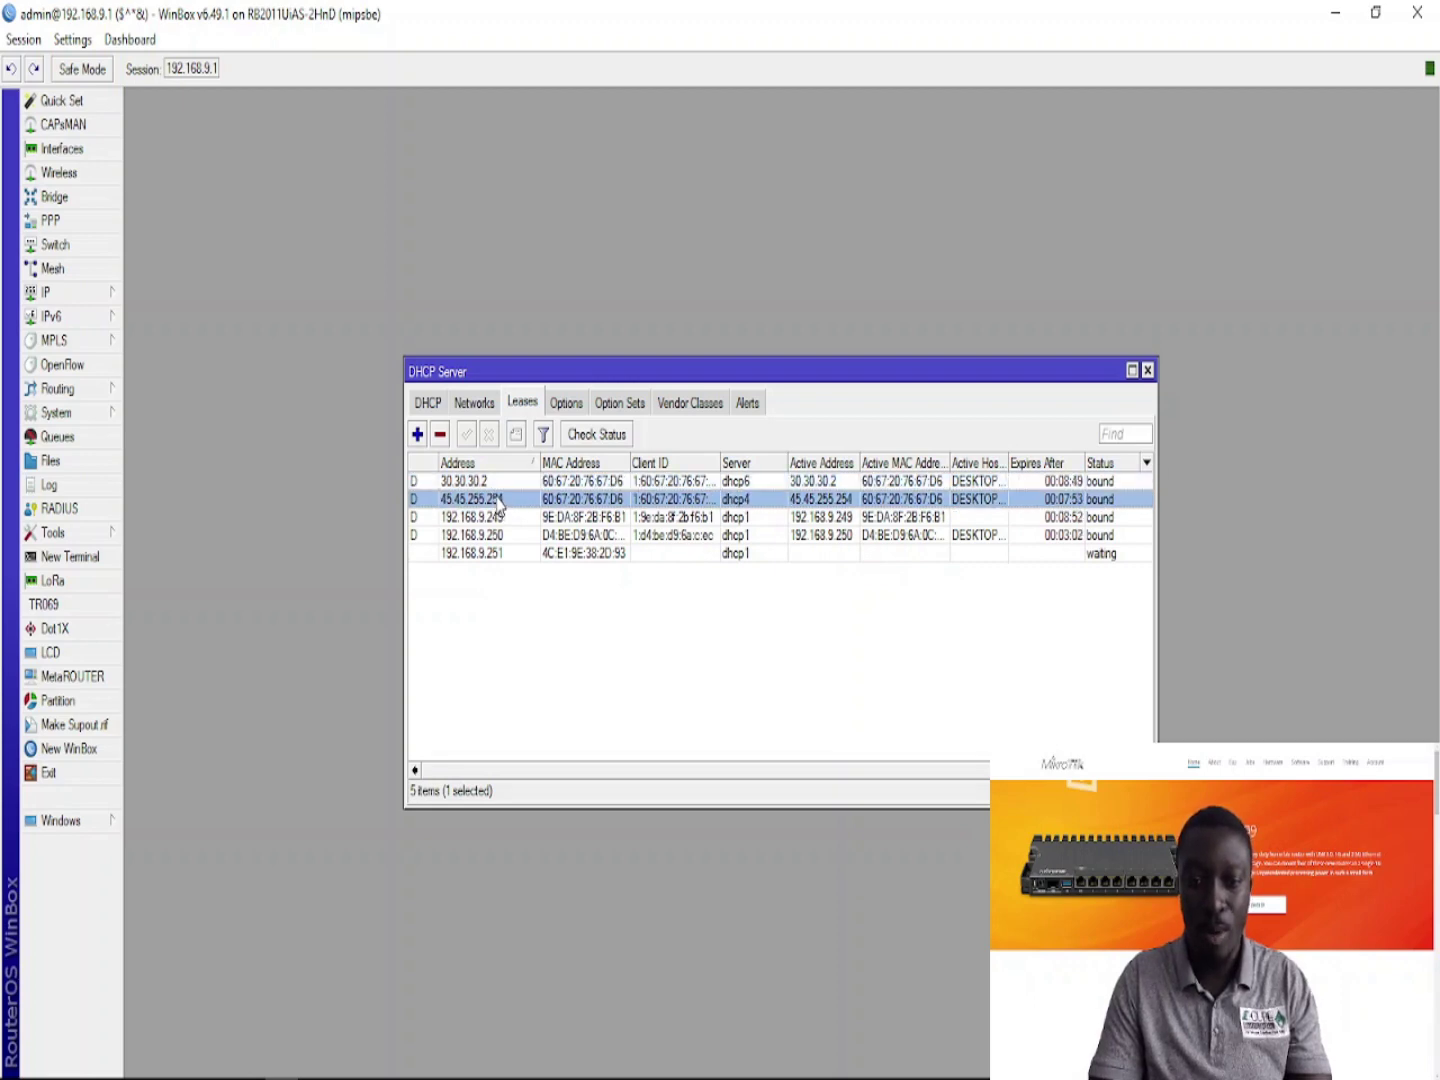
left_click(590, 482)
left_click(476, 500)
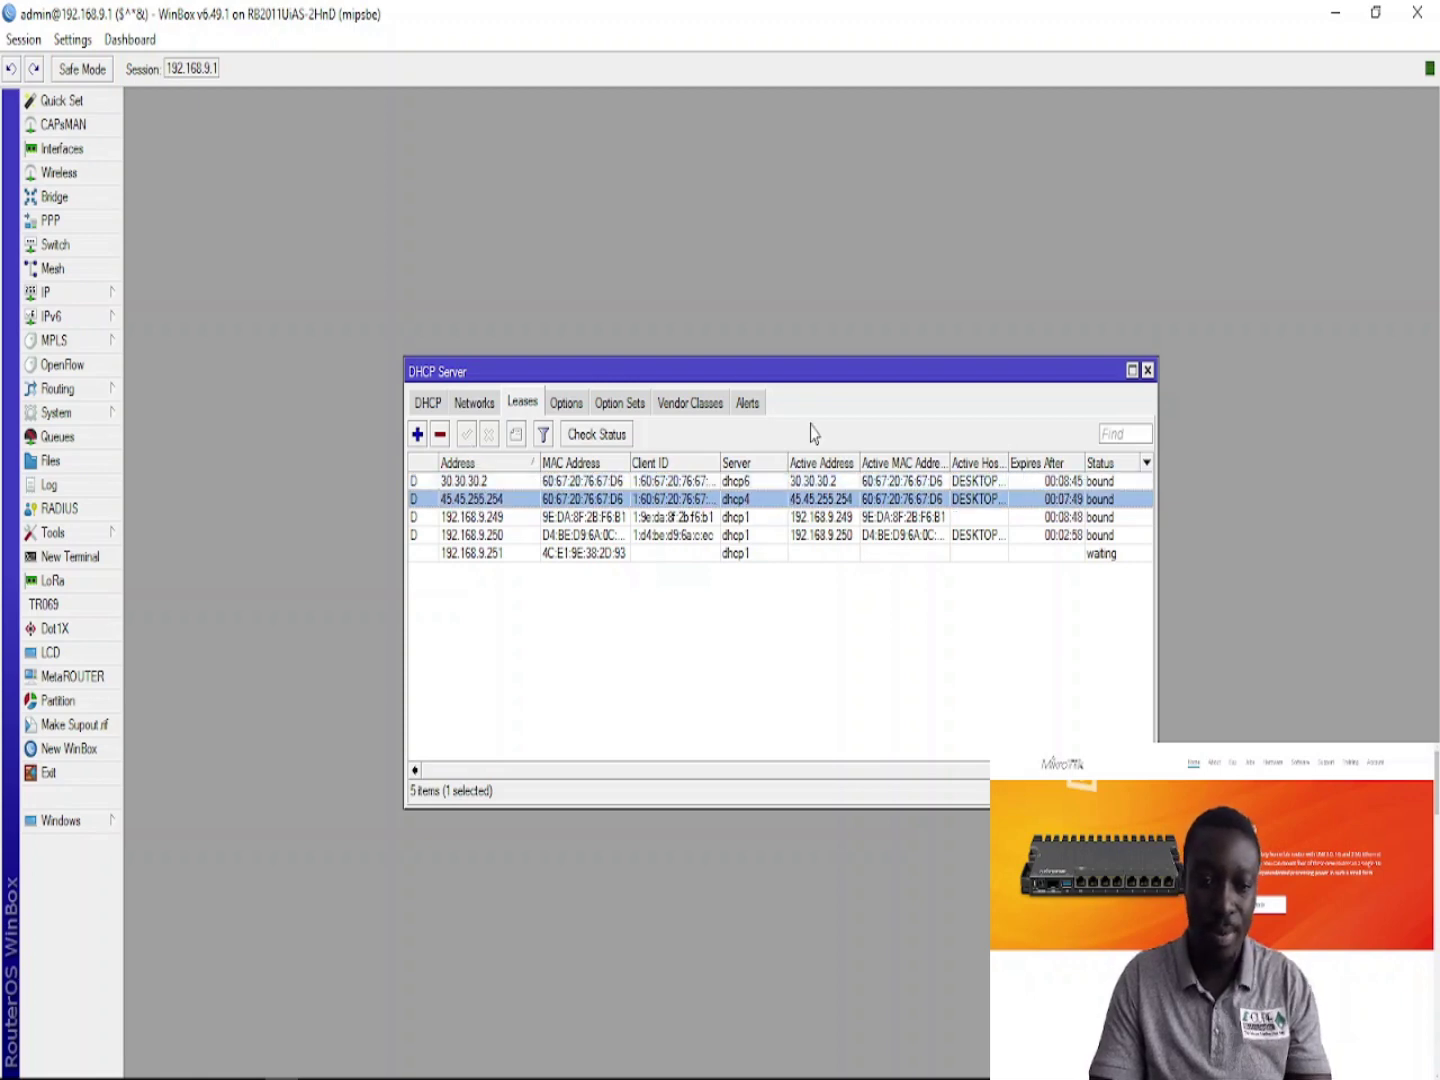